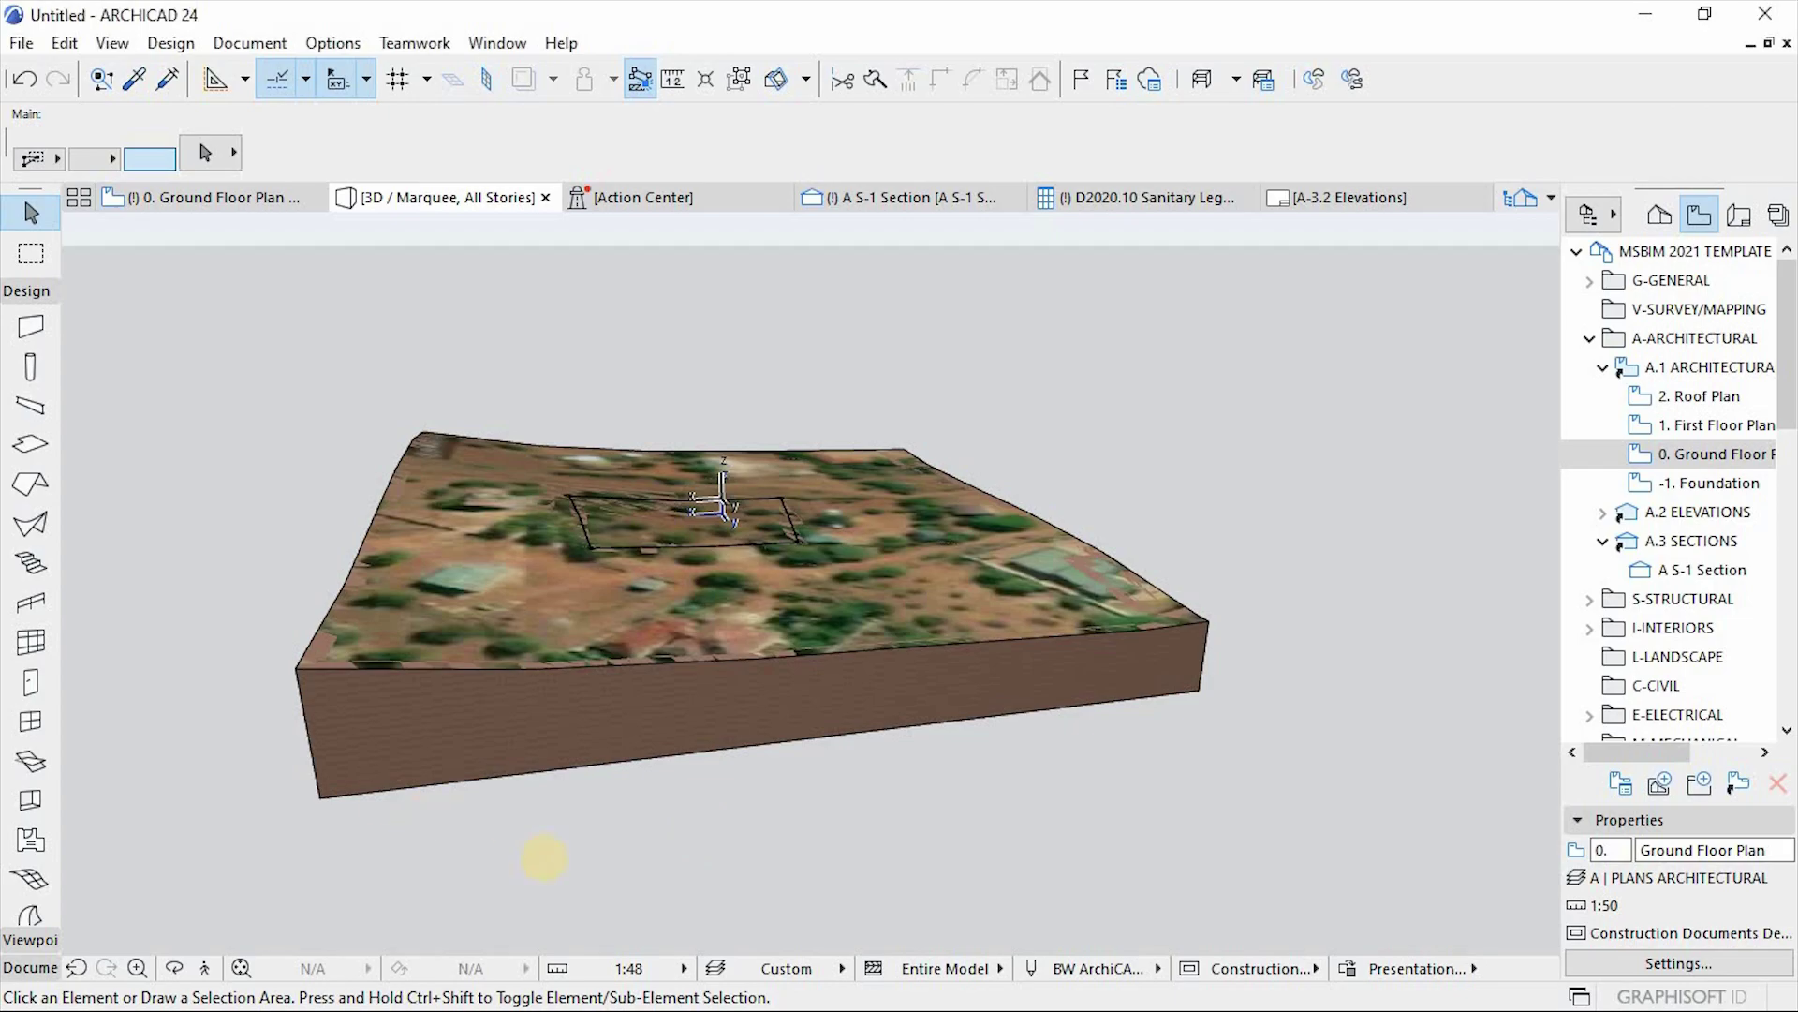
Spin the Google Earth globe to southern Africa and zoom in on Botswana
{"action": "scroll", "coordinate": [255, 728], "scroll_direction": "up", "scroll_amount": 5}
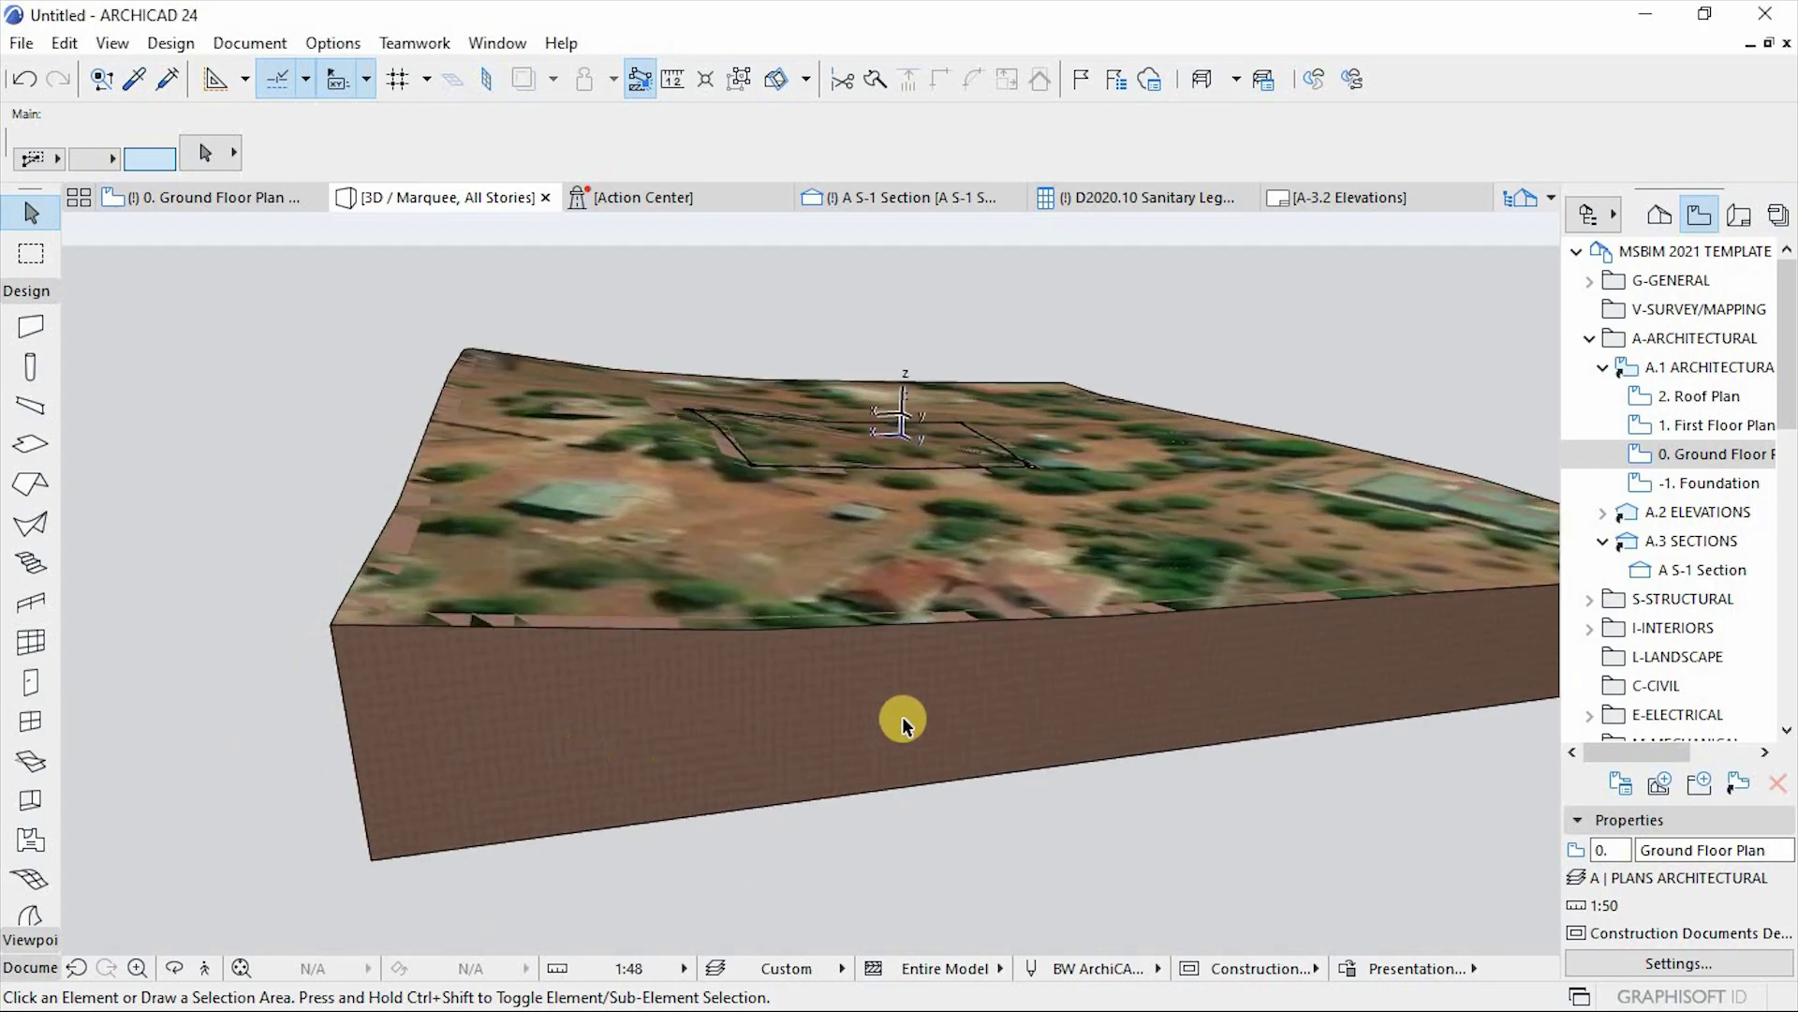
{"action": "middle_click_drag", "start_coordinate": [1009, 683], "coordinate": [1104, 707], "text": "shift"}
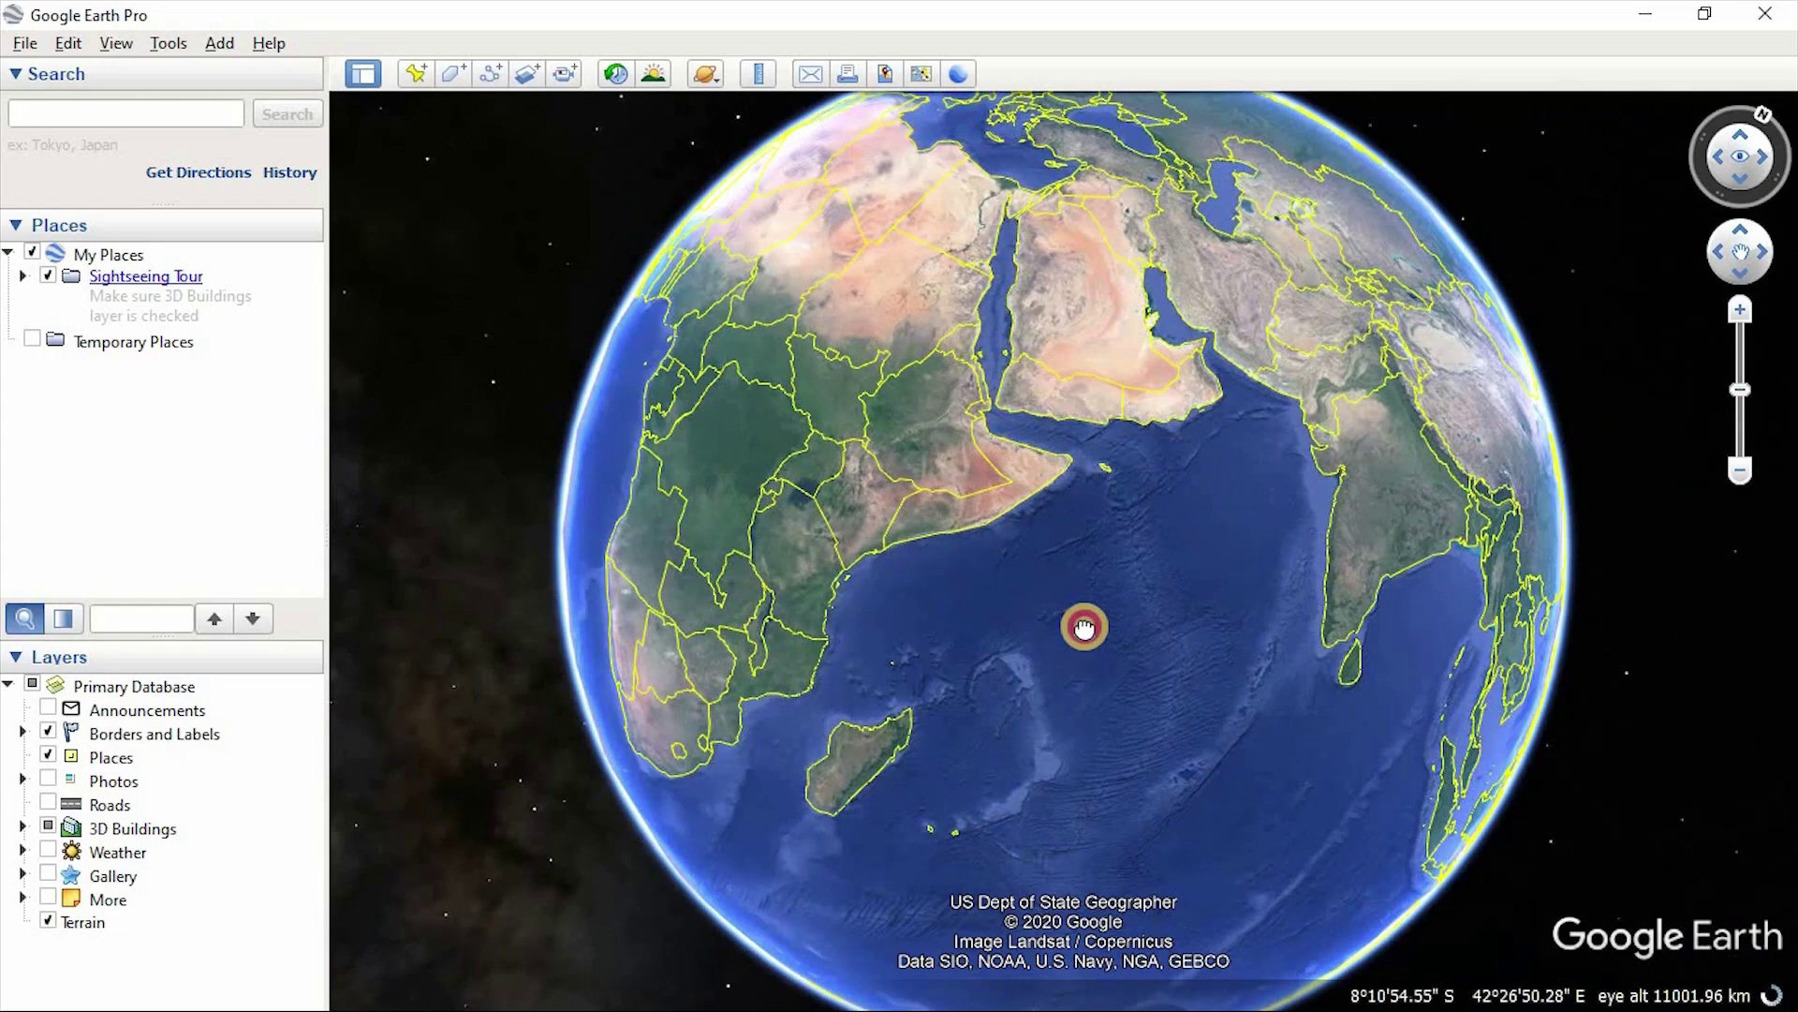
{"action": "left_click_drag", "start_coordinate": [1084, 626], "coordinate": [991, 738]}
{"action": "scroll", "coordinate": [991, 738], "scroll_direction": "up", "scroll_amount": 5}
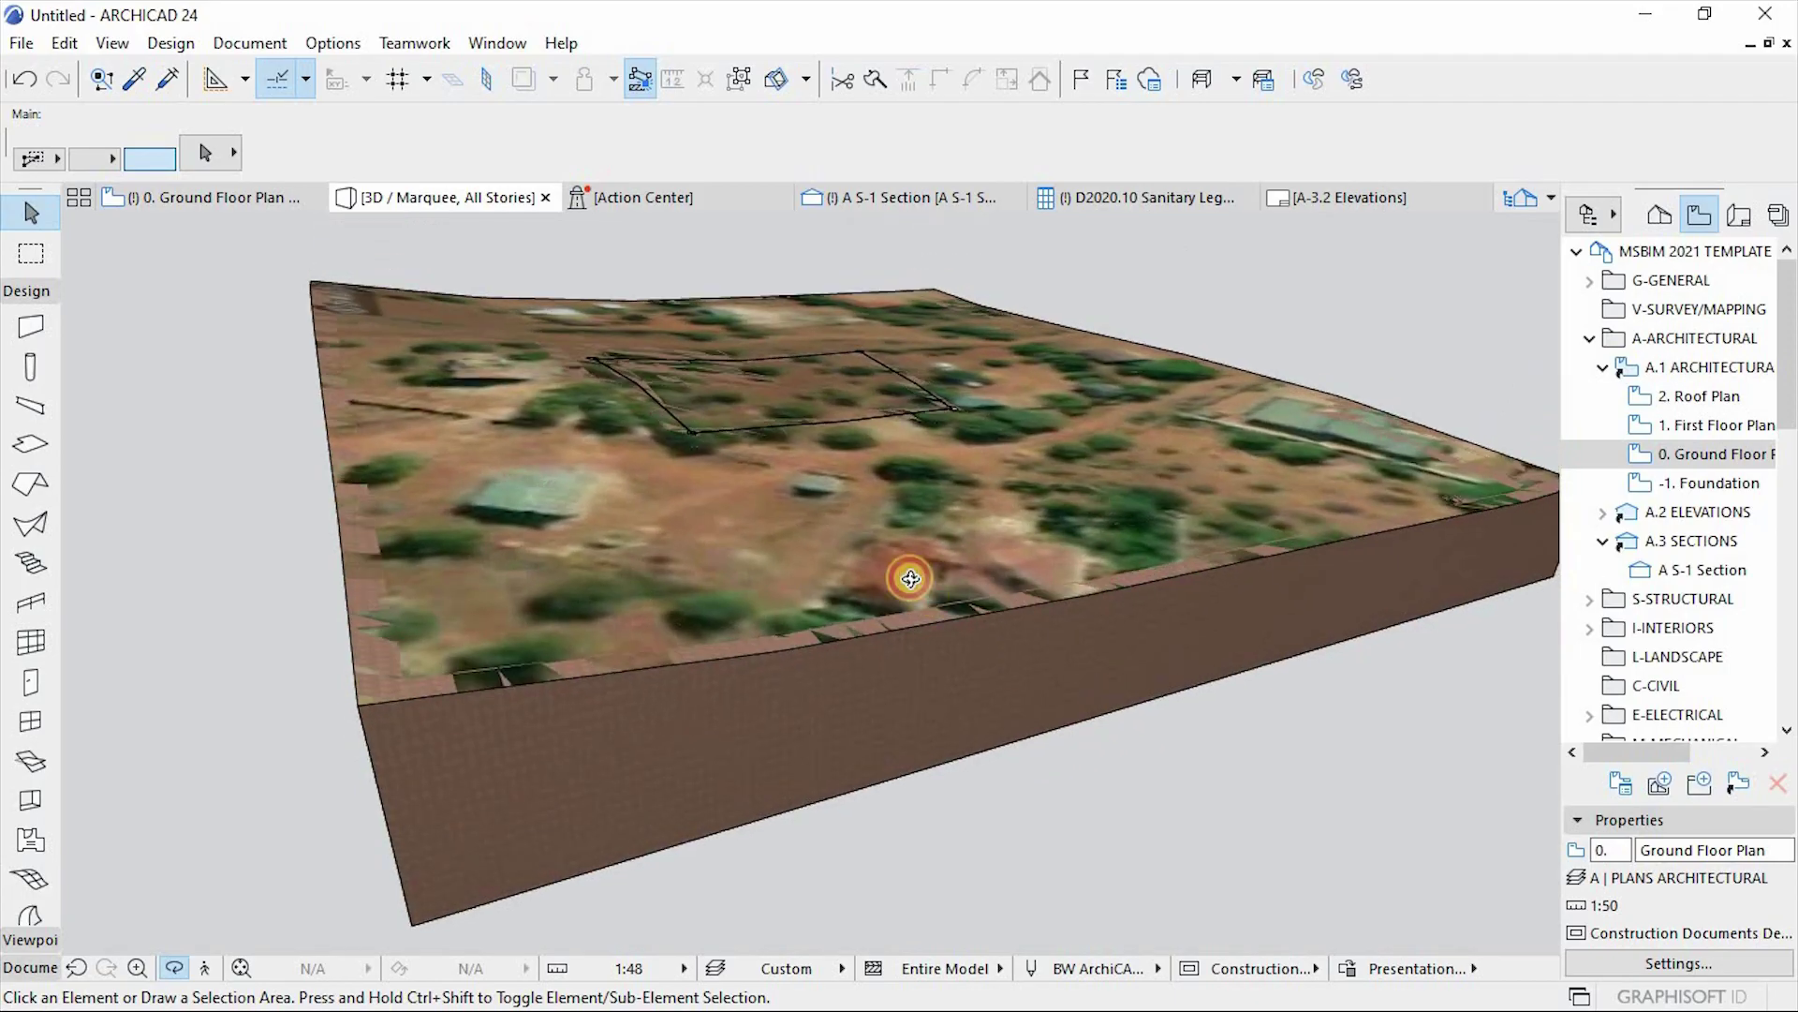
Deselect the terrain mesh and select the Site Model2 object instead
{"action": "left_click", "coordinate": [860, 526]}
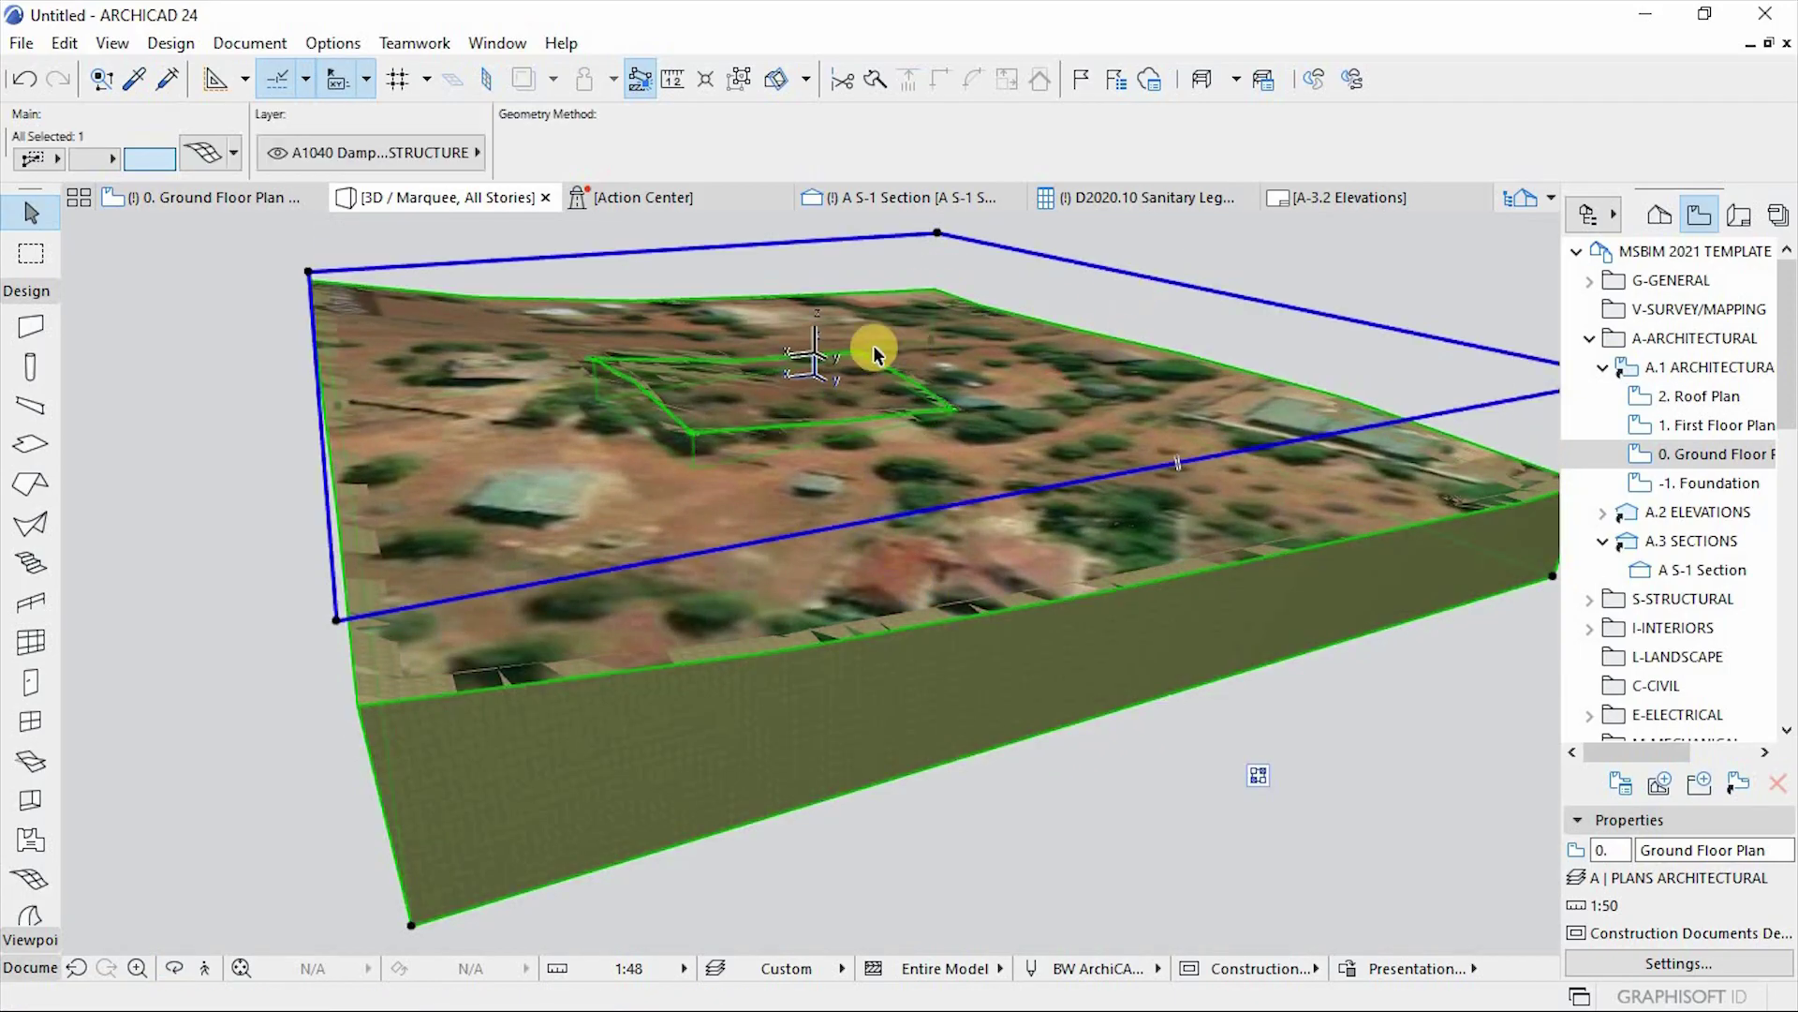
{"action": "key", "text": "Escape"}
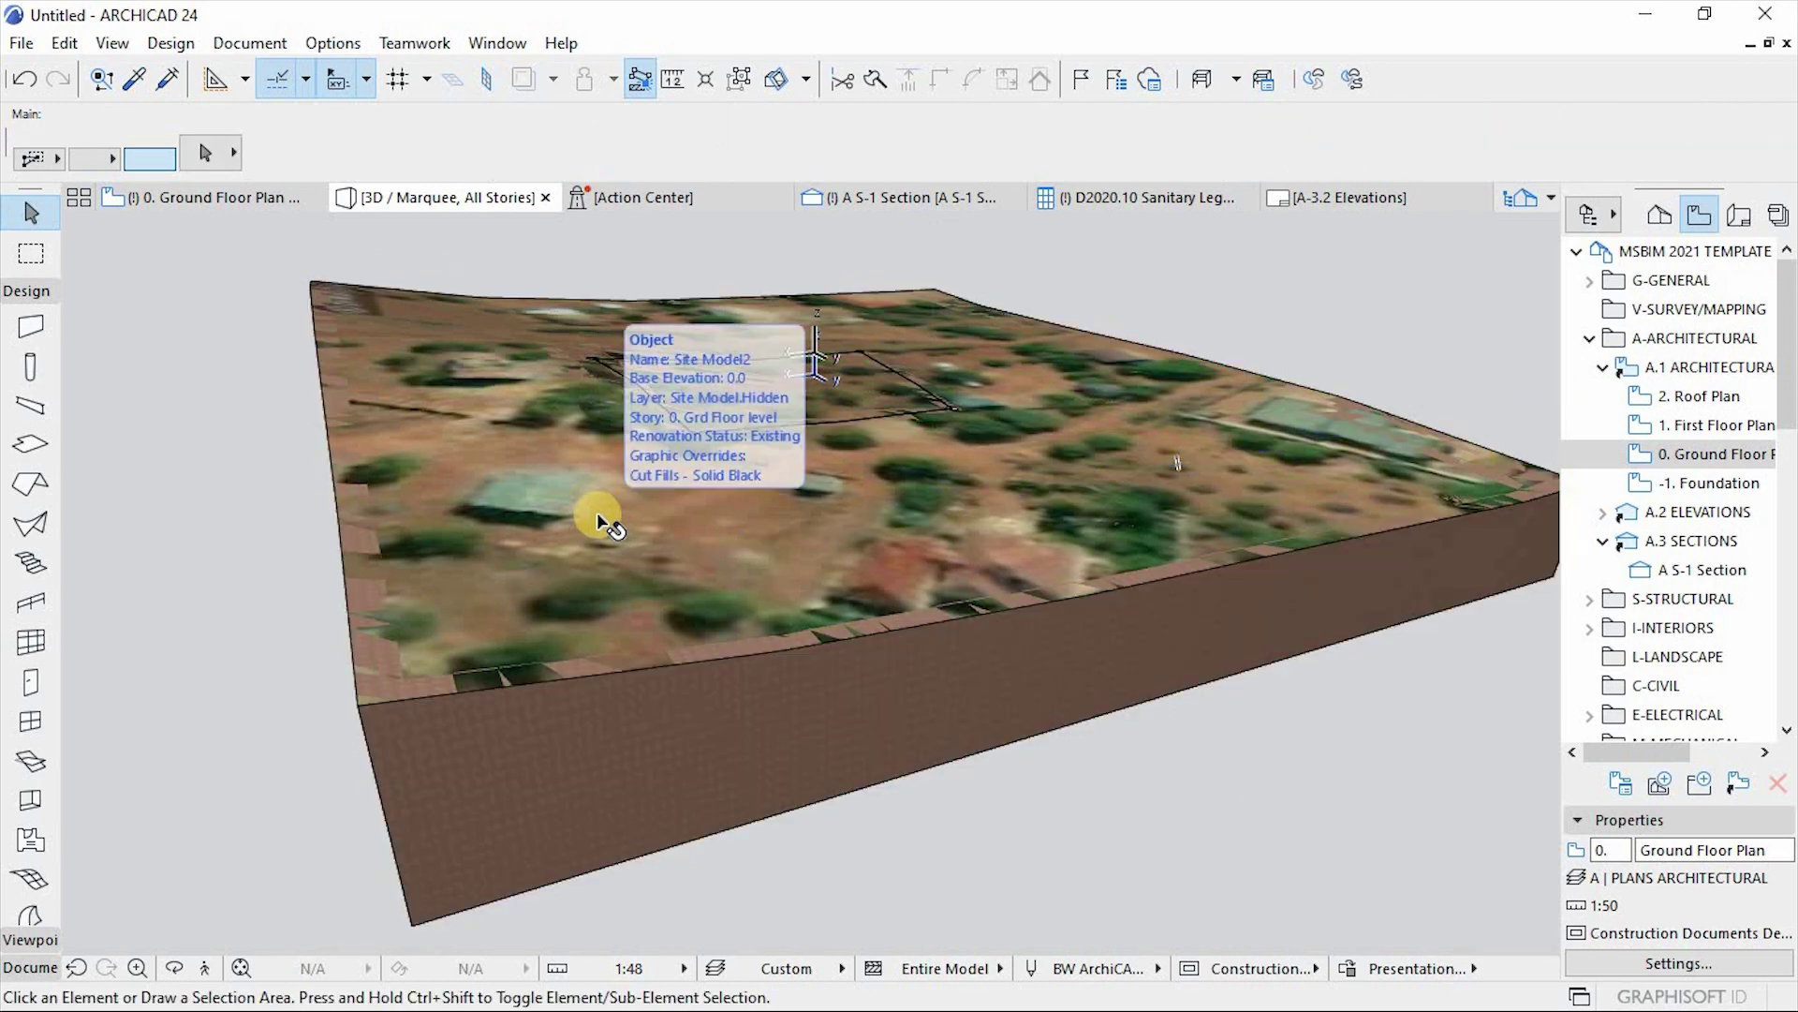
{"action": "left_click", "coordinate": [600, 518]}
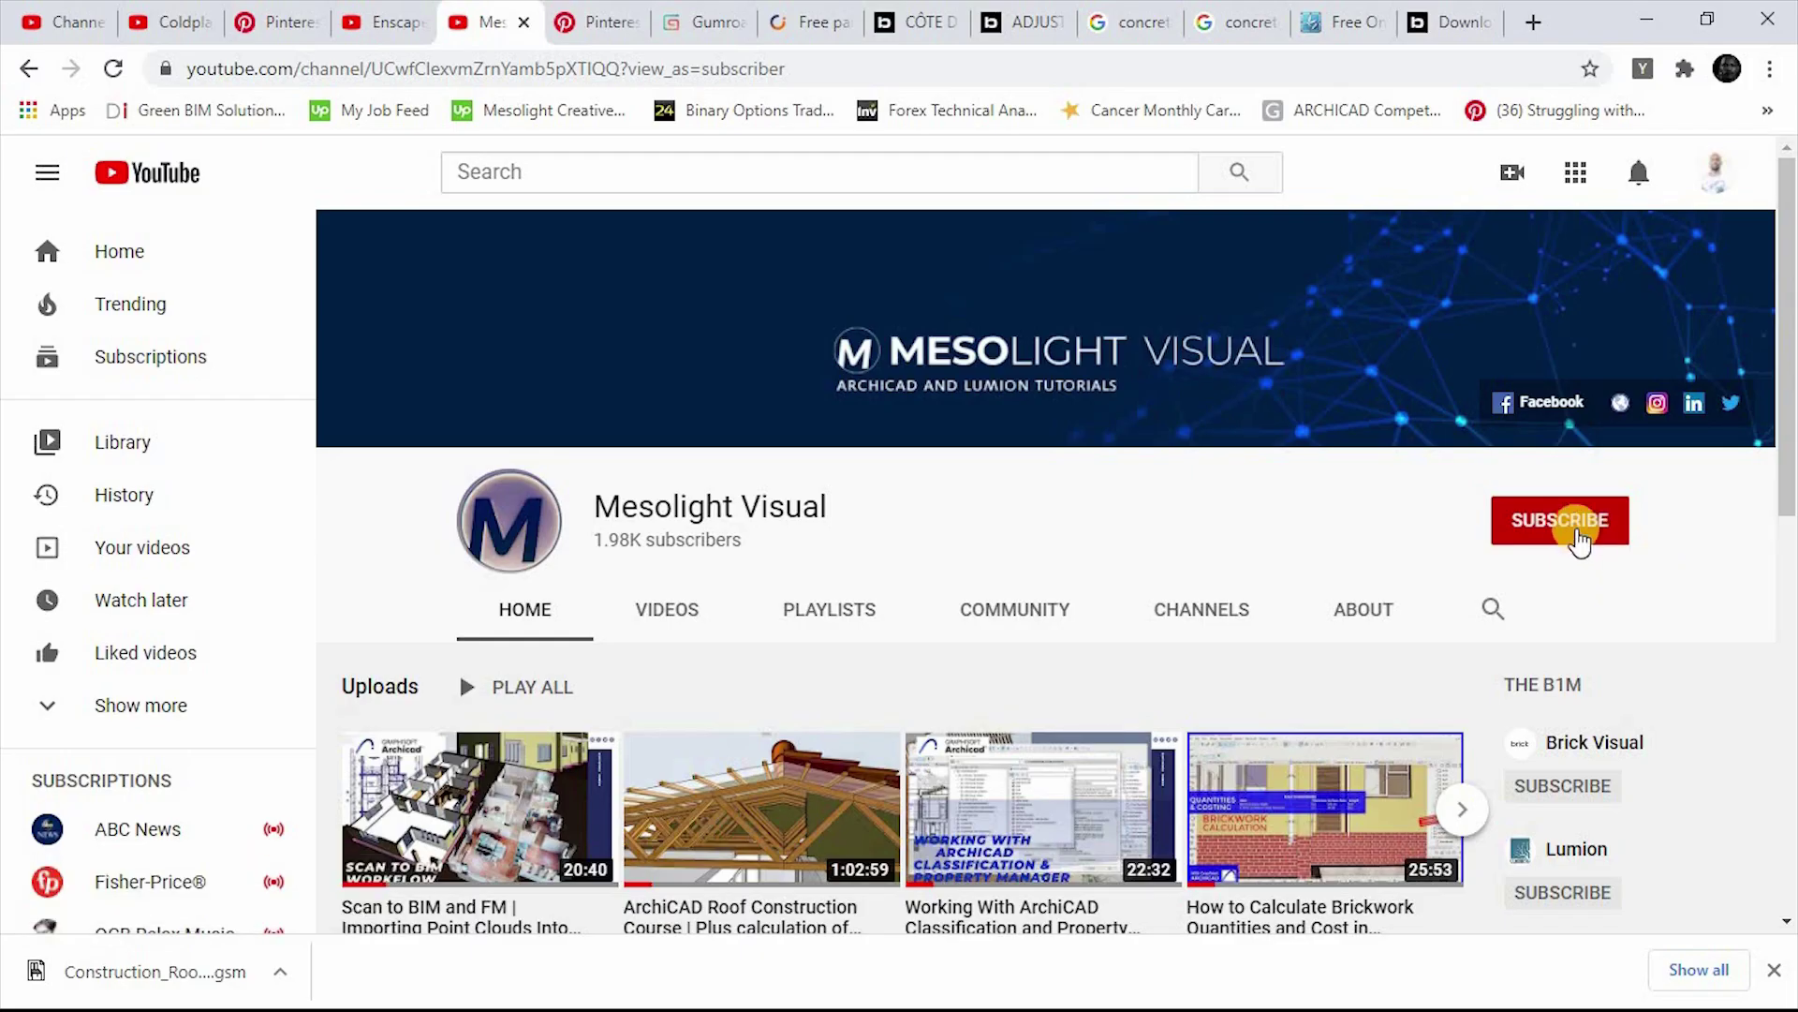
Subscribe to Mesolight Visual with the notification bell set to All
{"action": "left_click", "coordinate": [1574, 532]}
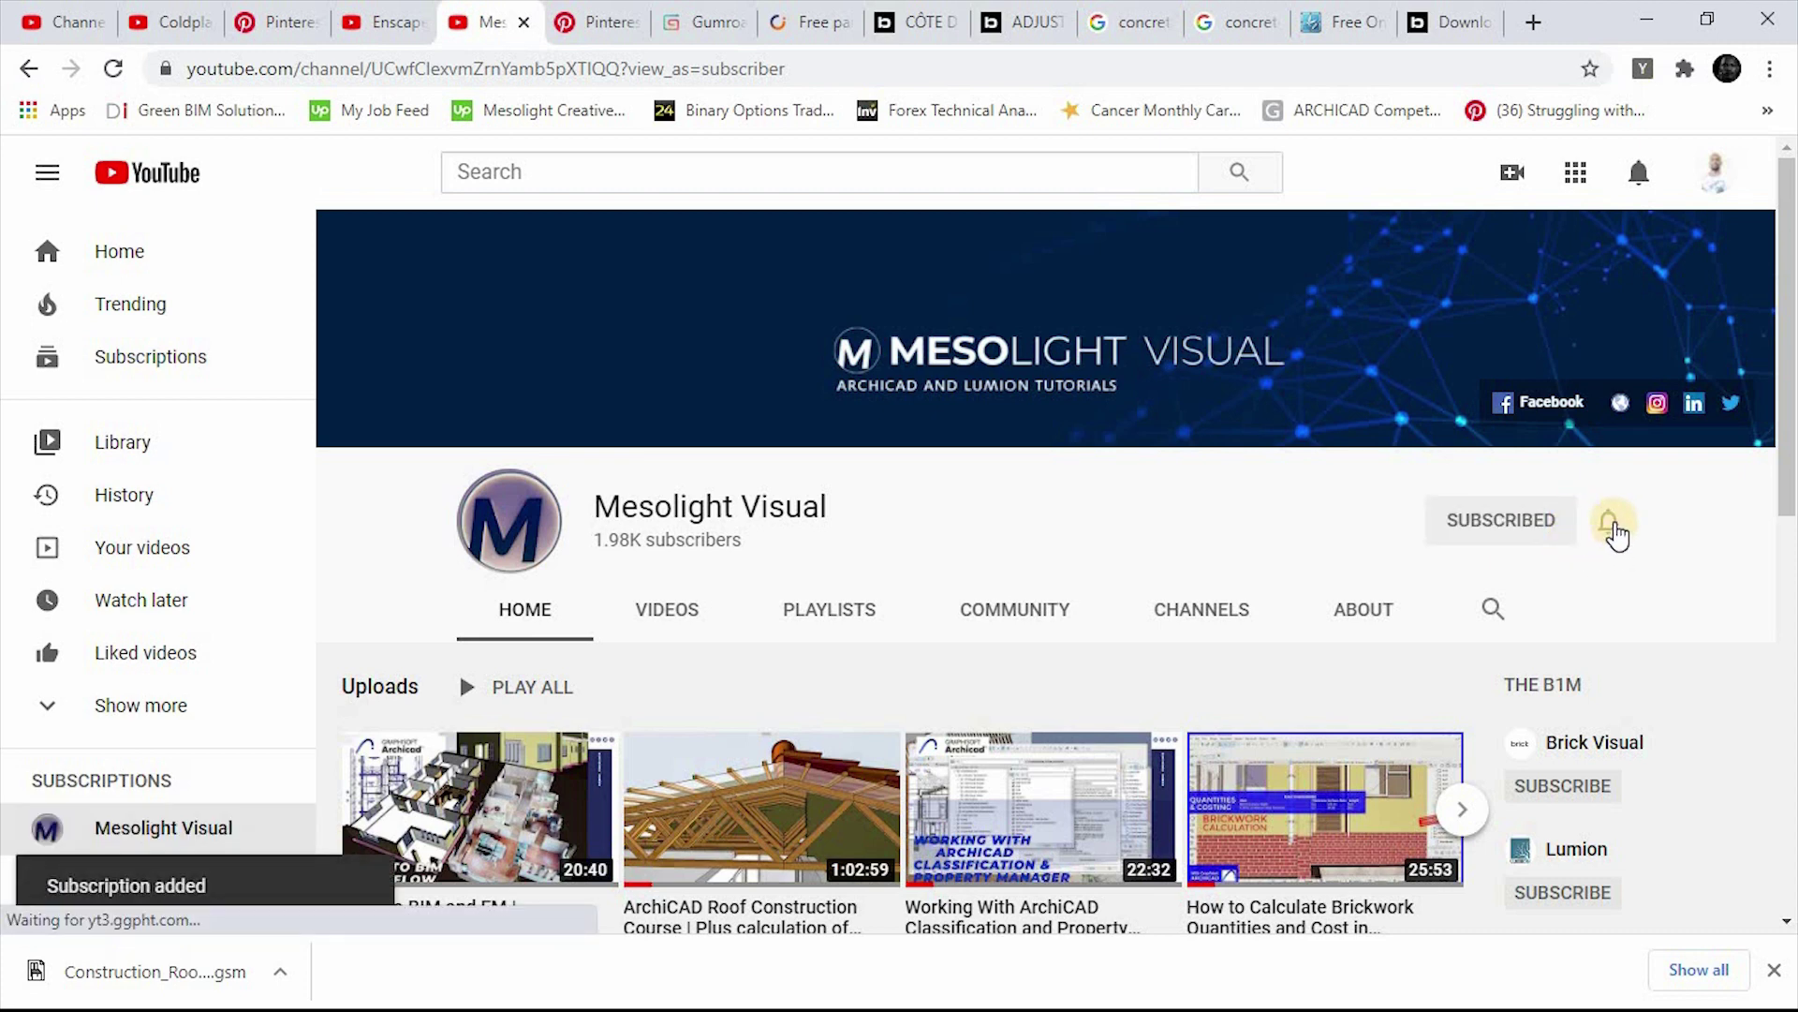
{"action": "left_click", "coordinate": [1611, 524]}
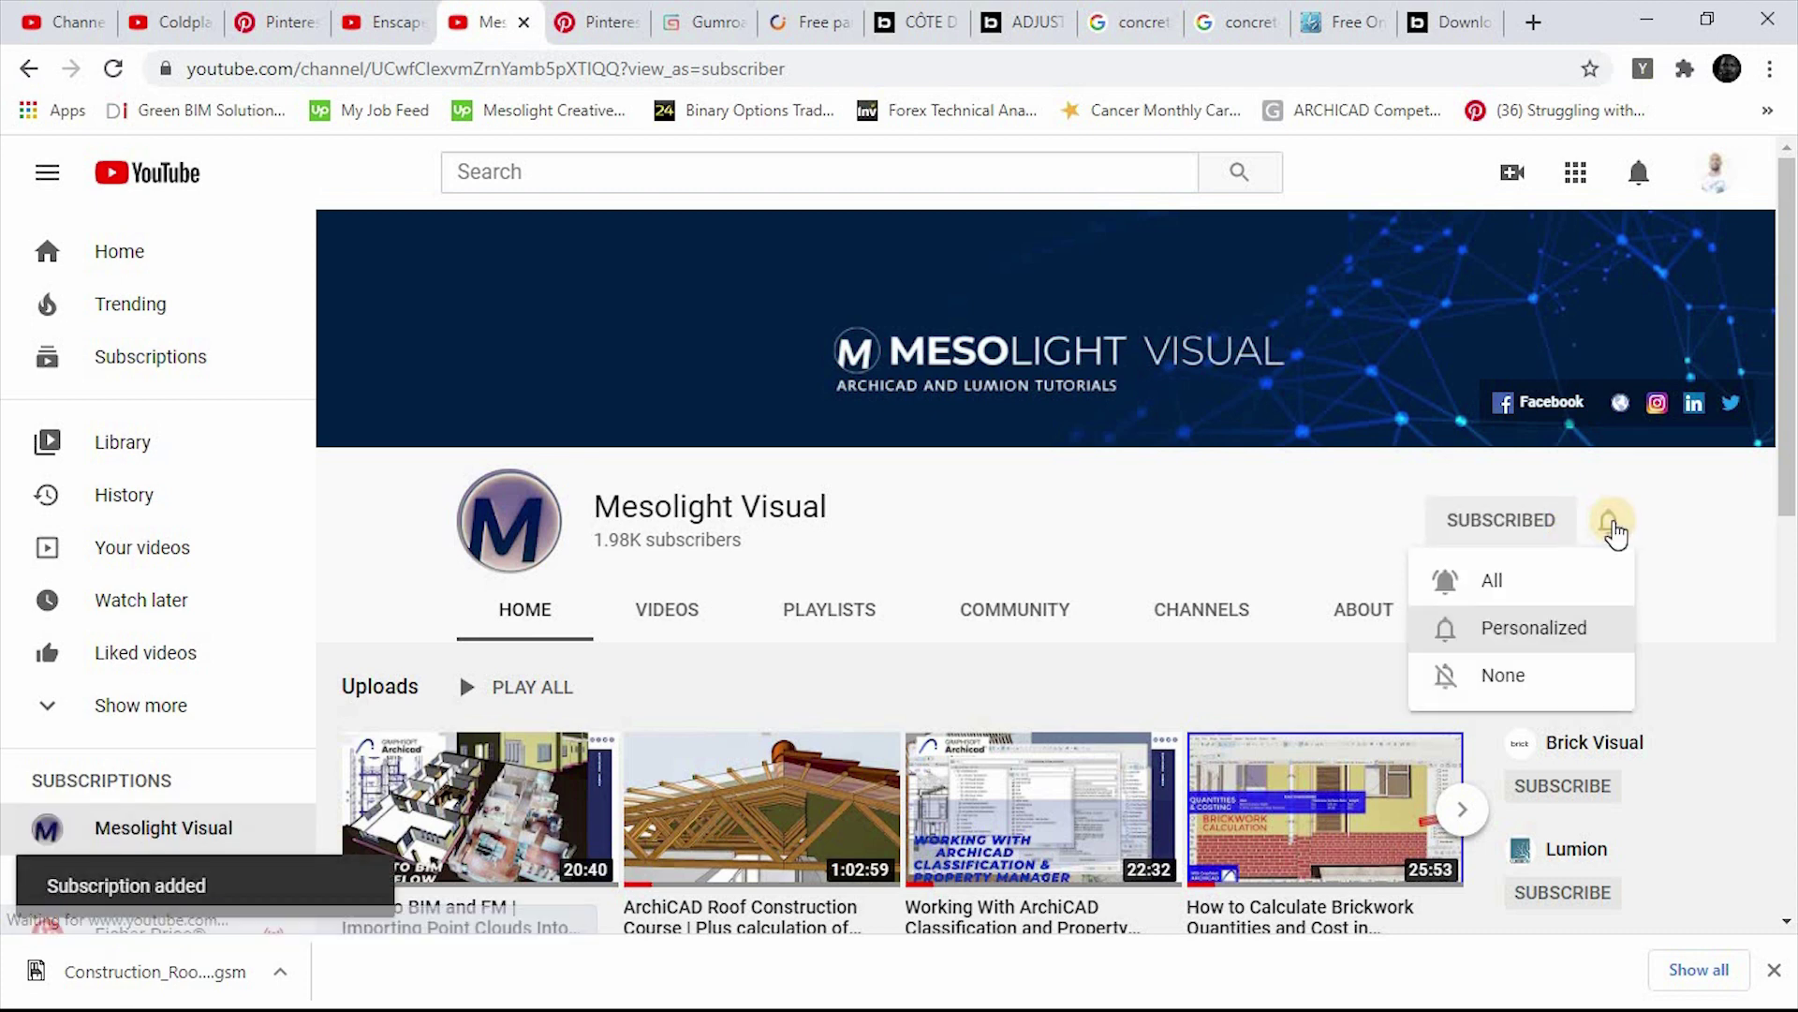
{"action": "left_click", "coordinate": [1512, 580]}
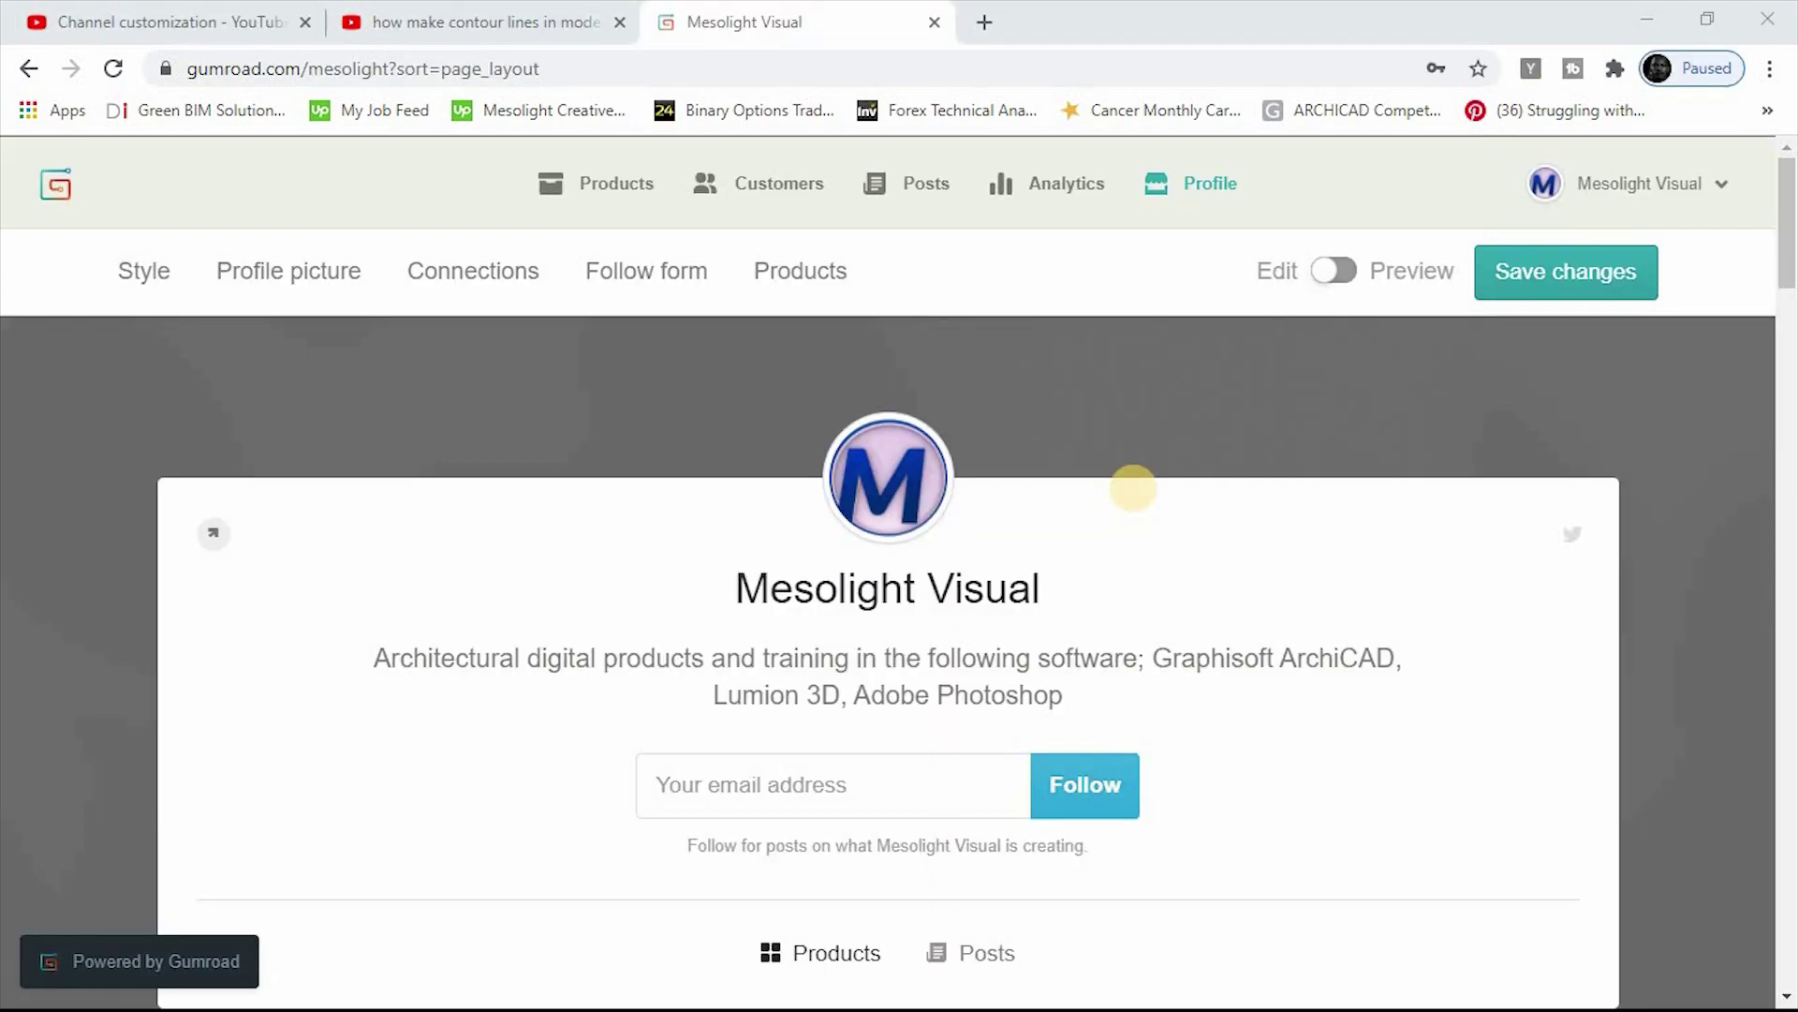
{"action": "scroll", "coordinate": [1133, 487], "scroll_direction": "down", "scroll_amount": 7}
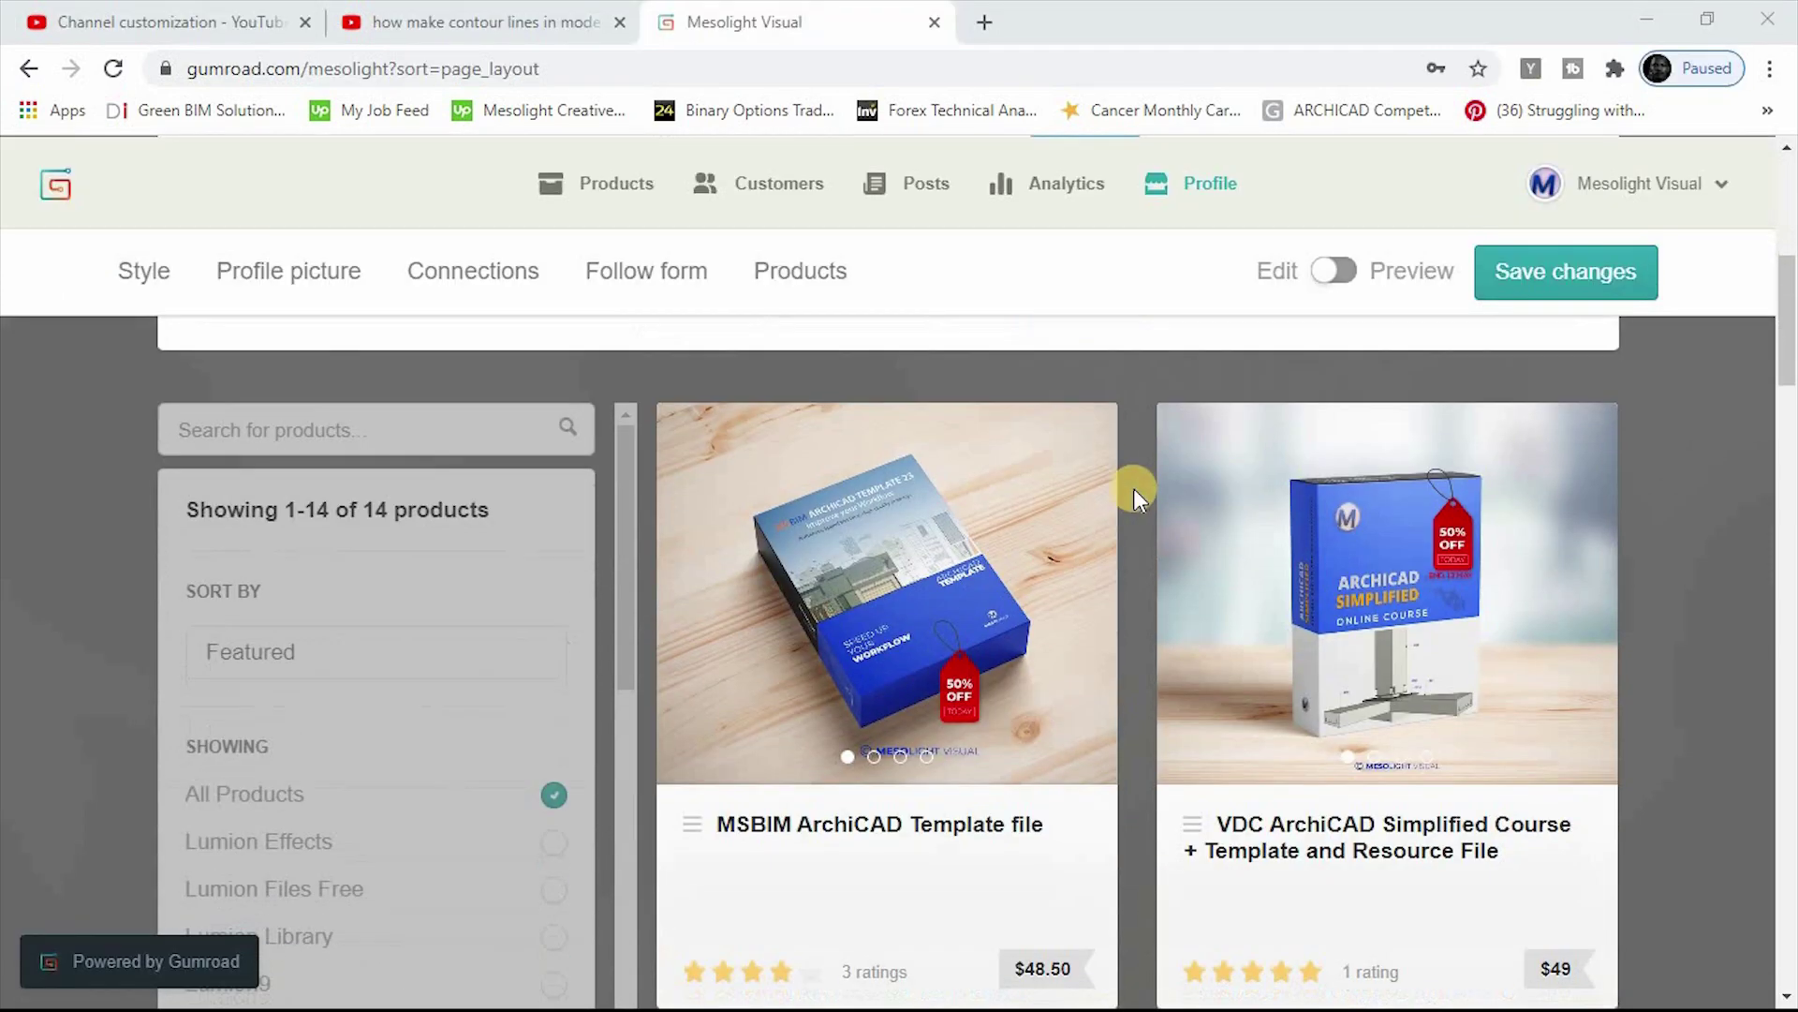
Scroll the Gumroad product grid down to the MSBIM 2021 ArchiCAD Template in the last row
{"action": "scroll", "coordinate": [1133, 487], "scroll_direction": "down", "scroll_amount": 10}
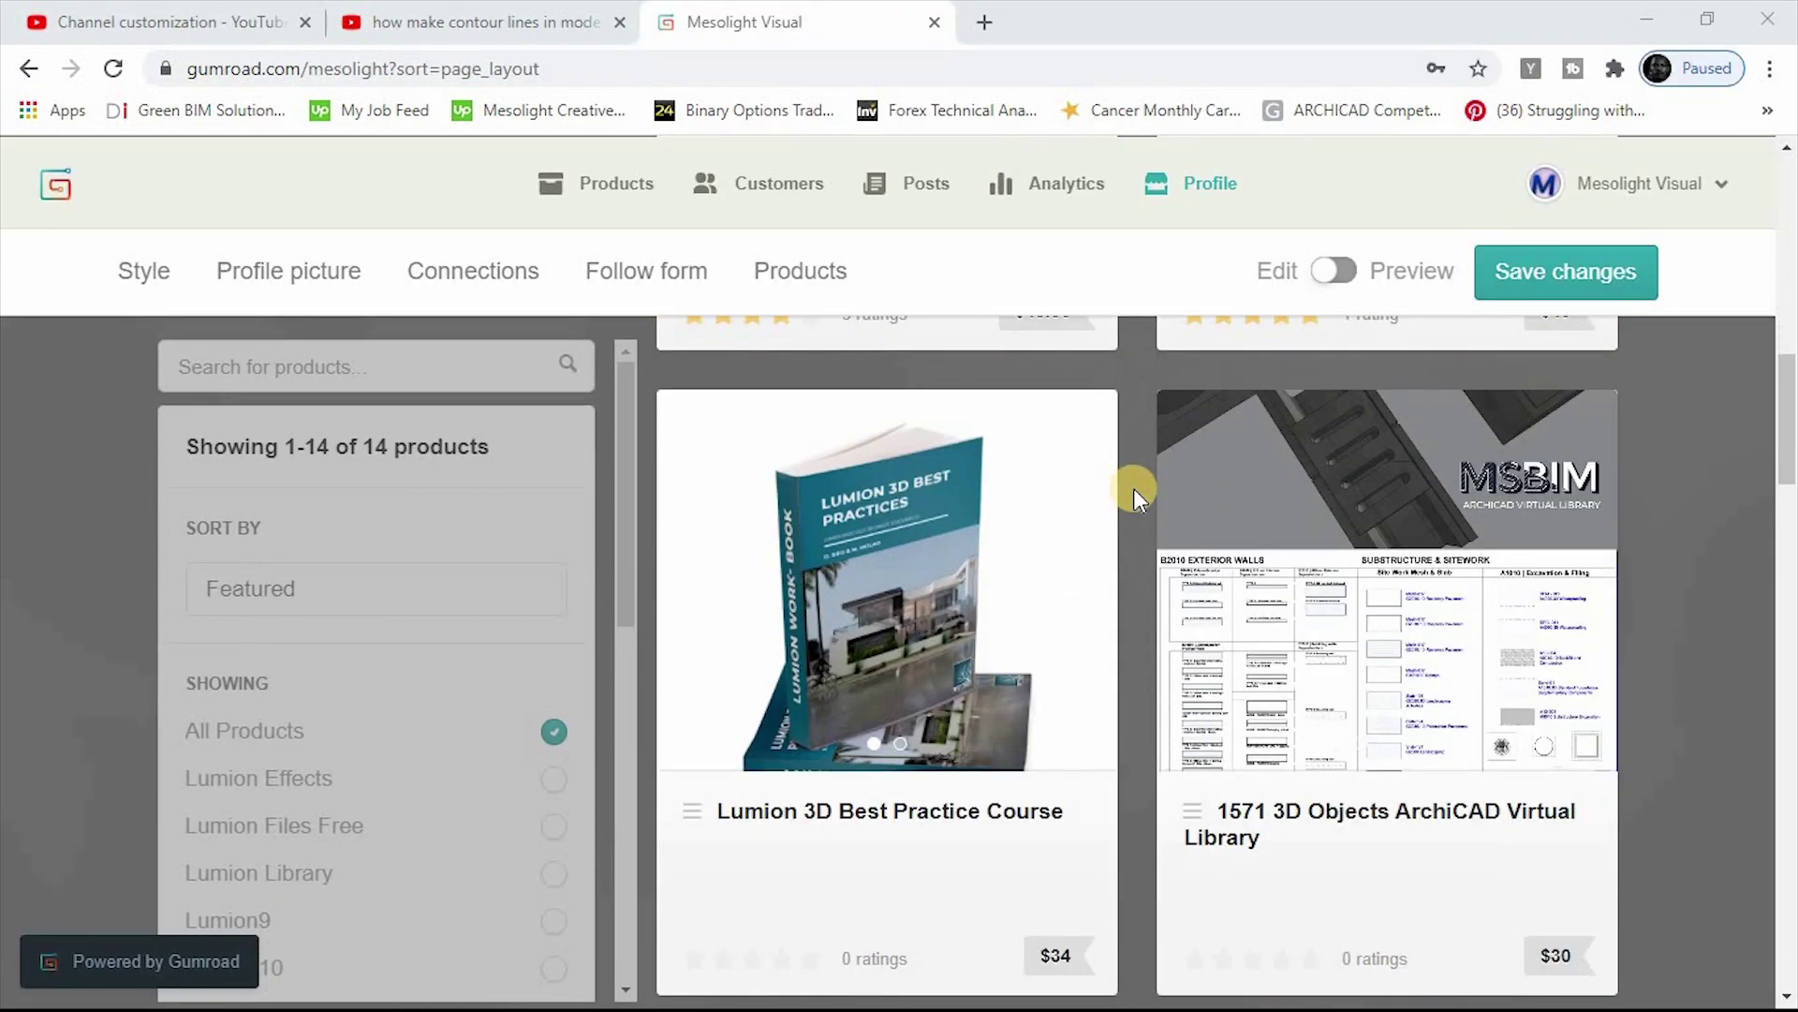
{"action": "scroll", "coordinate": [1133, 487], "scroll_direction": "down", "scroll_amount": 9}
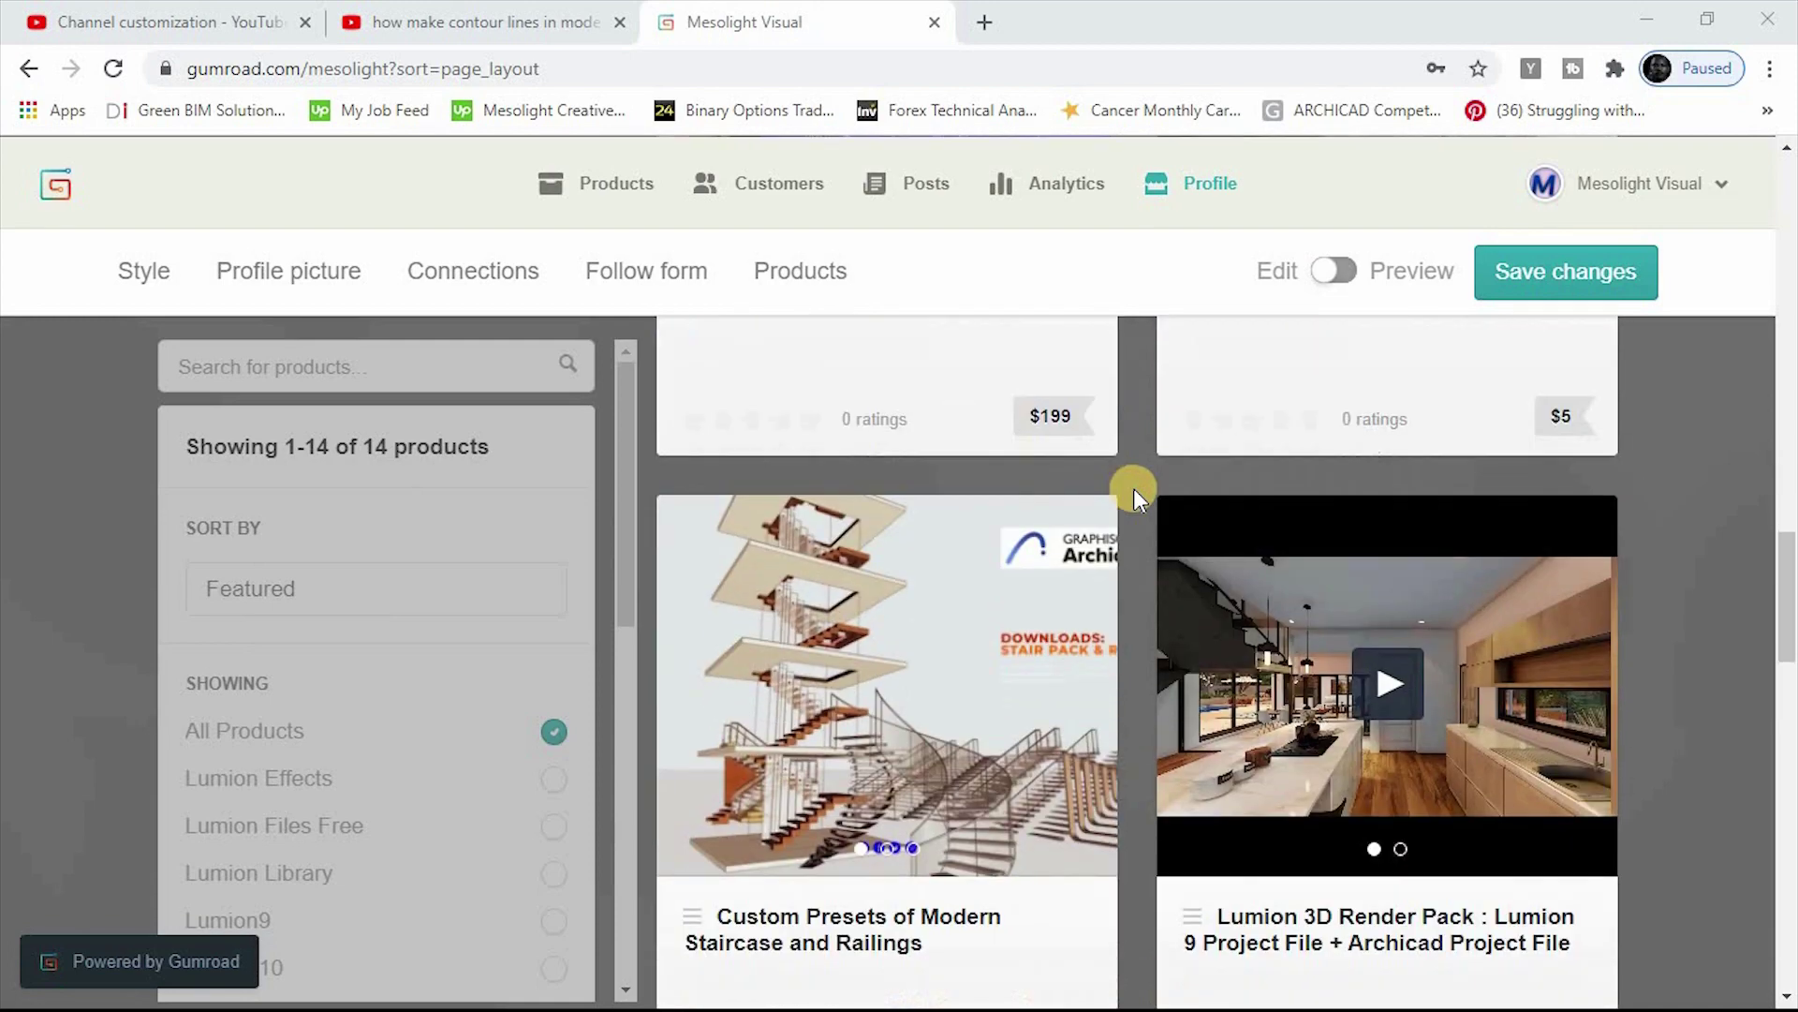
{"action": "scroll", "coordinate": [1133, 487], "scroll_direction": "down", "scroll_amount": 6}
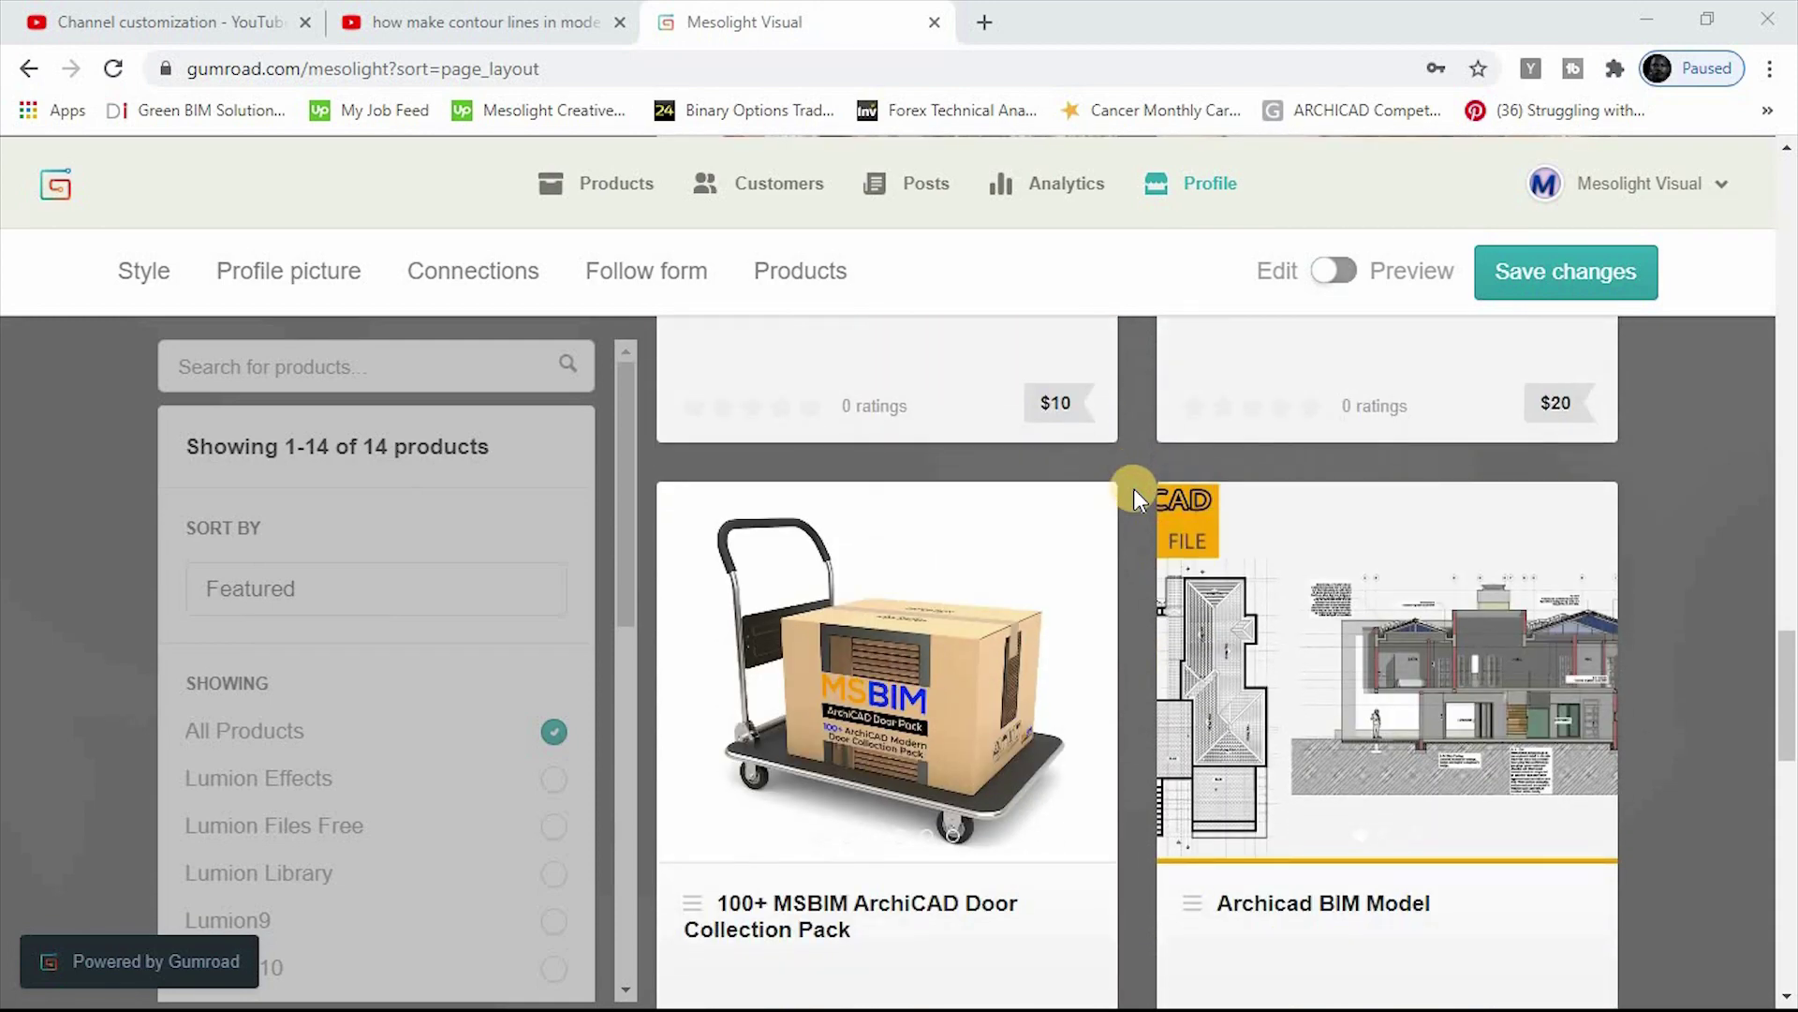
{"action": "scroll", "coordinate": [1133, 487], "scroll_direction": "down", "scroll_amount": 12}
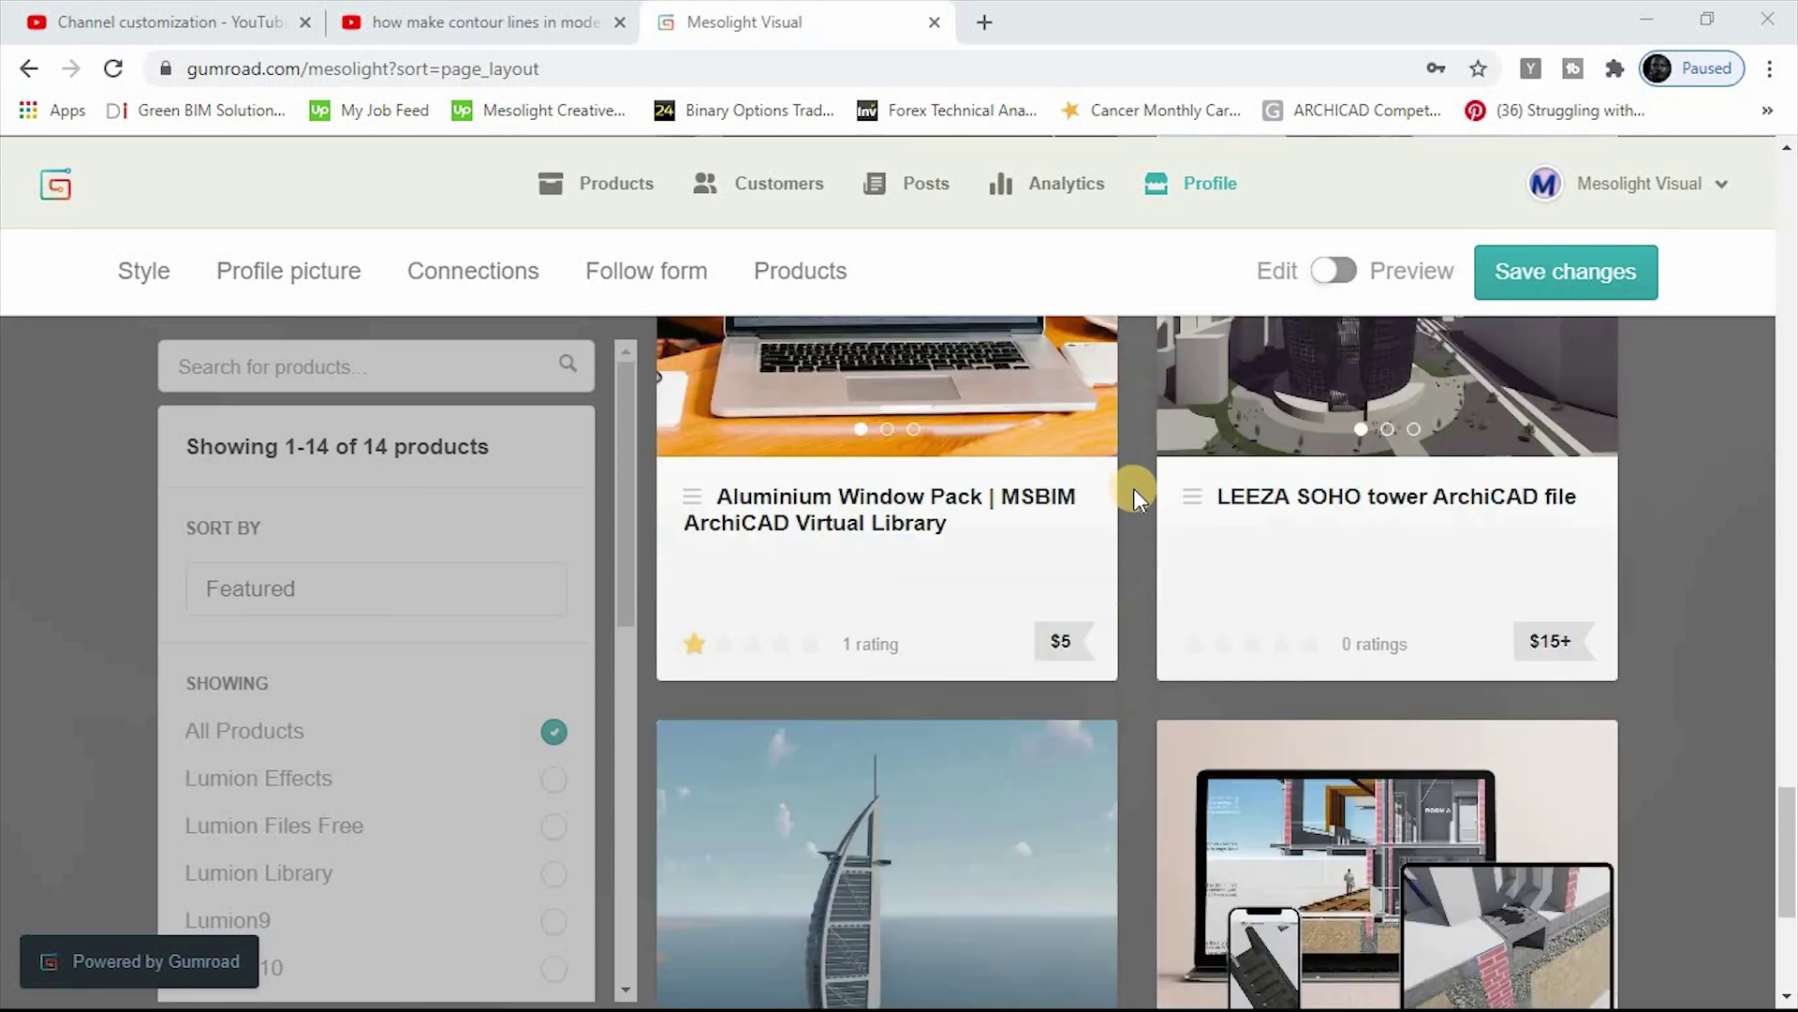
{"action": "scroll", "coordinate": [1133, 487], "scroll_direction": "down", "scroll_amount": 2}
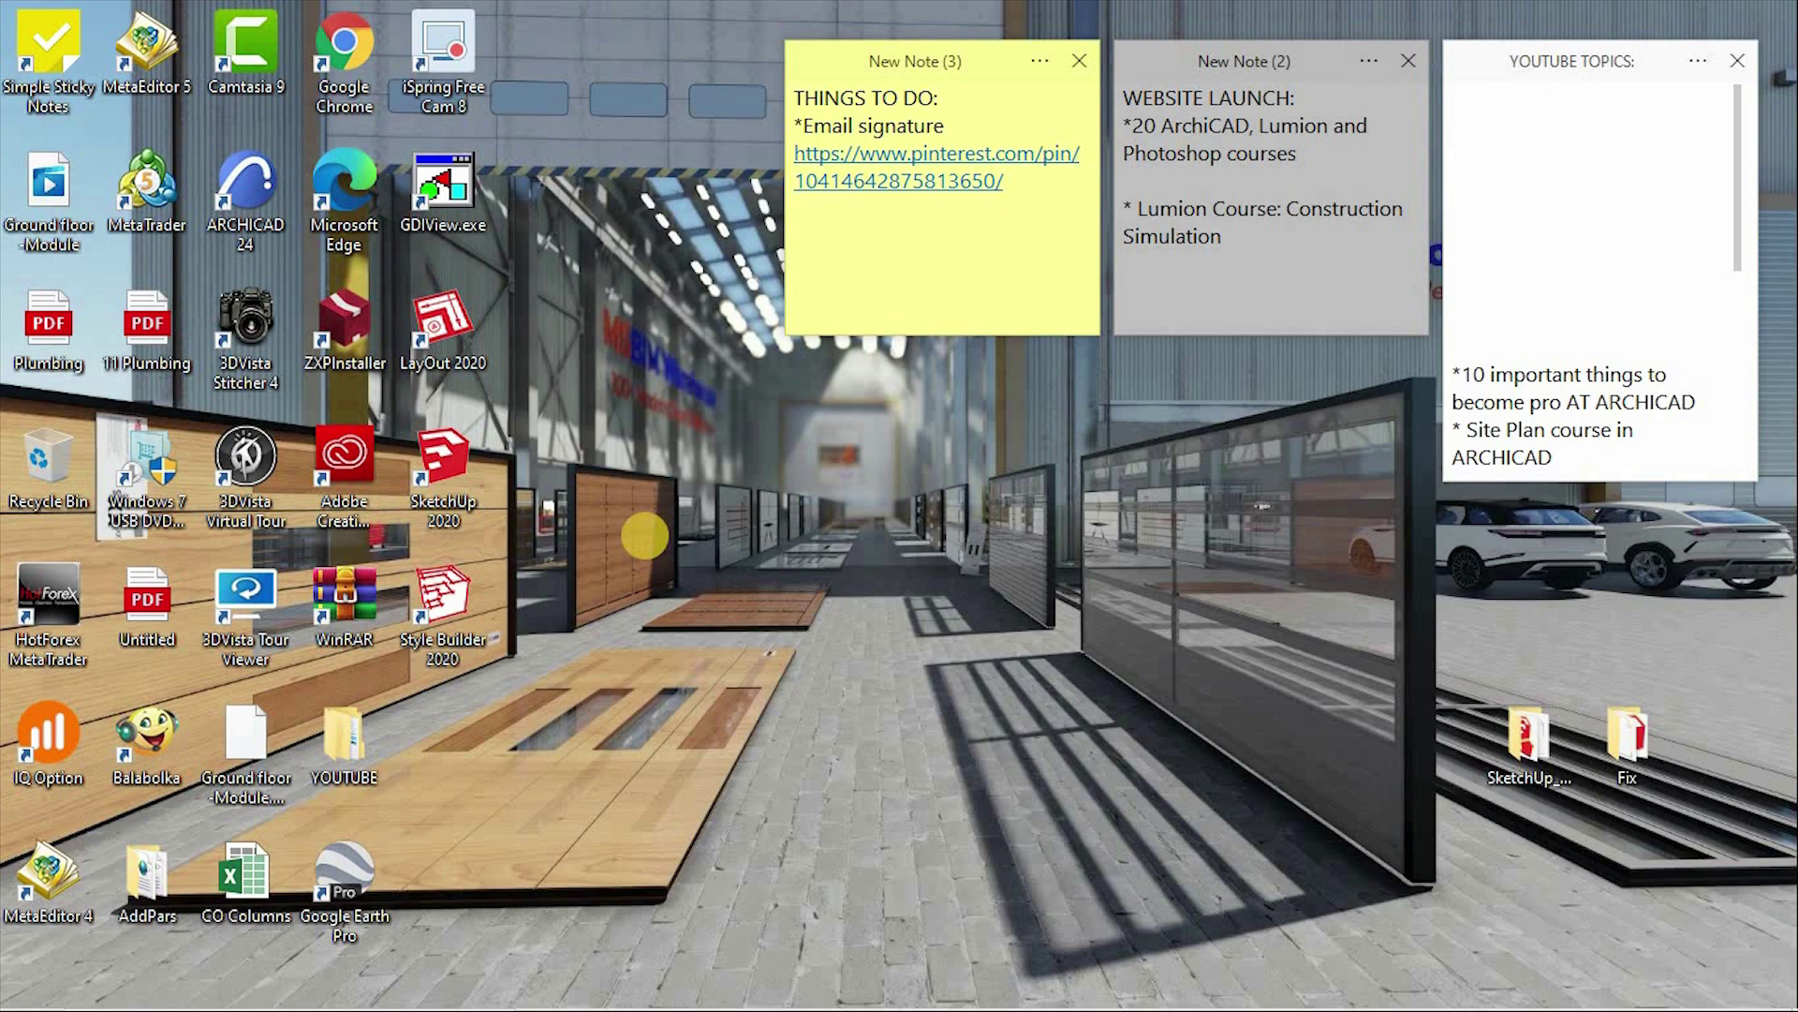
Launch SketchUp 2020 and start a model from the Architectural Millimeter template
{"action": "double_click", "coordinate": [446, 459]}
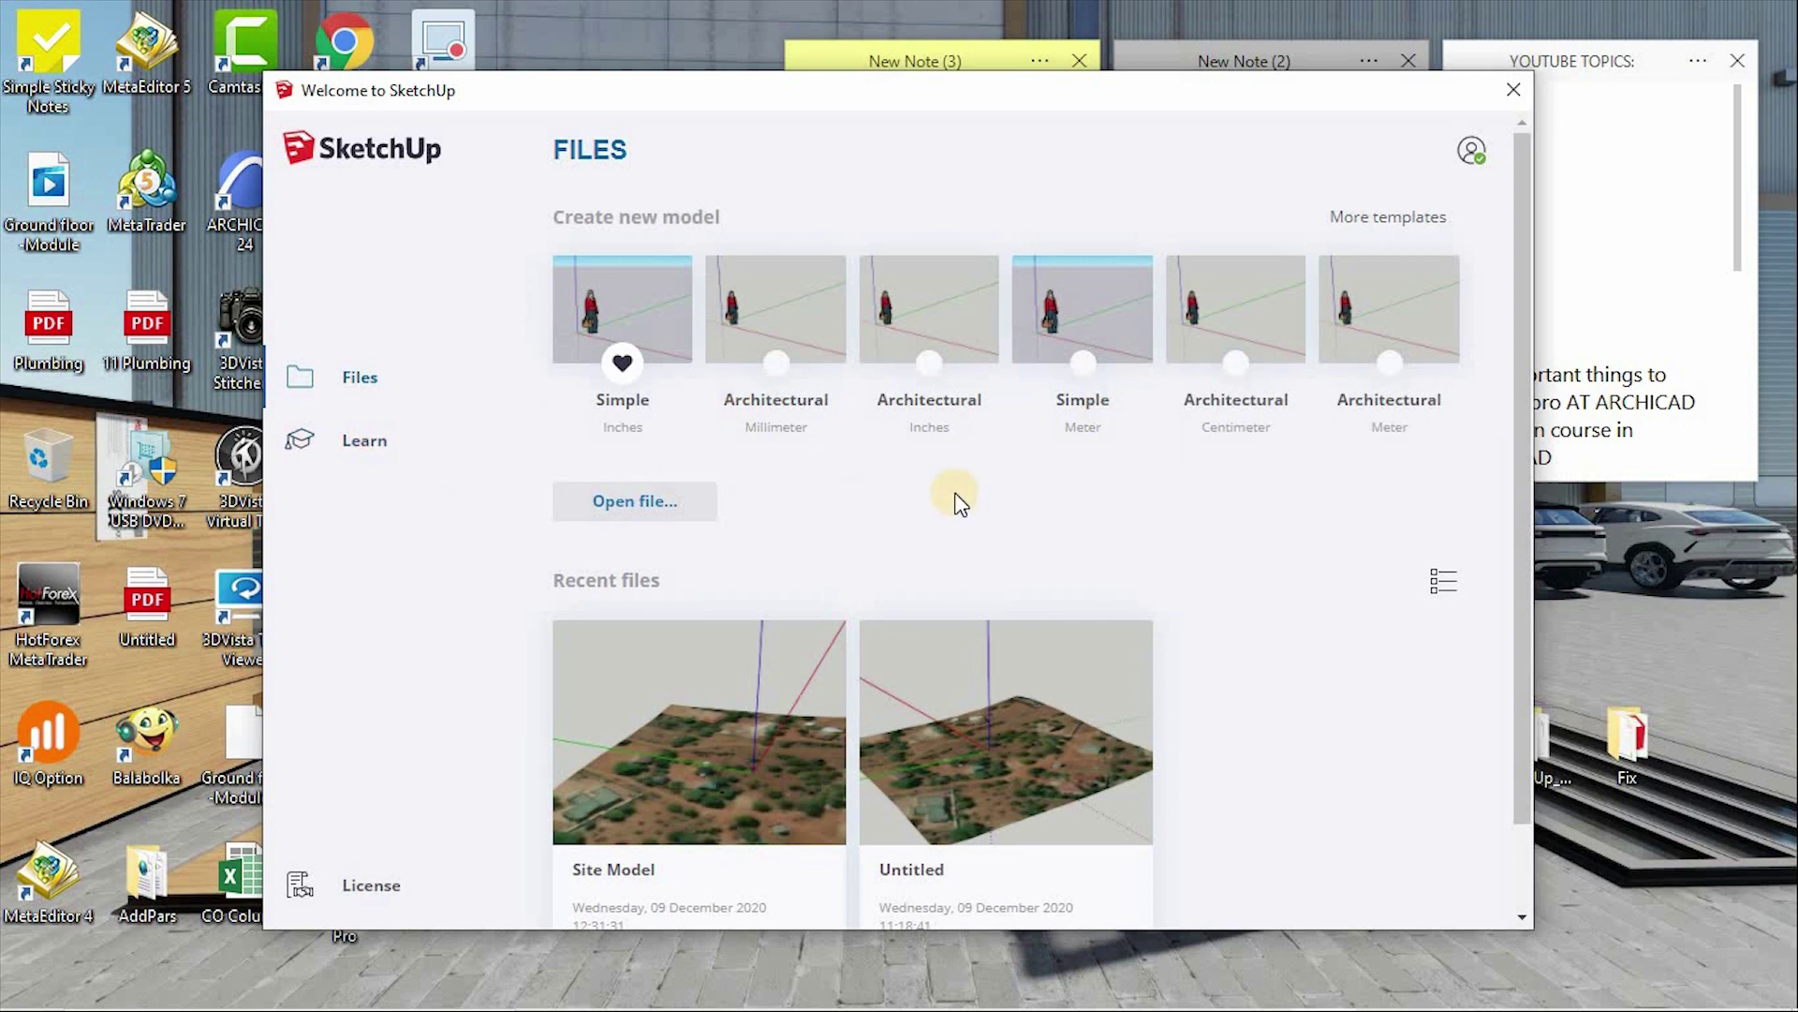
{"action": "left_click", "coordinate": [779, 330]}
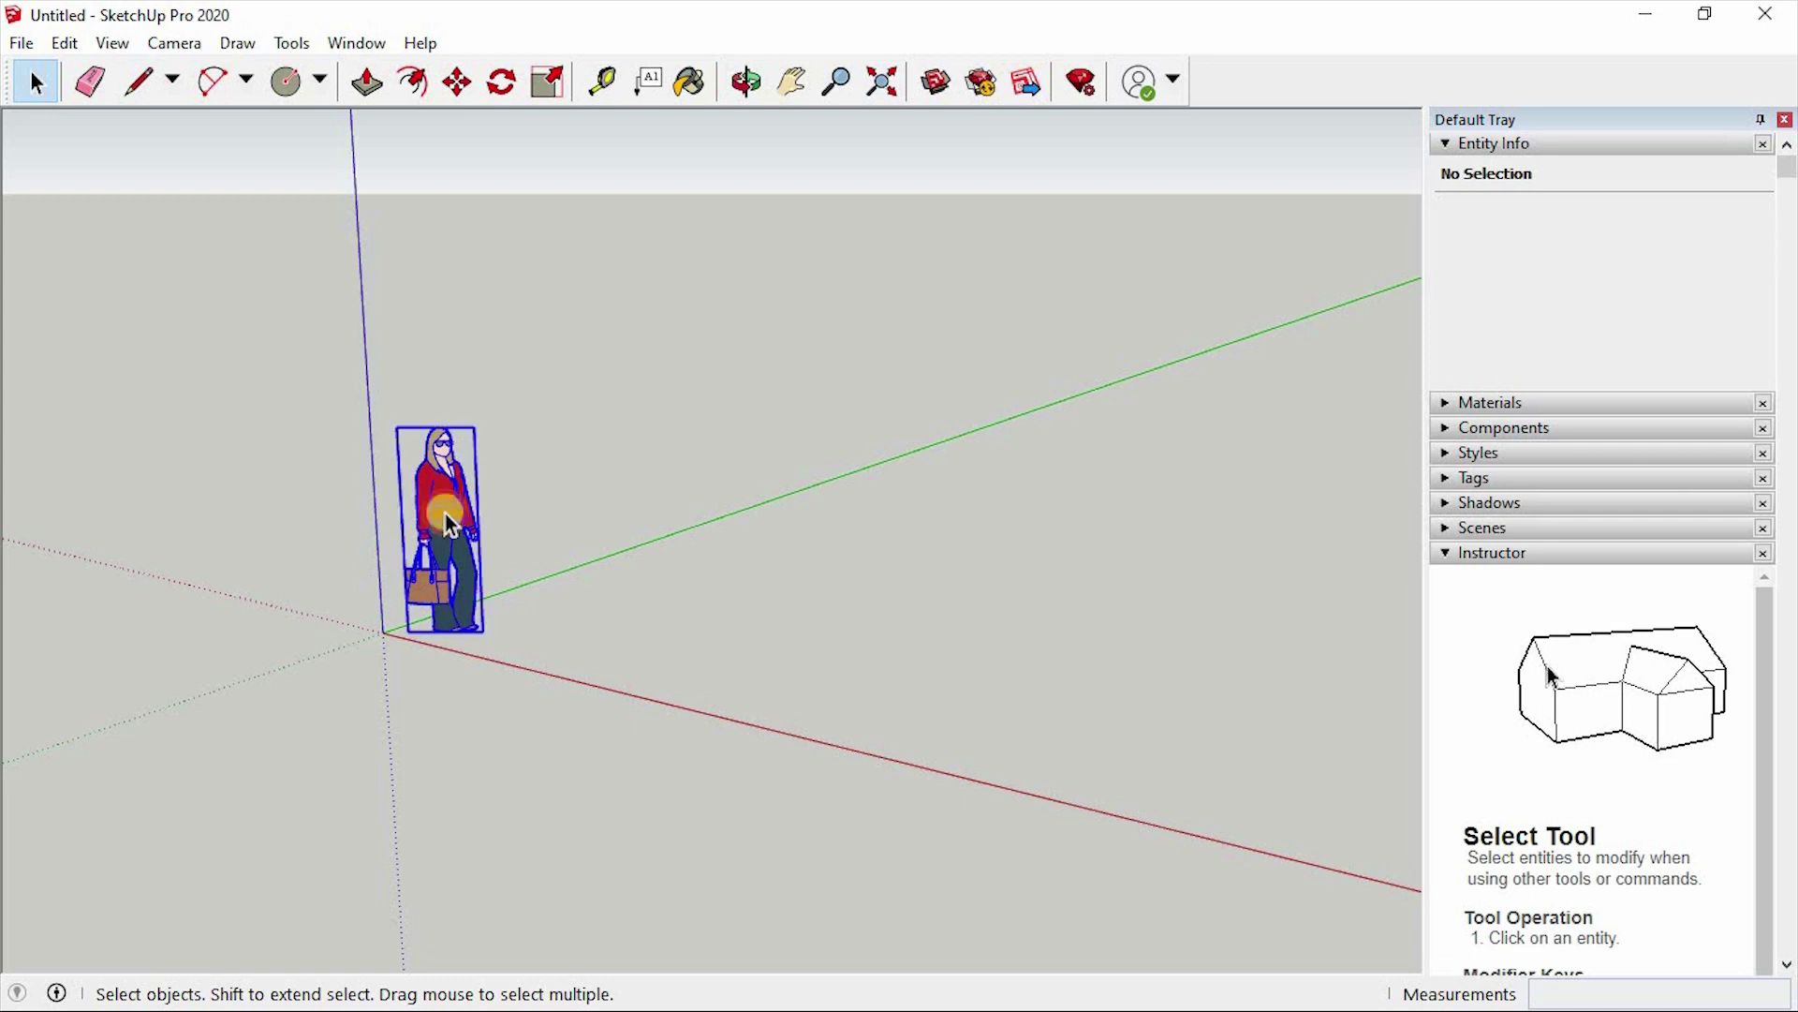
Delete the default scale figure and bring up File > Geo-location > Add Location
{"action": "left_click", "coordinate": [446, 513]}
{"action": "key", "text": "Delete"}
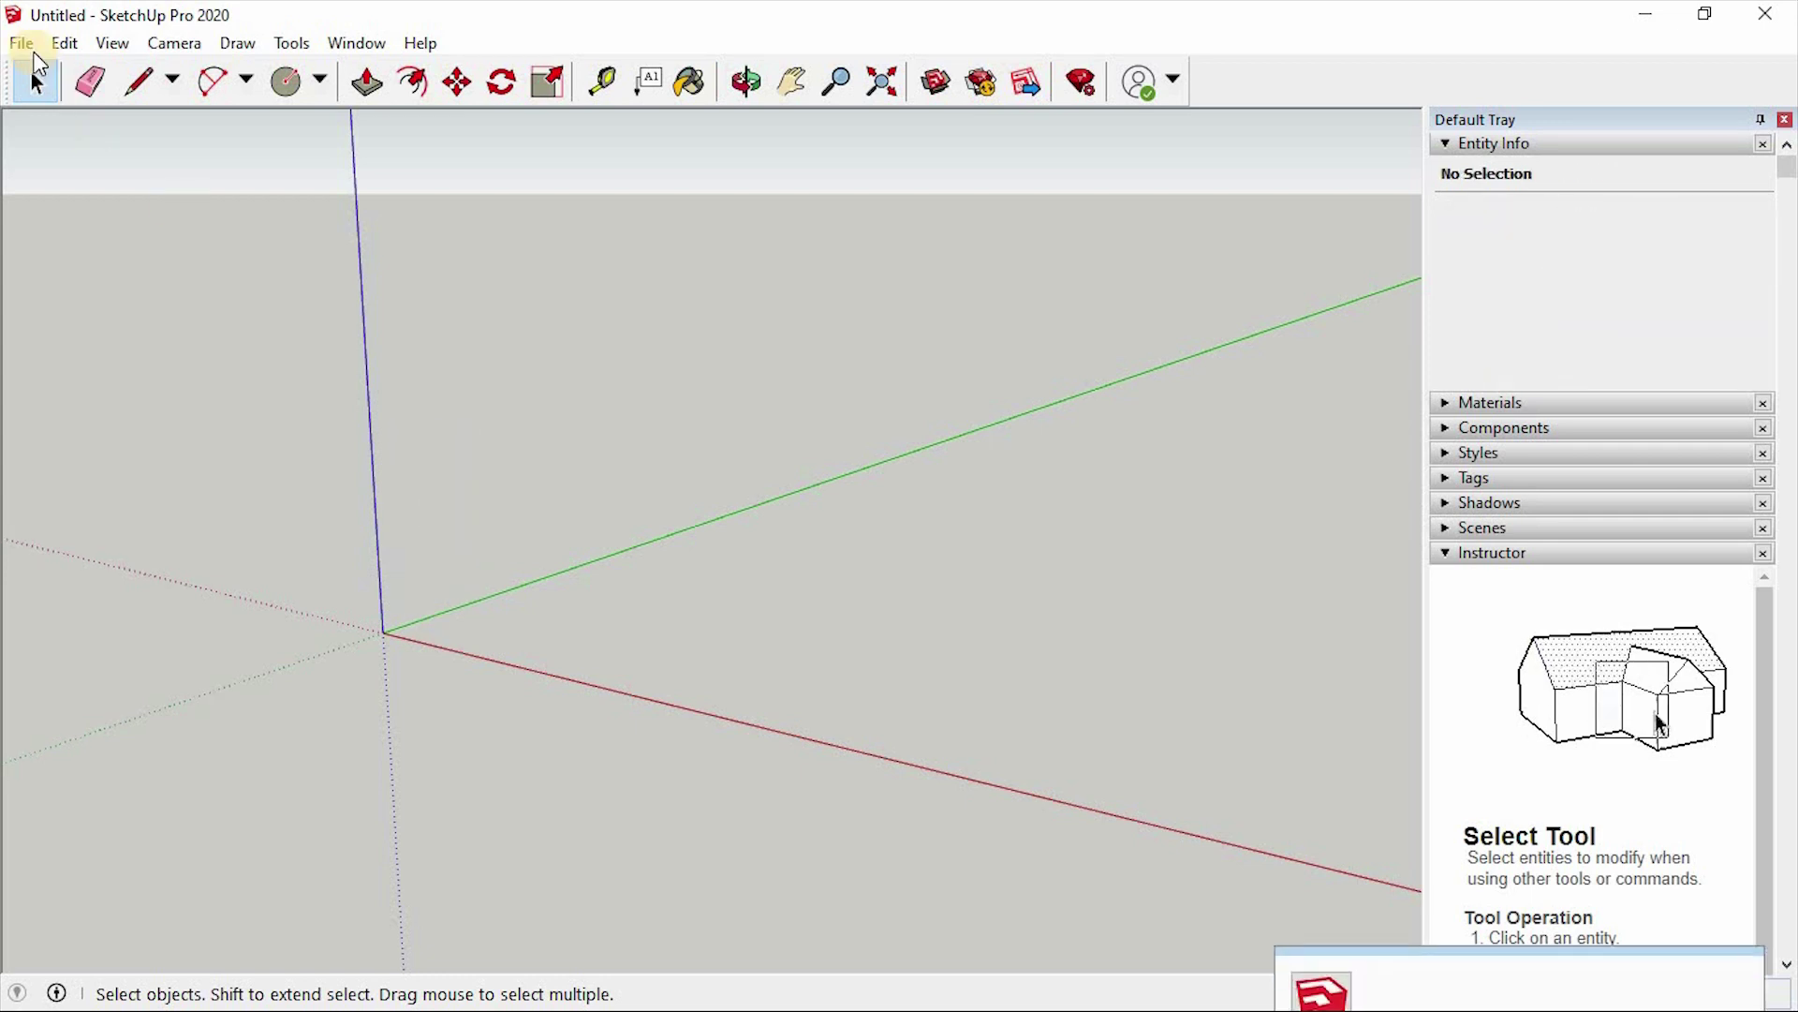
{"action": "left_click", "coordinate": [20, 42]}
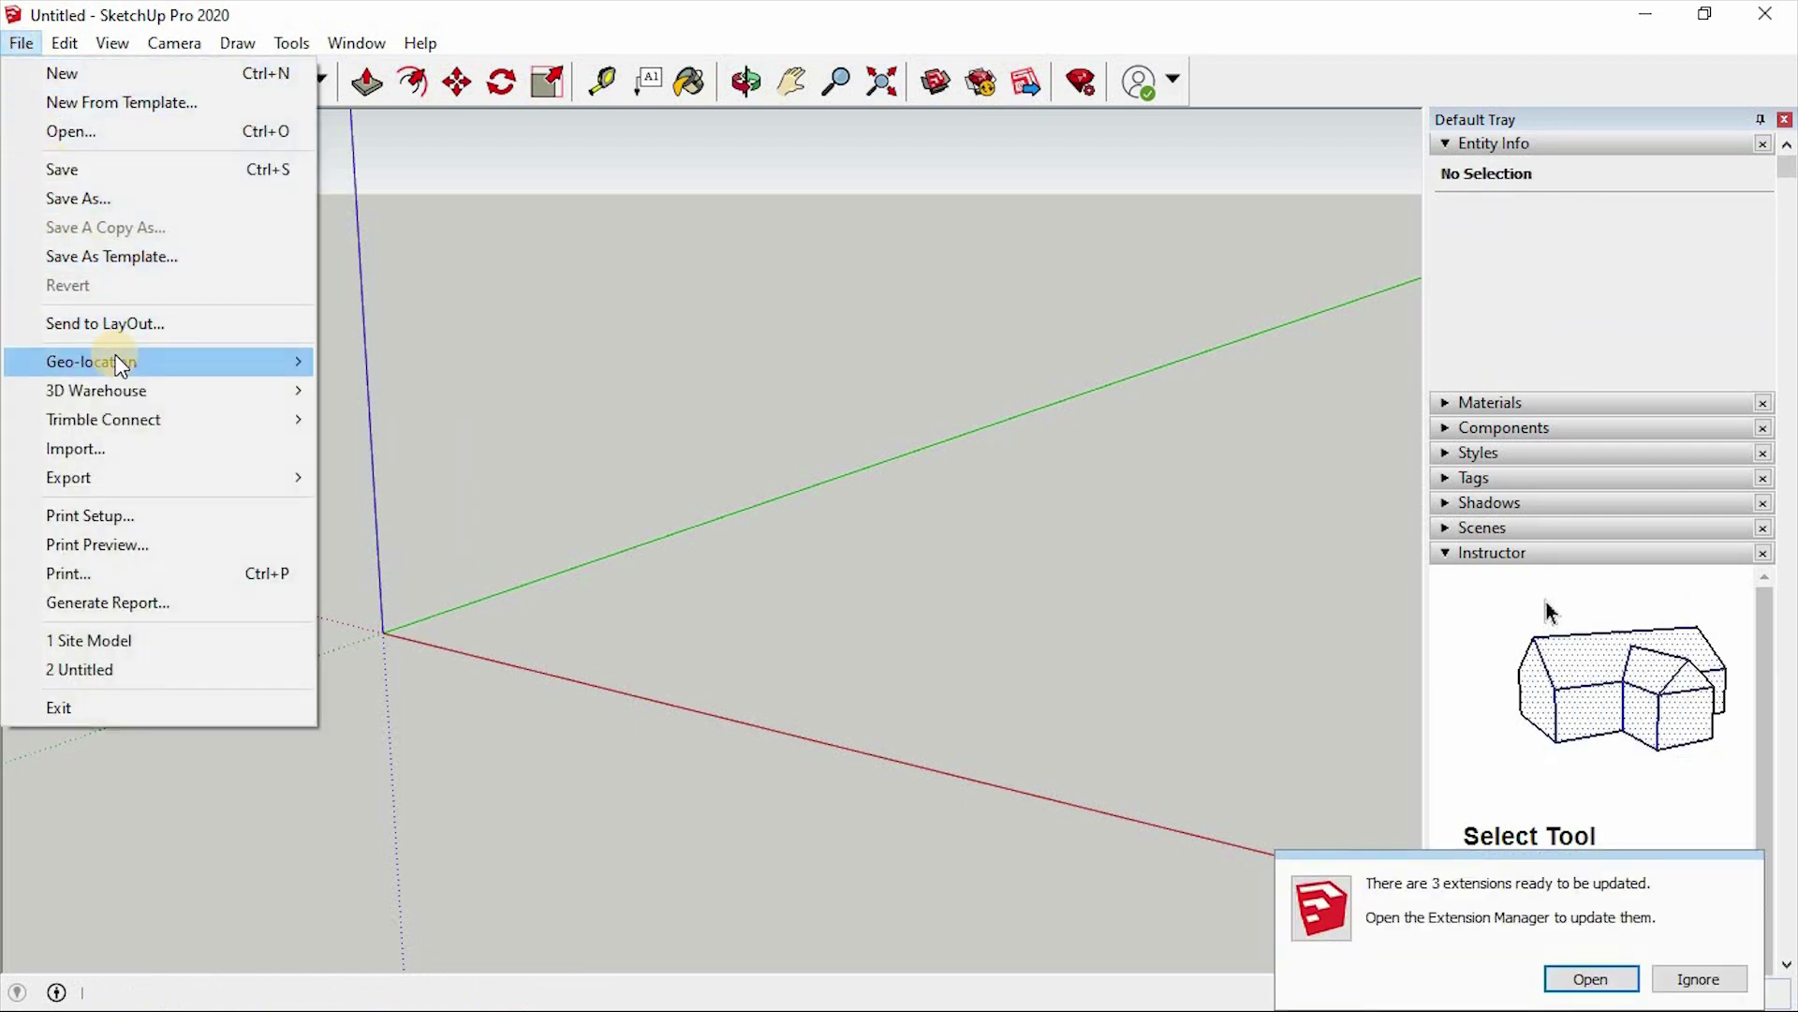
{"action": "mouse_move", "coordinate": [323, 362]}
{"action": "left_click", "coordinate": [390, 358]}
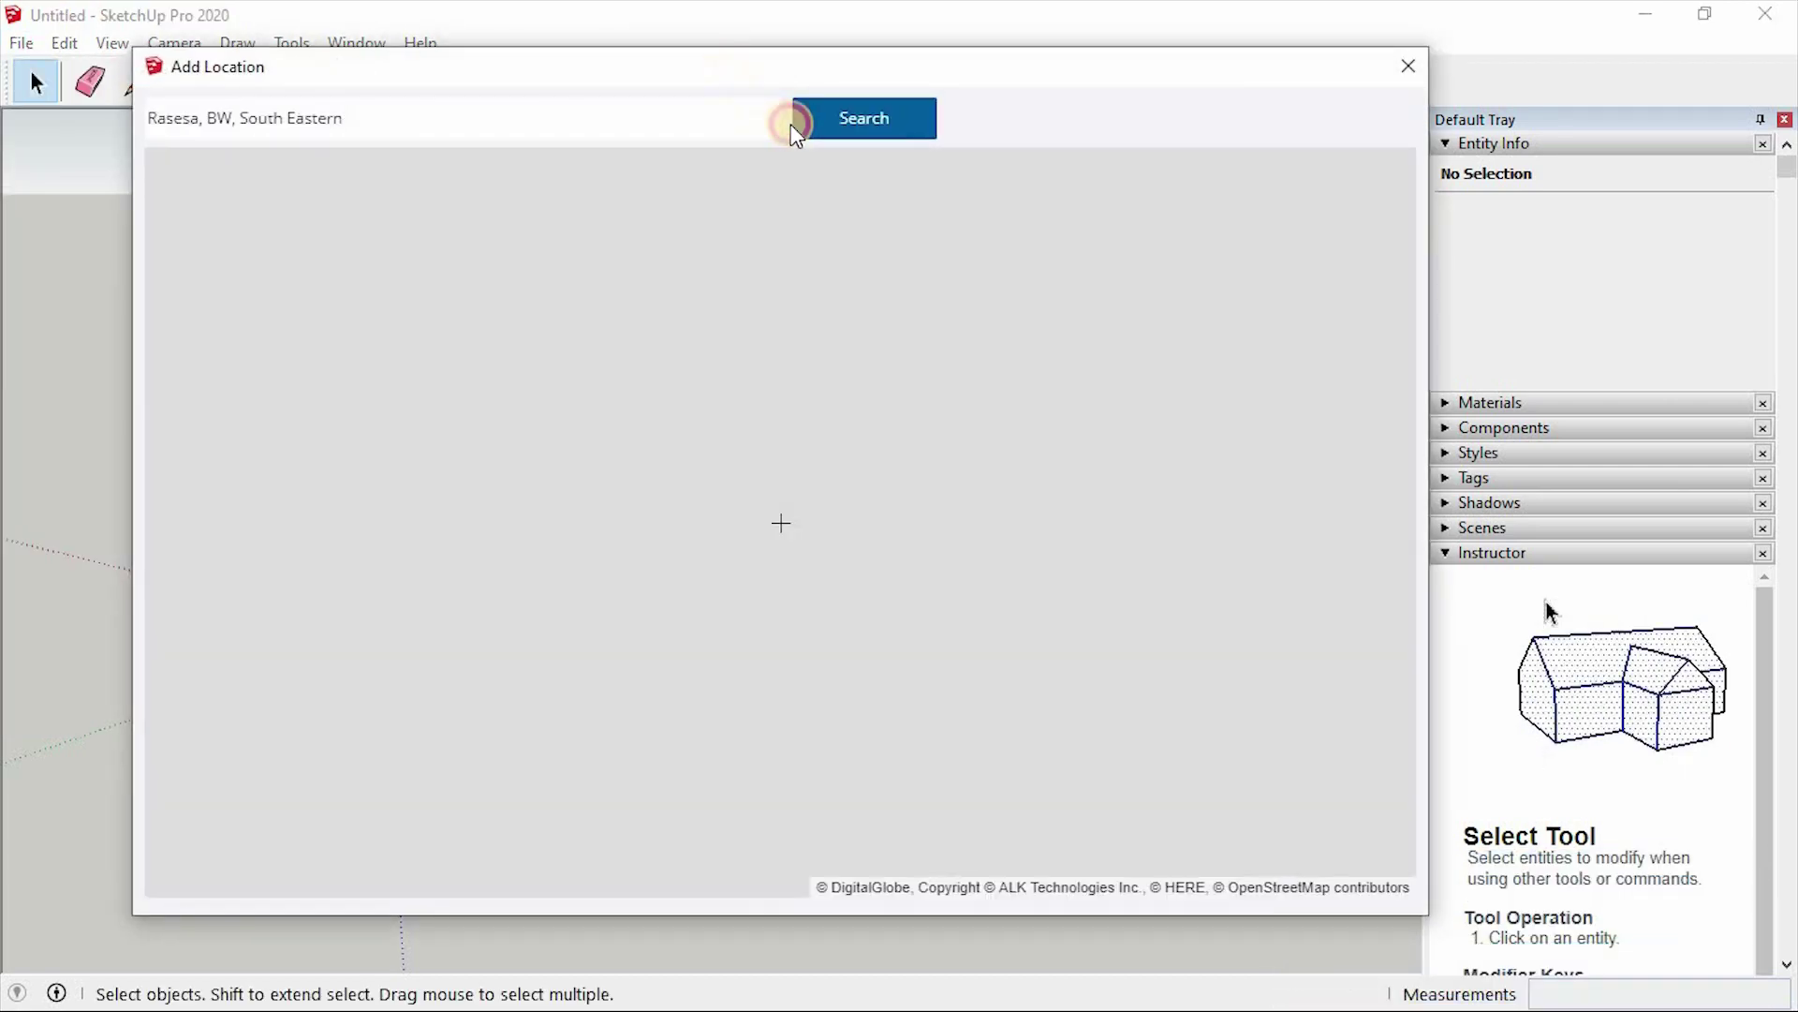
Centre the Add Location map on the Rasesa plot at zoom level 18 and choose Select Region
{"action": "left_click_drag", "start_coordinate": [722, 66], "coordinate": [763, 61]}
{"action": "left_click", "coordinate": [523, 125]}
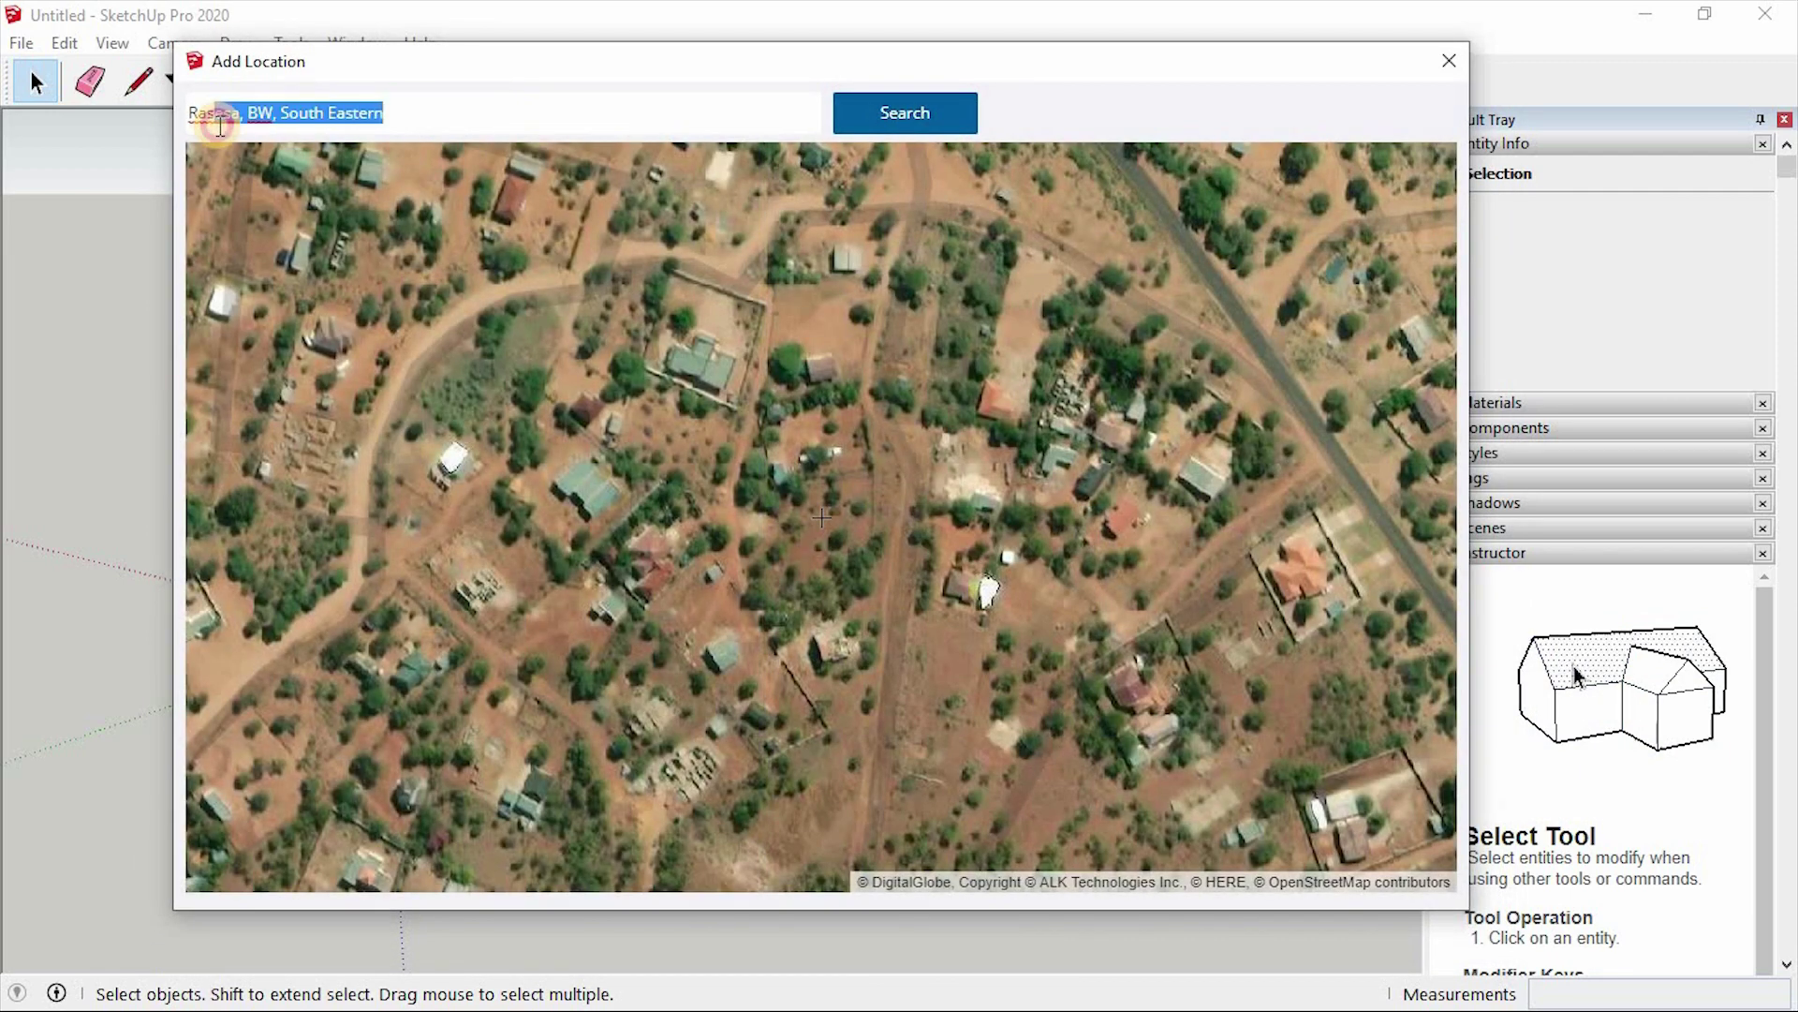
{"action": "left_click_drag", "start_coordinate": [1118, 476], "coordinate": [875, 489]}
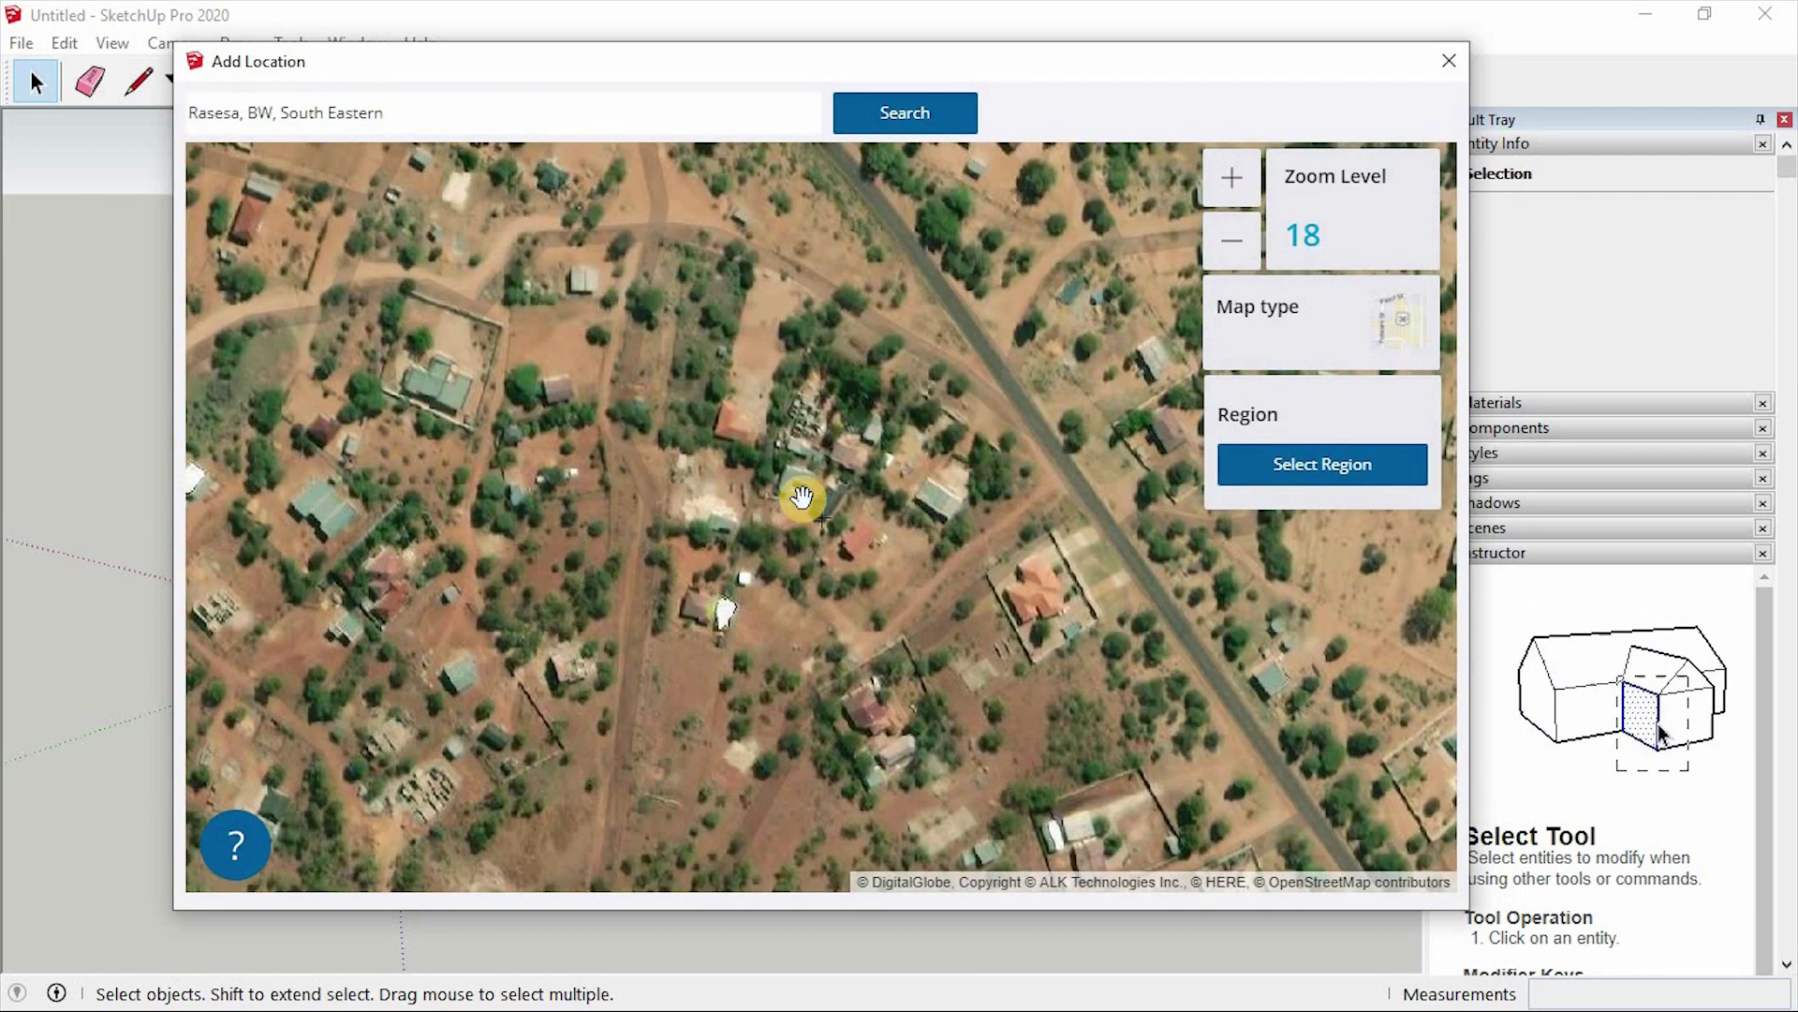
{"action": "scroll", "coordinate": [787, 537], "scroll_direction": "down", "scroll_amount": 1}
{"action": "scroll", "coordinate": [787, 536], "scroll_direction": "down", "scroll_amount": 1}
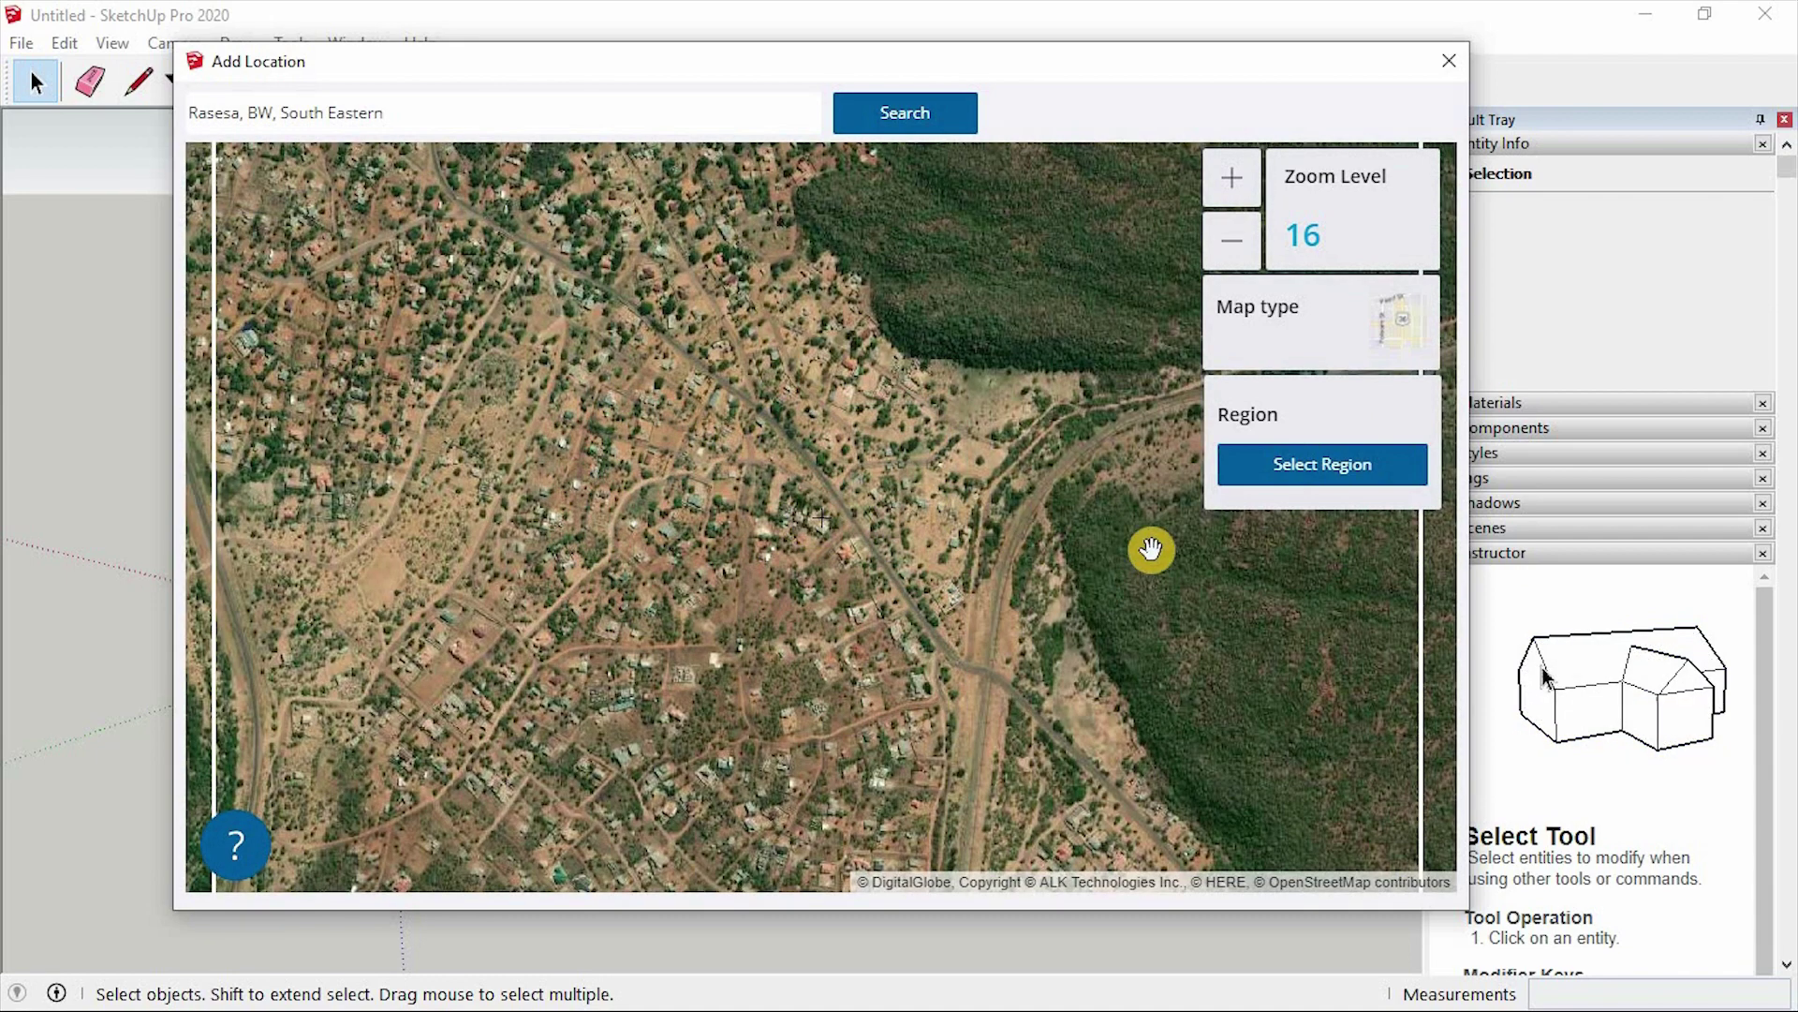
{"action": "scroll", "coordinate": [856, 592], "scroll_direction": "up", "scroll_amount": 2}
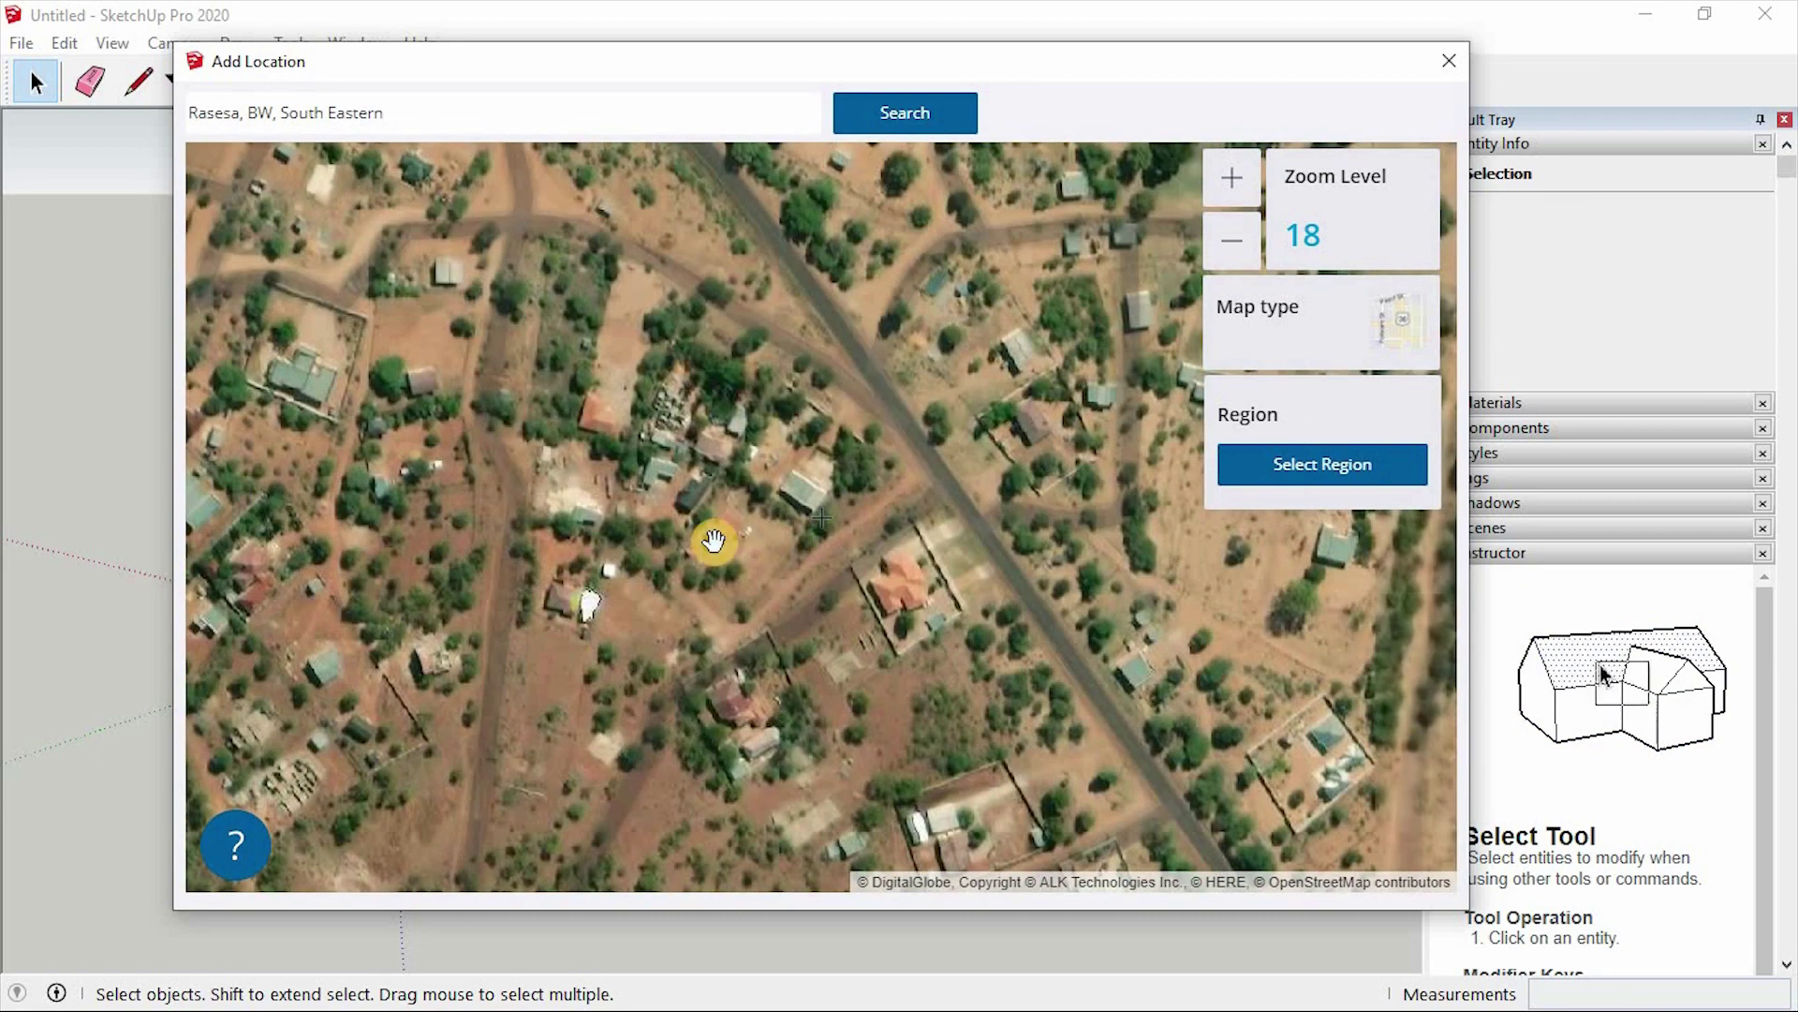
{"action": "left_click_drag", "start_coordinate": [791, 534], "coordinate": [727, 390]}
{"action": "scroll", "coordinate": [871, 562], "scroll_direction": "down", "scroll_amount": 1}
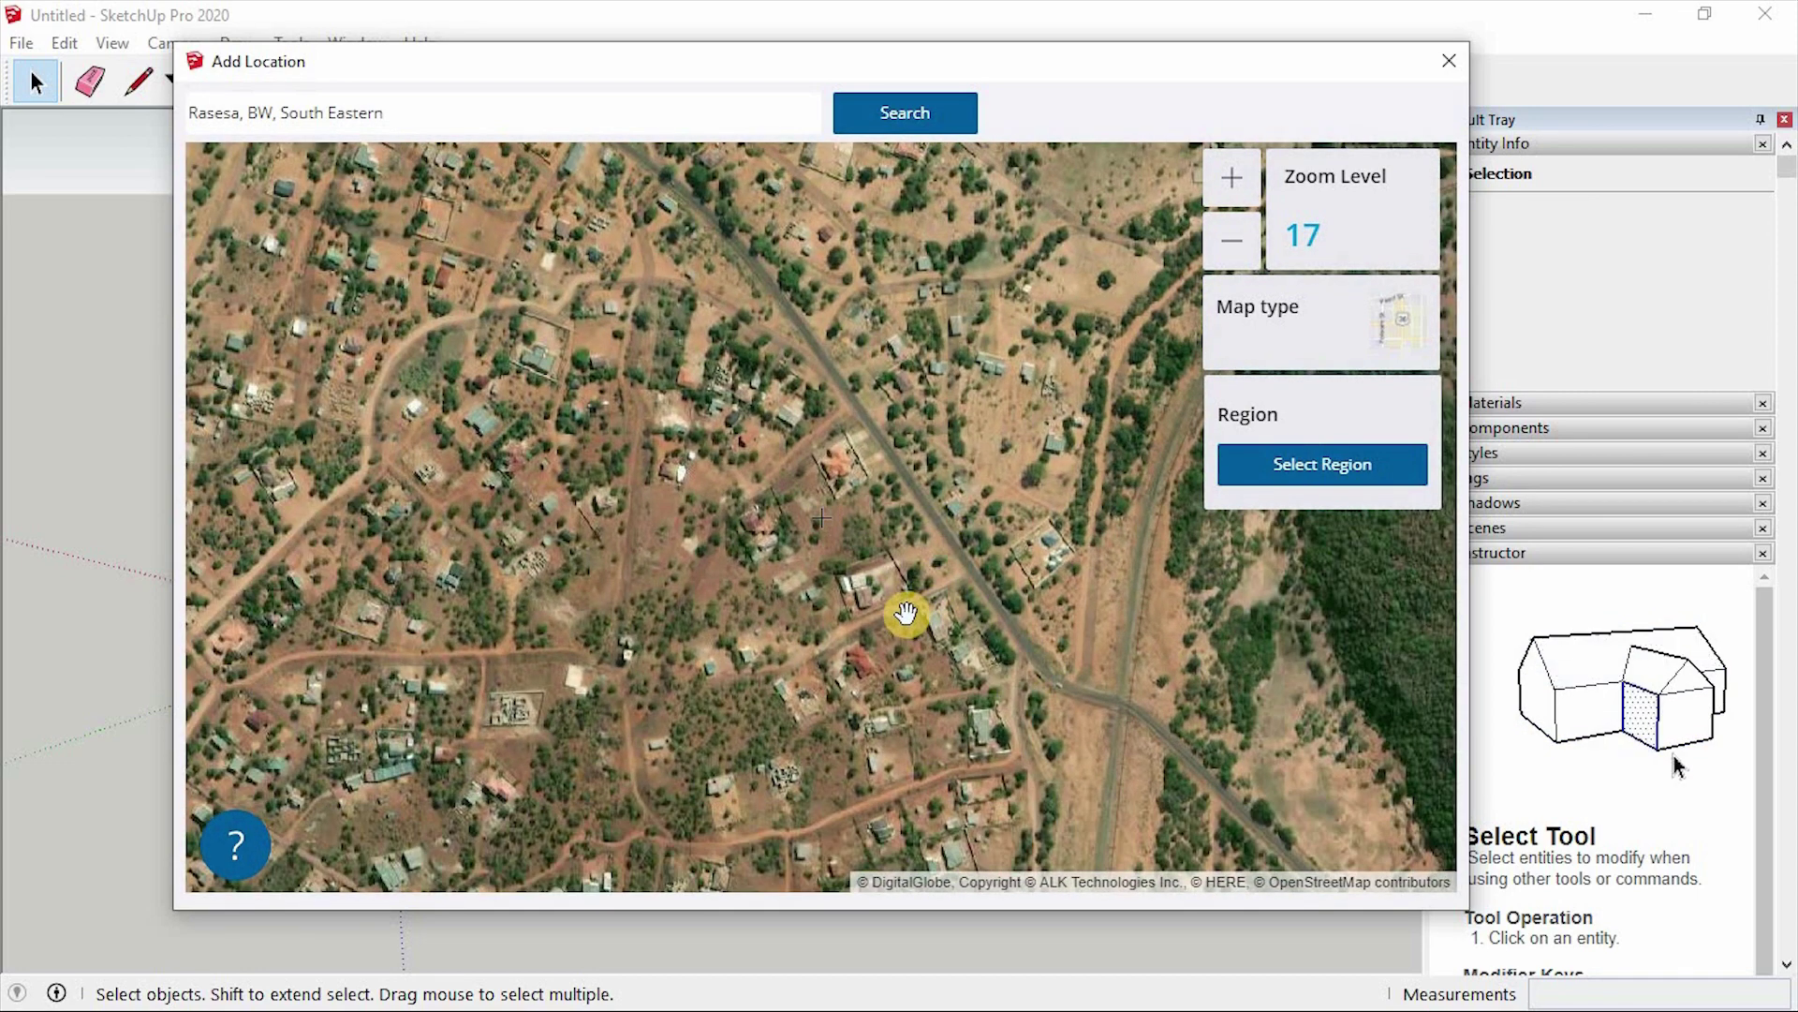
{"action": "scroll", "coordinate": [820, 600], "scroll_direction": "up", "scroll_amount": 1}
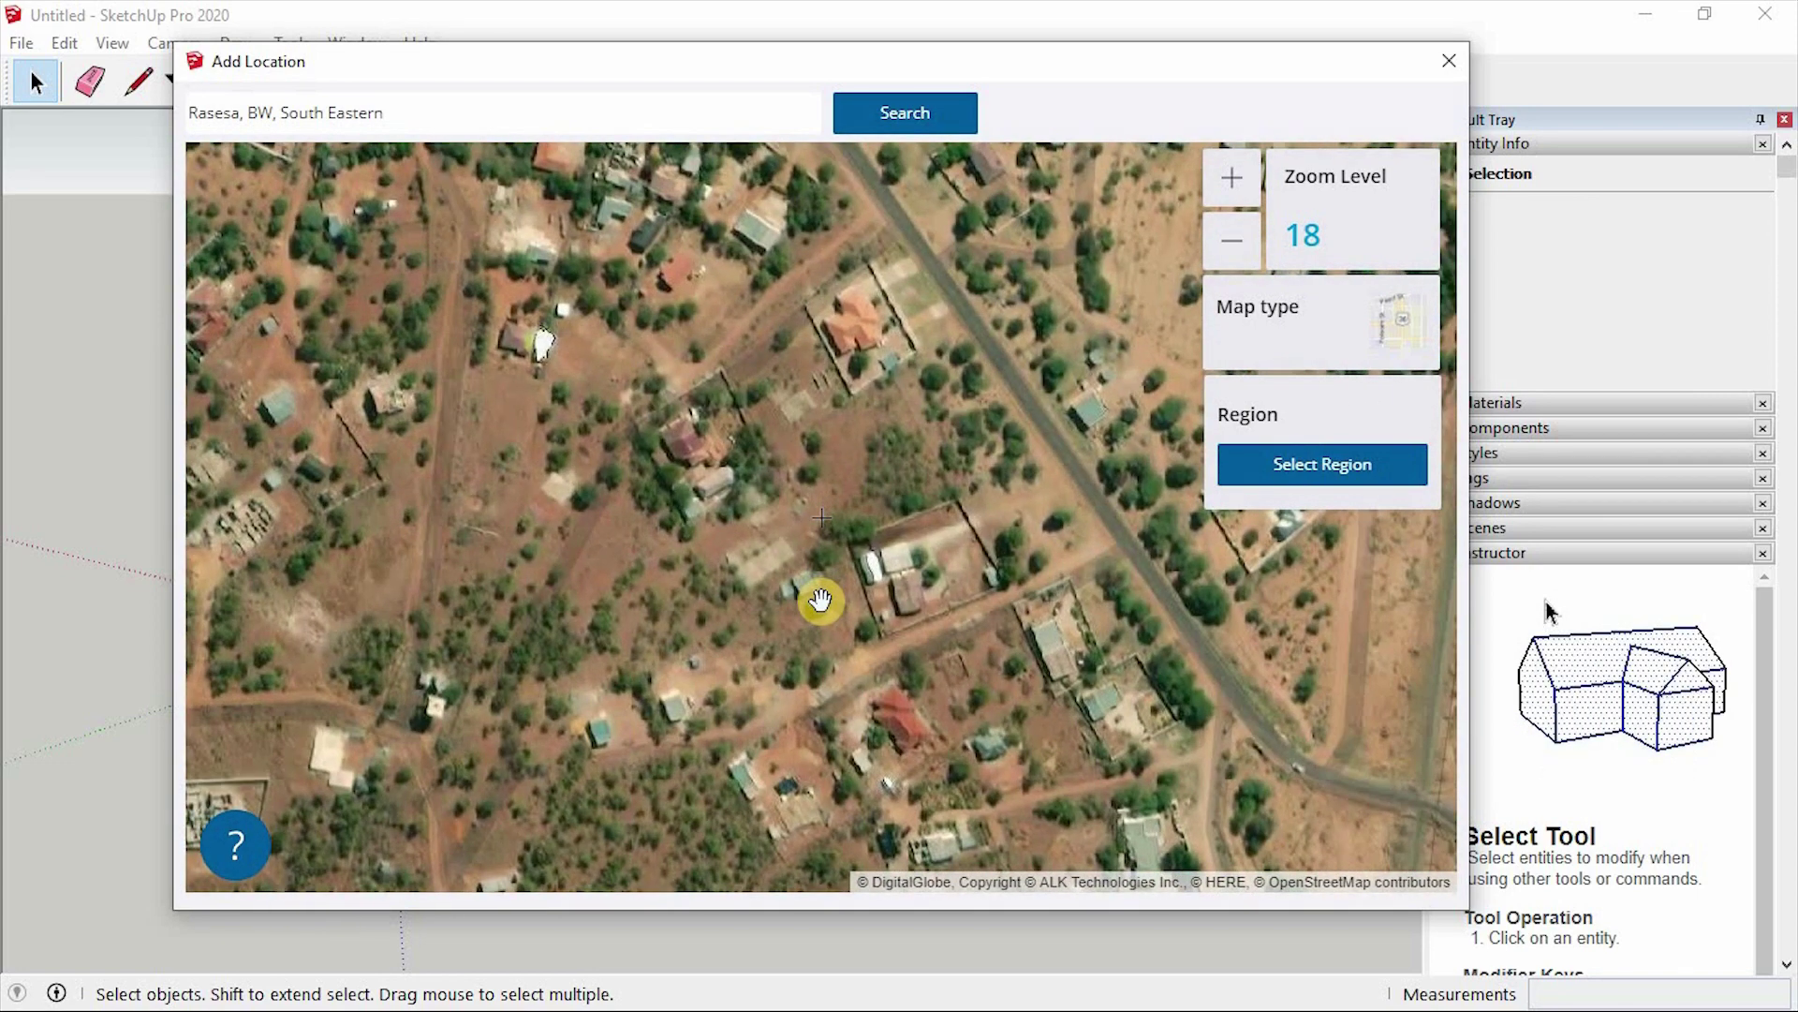
{"action": "left_click_drag", "start_coordinate": [837, 594], "coordinate": [993, 661]}
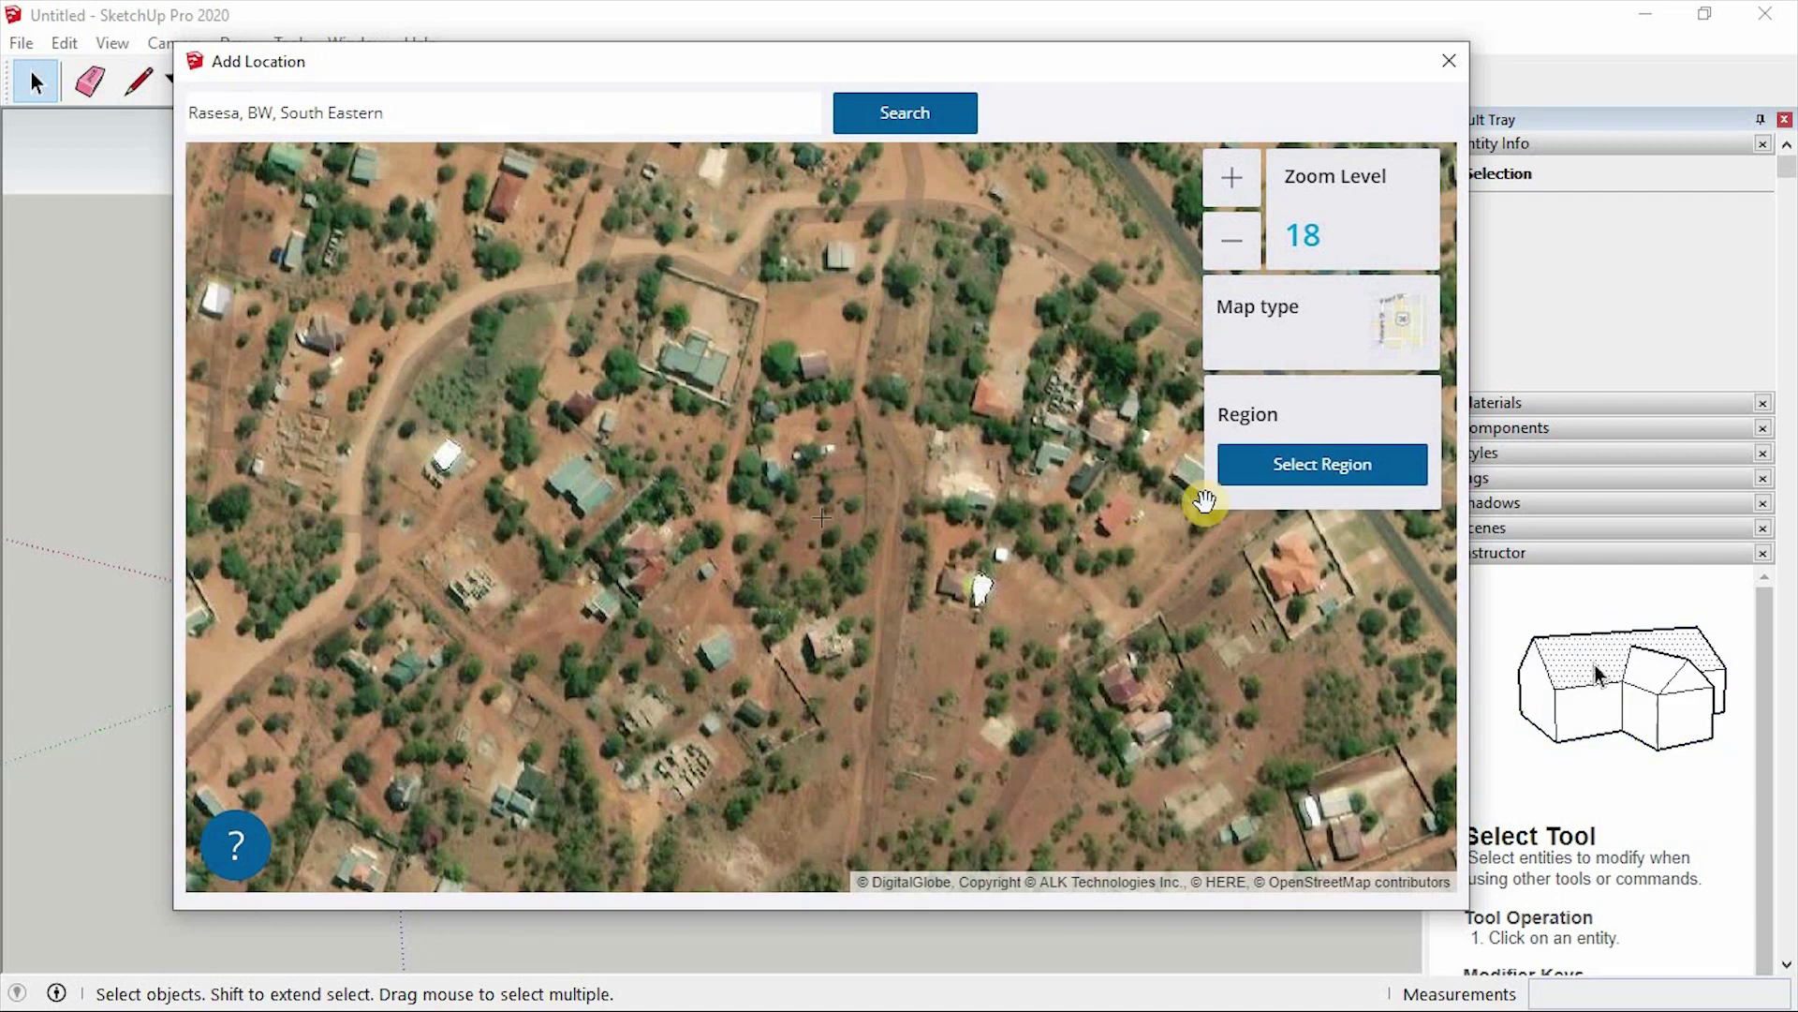
{"action": "left_click", "coordinate": [1303, 462]}
Tighten the region handles around the Rasesa plot and import that area
{"action": "left_click_drag", "start_coordinate": [270, 234], "coordinate": [593, 316]}
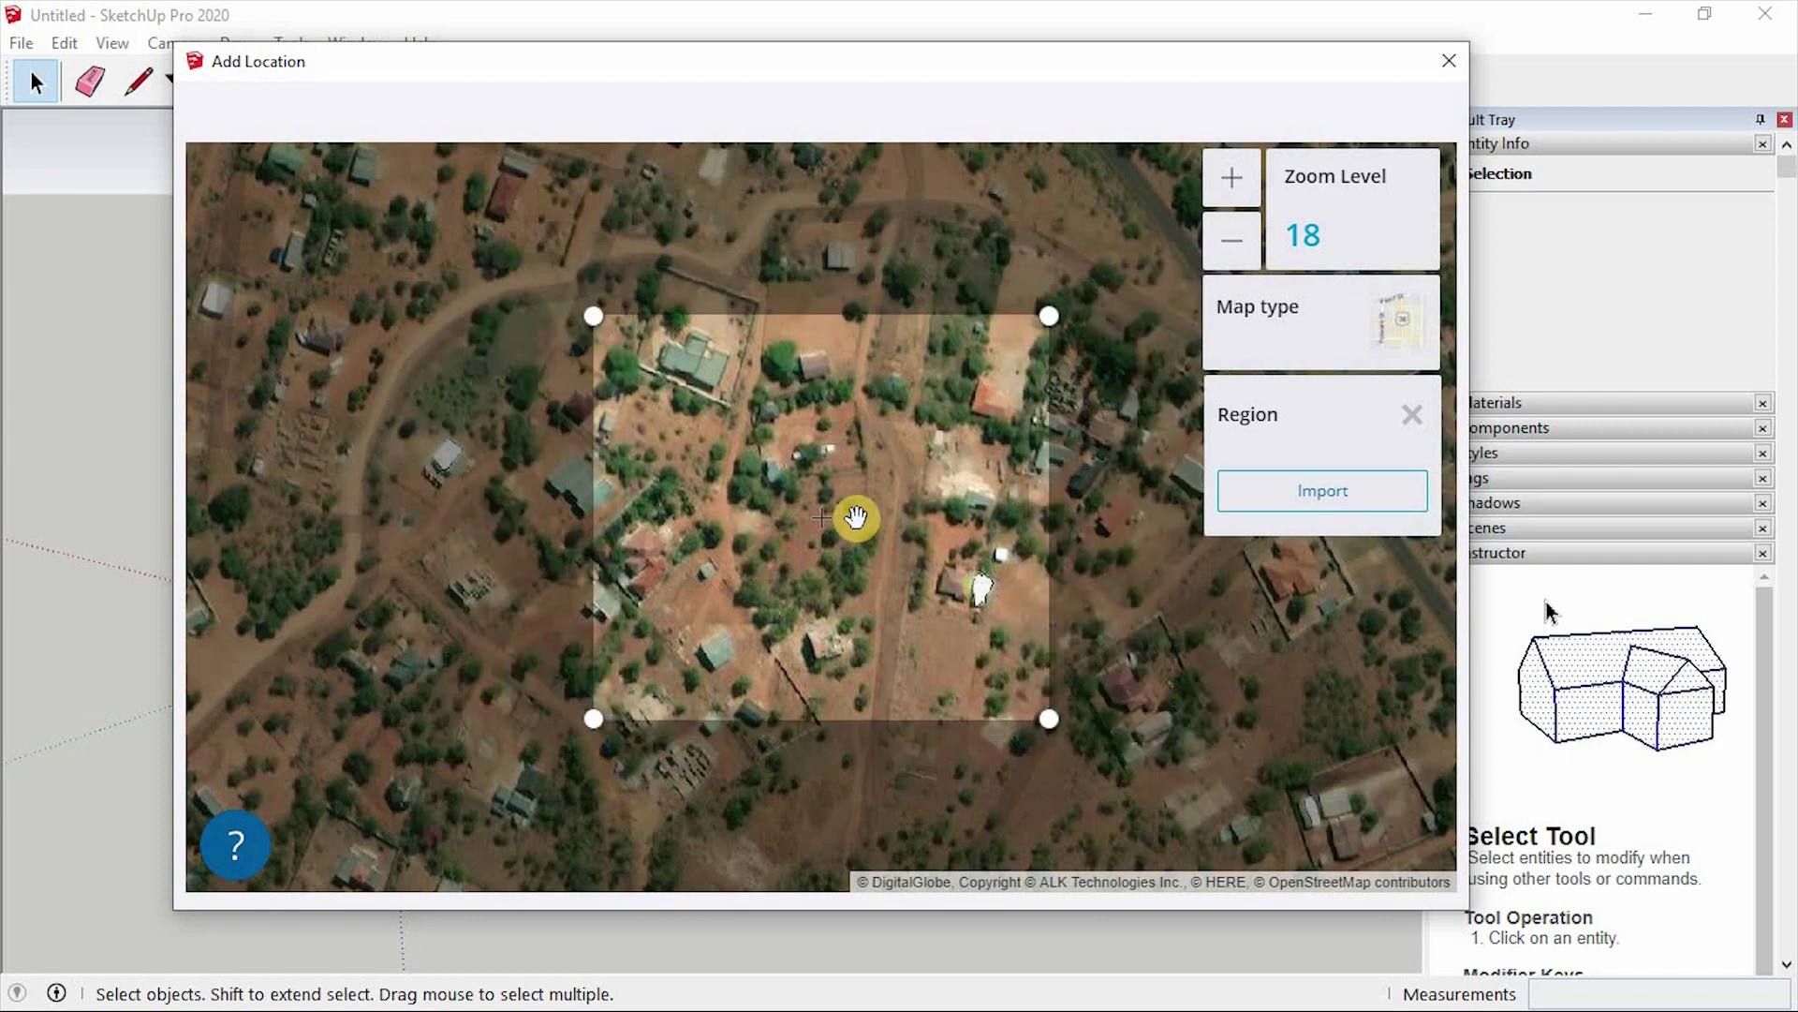
{"action": "mouse_move", "coordinate": [1044, 717]}
{"action": "left_mouse_down"}
{"action": "mouse_move", "coordinate": [1020, 699]}
{"action": "mouse_move", "coordinate": [1044, 707]}
{"action": "left_mouse_up"}
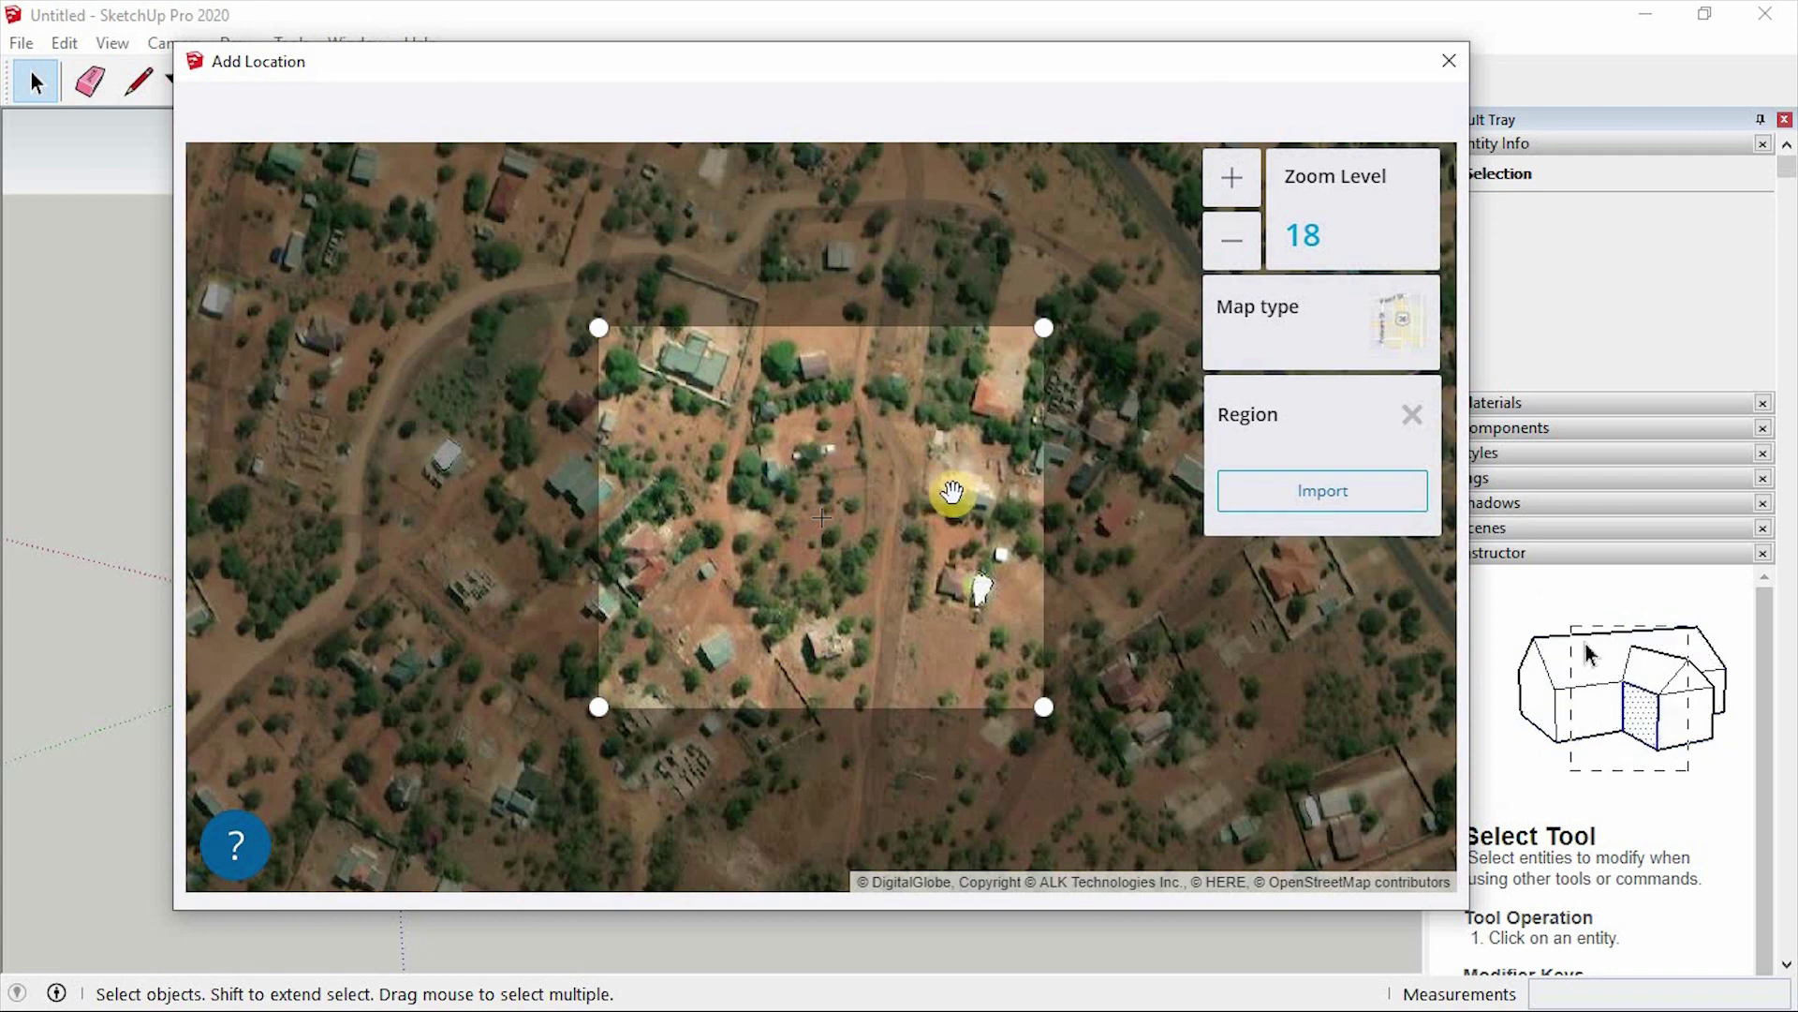
{"action": "left_click_drag", "start_coordinate": [1040, 329], "coordinate": [1017, 334]}
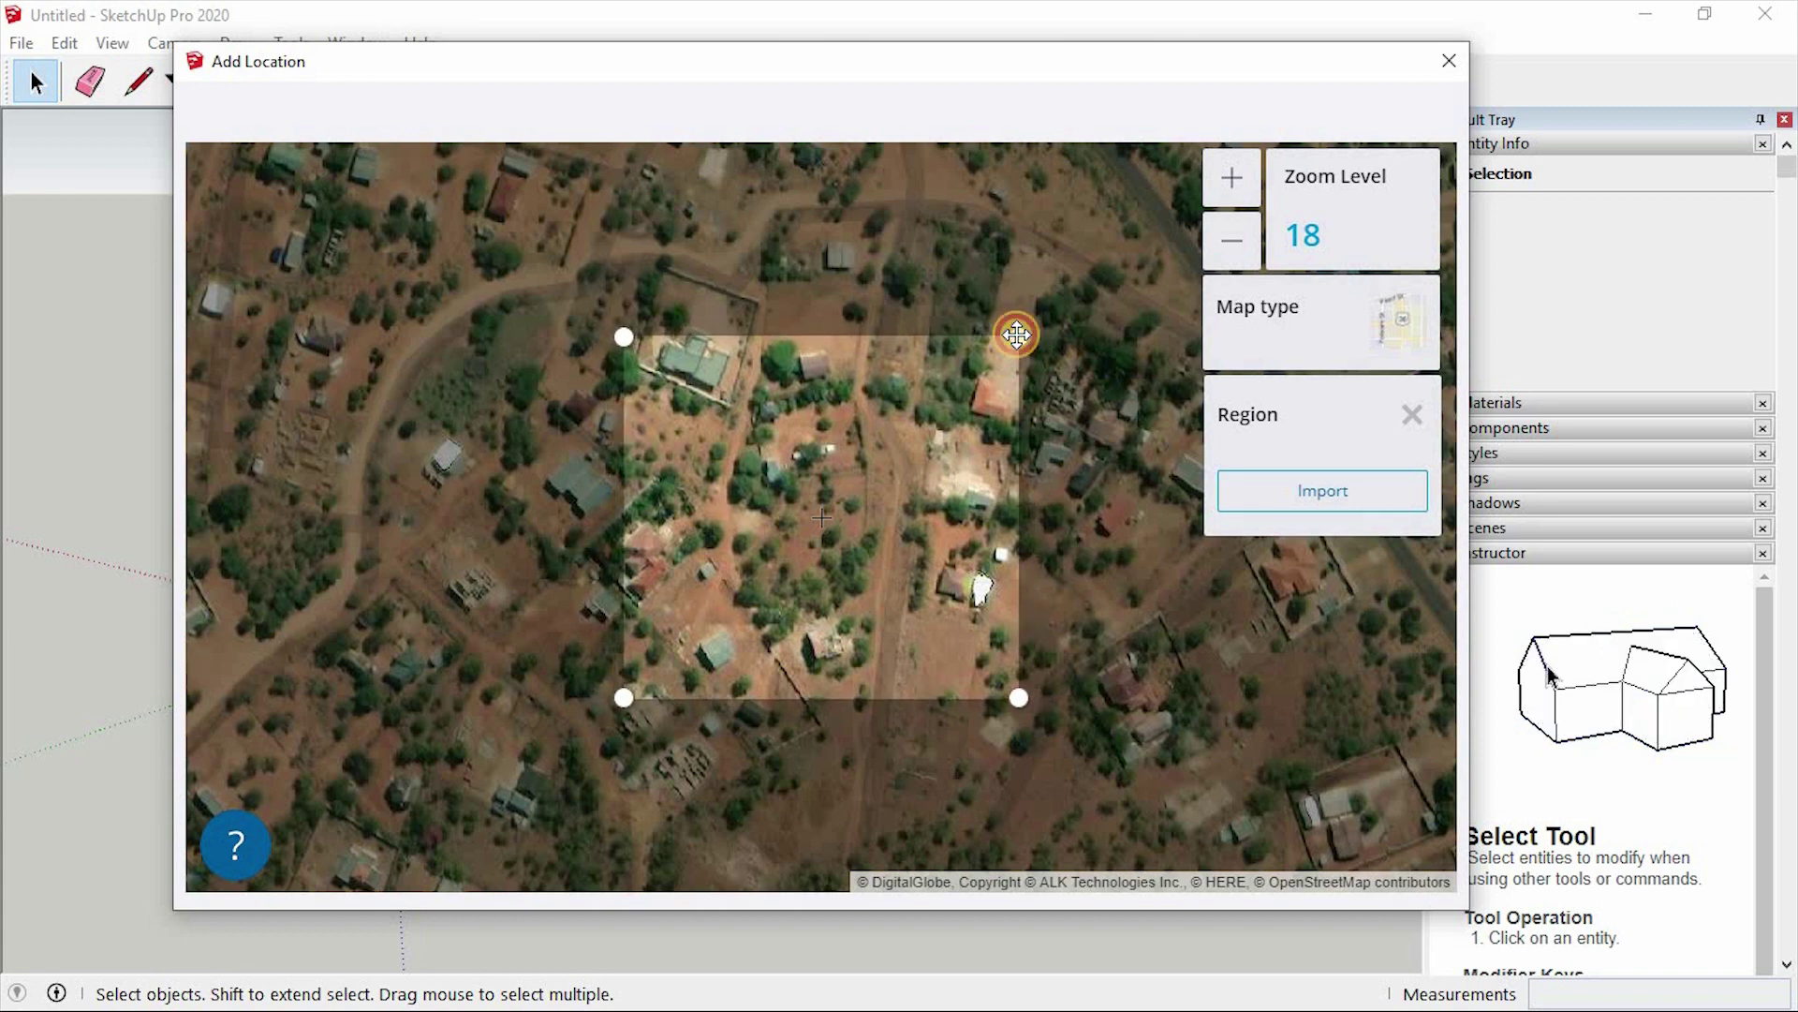
{"action": "left_click", "coordinate": [1217, 482]}
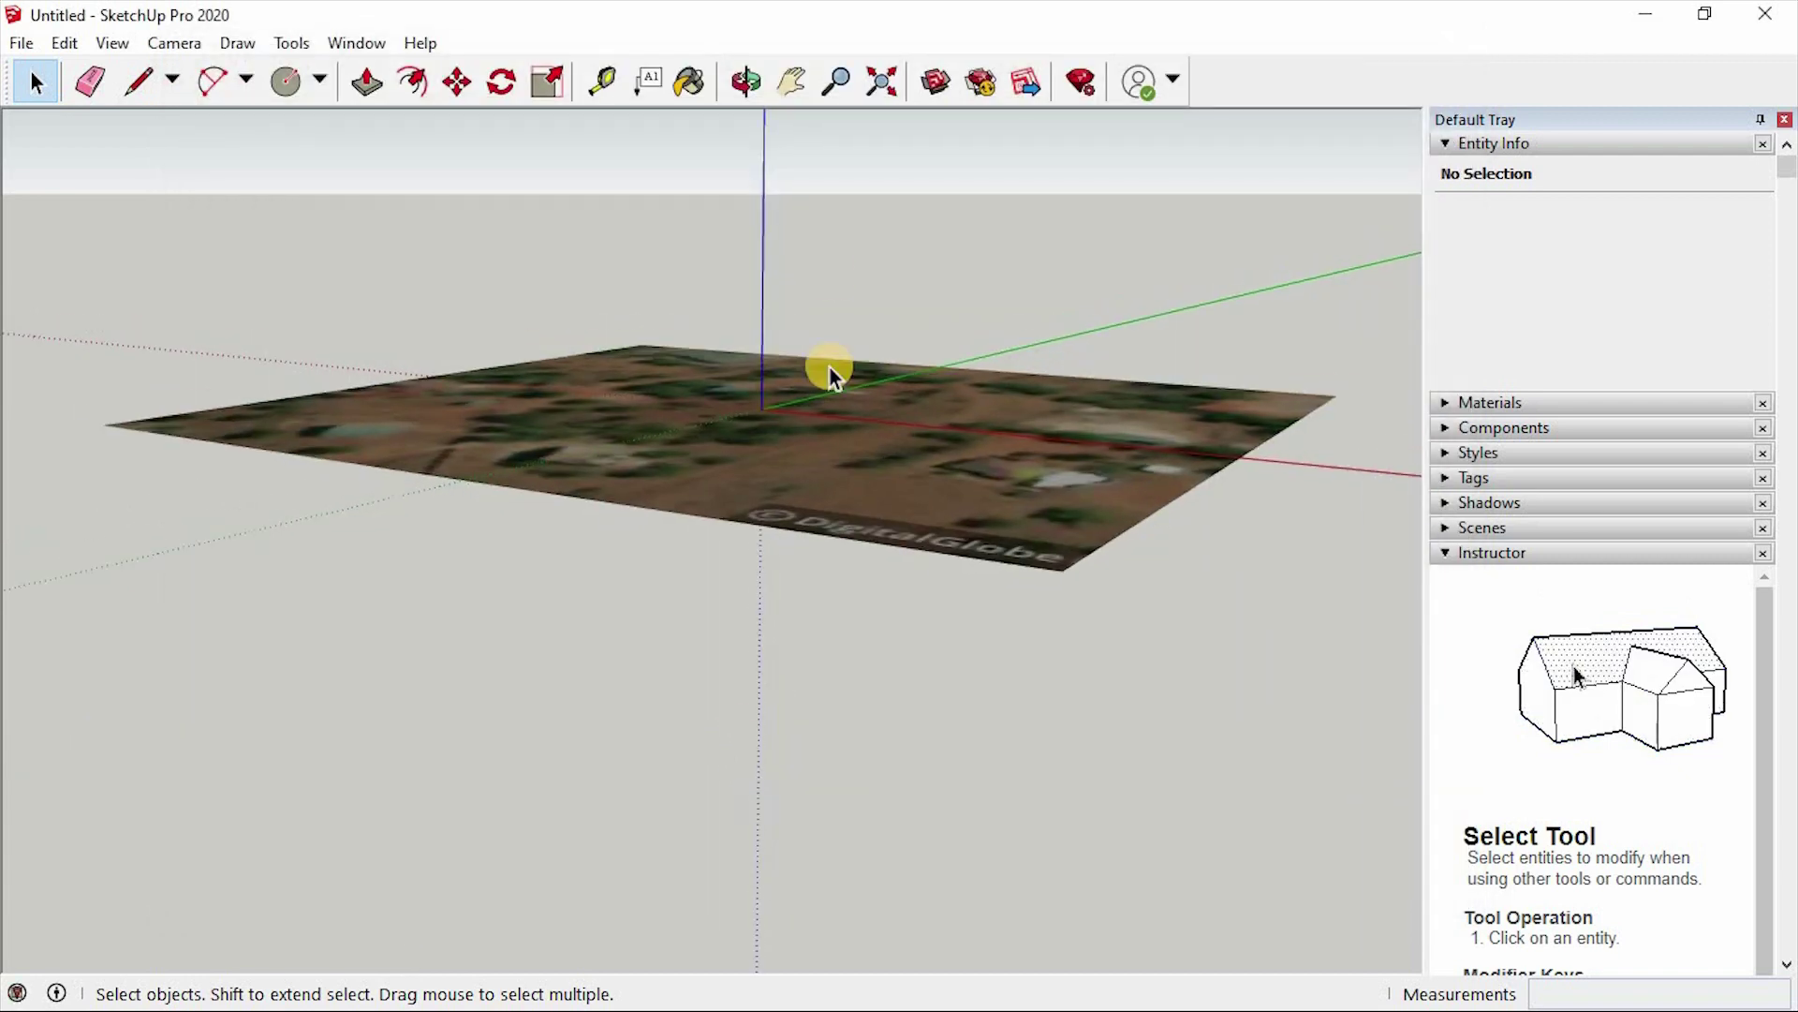
Turn on Geo-location Show Terrain to reveal the imported patch's 3D relief
{"action": "left_click", "coordinate": [746, 81]}
{"action": "left_click_drag", "start_coordinate": [1072, 634], "coordinate": [389, 269]}
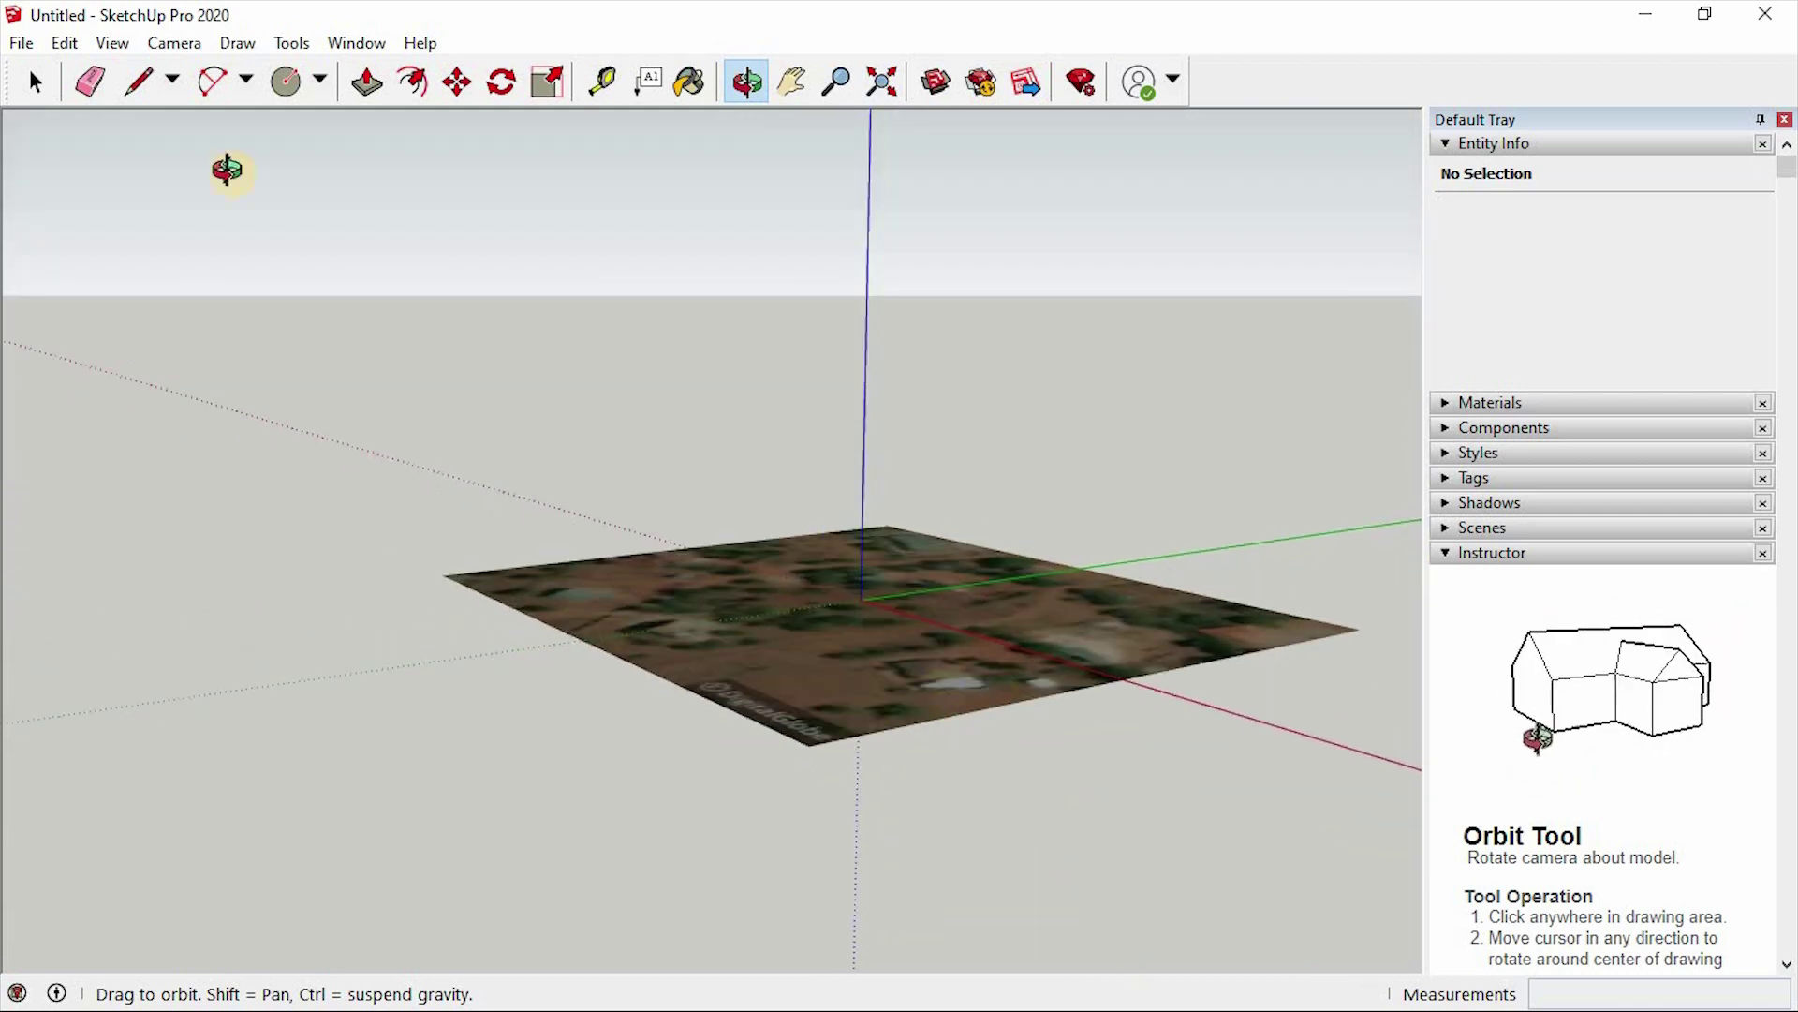
{"action": "left_click", "coordinate": [21, 43]}
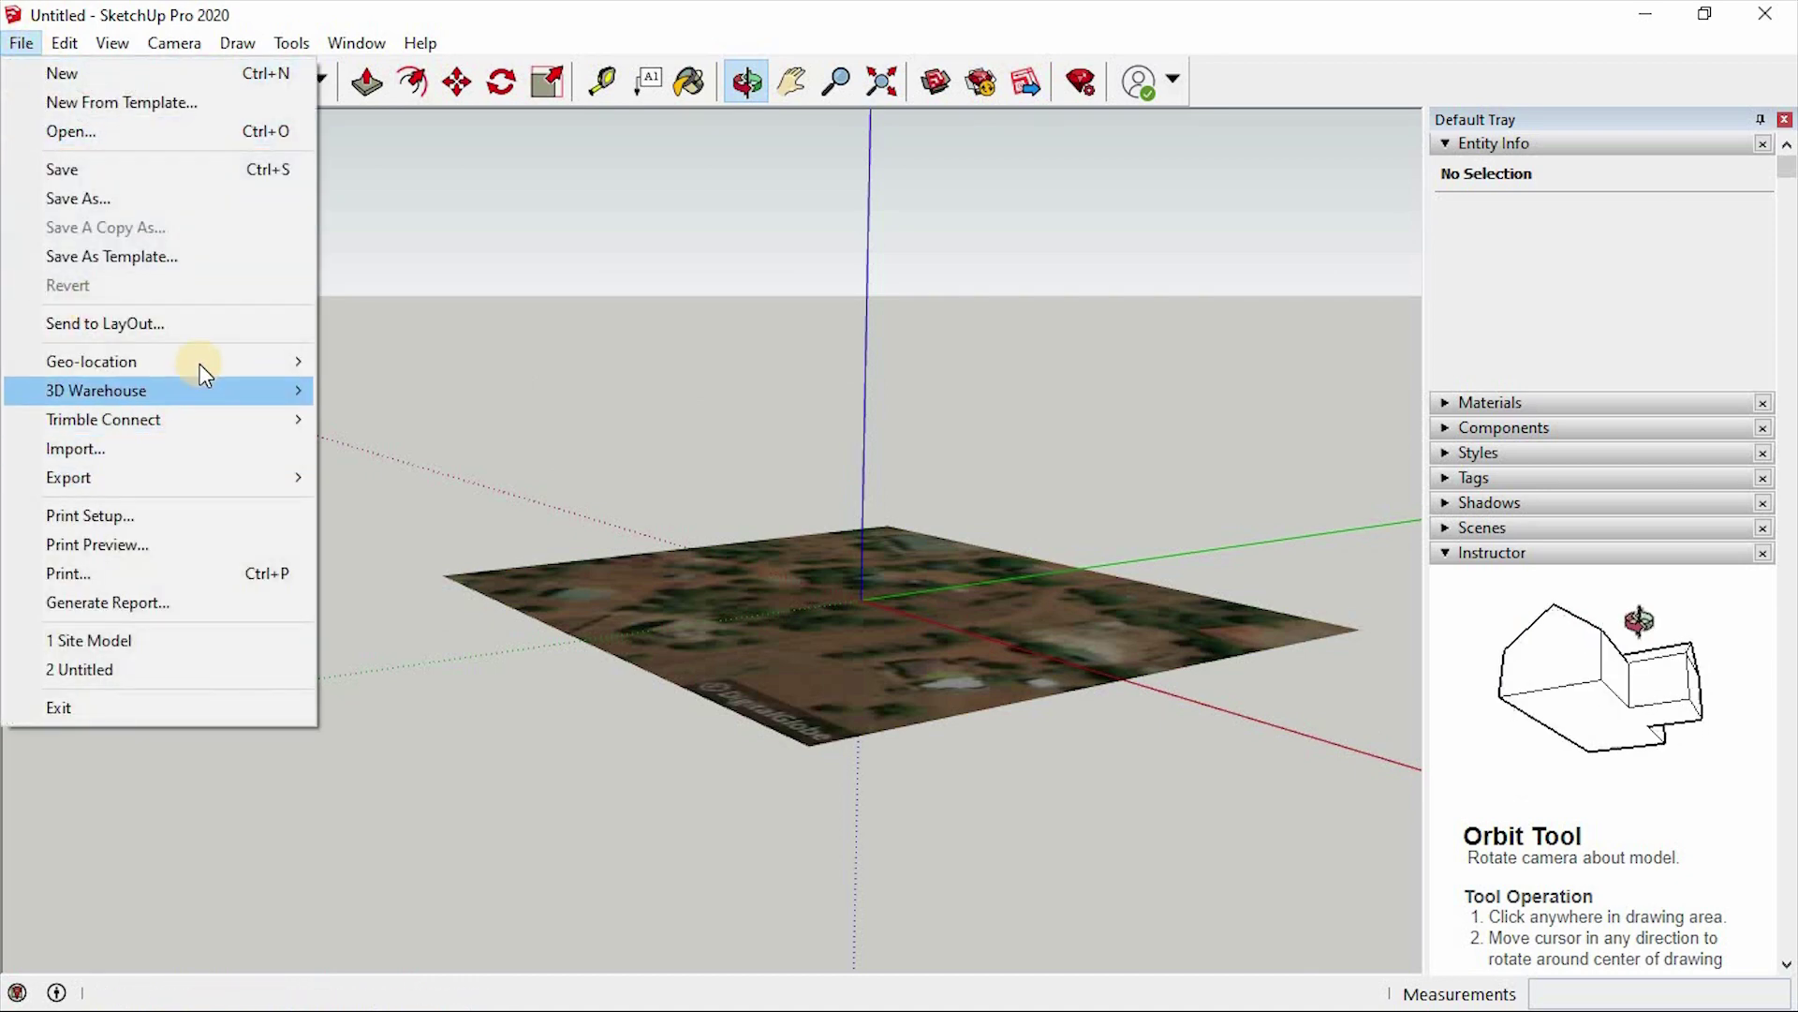
{"action": "mouse_move", "coordinate": [201, 366]}
{"action": "left_click", "coordinate": [391, 418]}
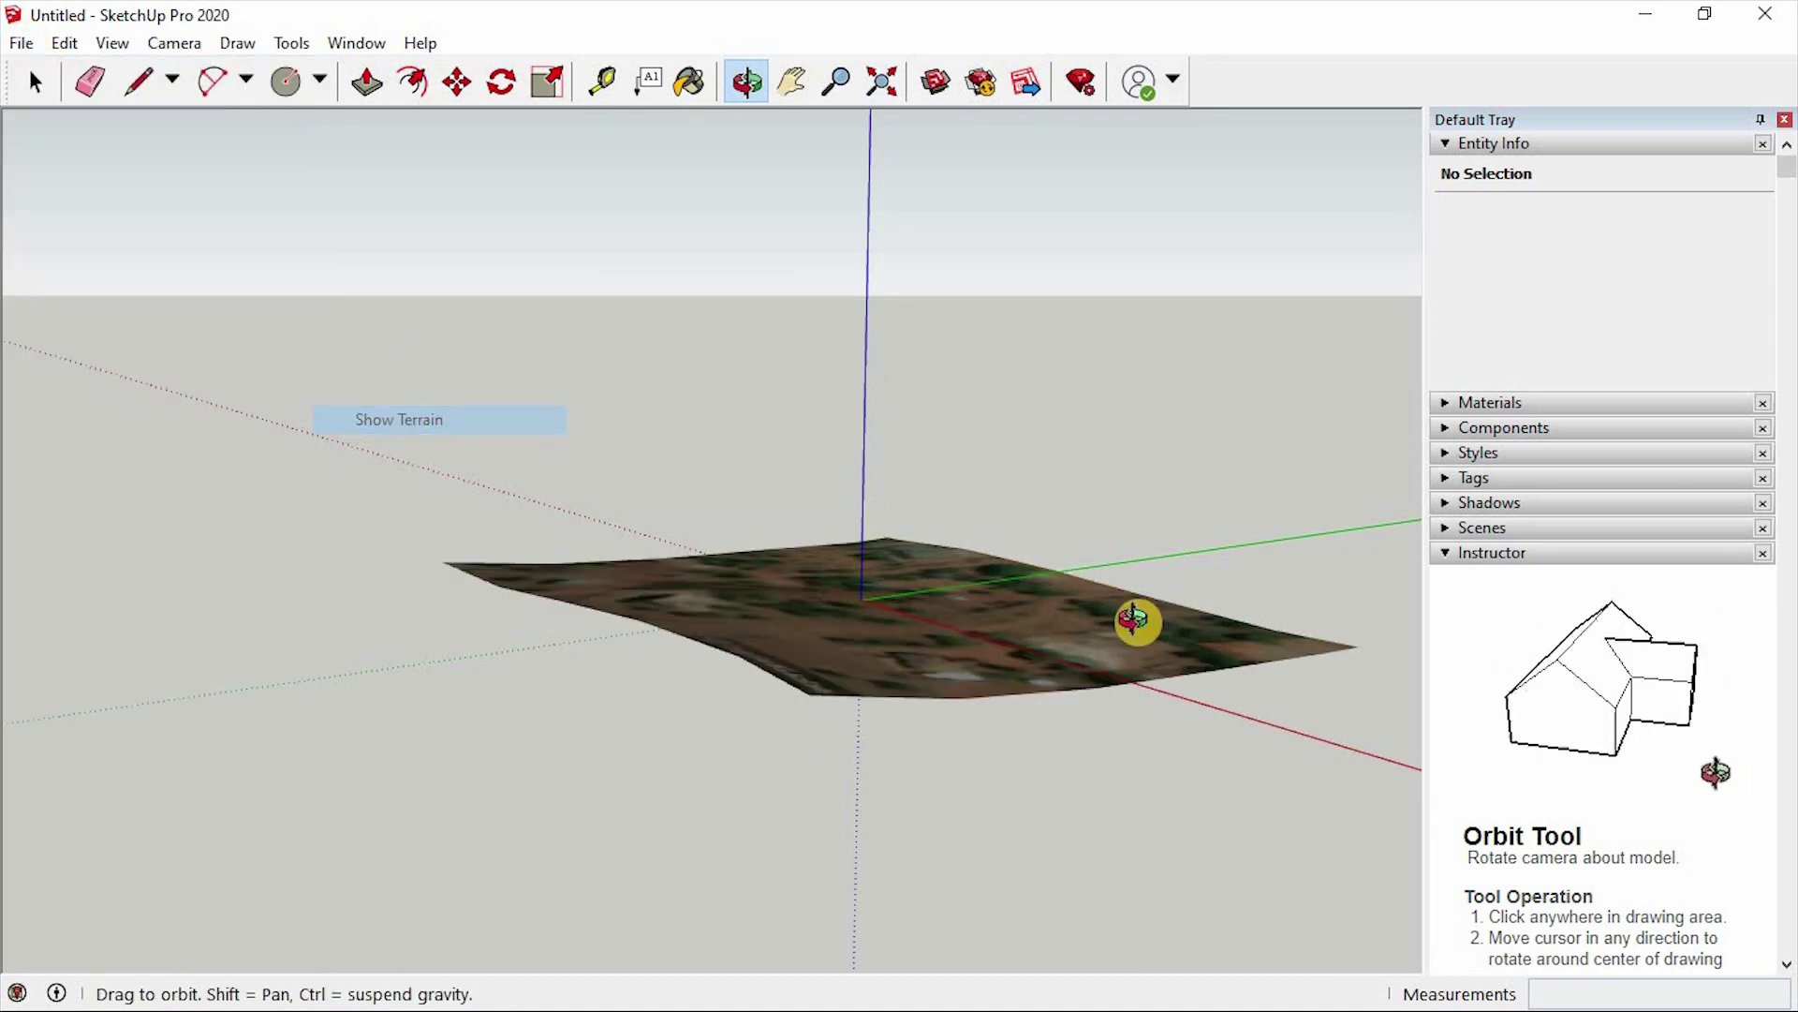
{"action": "left_click_drag", "start_coordinate": [964, 660], "coordinate": [957, 520]}
{"action": "scroll", "coordinate": [831, 474], "scroll_direction": "up", "scroll_amount": 6}
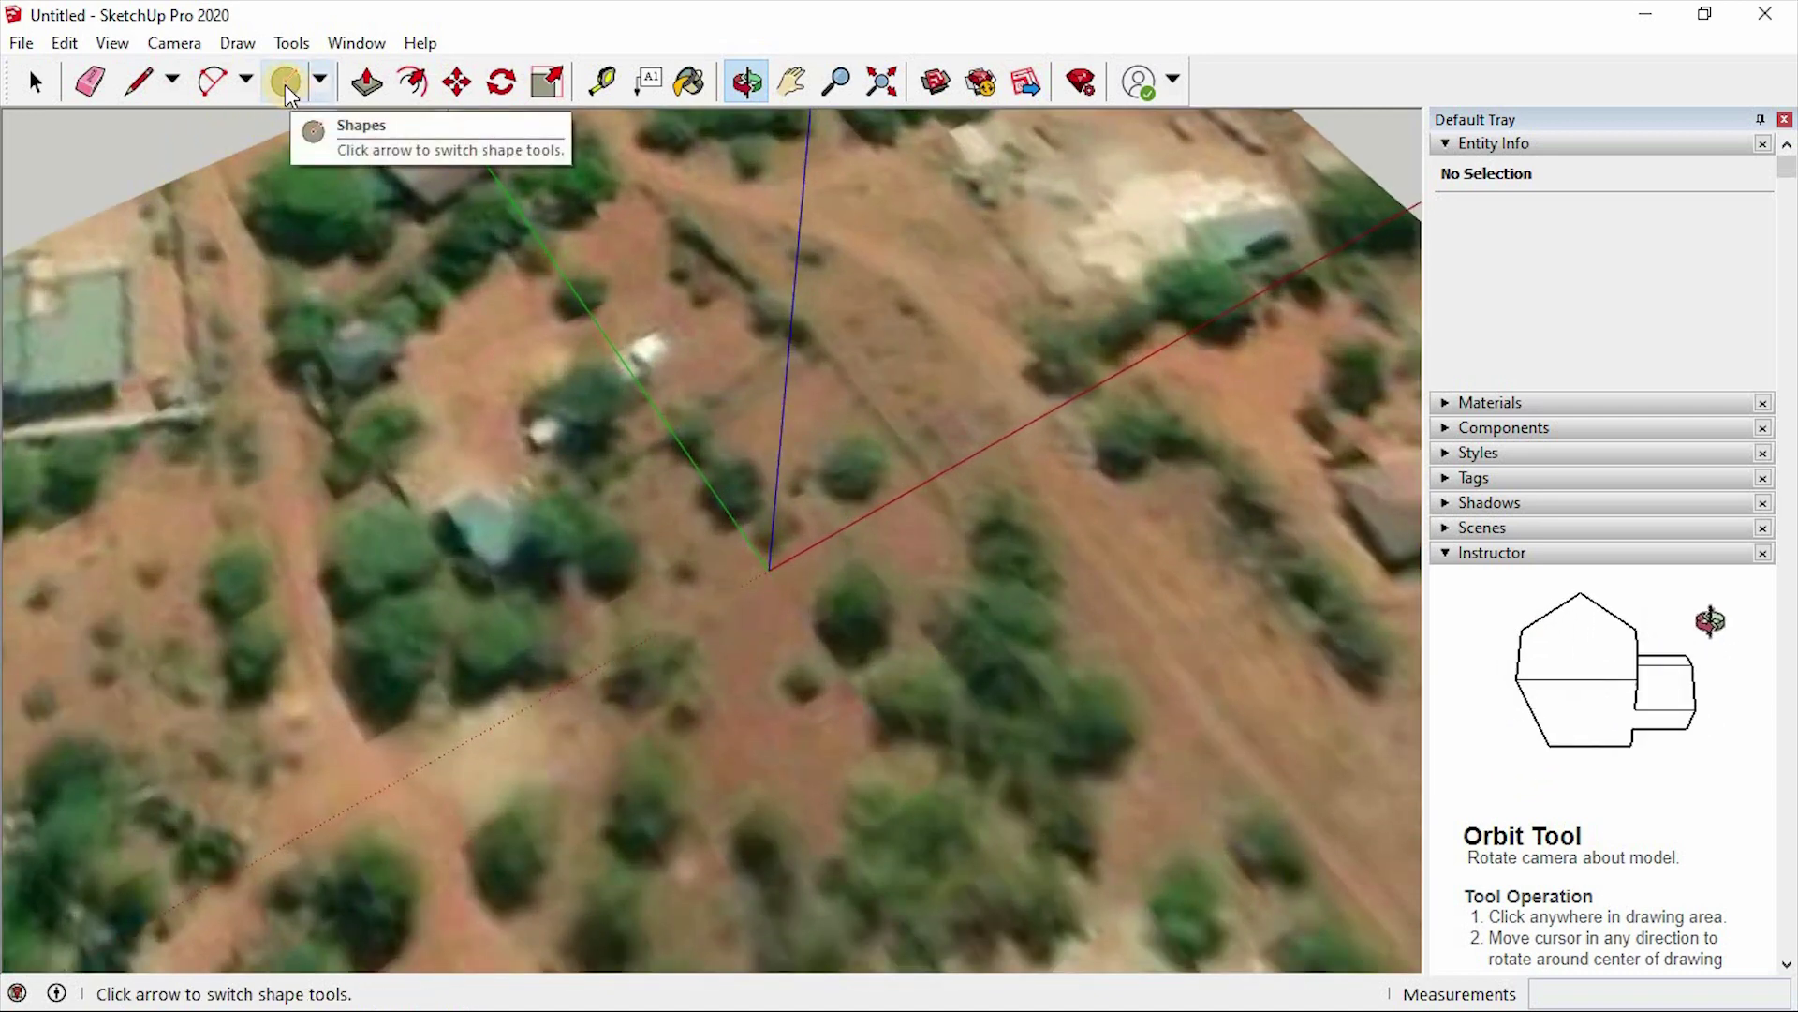
Draw the first two small circles on the terrain surface
{"action": "left_click", "coordinate": [286, 82]}
{"action": "scroll", "coordinate": [834, 309], "scroll_direction": "up", "scroll_amount": 5}
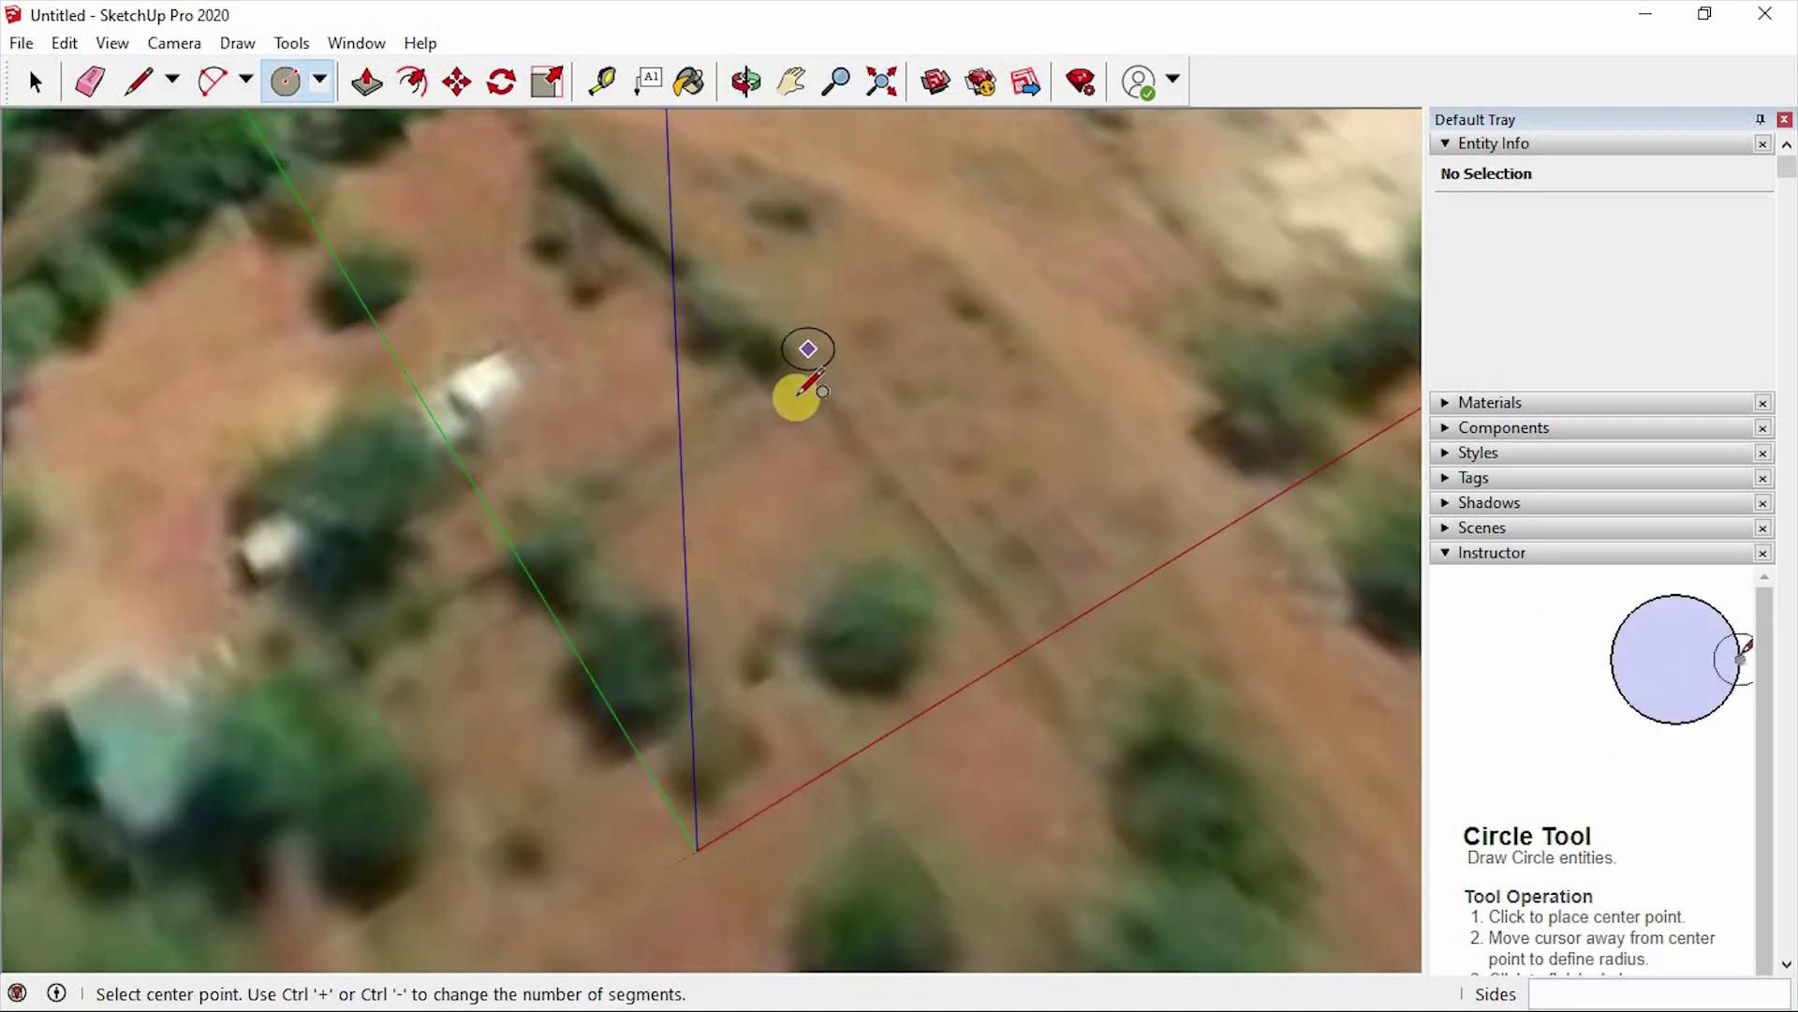
{"action": "left_click", "coordinate": [803, 403]}
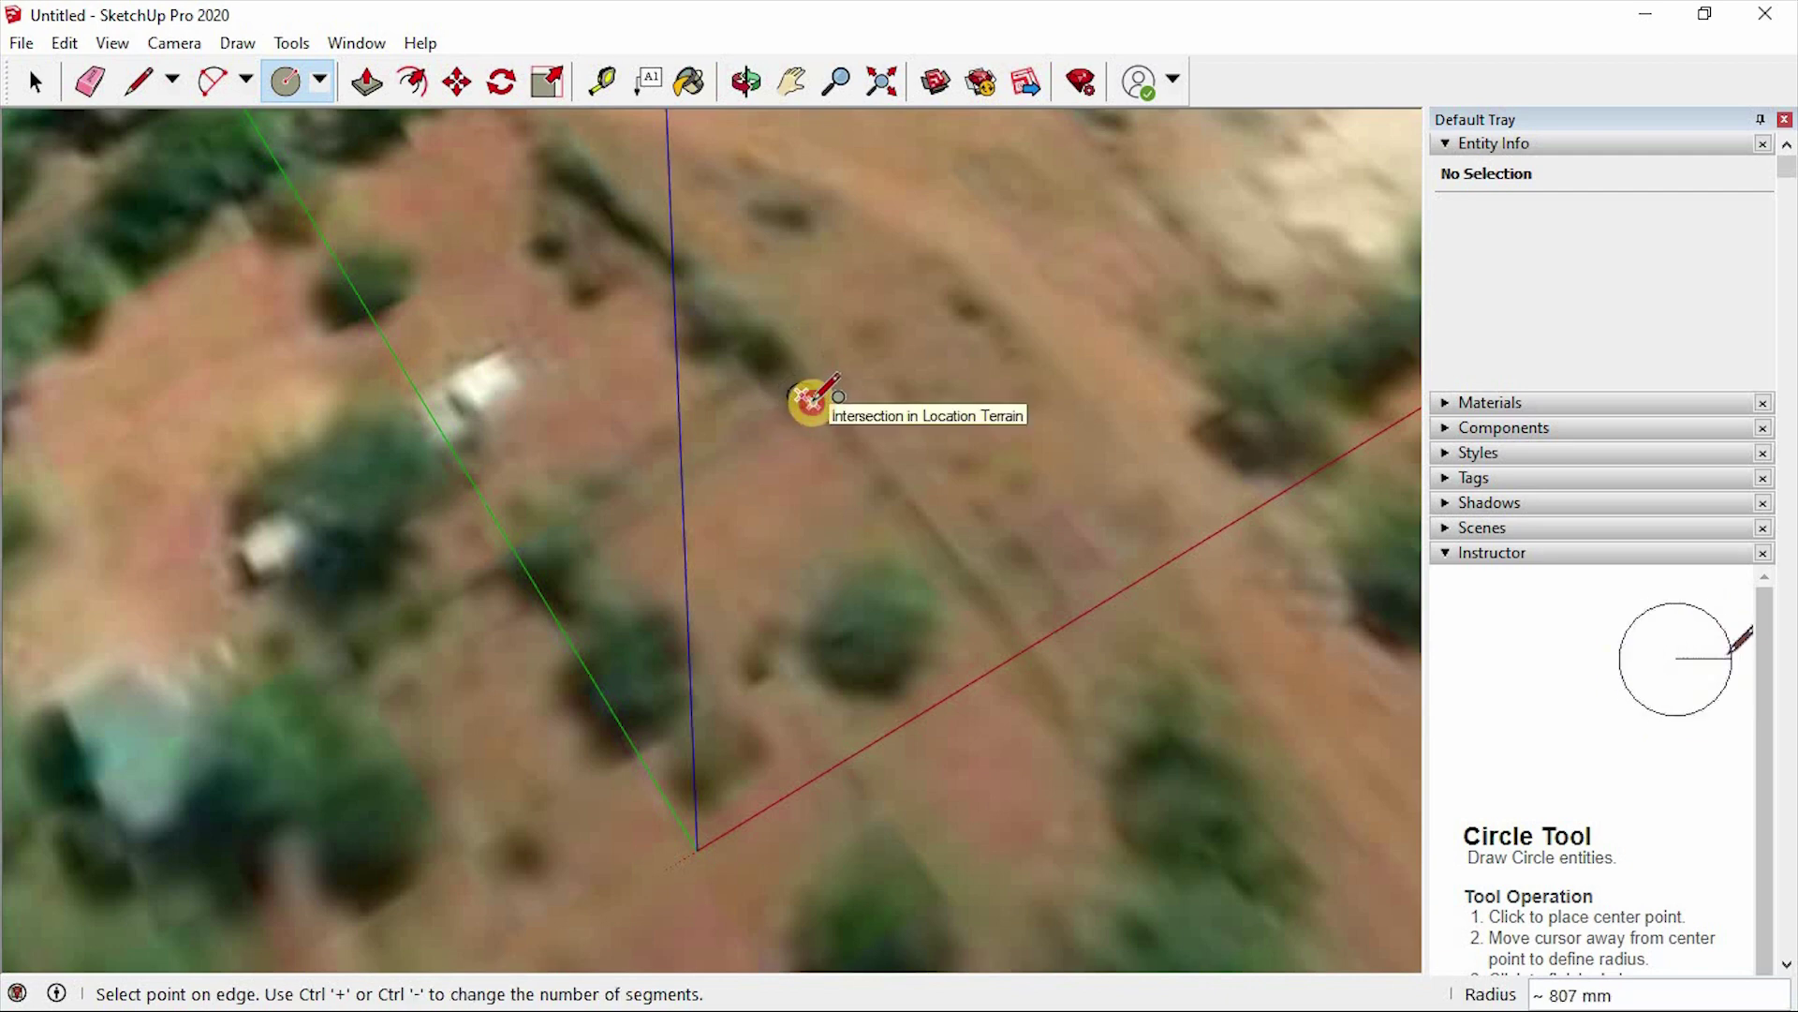
{"action": "left_click", "coordinate": [811, 403]}
{"action": "scroll", "coordinate": [744, 290], "scroll_direction": "down", "scroll_amount": 4}
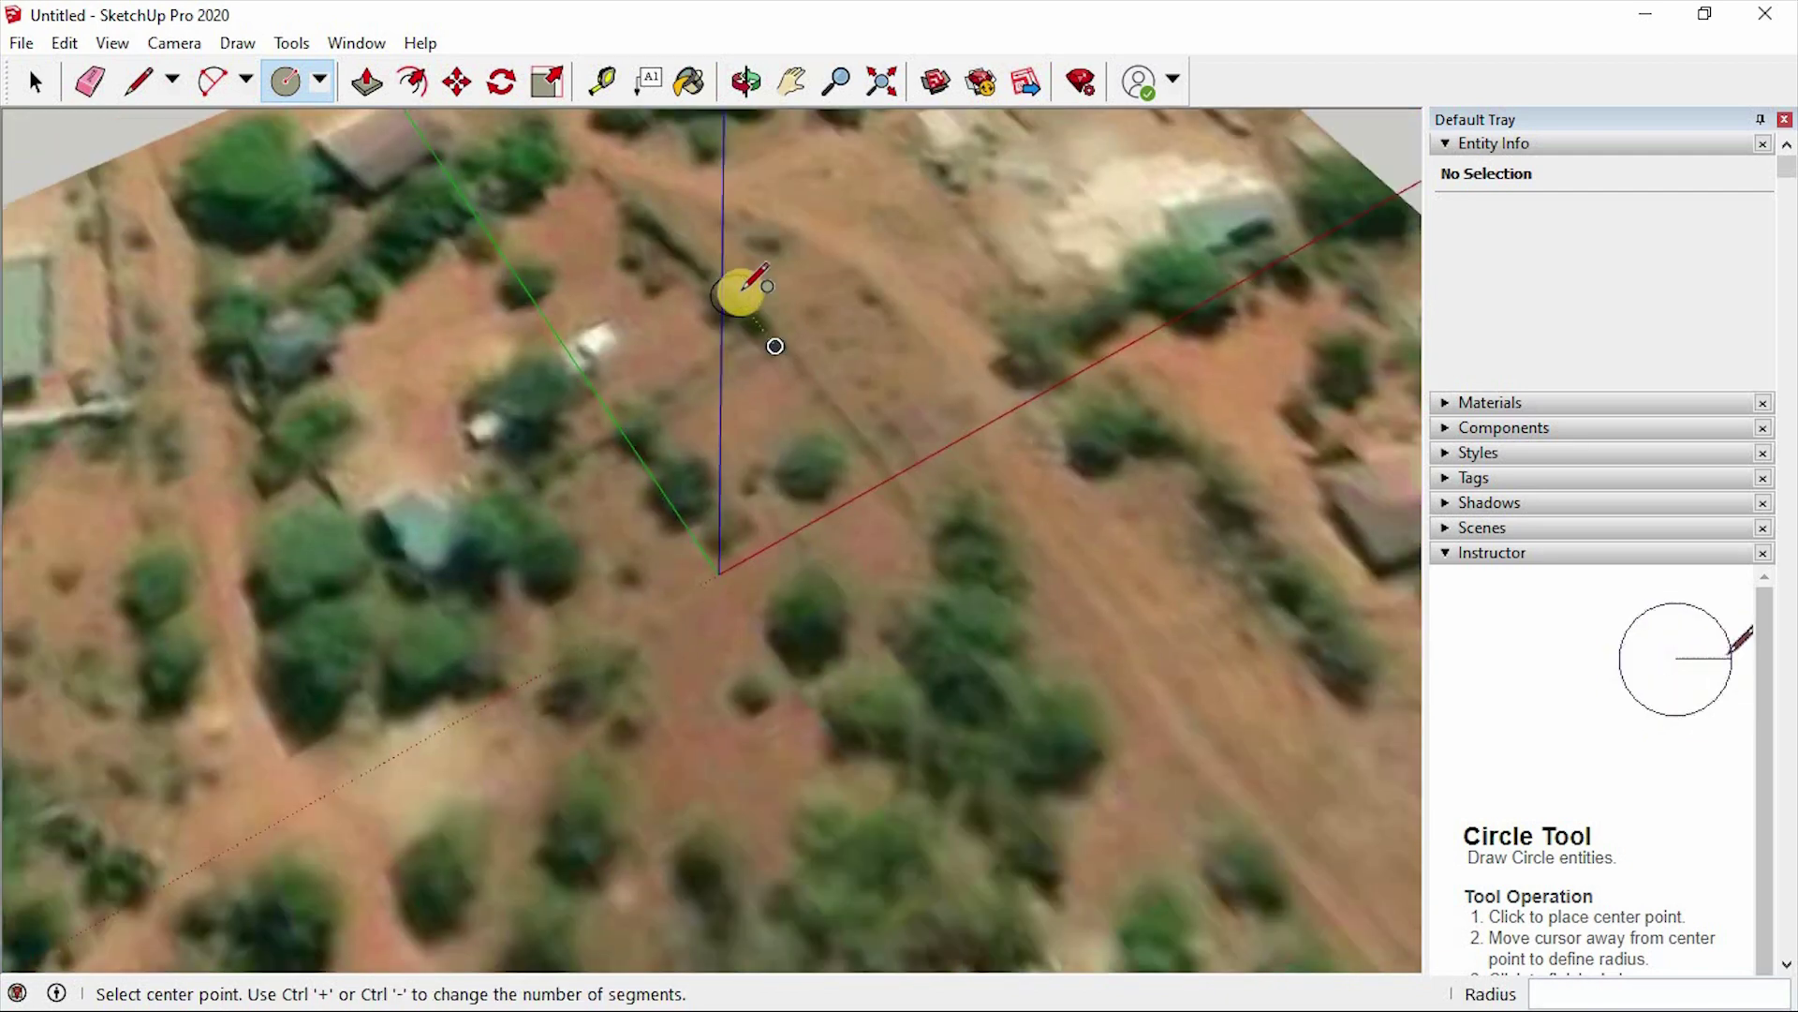
{"action": "left_click", "coordinate": [747, 83]}
{"action": "left_click_drag", "start_coordinate": [683, 590], "coordinate": [622, 618]}
{"action": "scroll", "coordinate": [647, 742], "scroll_direction": "up", "scroll_amount": 4}
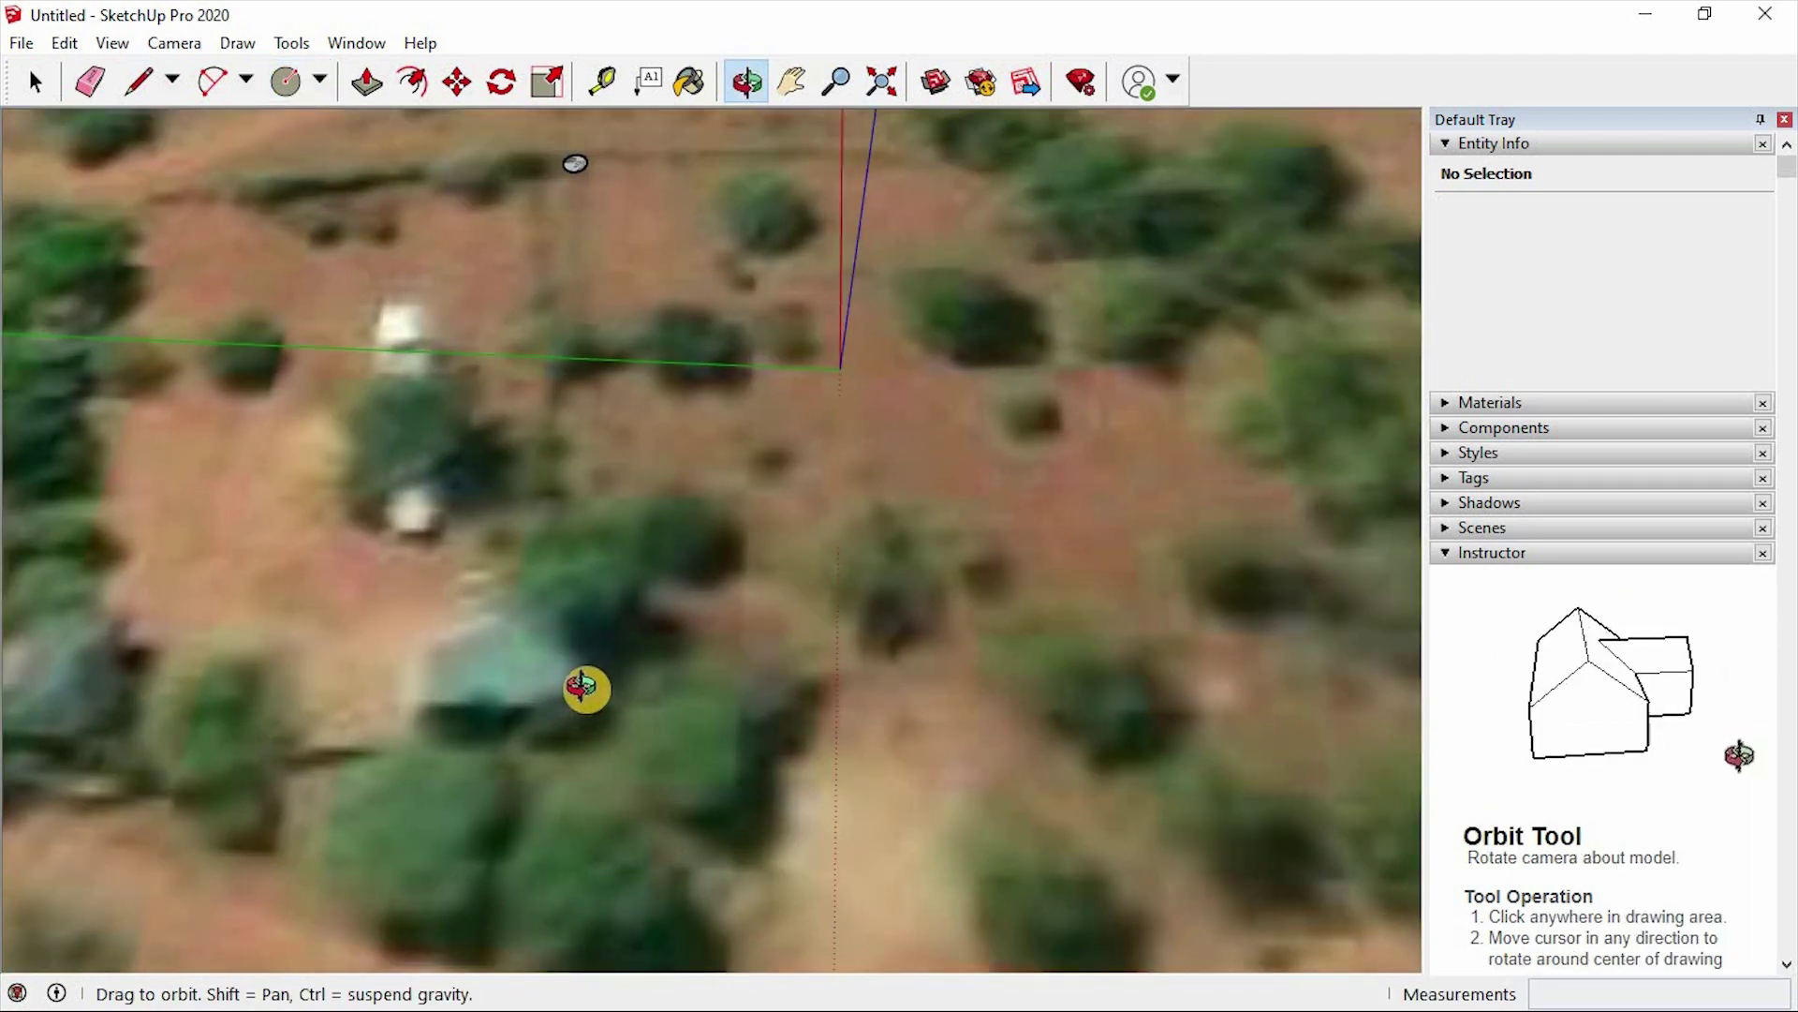
{"action": "key", "text": "c"}
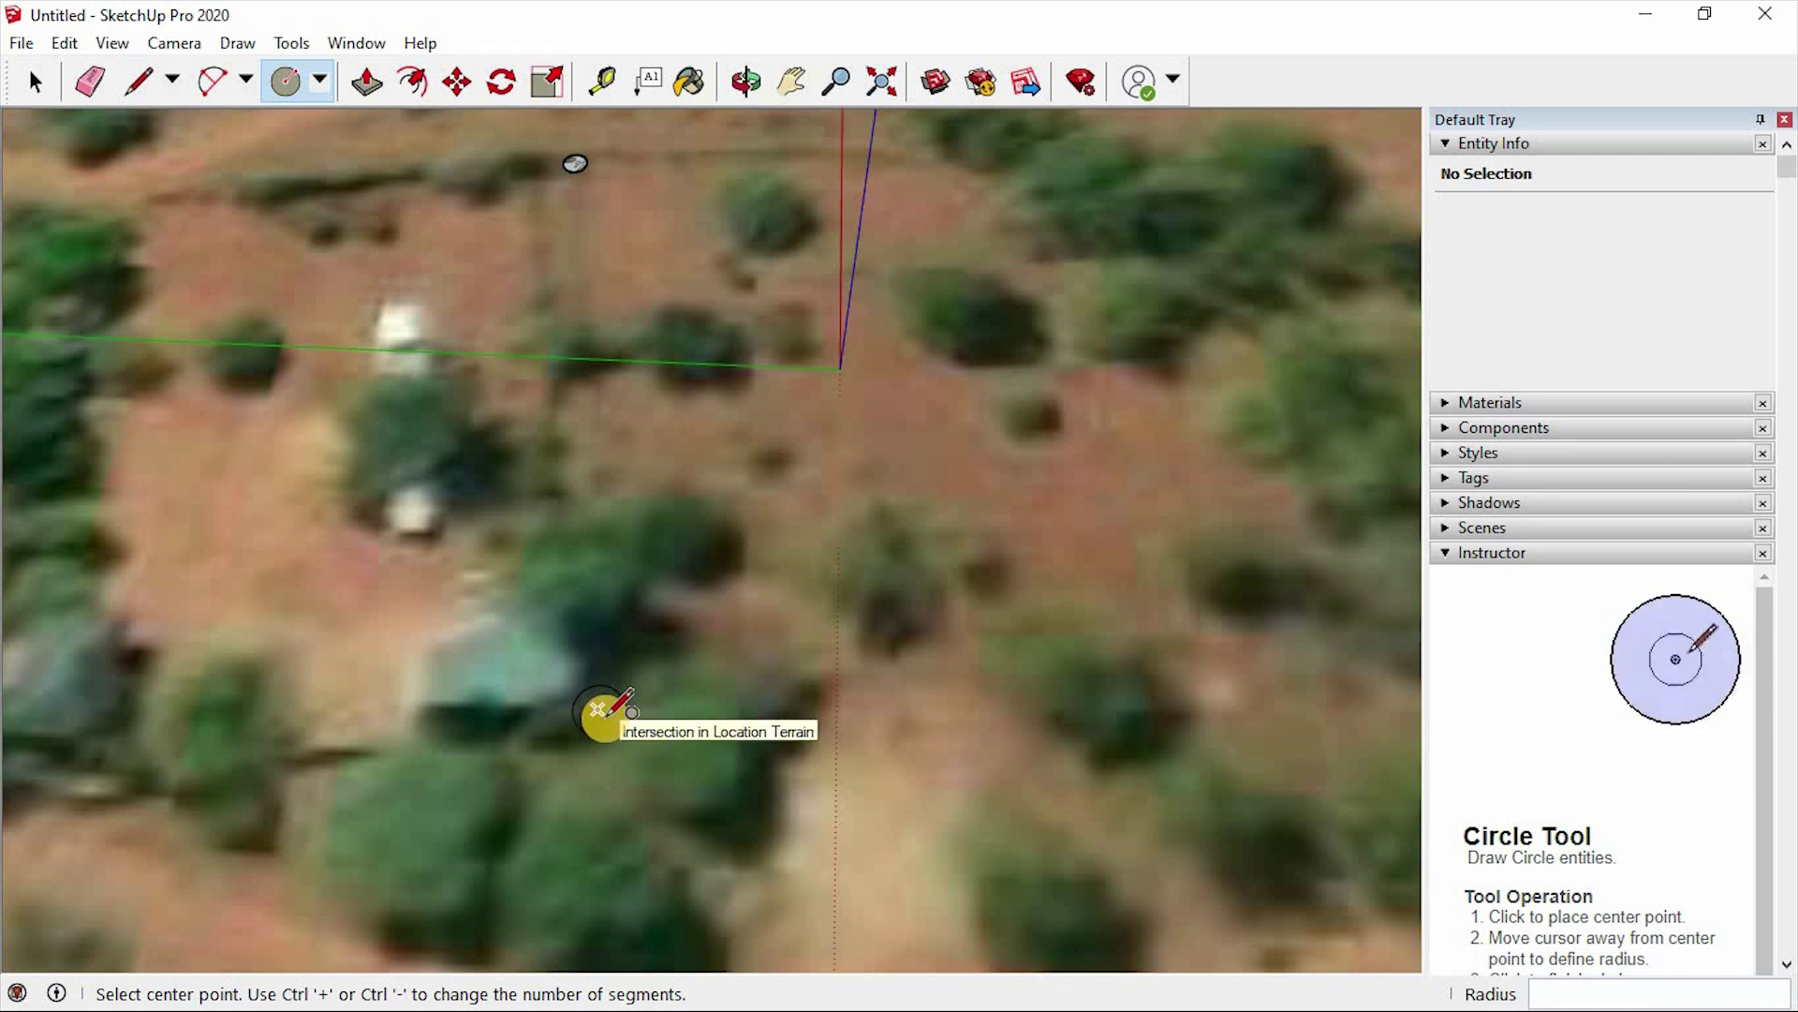
{"action": "left_click", "coordinate": [599, 709]}
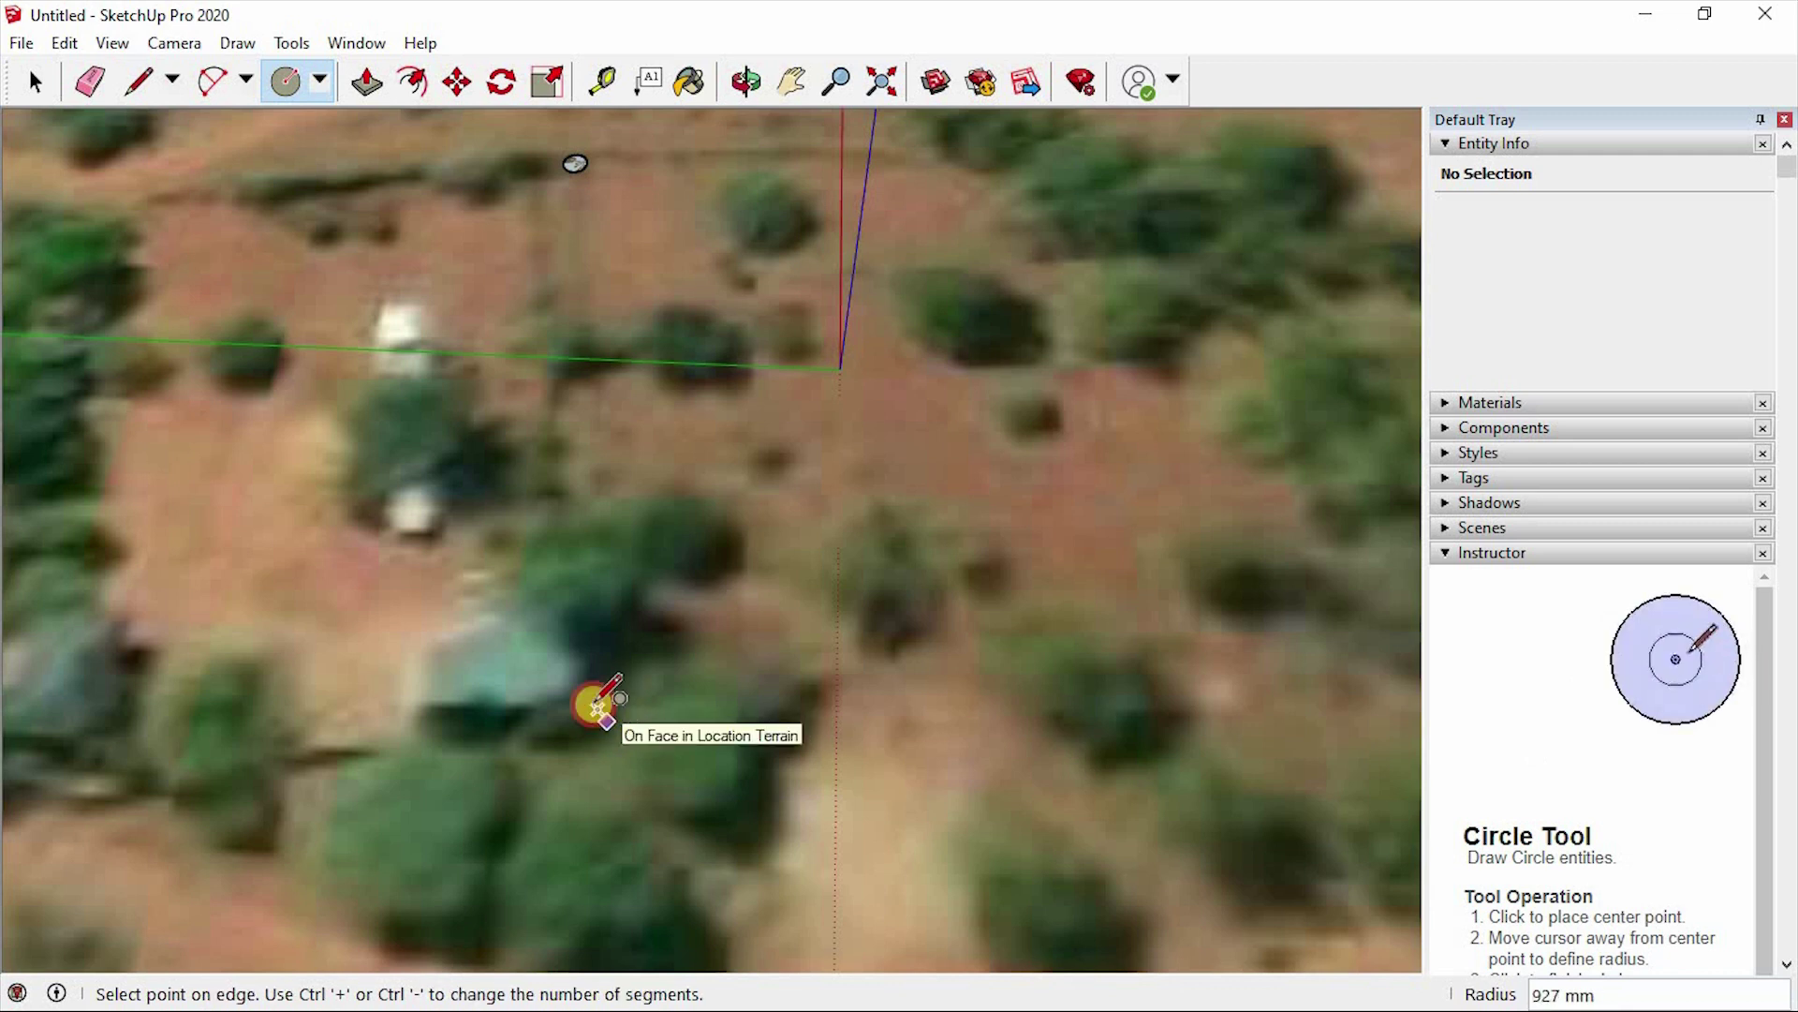
{"action": "left_click", "coordinate": [604, 712]}
{"action": "scroll", "coordinate": [587, 727], "scroll_direction": "down", "scroll_amount": 5}
Add two more small circles on the terrain, the last one among the trees
{"action": "left_click", "coordinate": [747, 82]}
{"action": "left_click_drag", "start_coordinate": [602, 474], "coordinate": [630, 606]}
{"action": "key", "text": "c"}
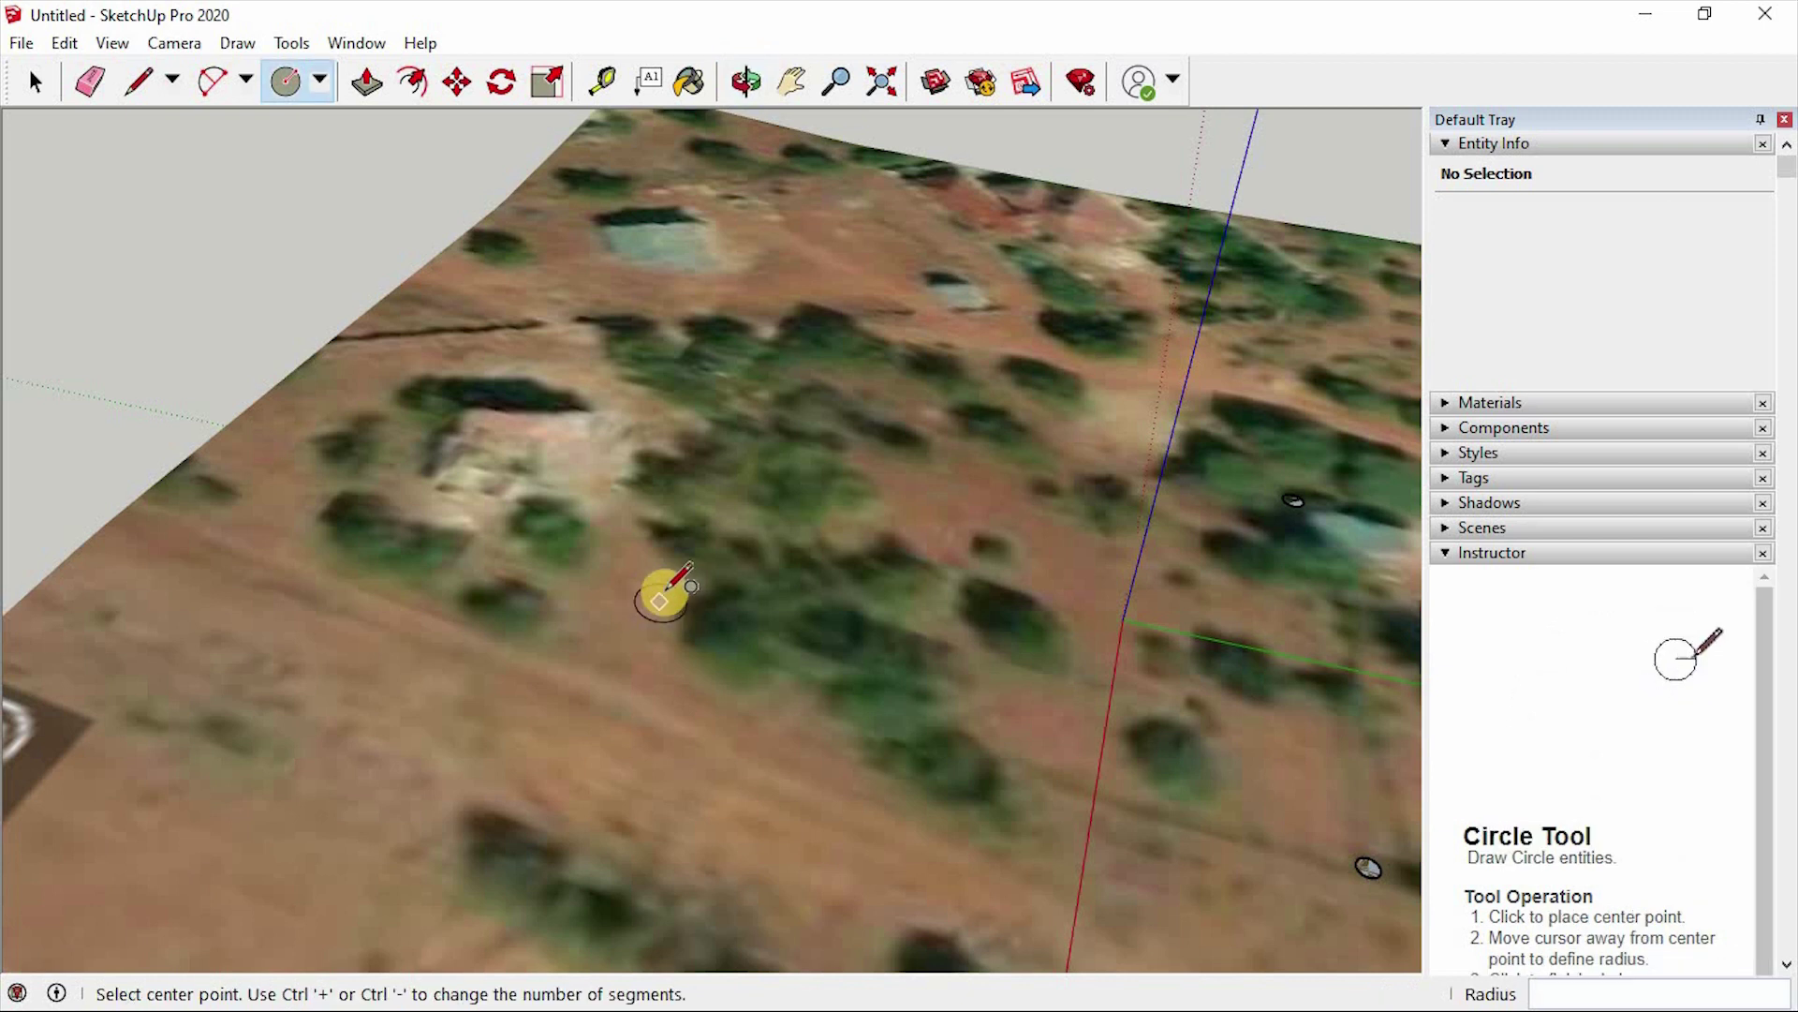
{"action": "left_click", "coordinate": [667, 564]}
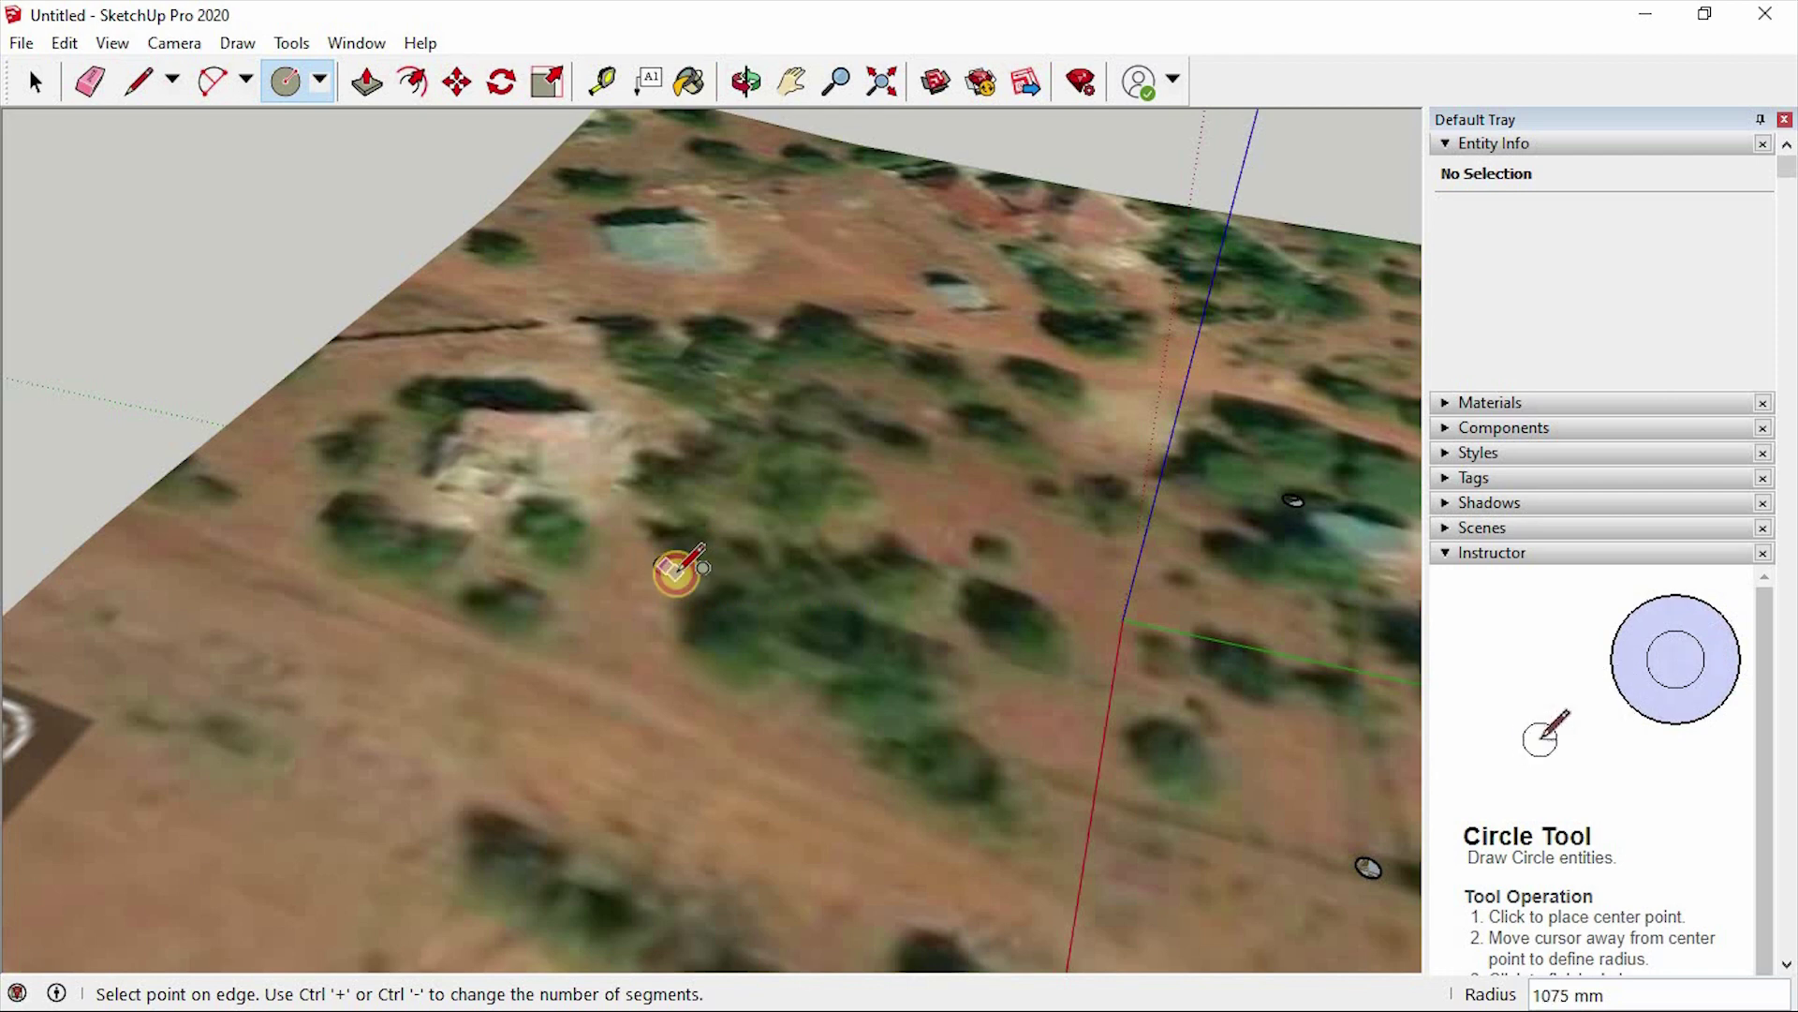
{"action": "left_click", "coordinate": [676, 565]}
{"action": "scroll", "coordinate": [669, 524], "scroll_direction": "down", "scroll_amount": 3}
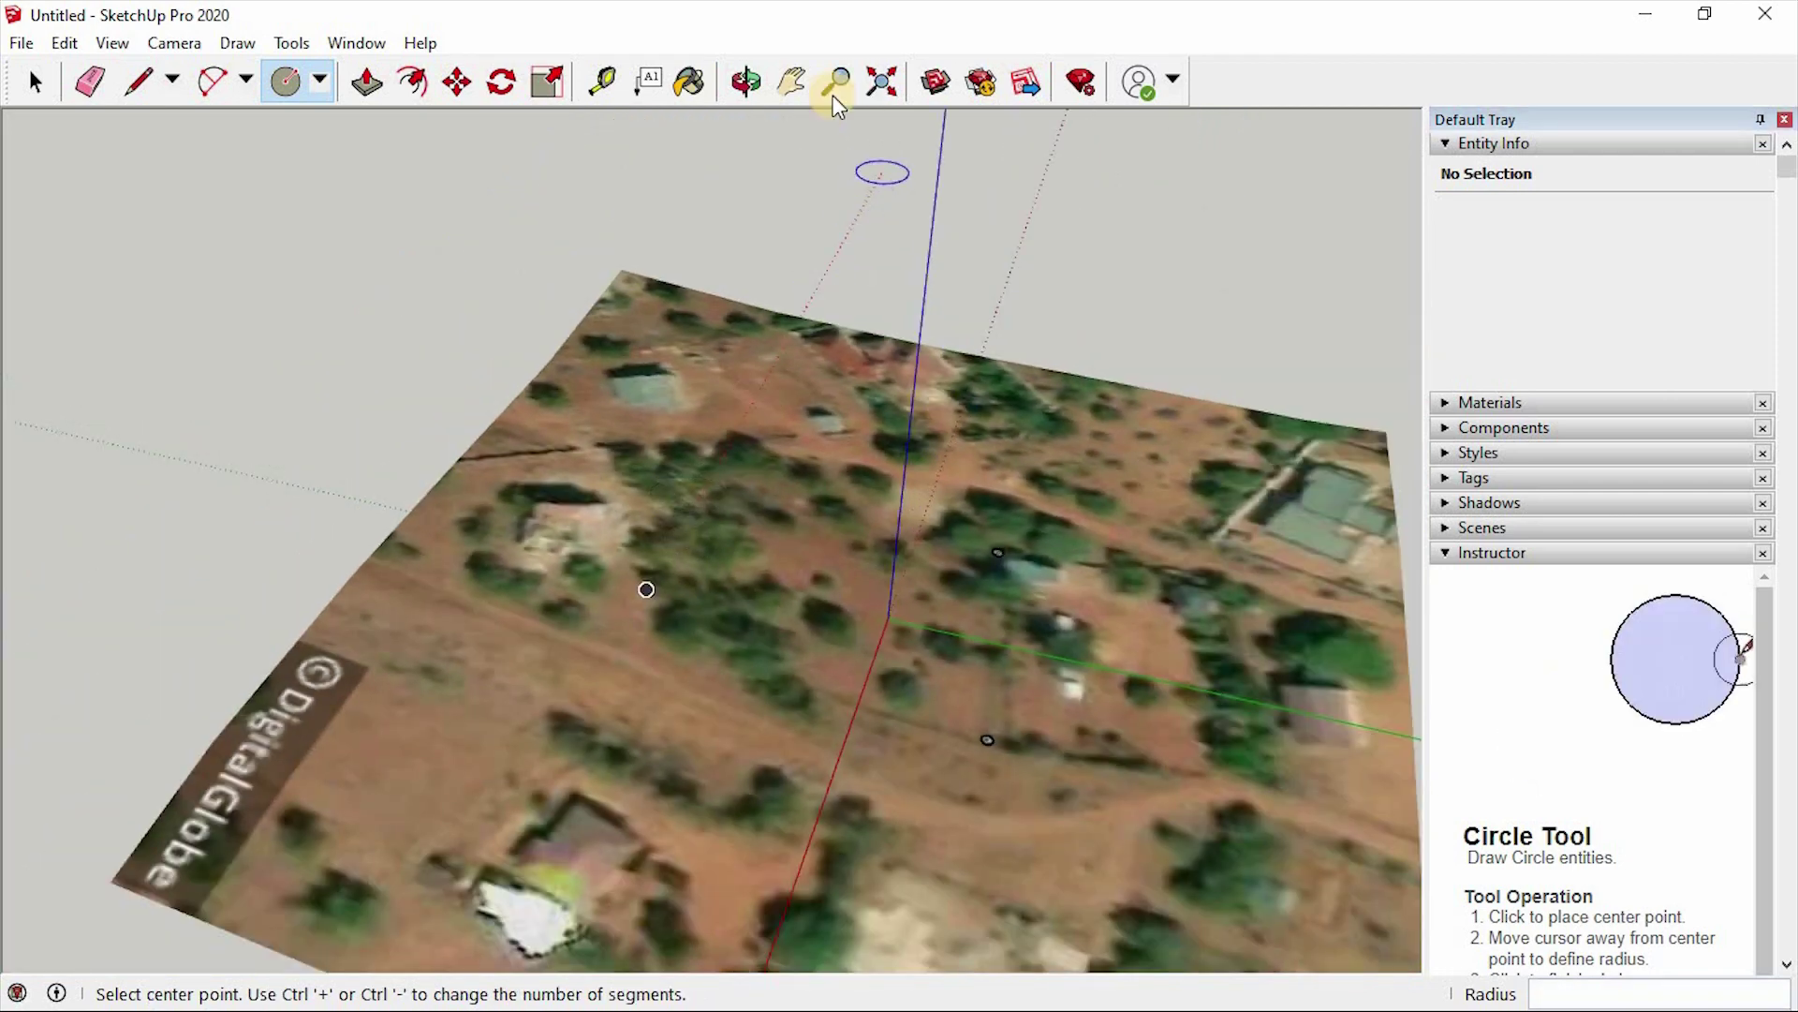
{"action": "left_click", "coordinate": [747, 82]}
{"action": "left_click_drag", "start_coordinate": [924, 502], "coordinate": [761, 851]}
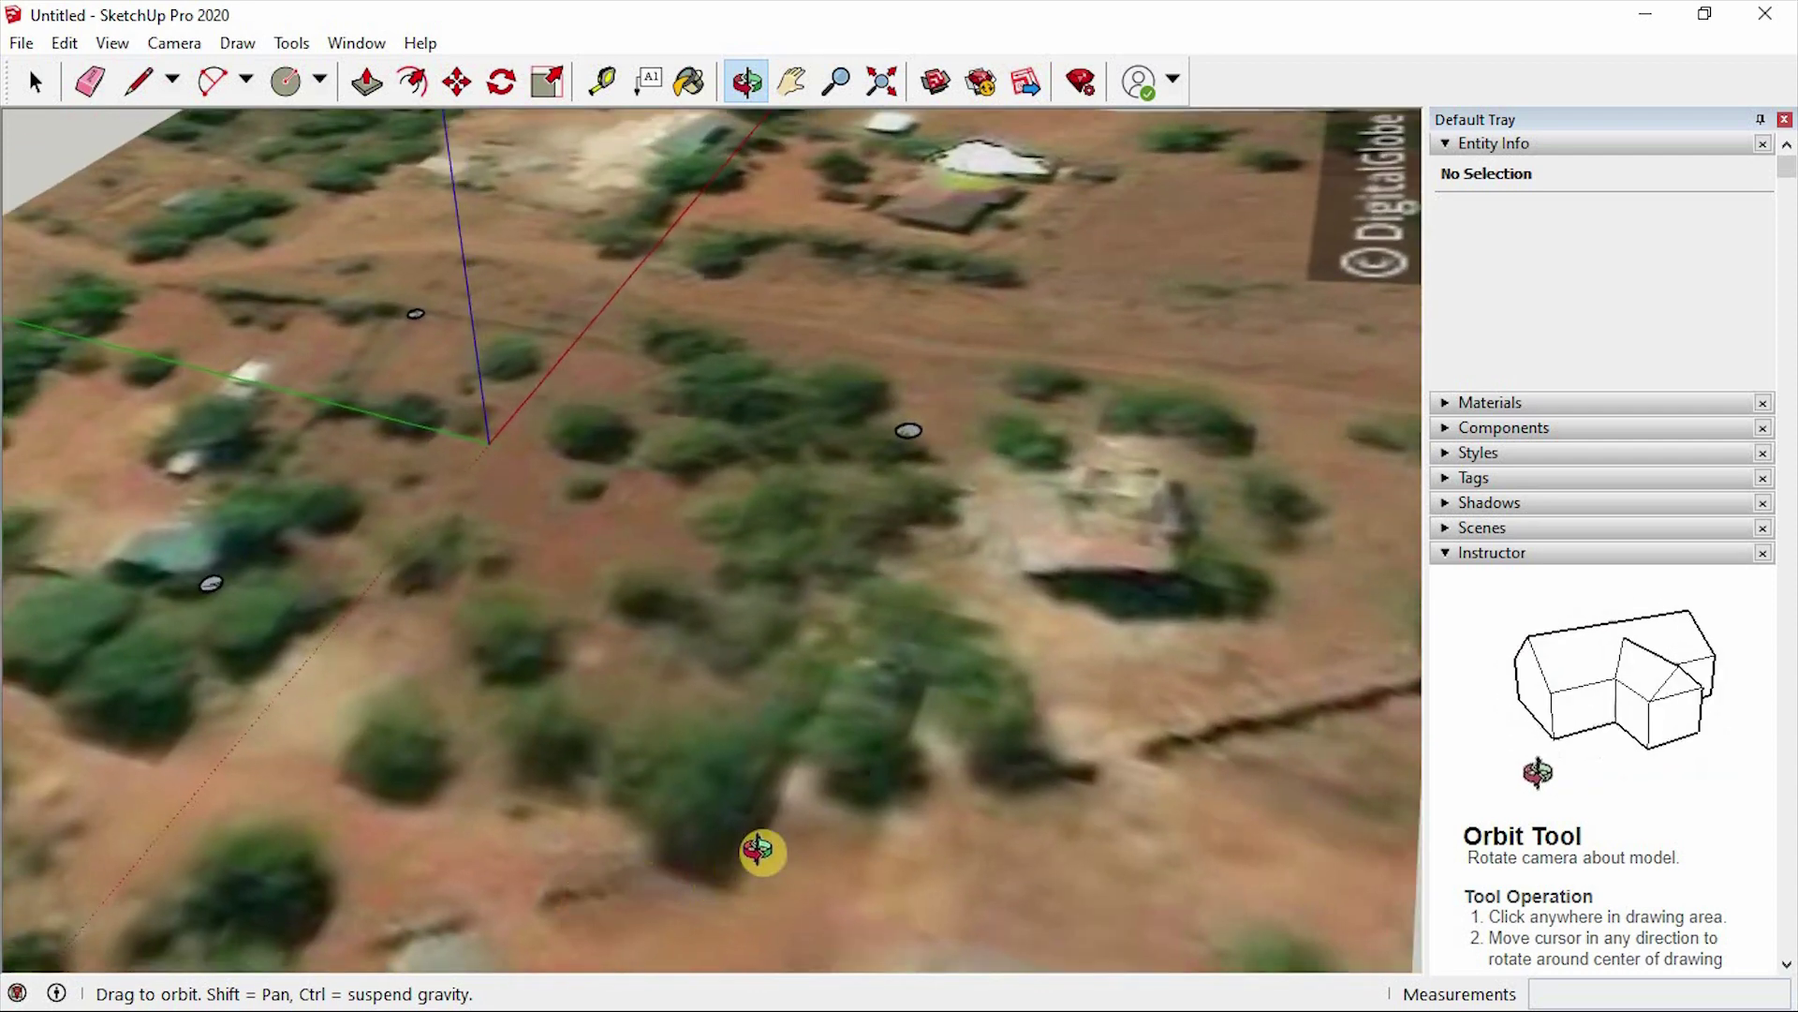
{"action": "key", "text": "c"}
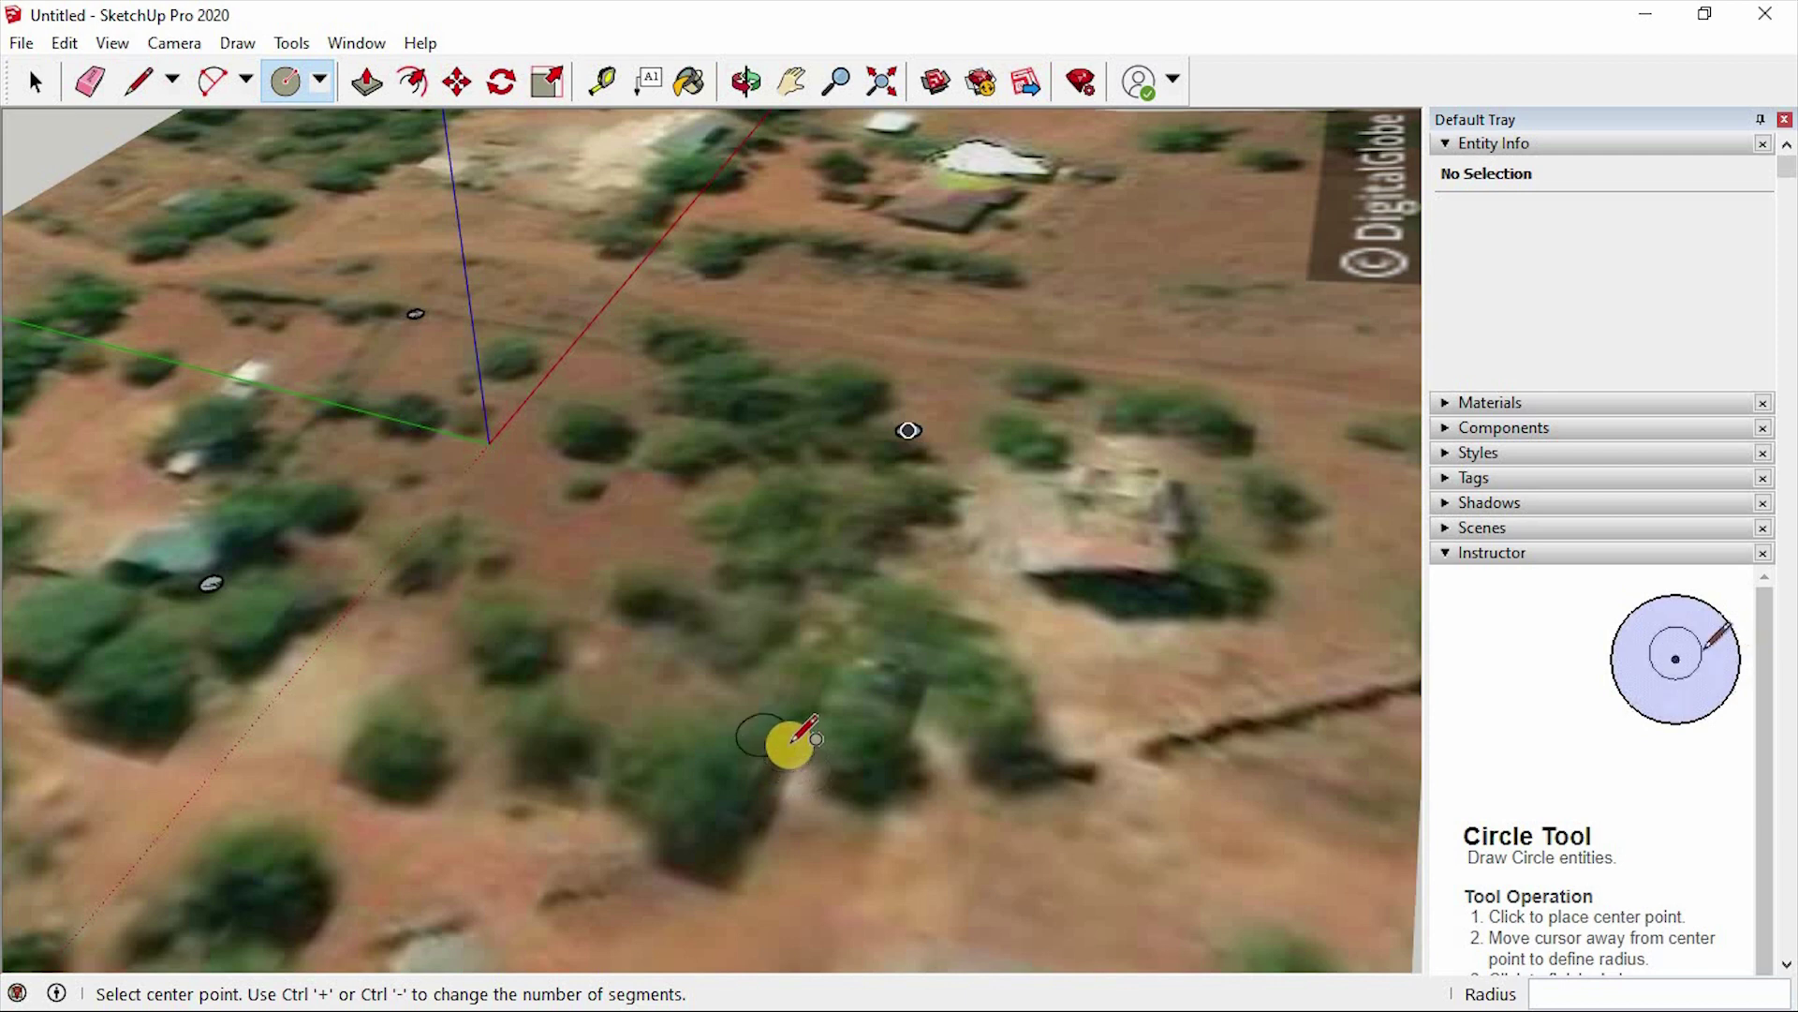
{"action": "left_click", "coordinate": [747, 81]}
{"action": "left_click_drag", "start_coordinate": [1011, 570], "coordinate": [796, 674]}
{"action": "key", "text": "c"}
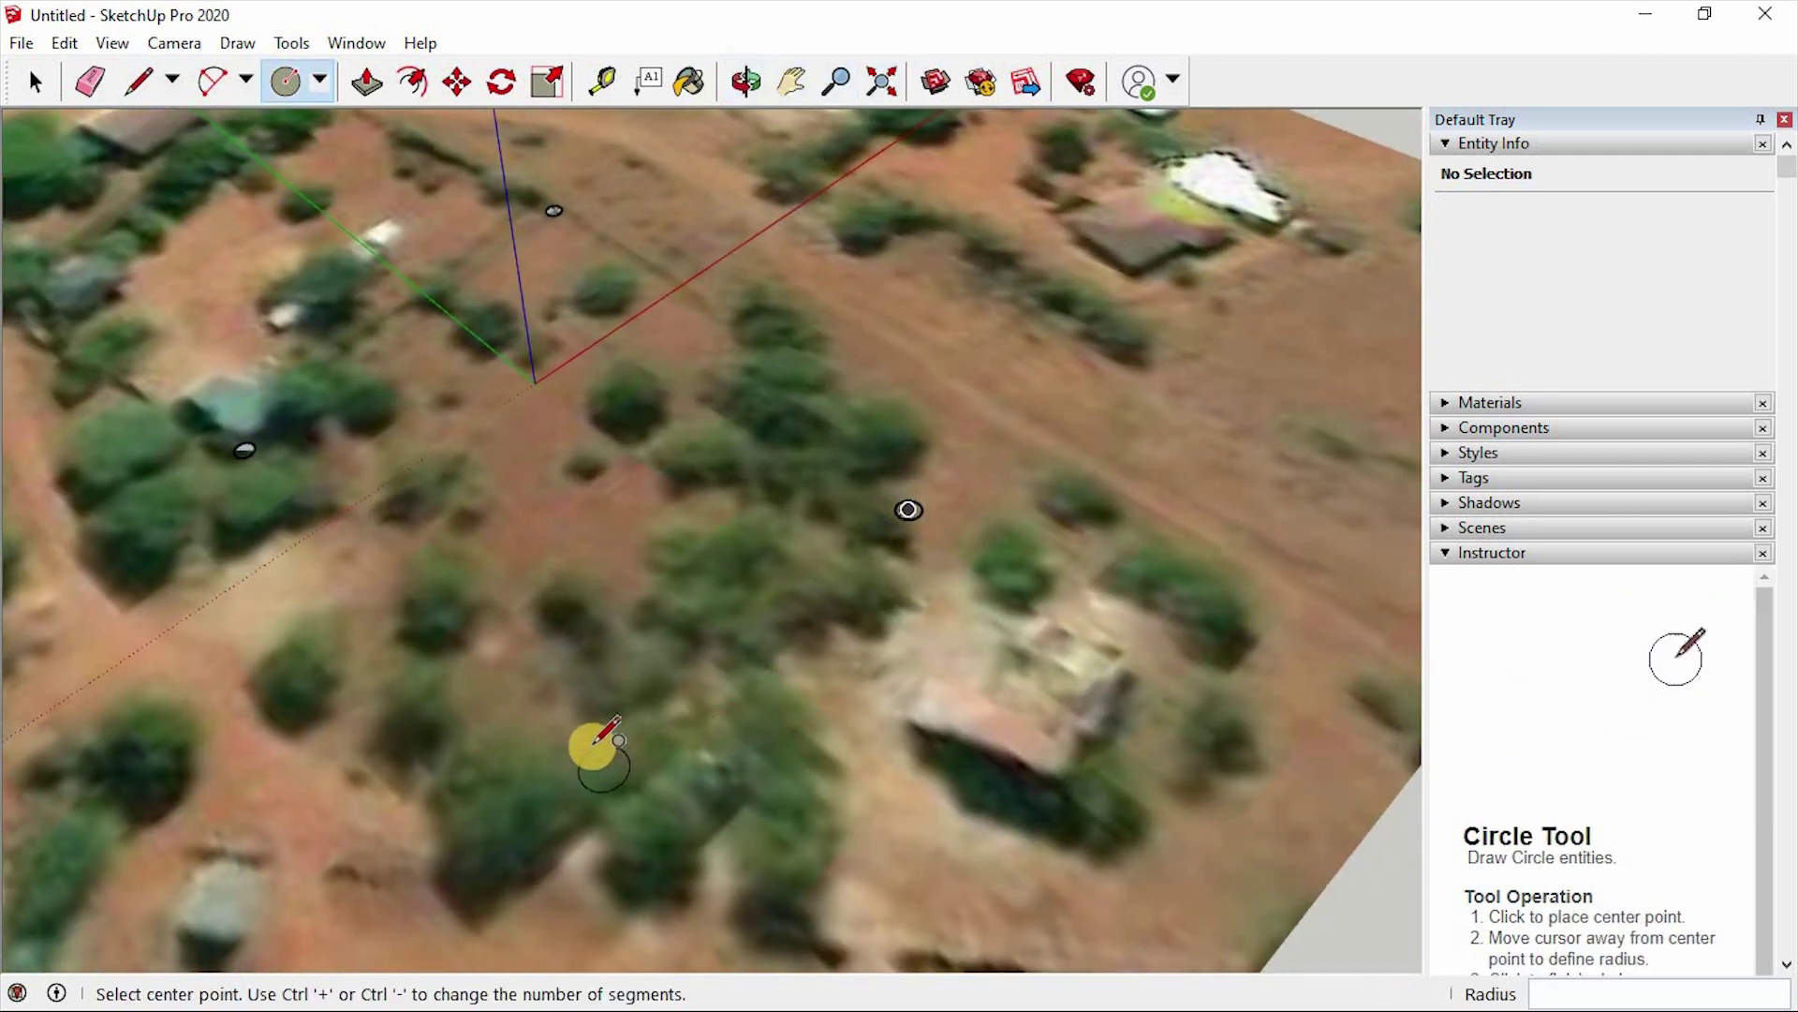
{"action": "left_click", "coordinate": [574, 793]}
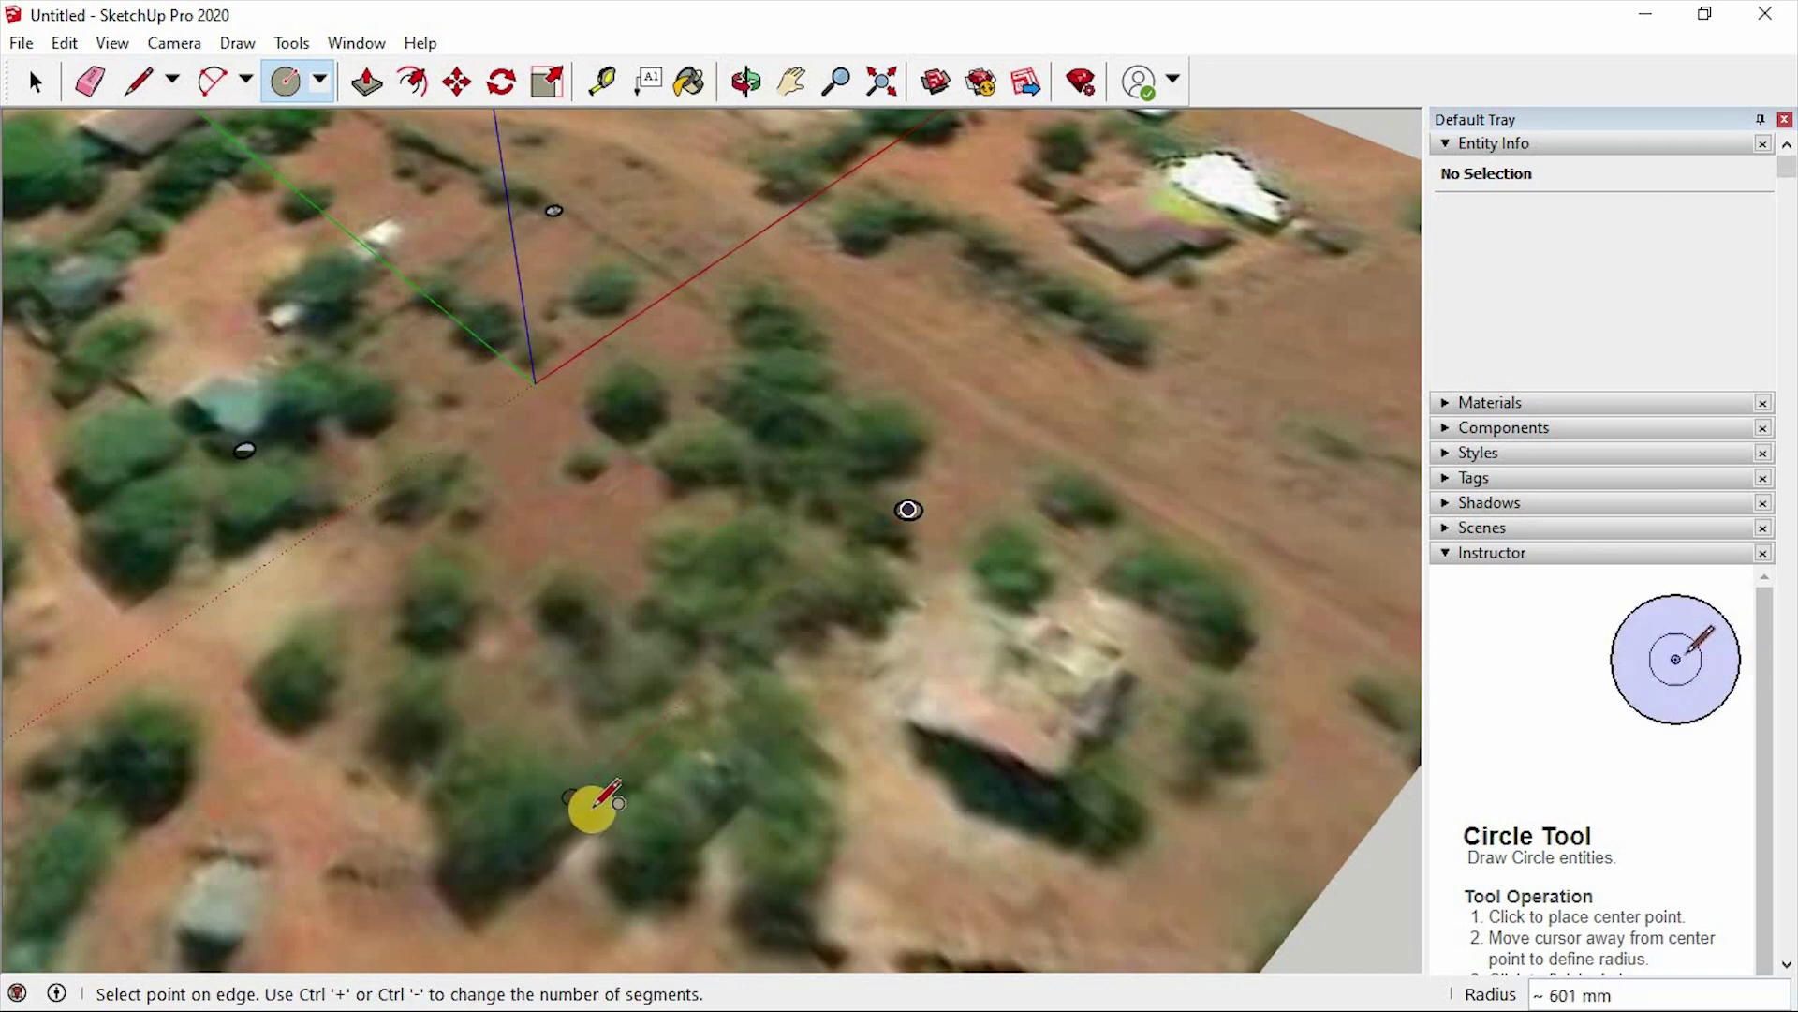
{"action": "left_click", "coordinate": [596, 804]}
{"action": "scroll", "coordinate": [880, 566], "scroll_direction": "down", "scroll_amount": 5}
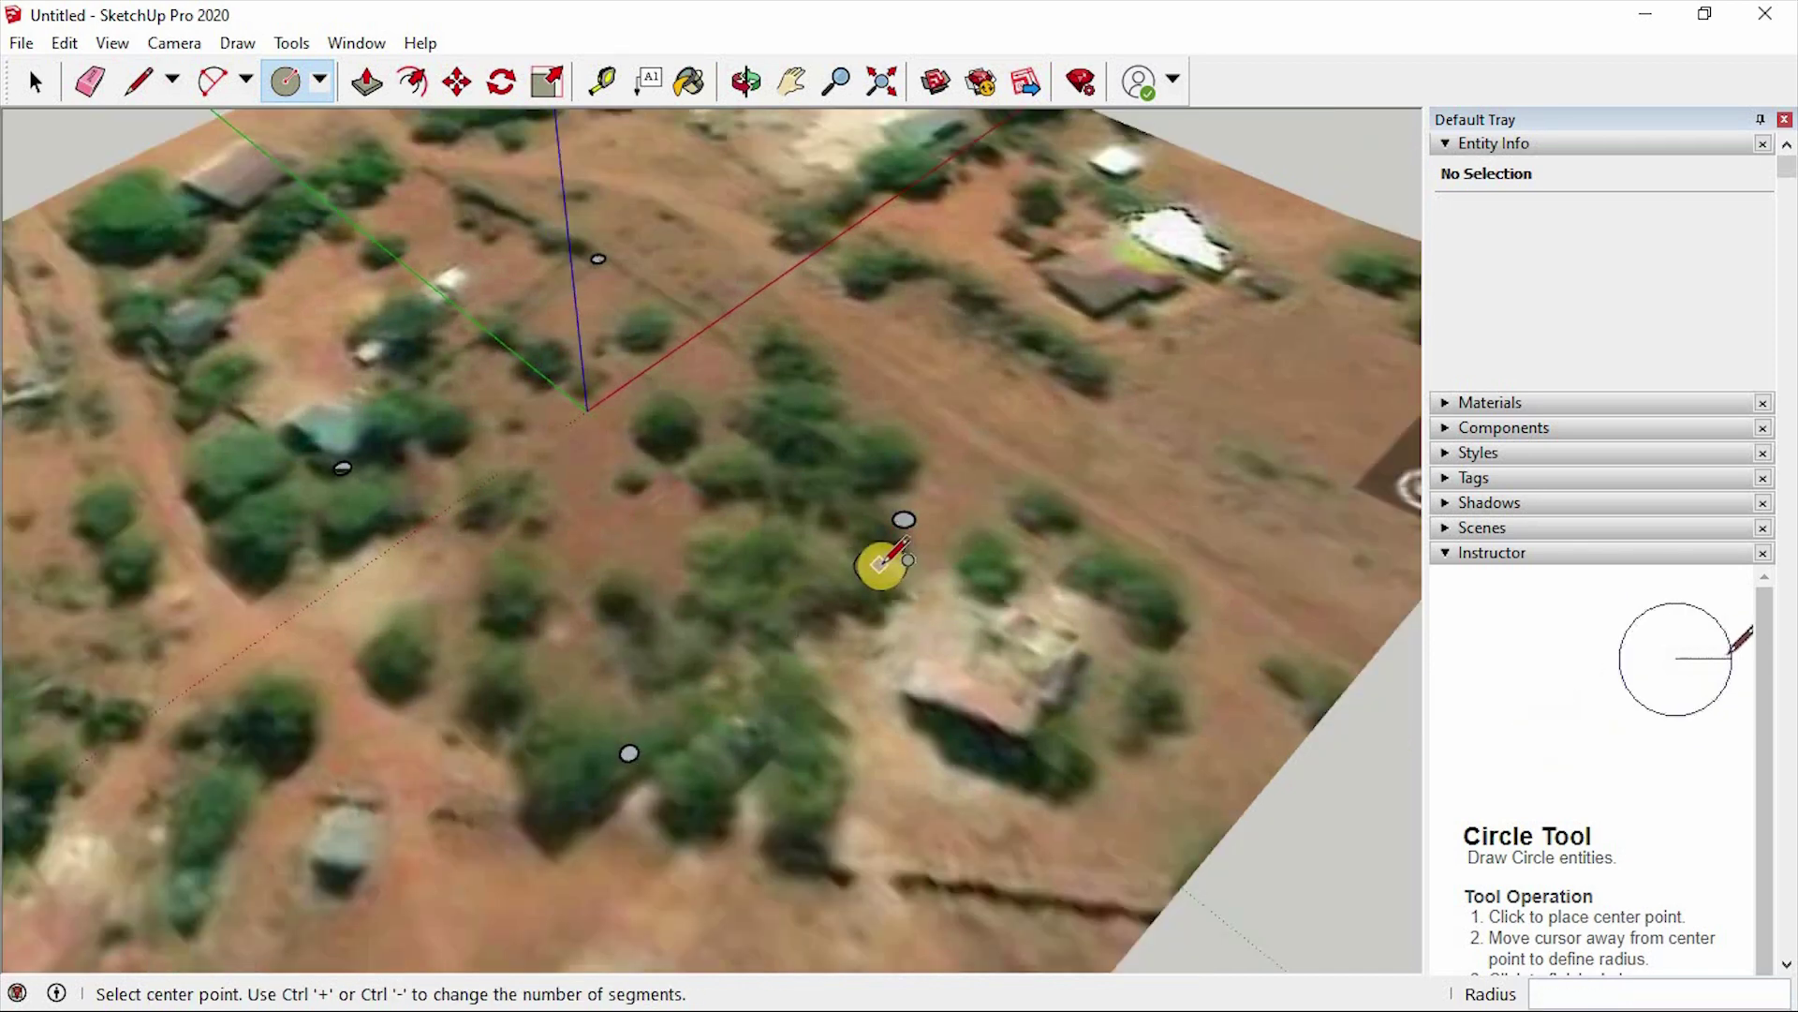
Orbit down to a low oblique view of the circled terrain
{"action": "left_click", "coordinate": [742, 83]}
{"action": "left_click_drag", "start_coordinate": [823, 509], "coordinate": [649, 387]}
{"action": "left_click_drag", "start_coordinate": [618, 365], "coordinate": [843, 815]}
Select a small circle's face to check its area, then clear the selection
{"action": "key", "text": "c"}
{"action": "left_click", "coordinate": [54, 85]}
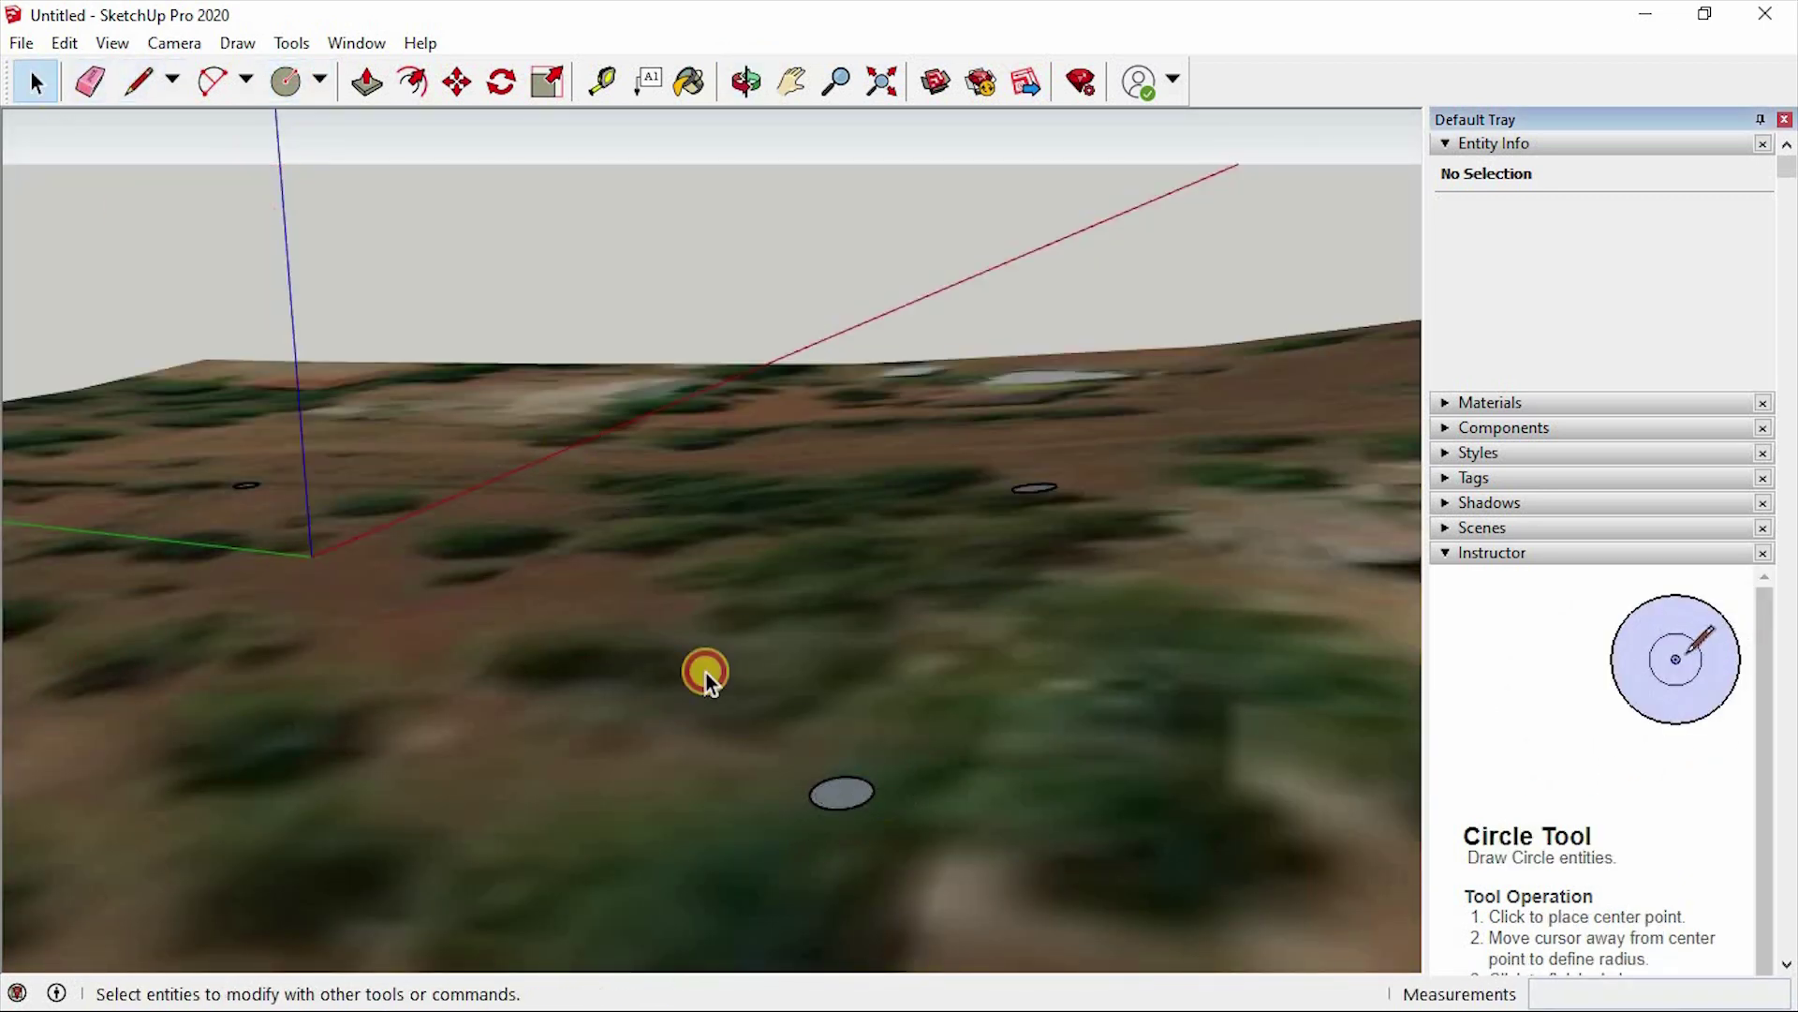
{"action": "left_click", "coordinate": [875, 807]}
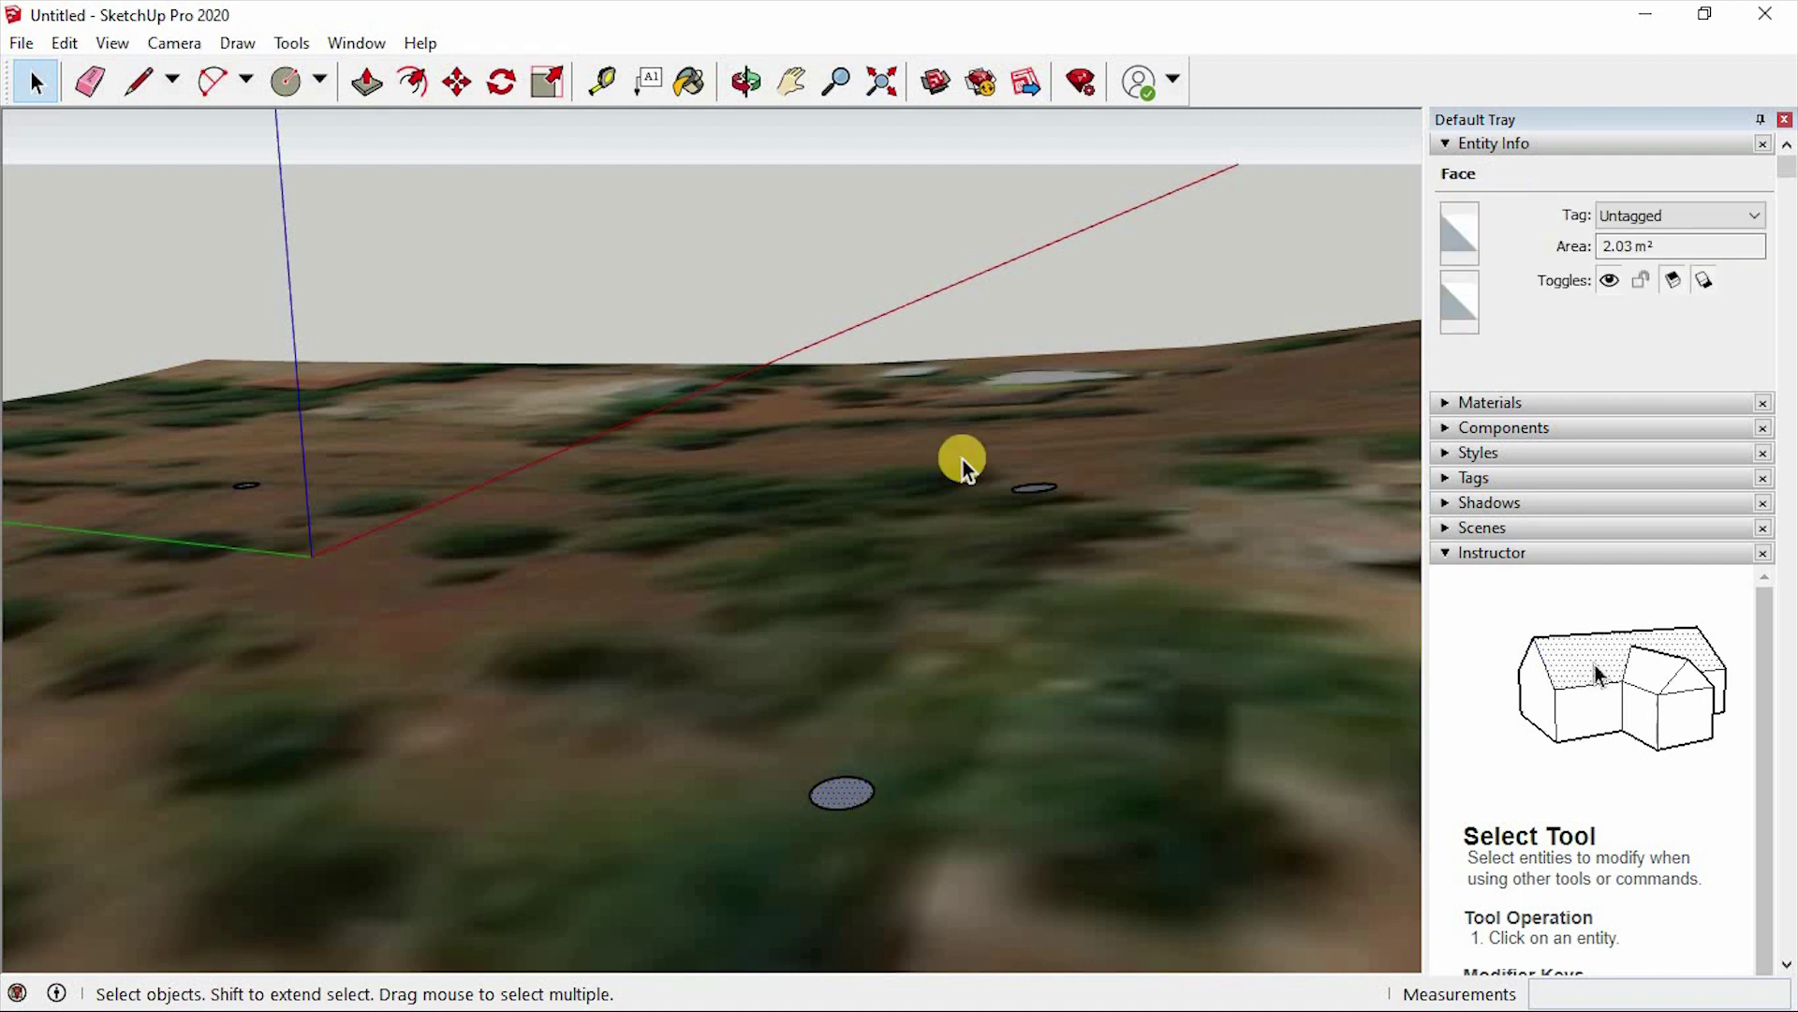
{"action": "left_click", "coordinate": [963, 458]}
{"action": "left_click_drag", "start_coordinate": [889, 754], "coordinate": [763, 860]}
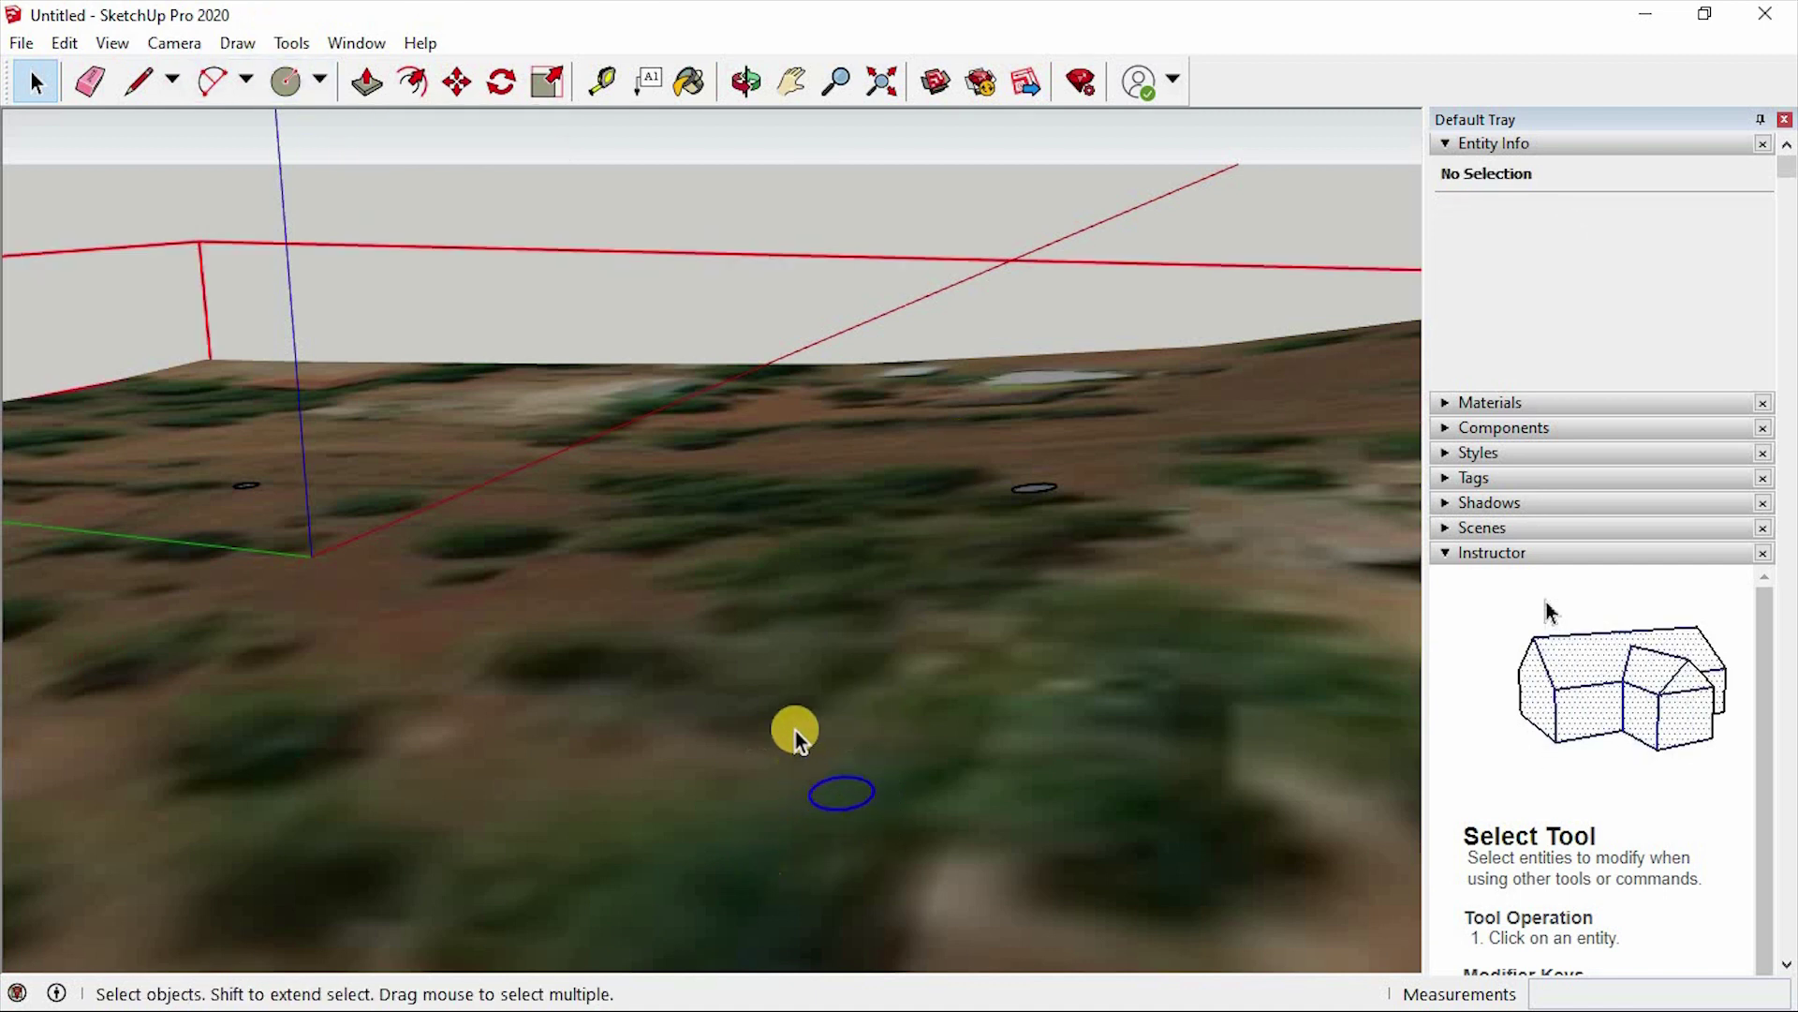
{"action": "left_click", "coordinate": [873, 509]}
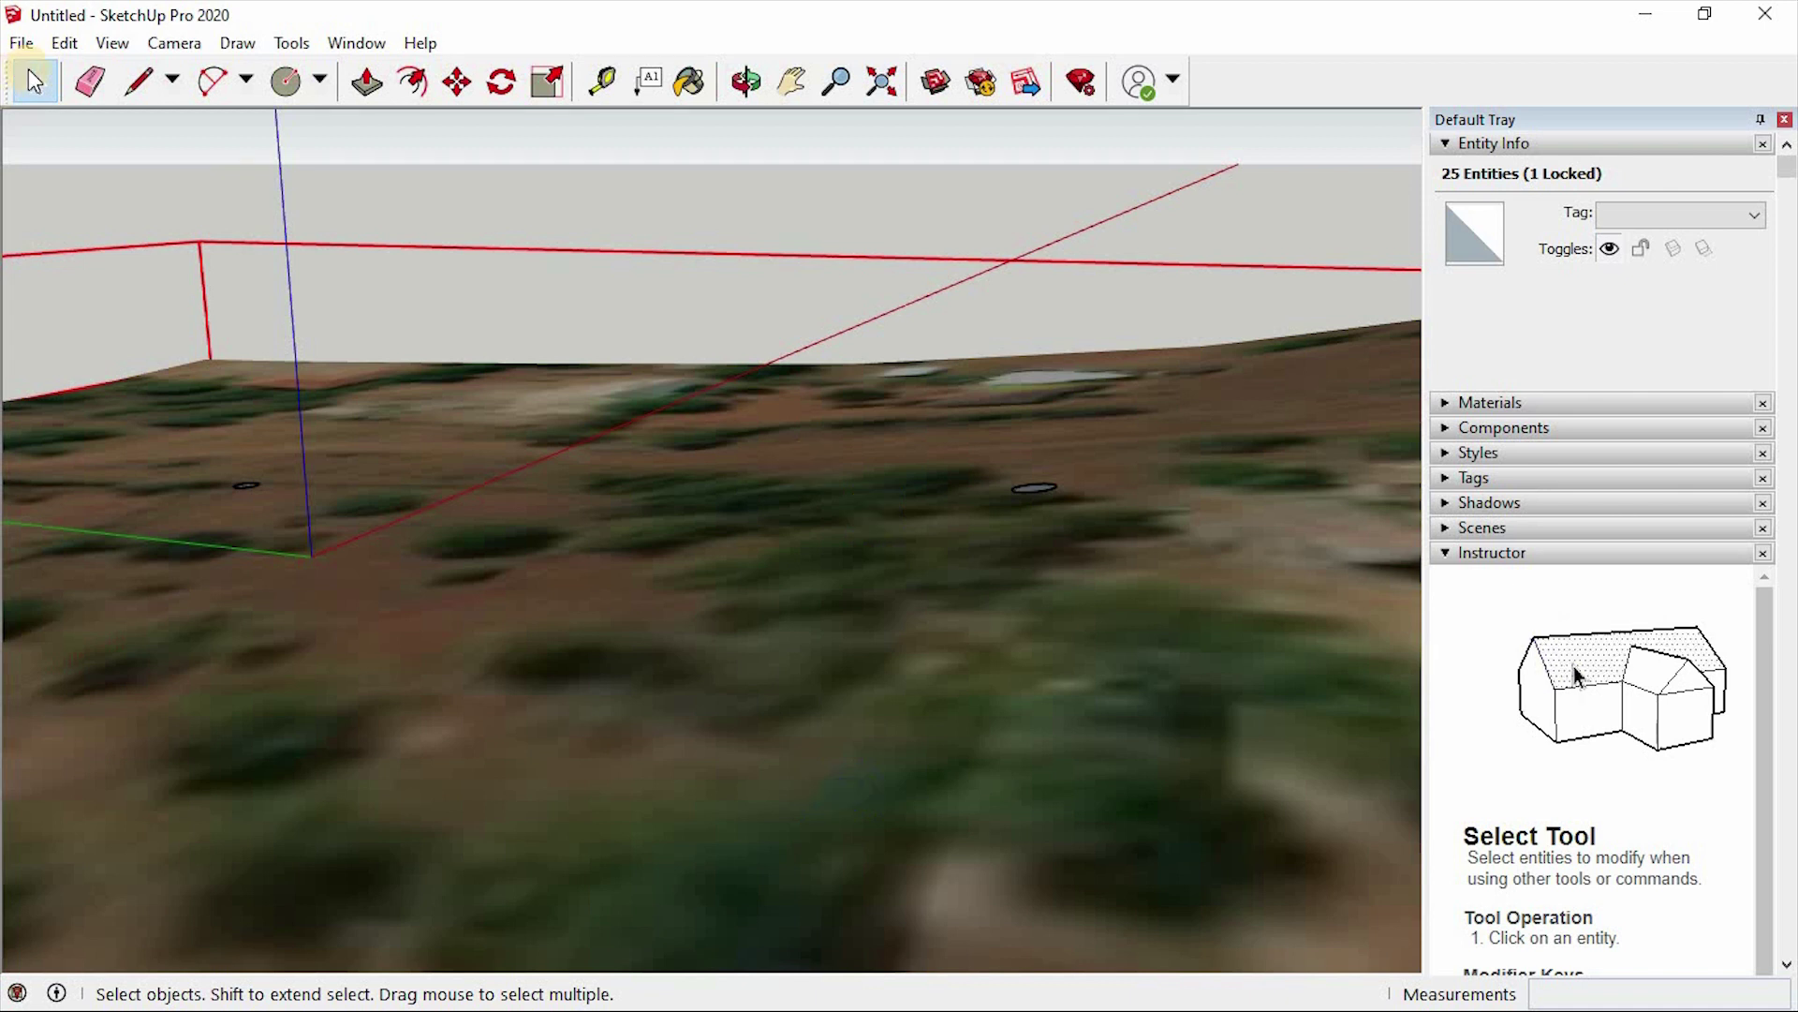
Draw another circle of about 645 mm radius on the terrain
{"action": "left_click", "coordinate": [288, 86]}
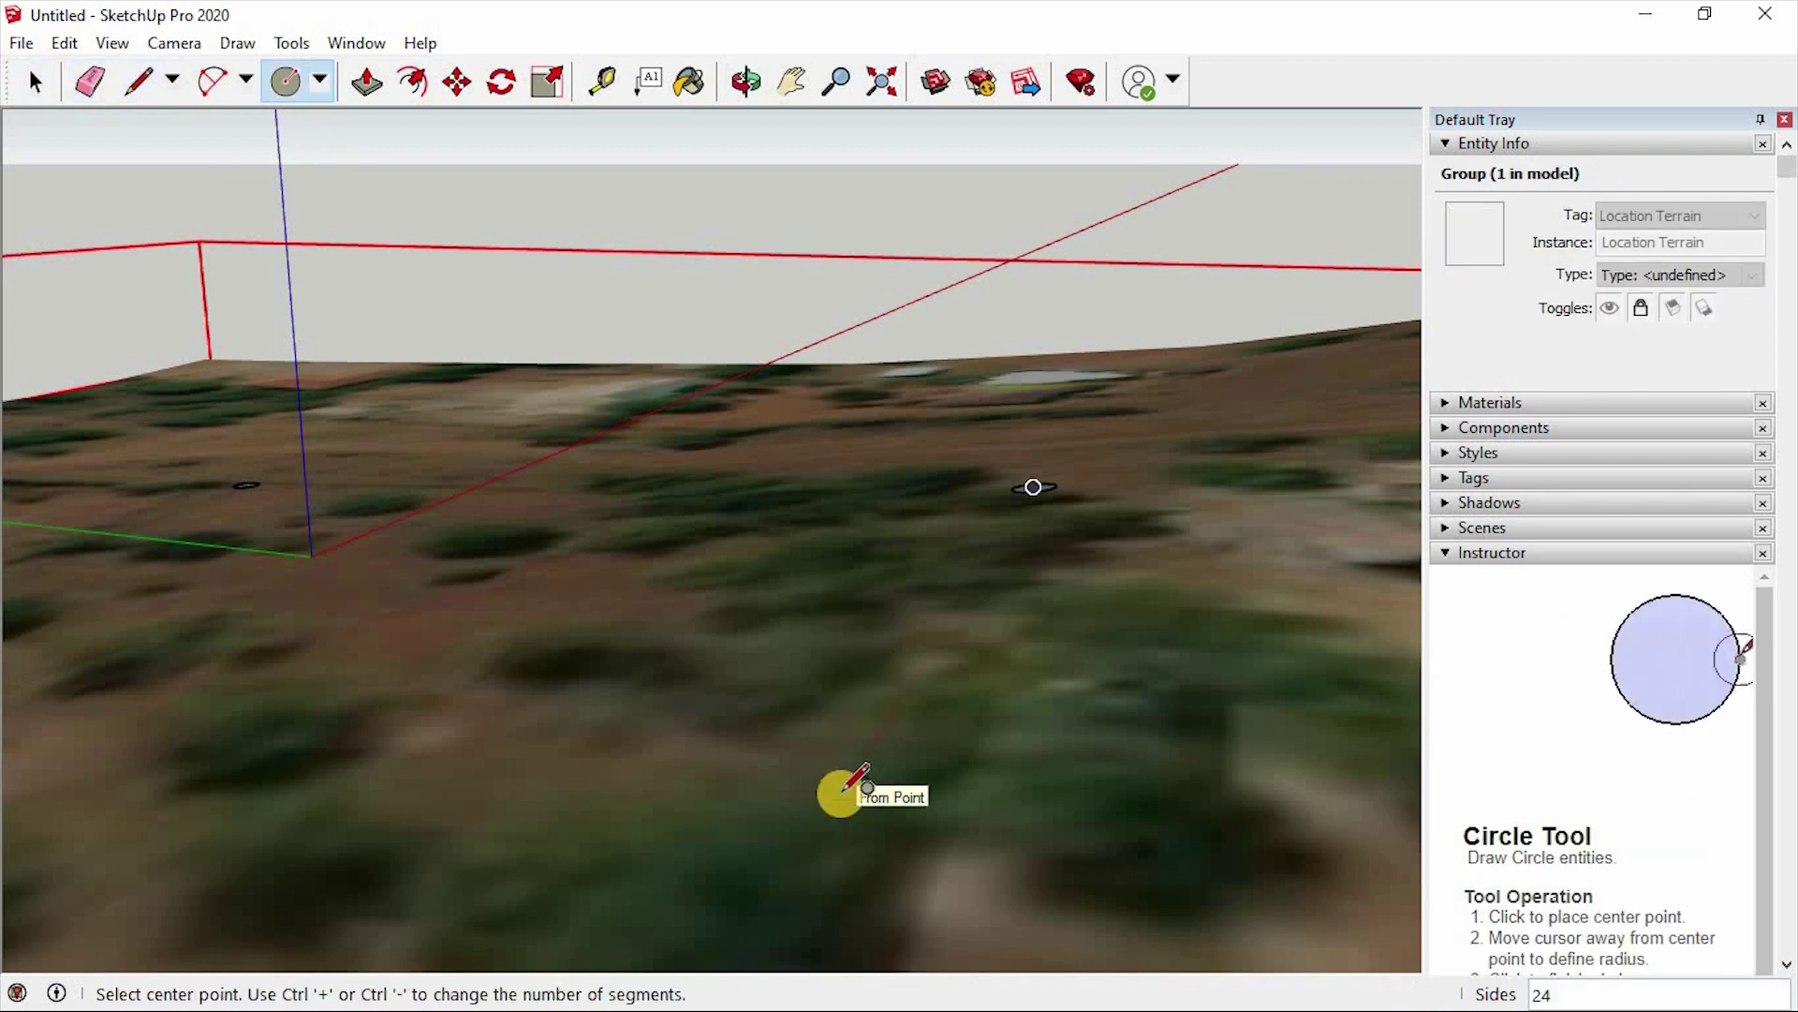
{"action": "left_click", "coordinate": [746, 81]}
{"action": "left_click_drag", "start_coordinate": [927, 353], "coordinate": [746, 794]}
{"action": "key", "text": "c"}
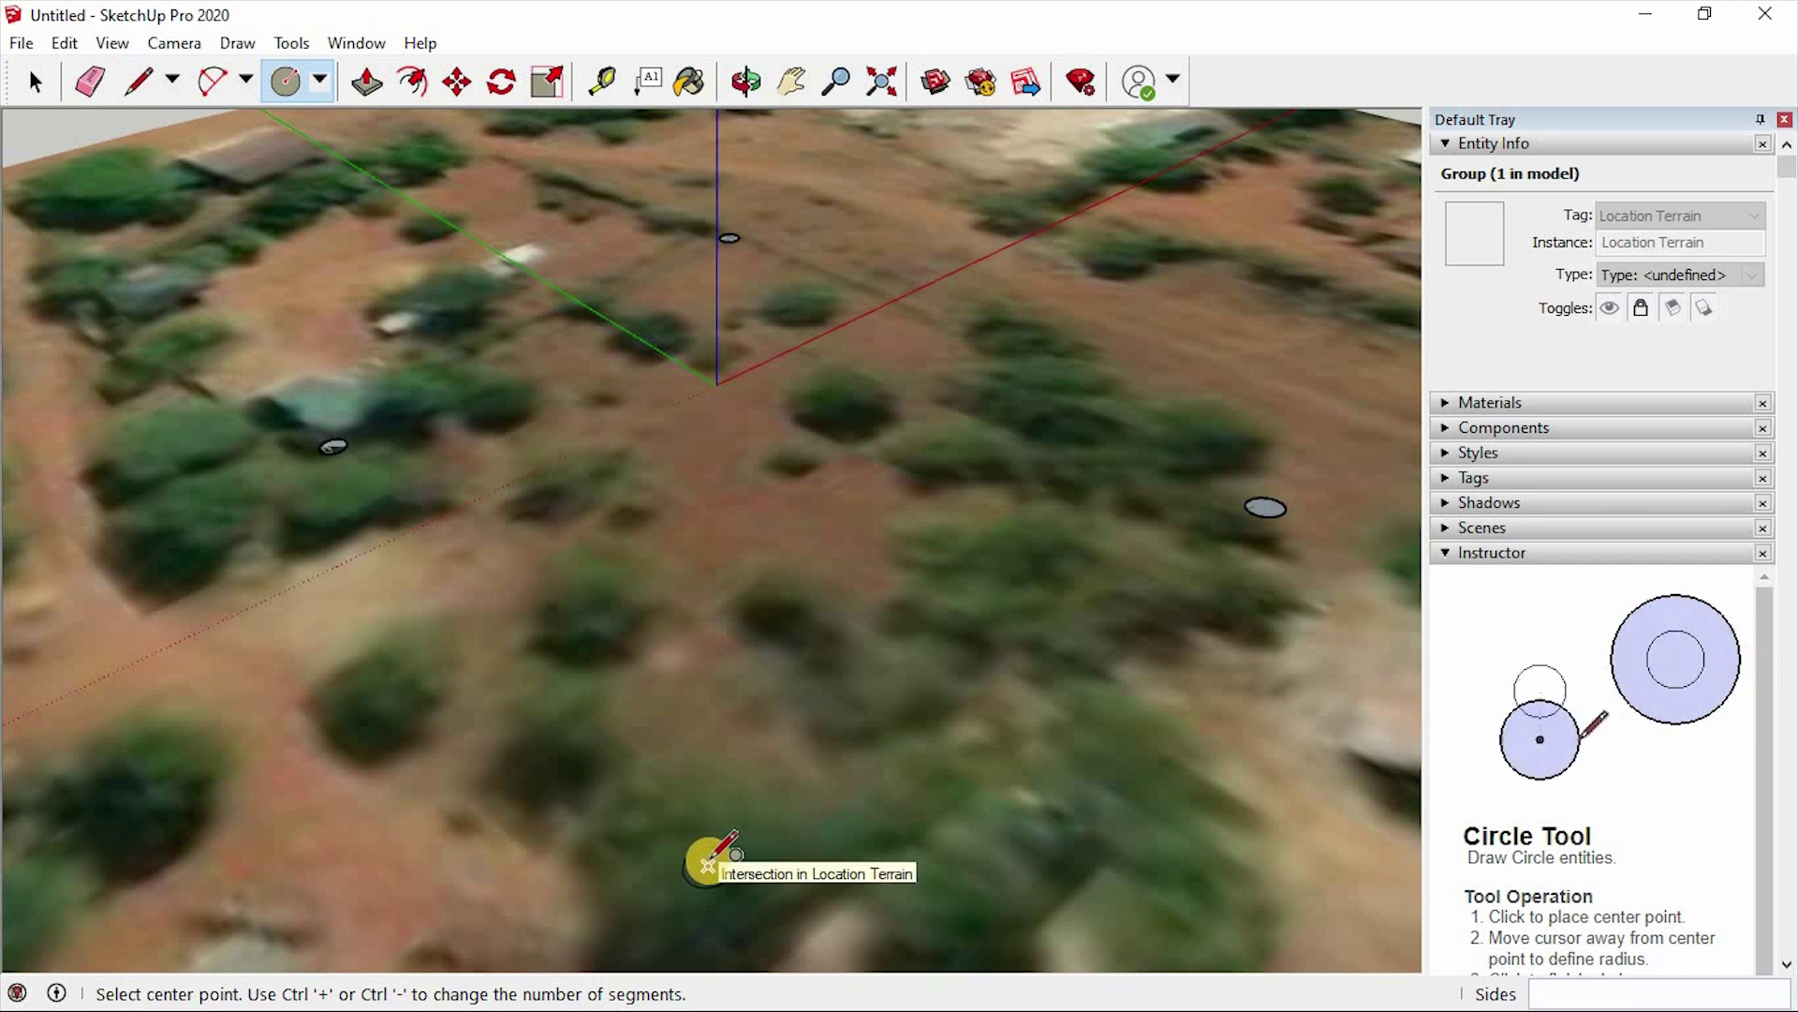
{"action": "left_click", "coordinate": [712, 860]}
{"action": "left_click", "coordinate": [727, 854]}
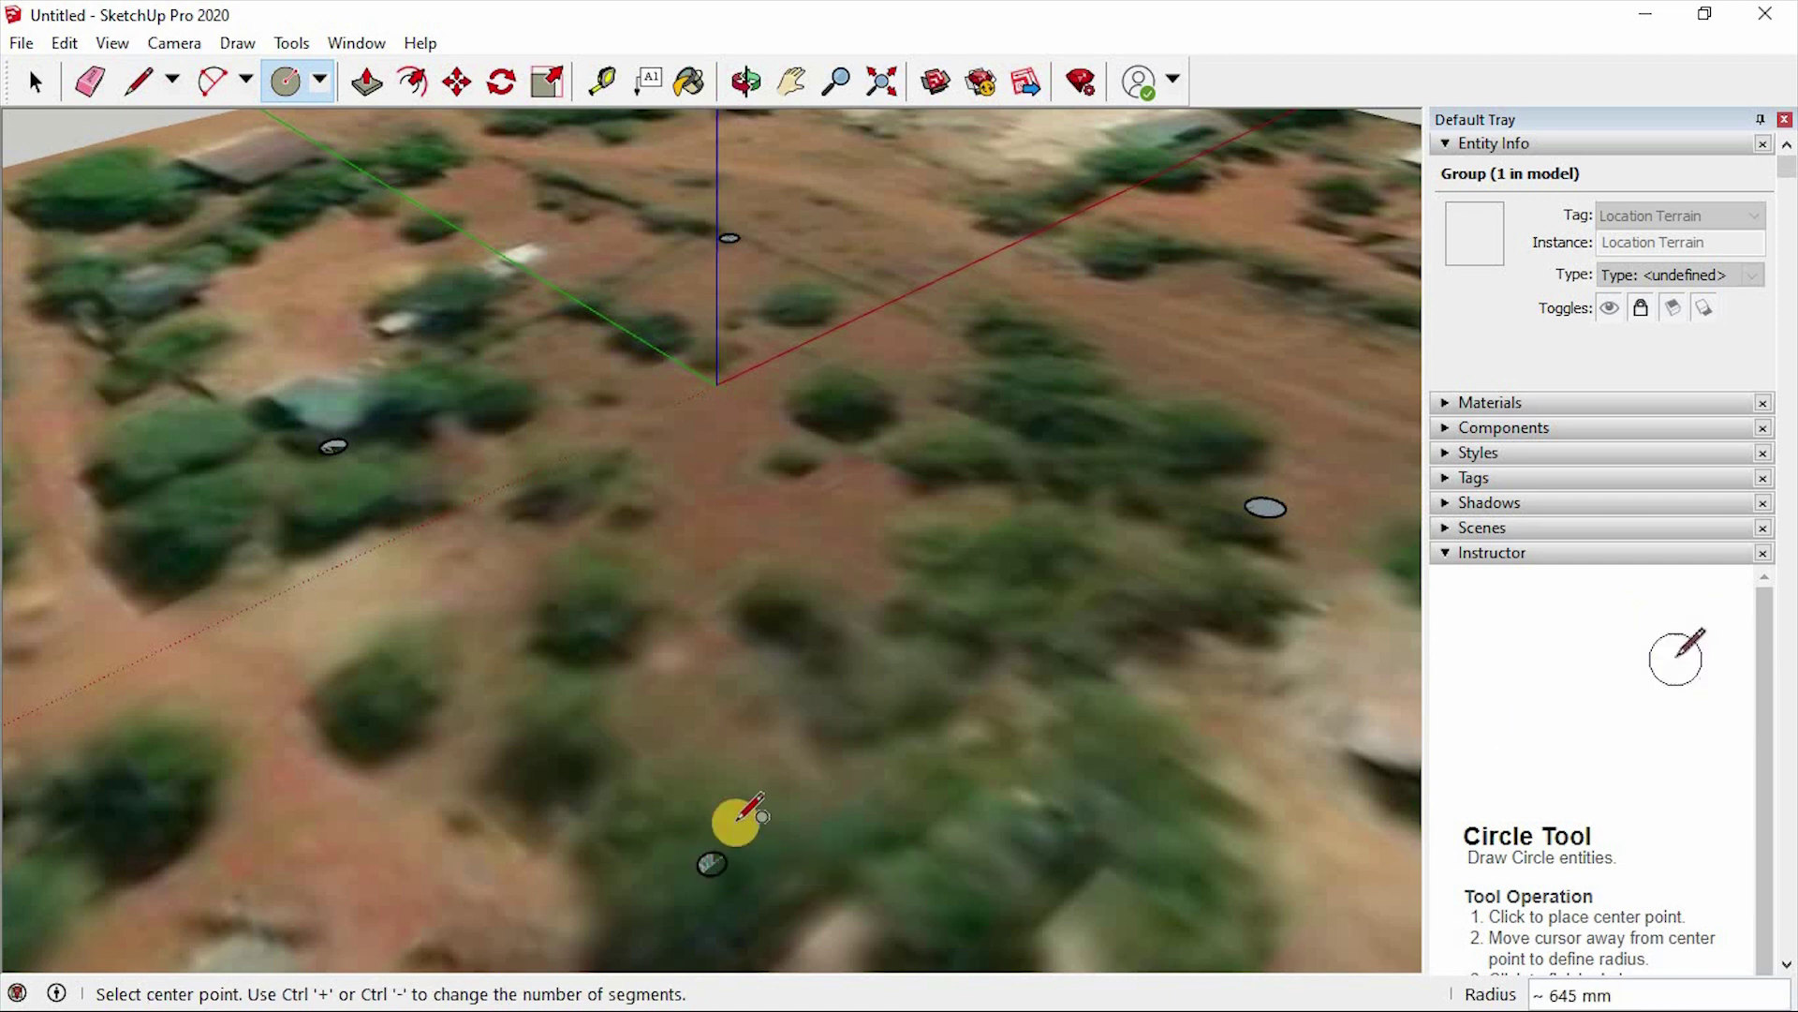
{"action": "left_click", "coordinate": [747, 82]}
{"action": "left_click_drag", "start_coordinate": [749, 154], "coordinate": [880, 501]}
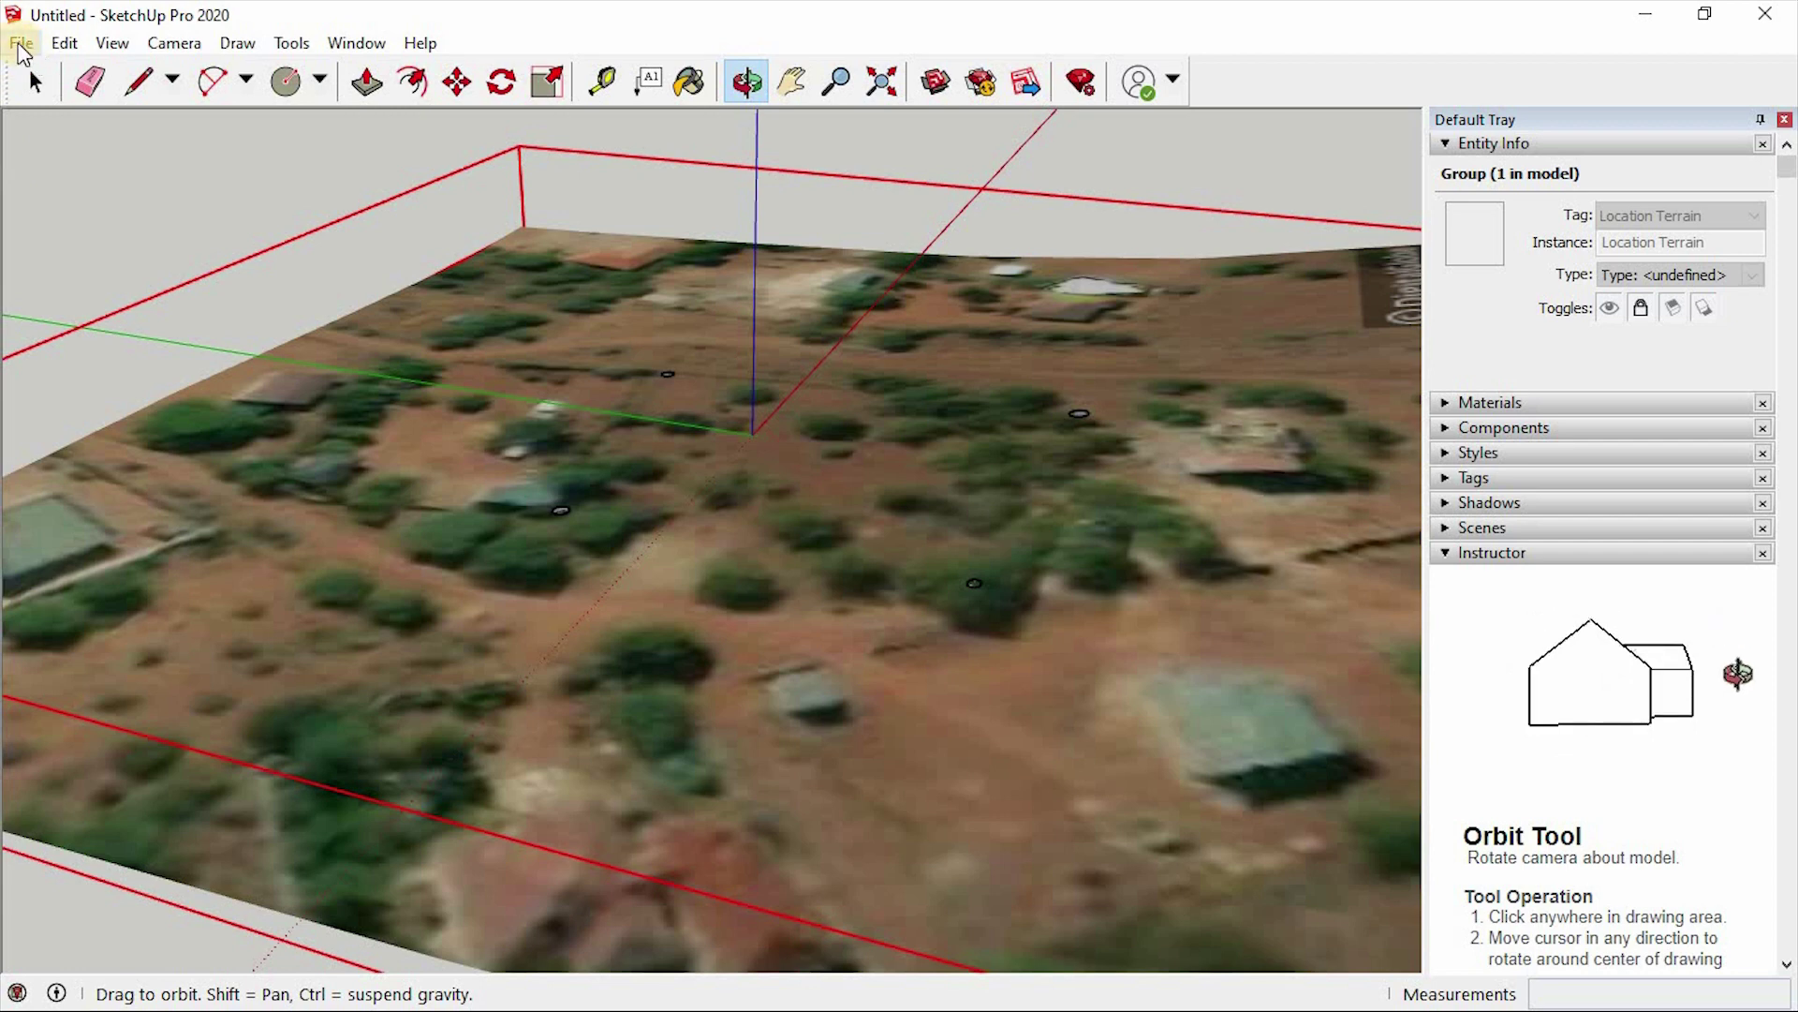
Save the model as 'Site Model' in SketchUp Version 8 (*.skp) format, replacing the existing file
{"action": "key", "text": "c"}
{"action": "left_click", "coordinate": [21, 44]}
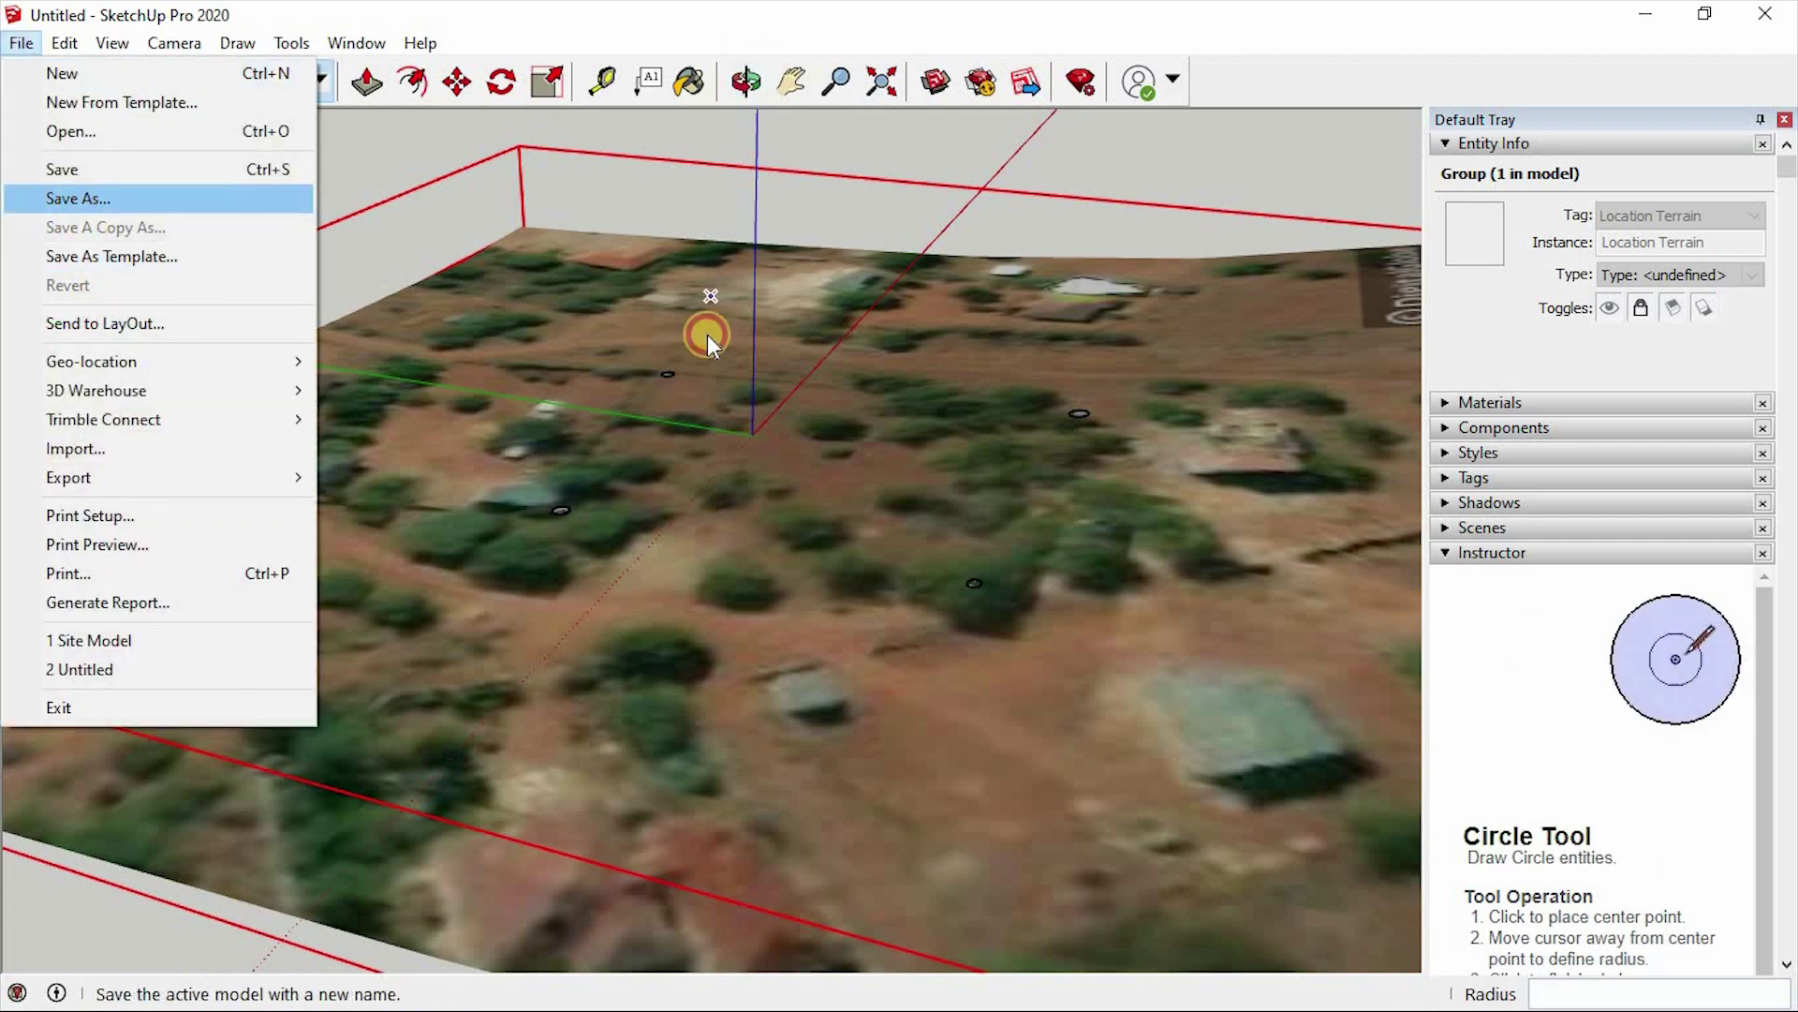
{"action": "left_click", "coordinate": [757, 361]}
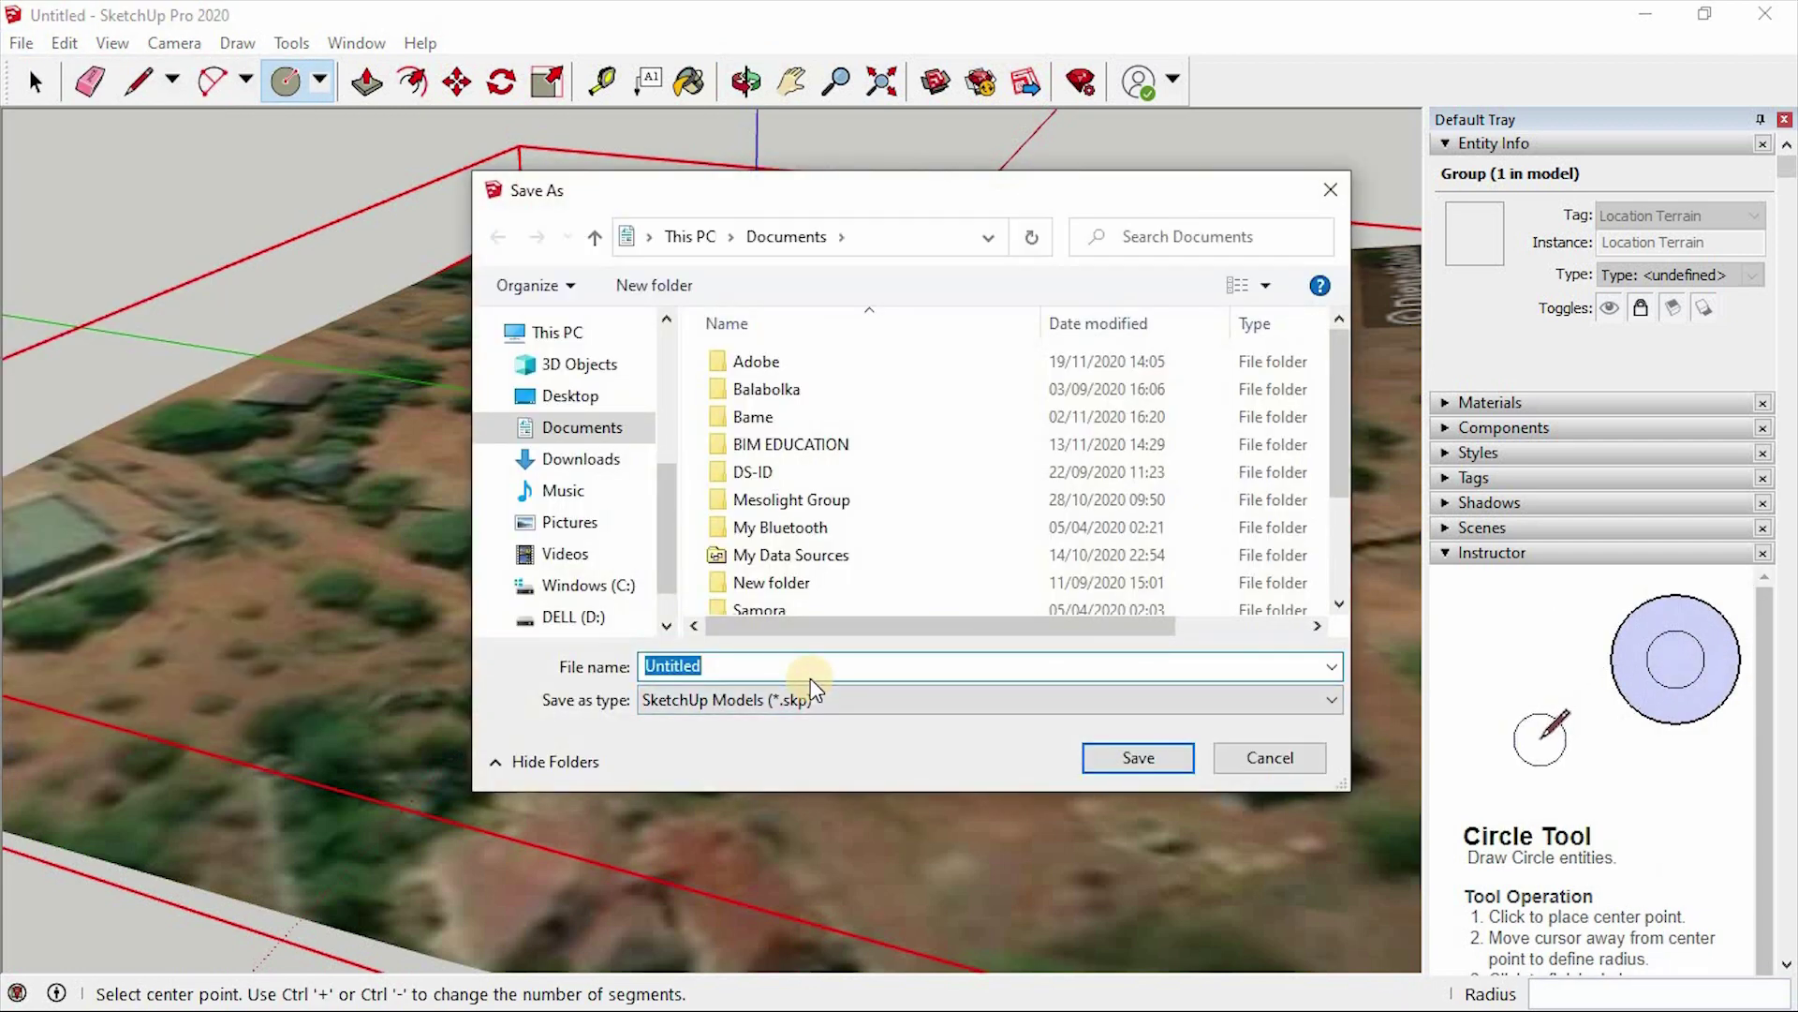
{"action": "type", "text": "Site"}
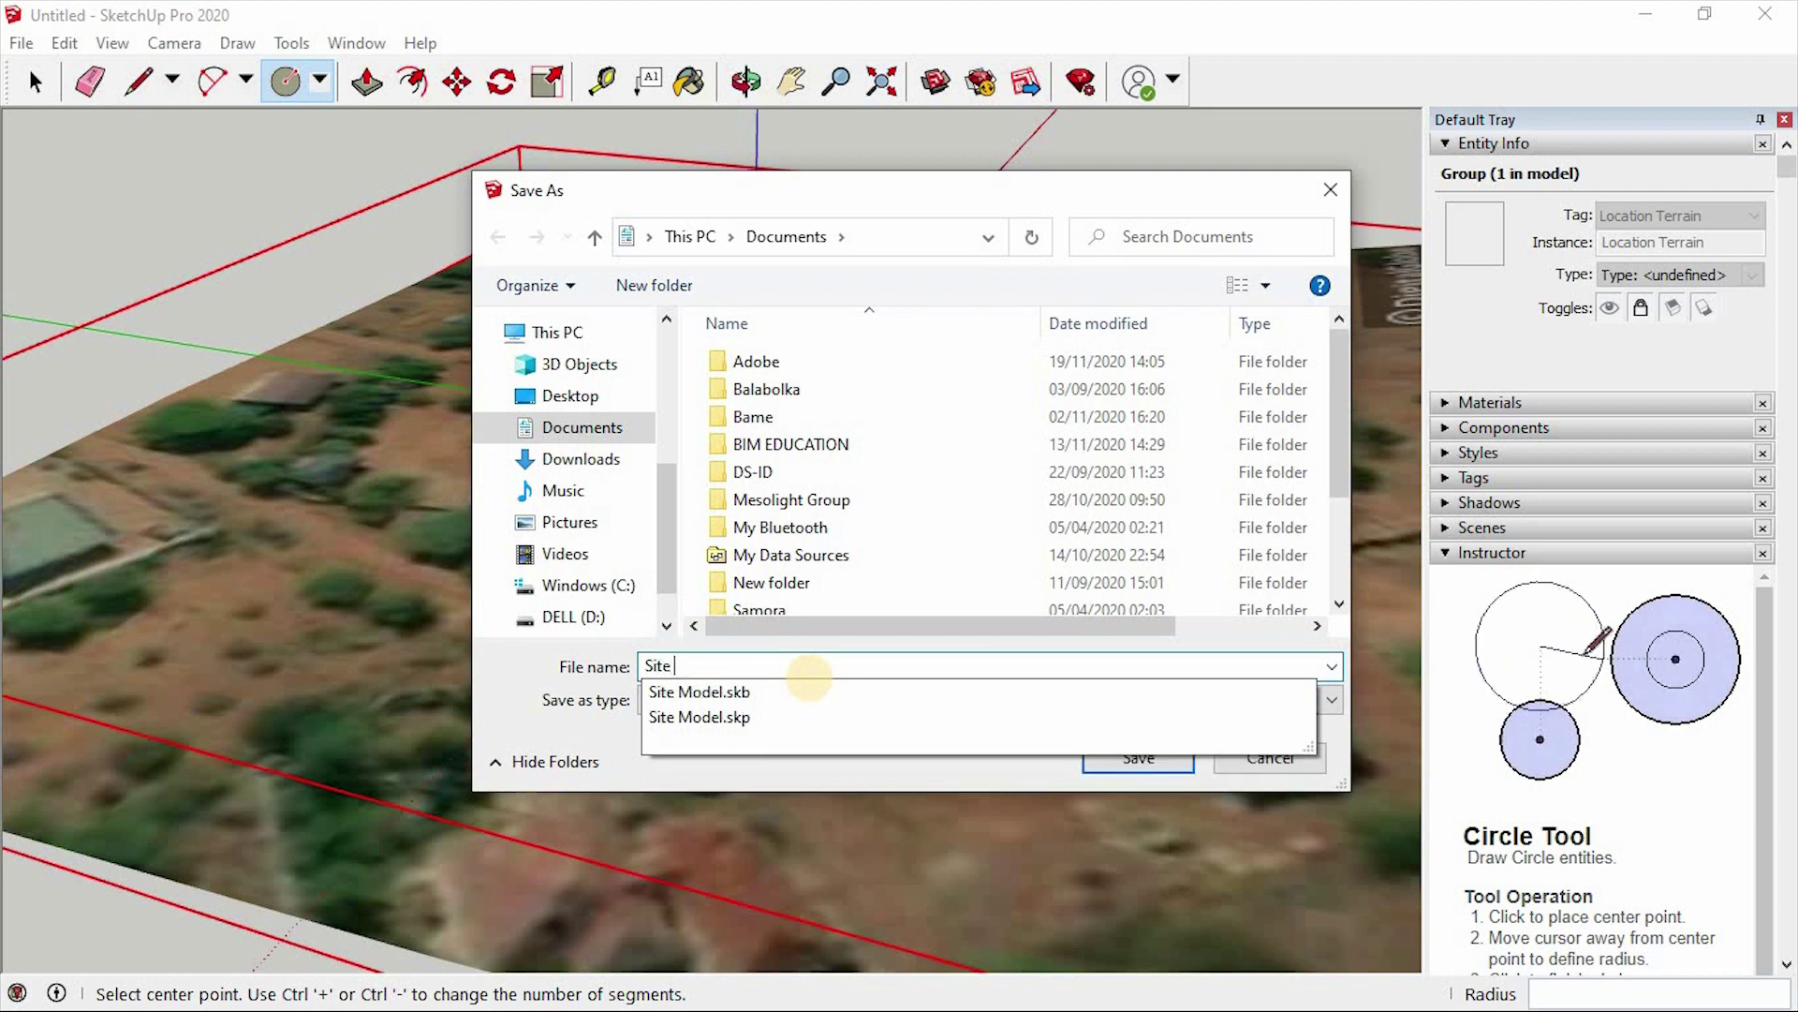
{"action": "type", "text": " Model"}
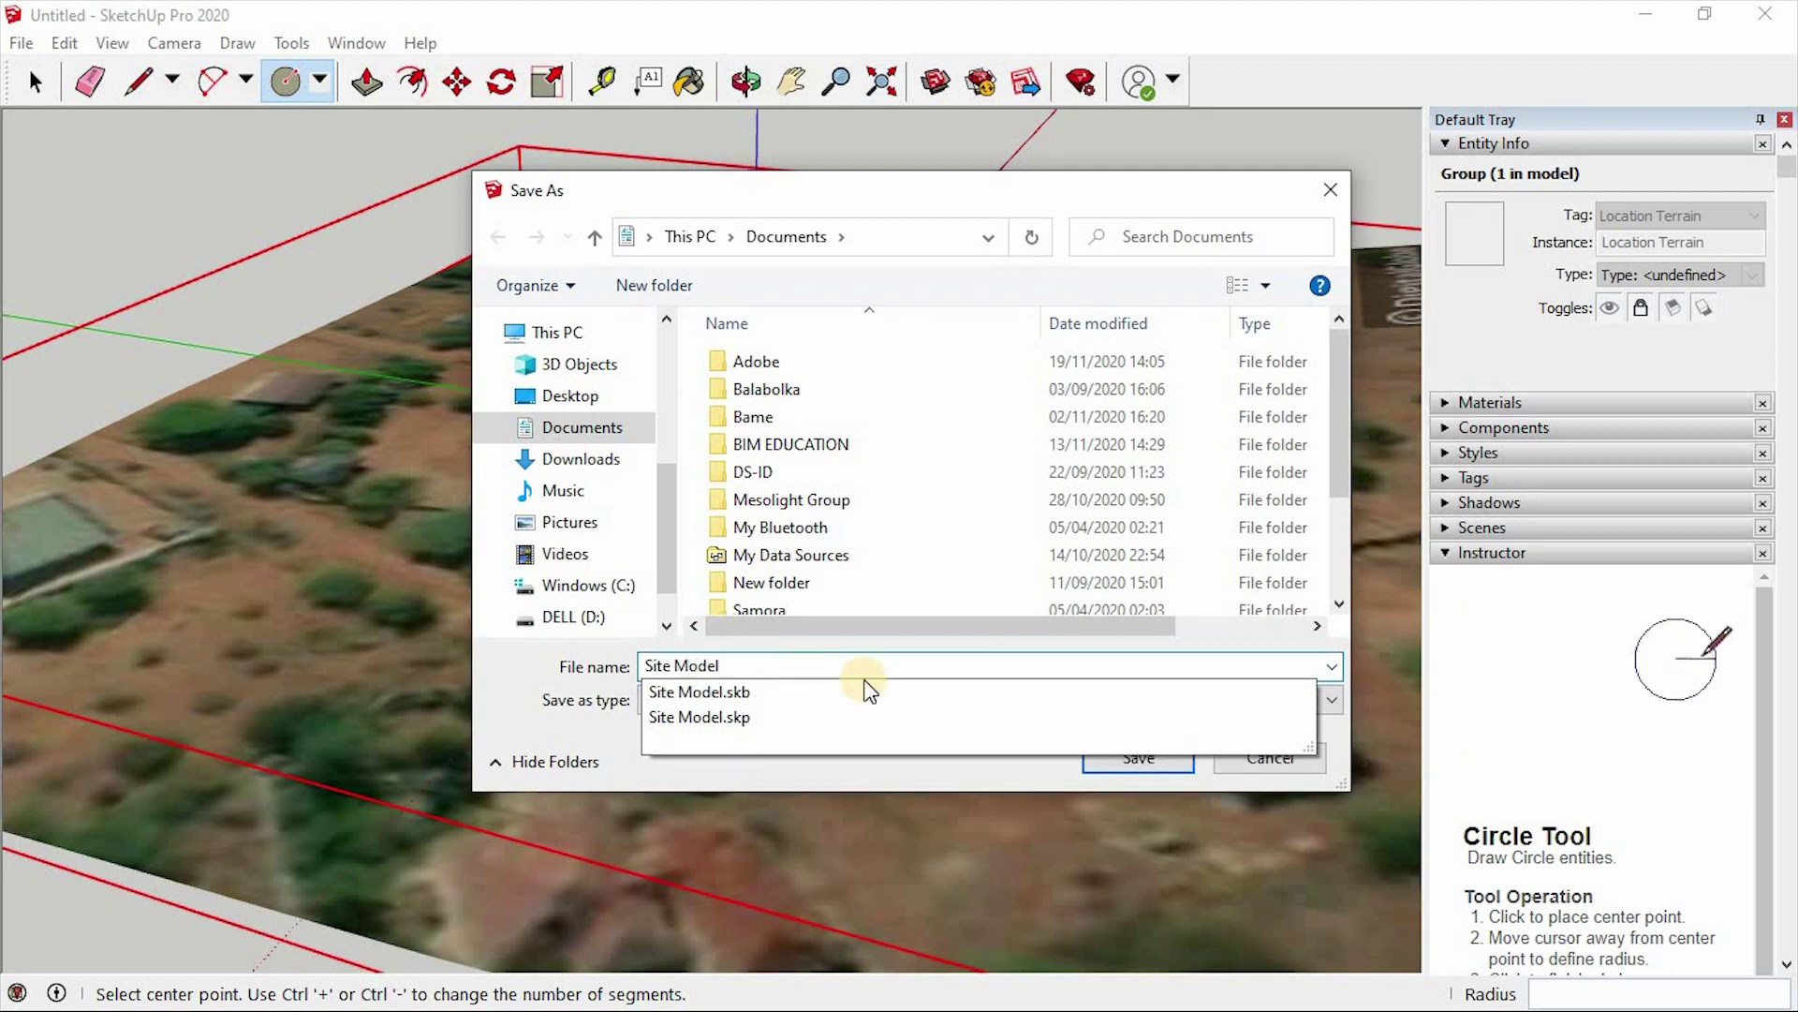
{"action": "left_click", "coordinate": [790, 700]}
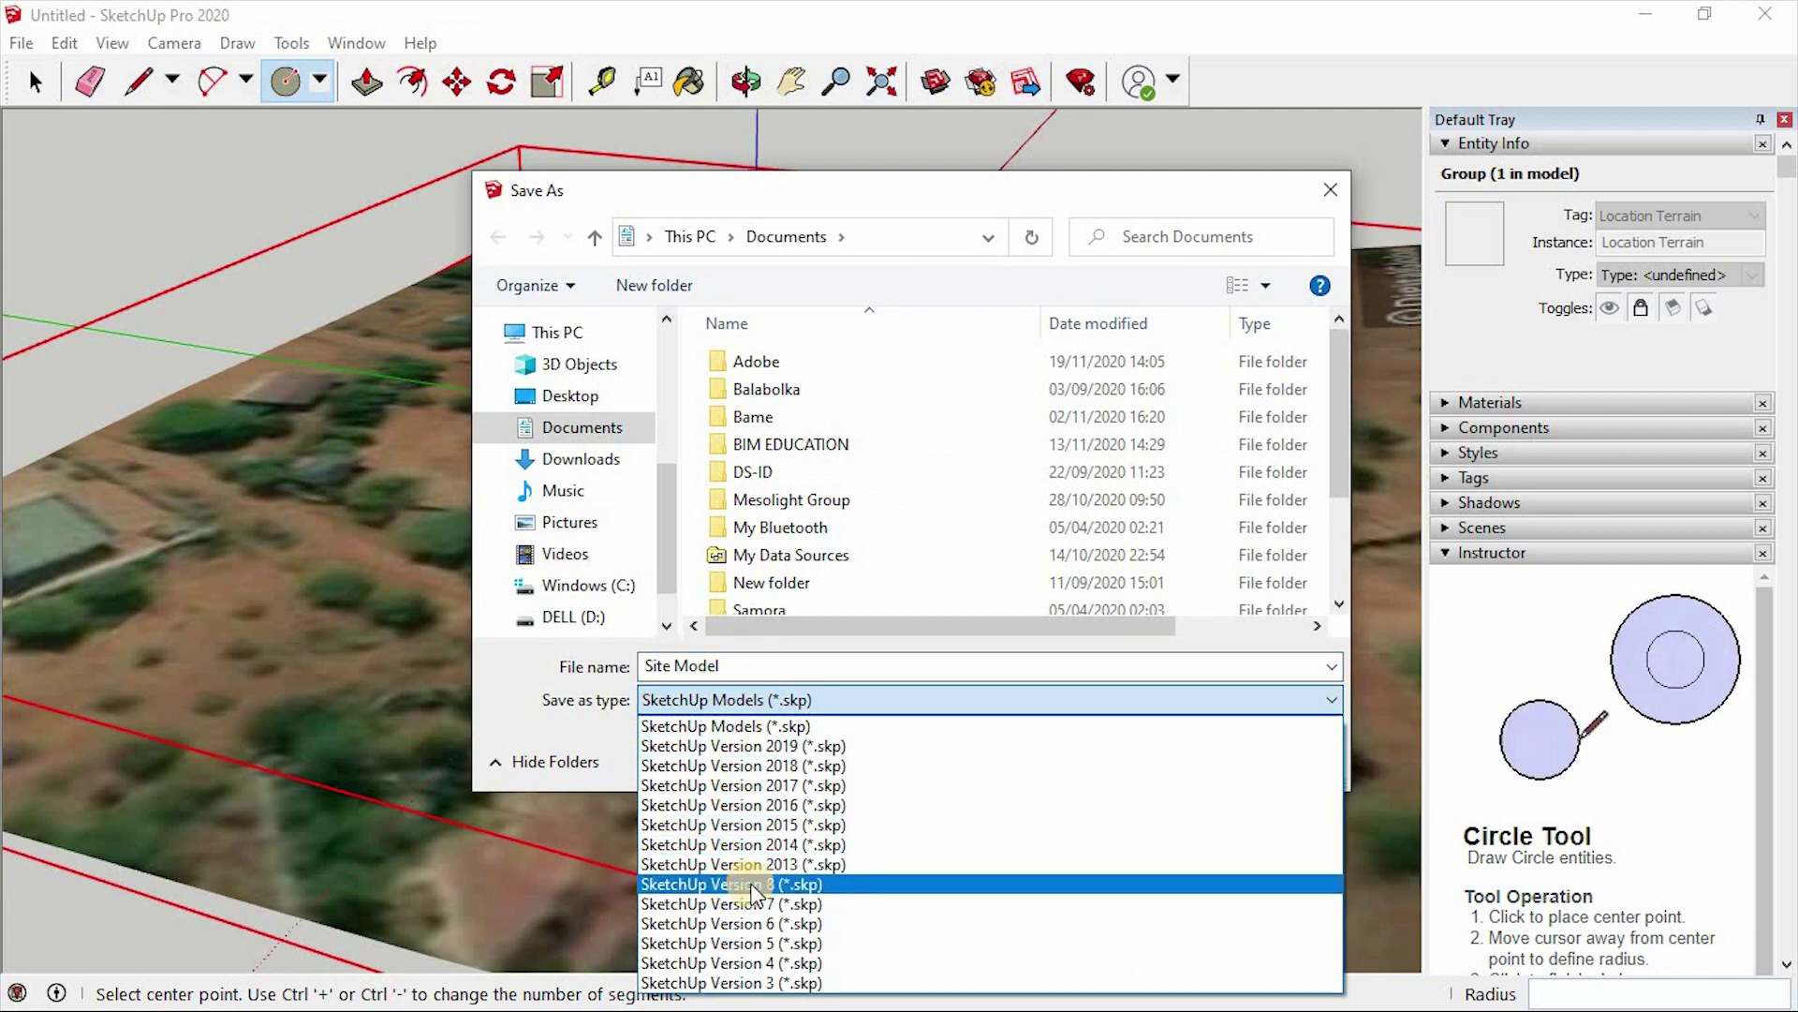
{"action": "left_click", "coordinate": [754, 884]}
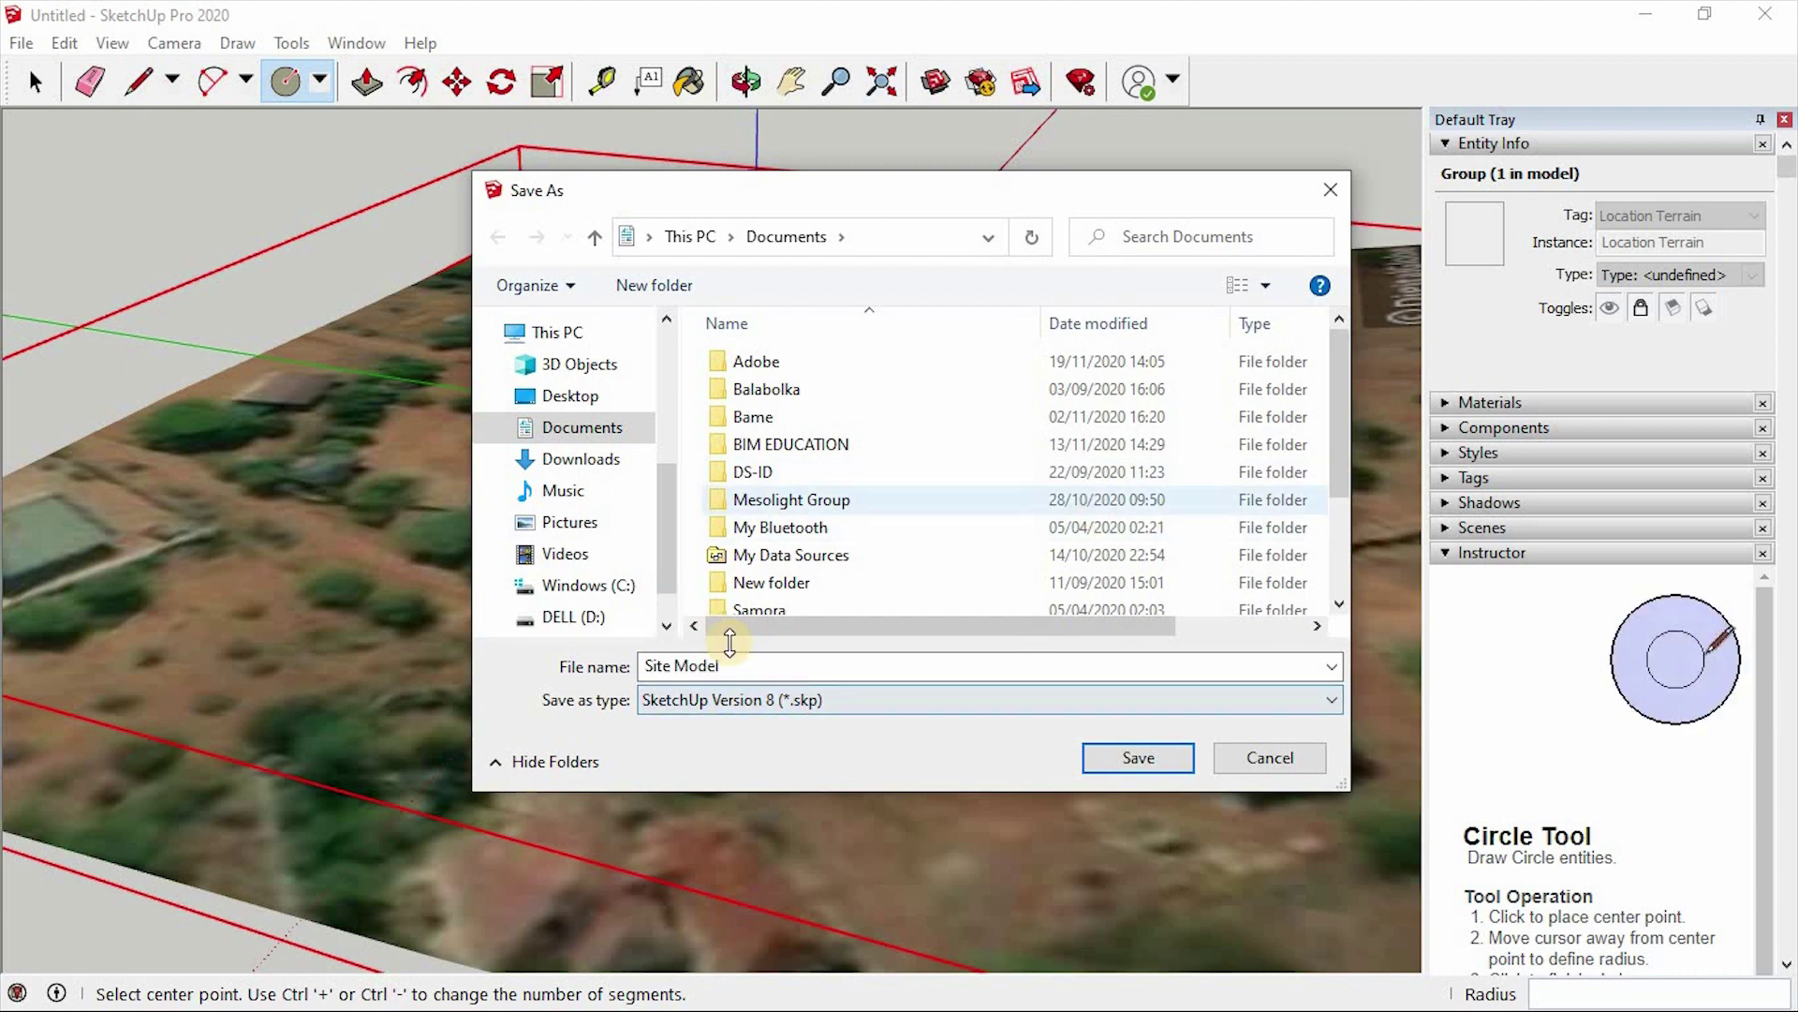
{"action": "left_click", "coordinate": [1136, 755]}
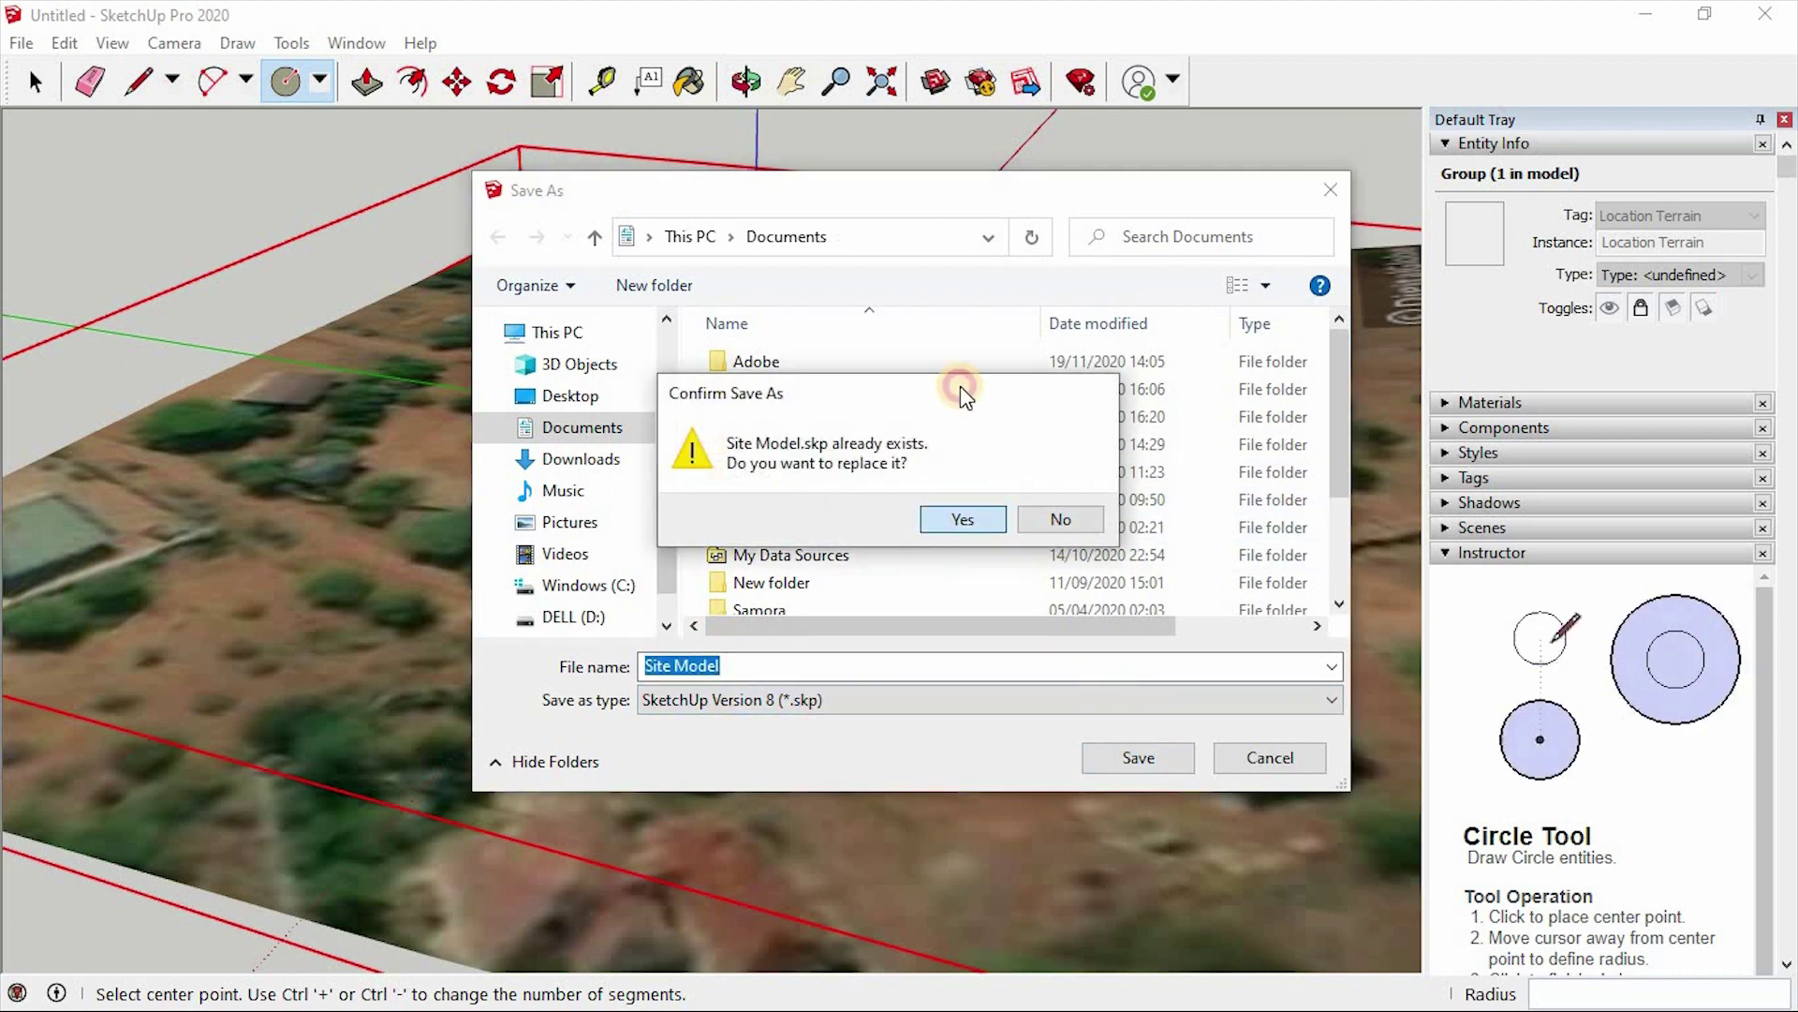
{"action": "left_click", "coordinate": [962, 519]}
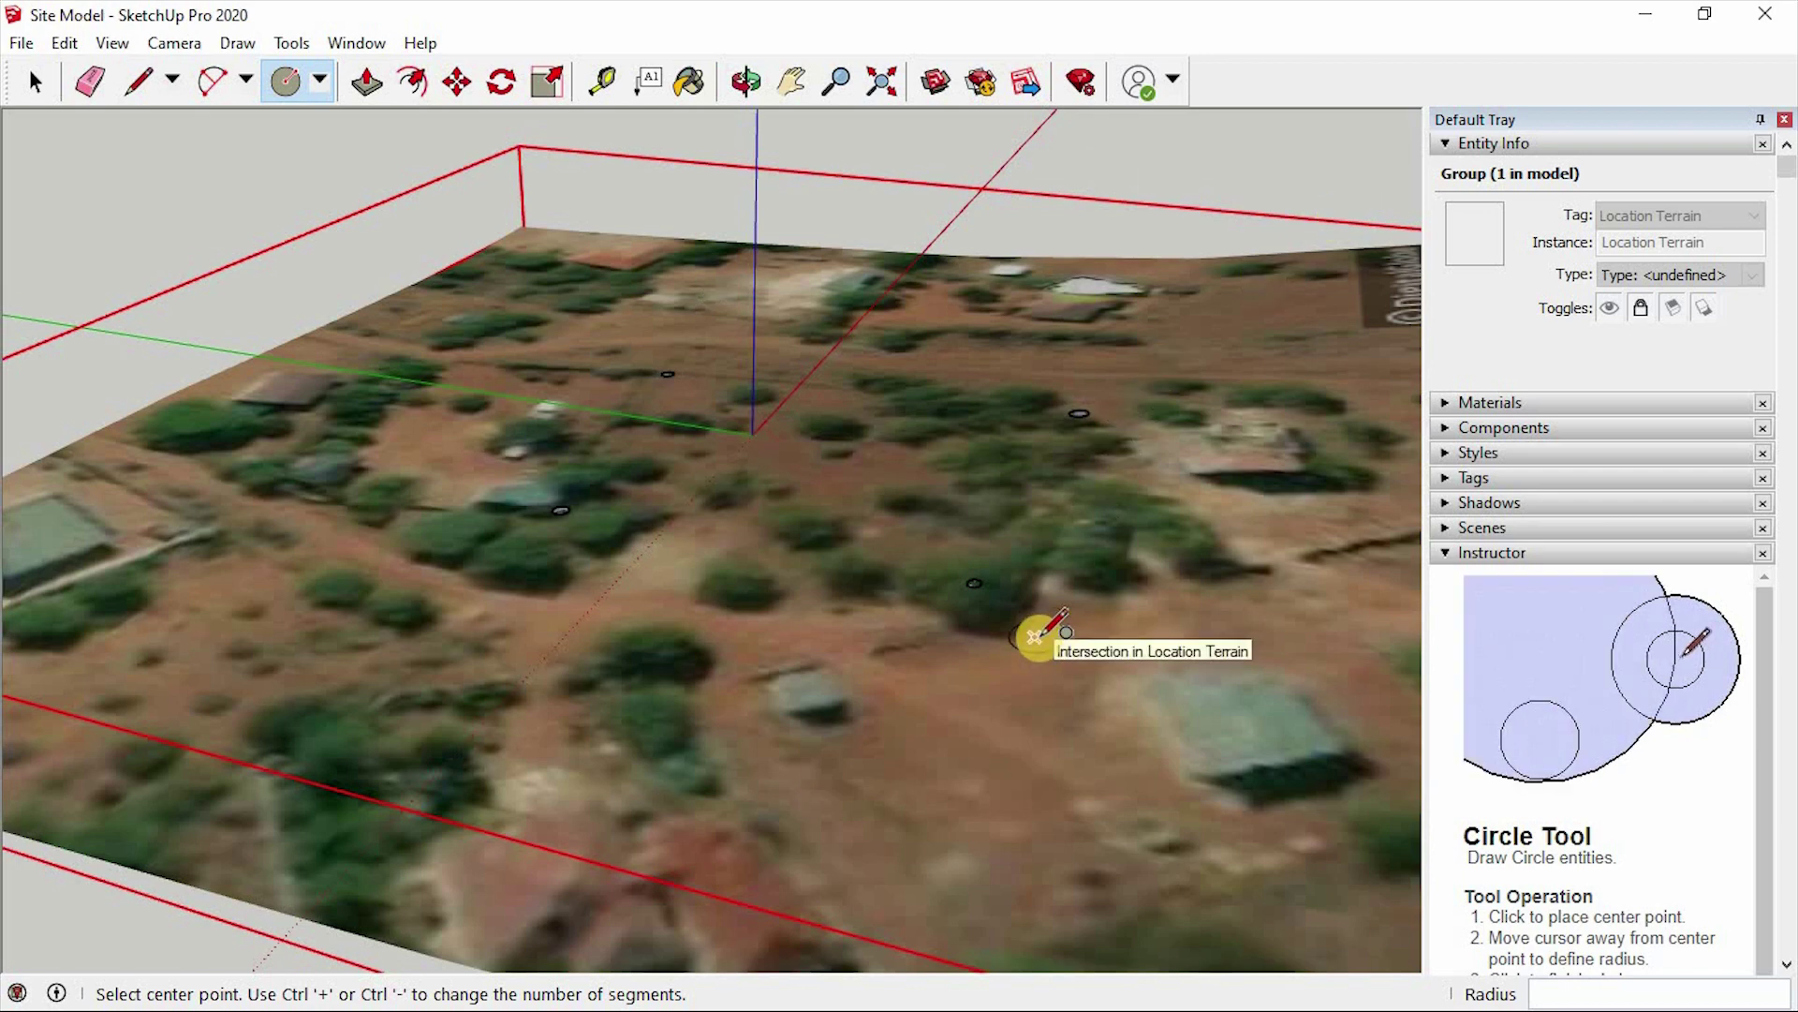
{"action": "key", "text": "super"}
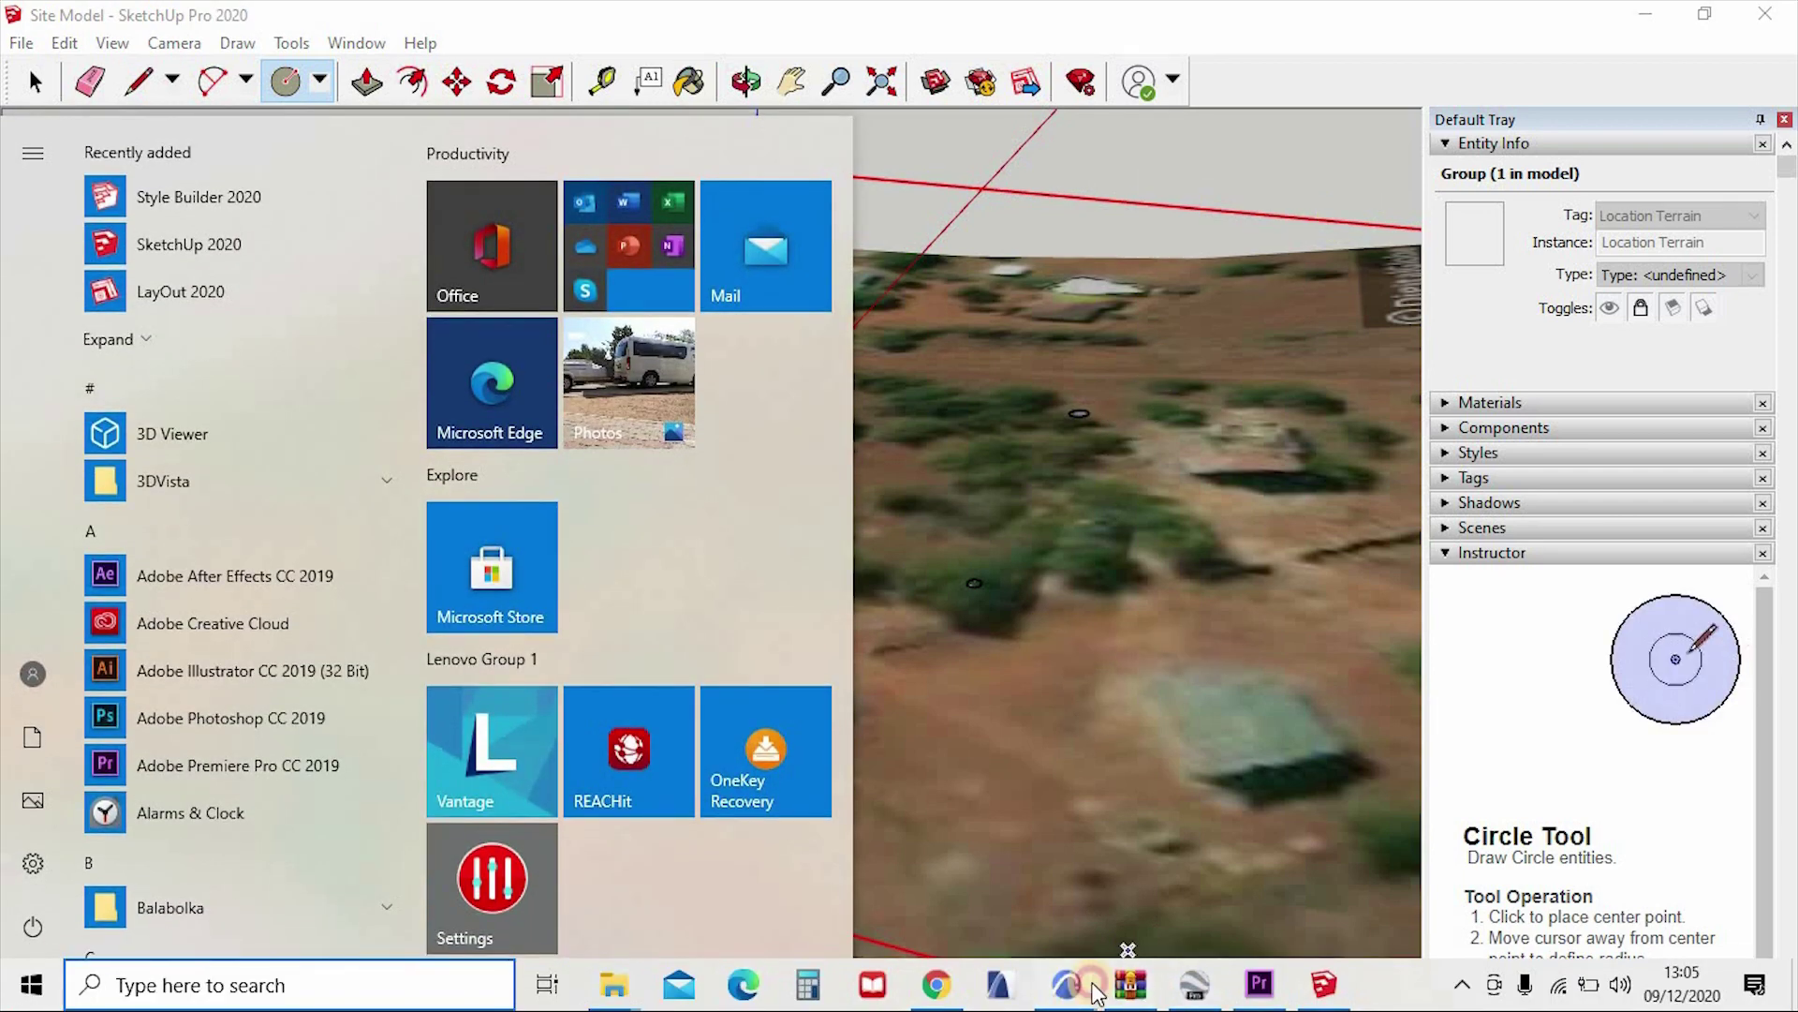
Switch to ArchiCAD and open the Ground Floor Plan
{"action": "mouse_move", "coordinate": [1072, 992]}
{"action": "left_click", "coordinate": [917, 857]}
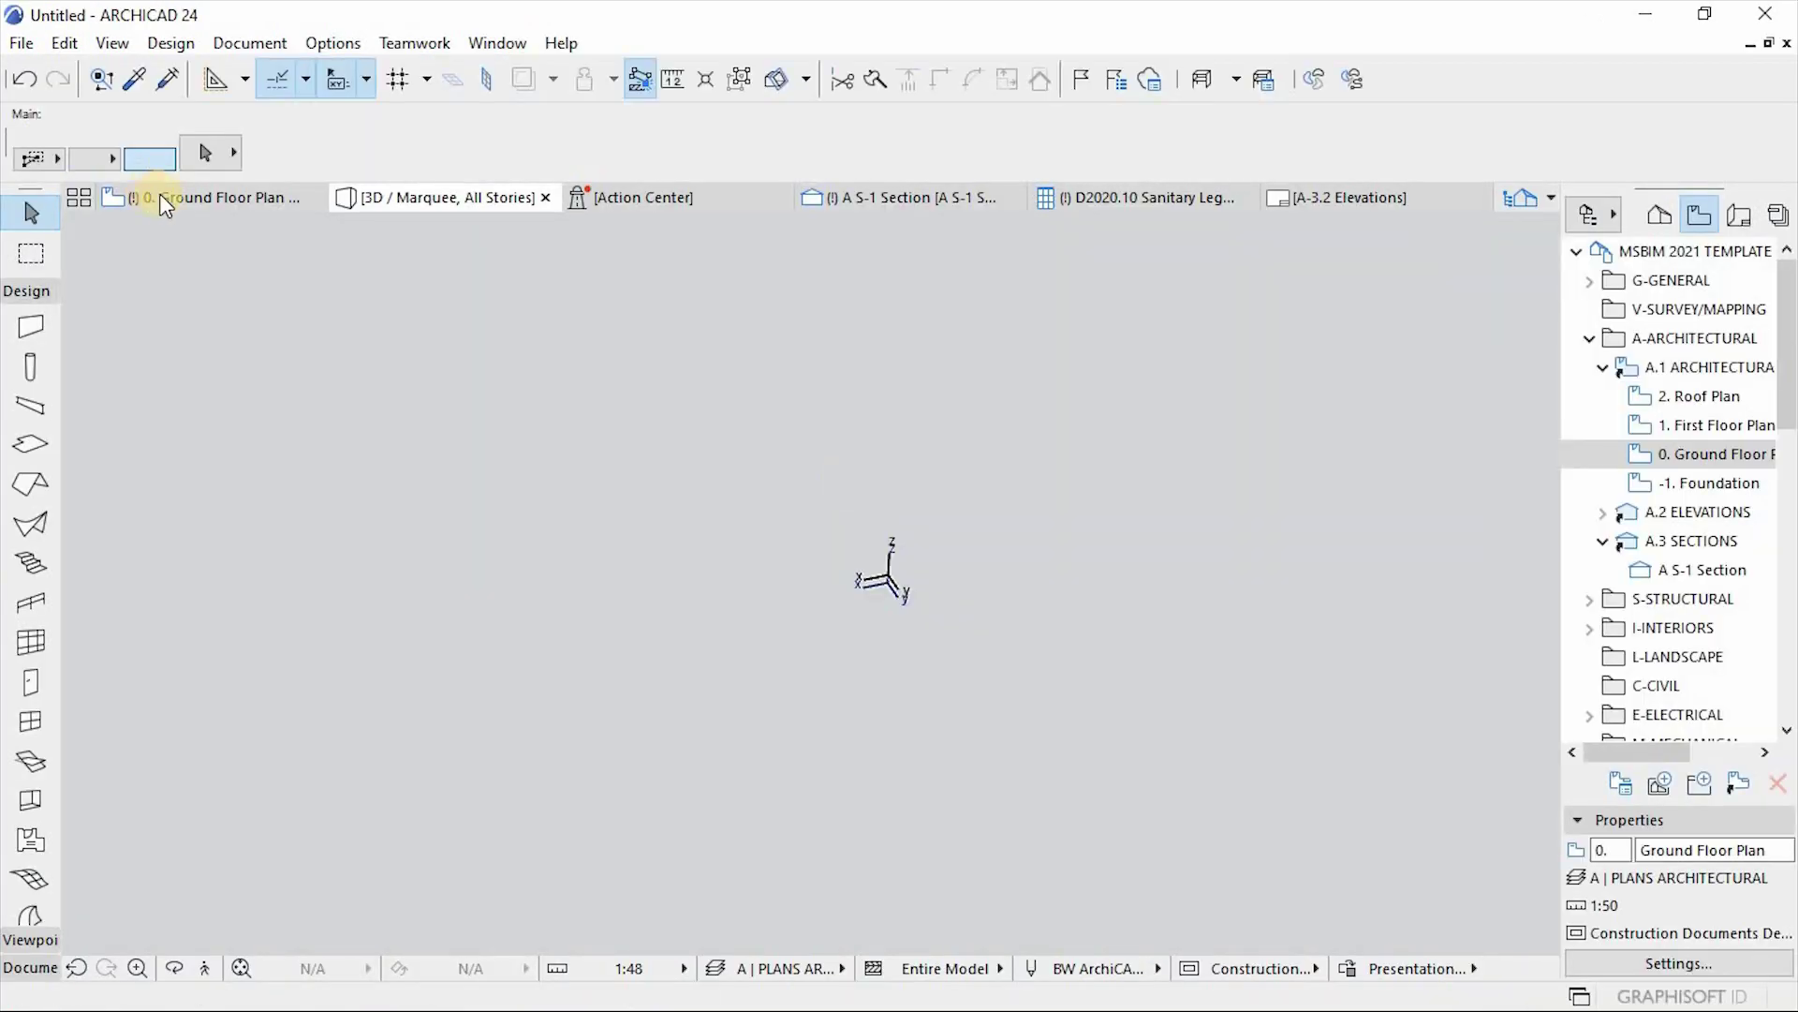
{"action": "left_click", "coordinate": [155, 198]}
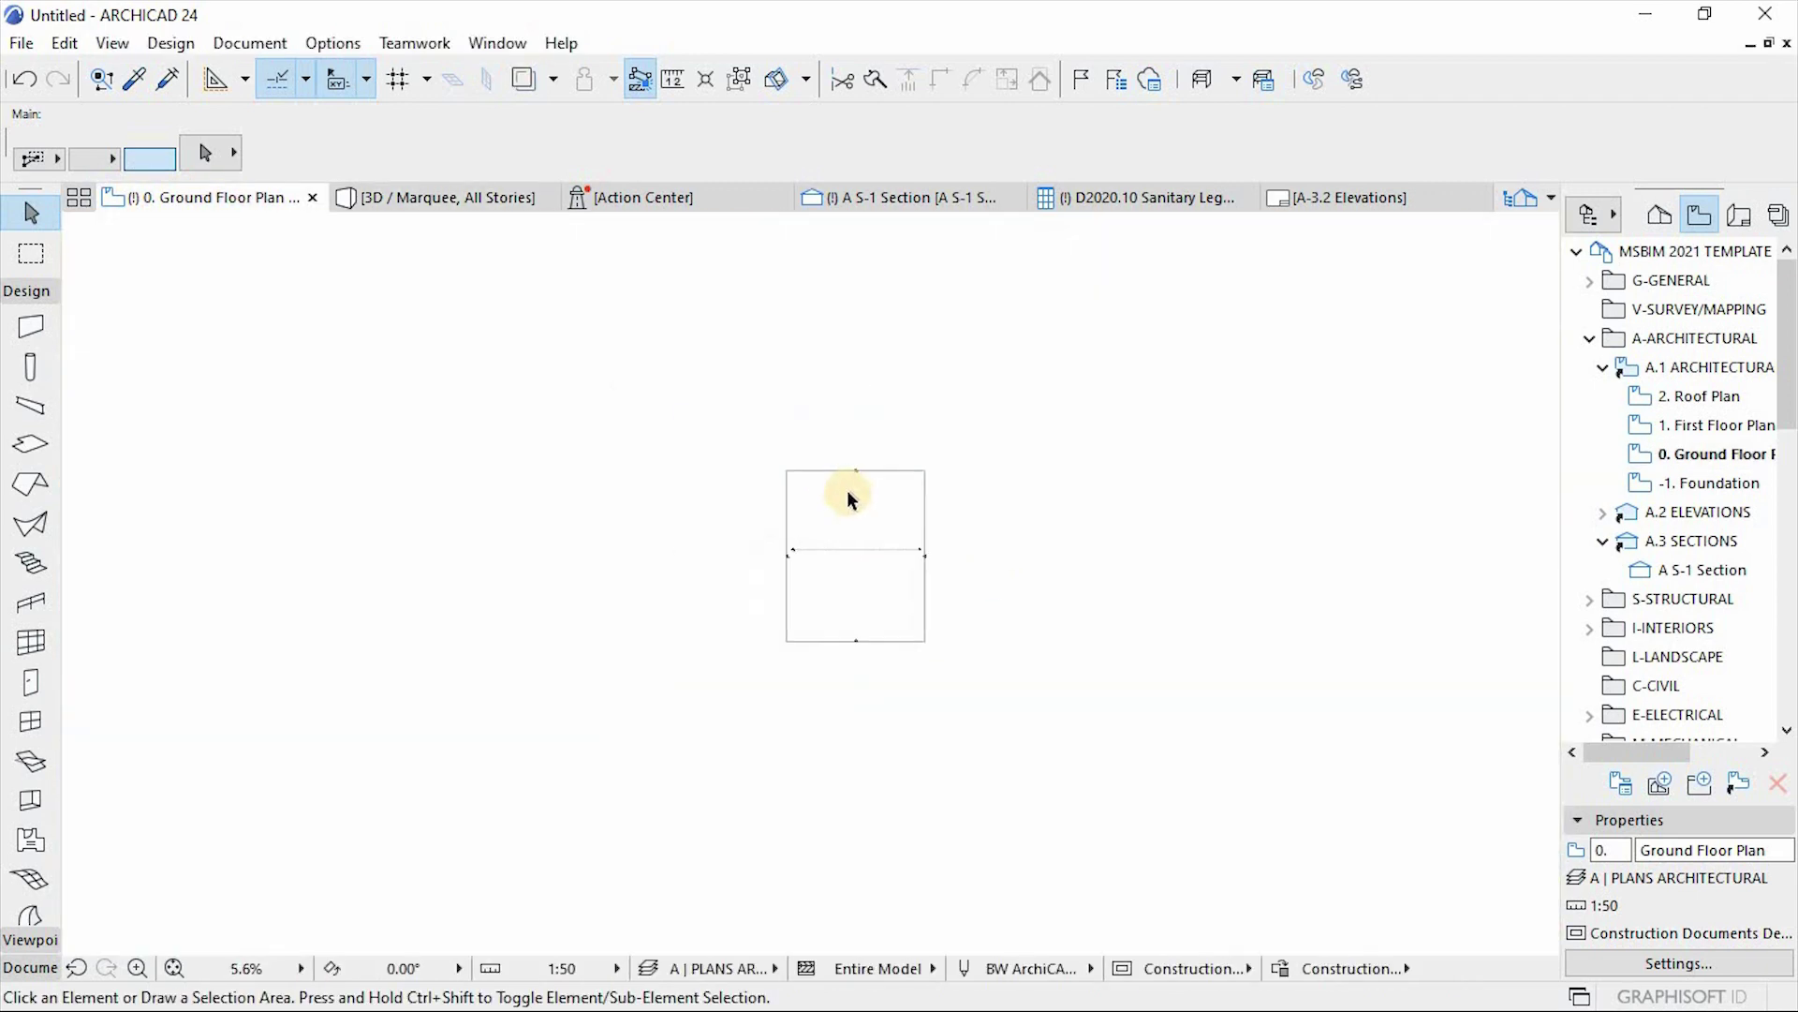
{"action": "scroll", "coordinate": [834, 526], "scroll_direction": "up", "scroll_amount": 3}
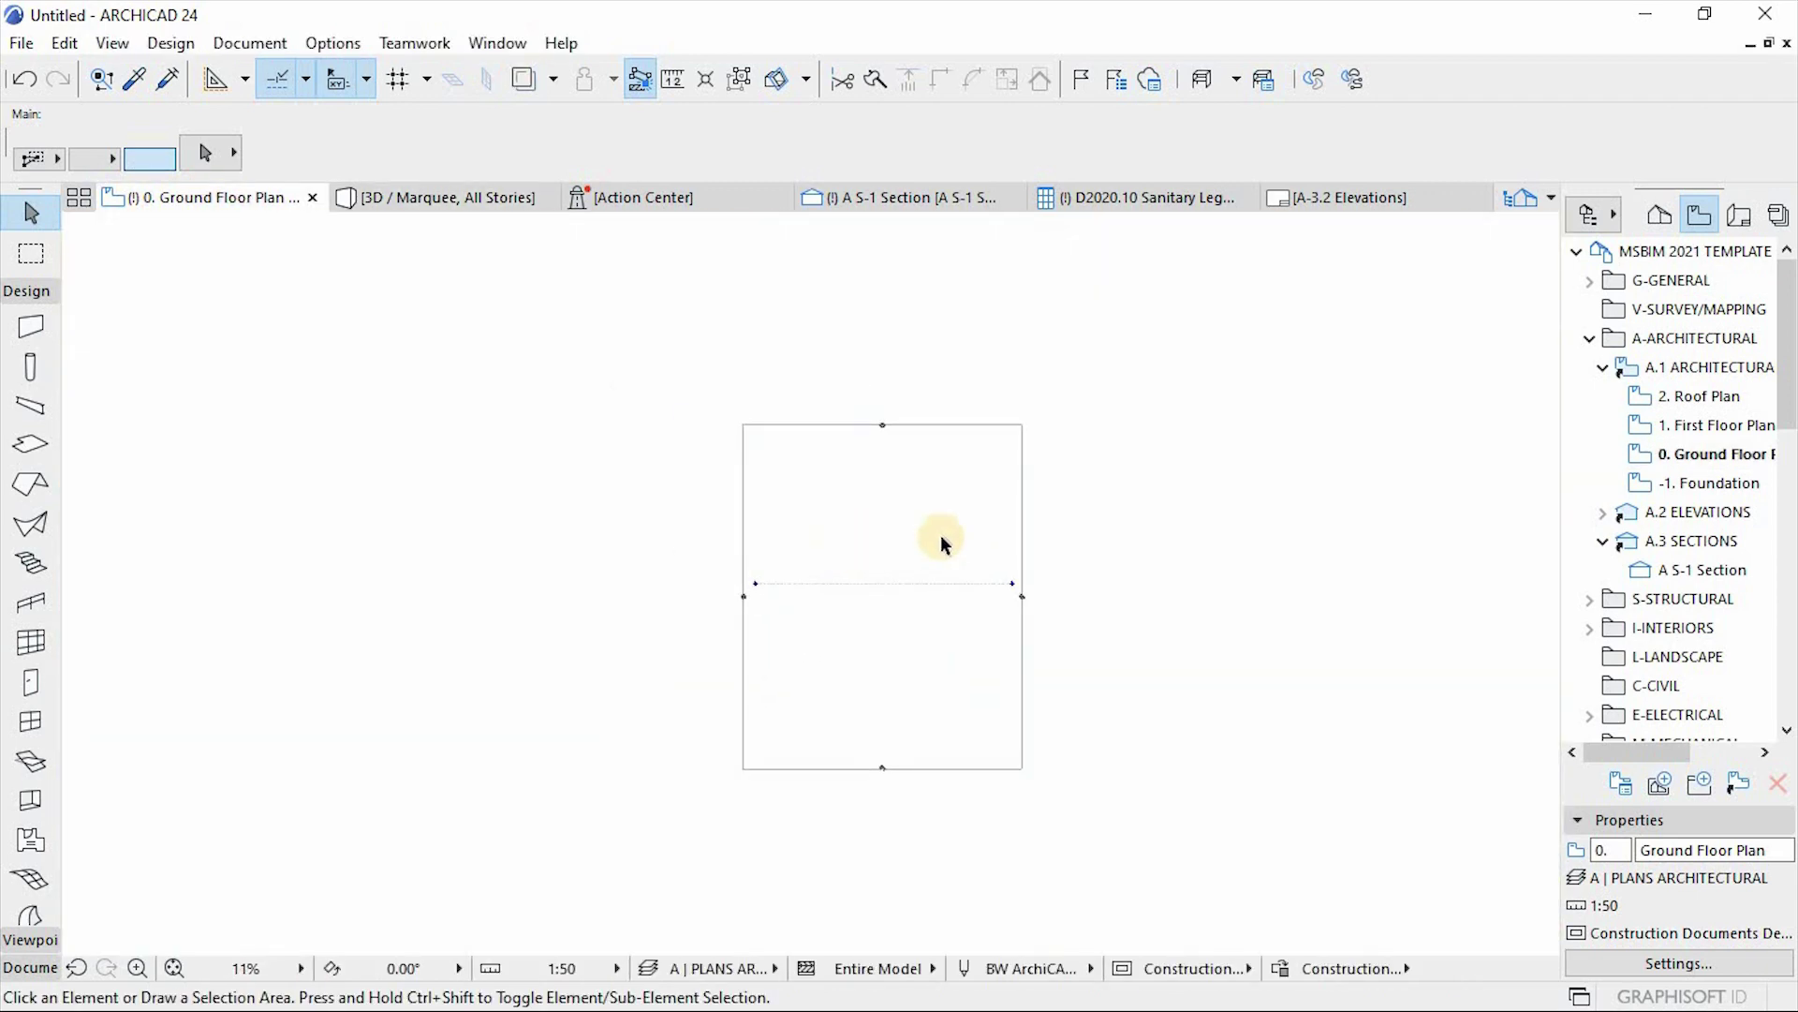
Merge the Site Model.skp SketchUp file from disk into the plan
{"action": "left_click", "coordinate": [18, 43]}
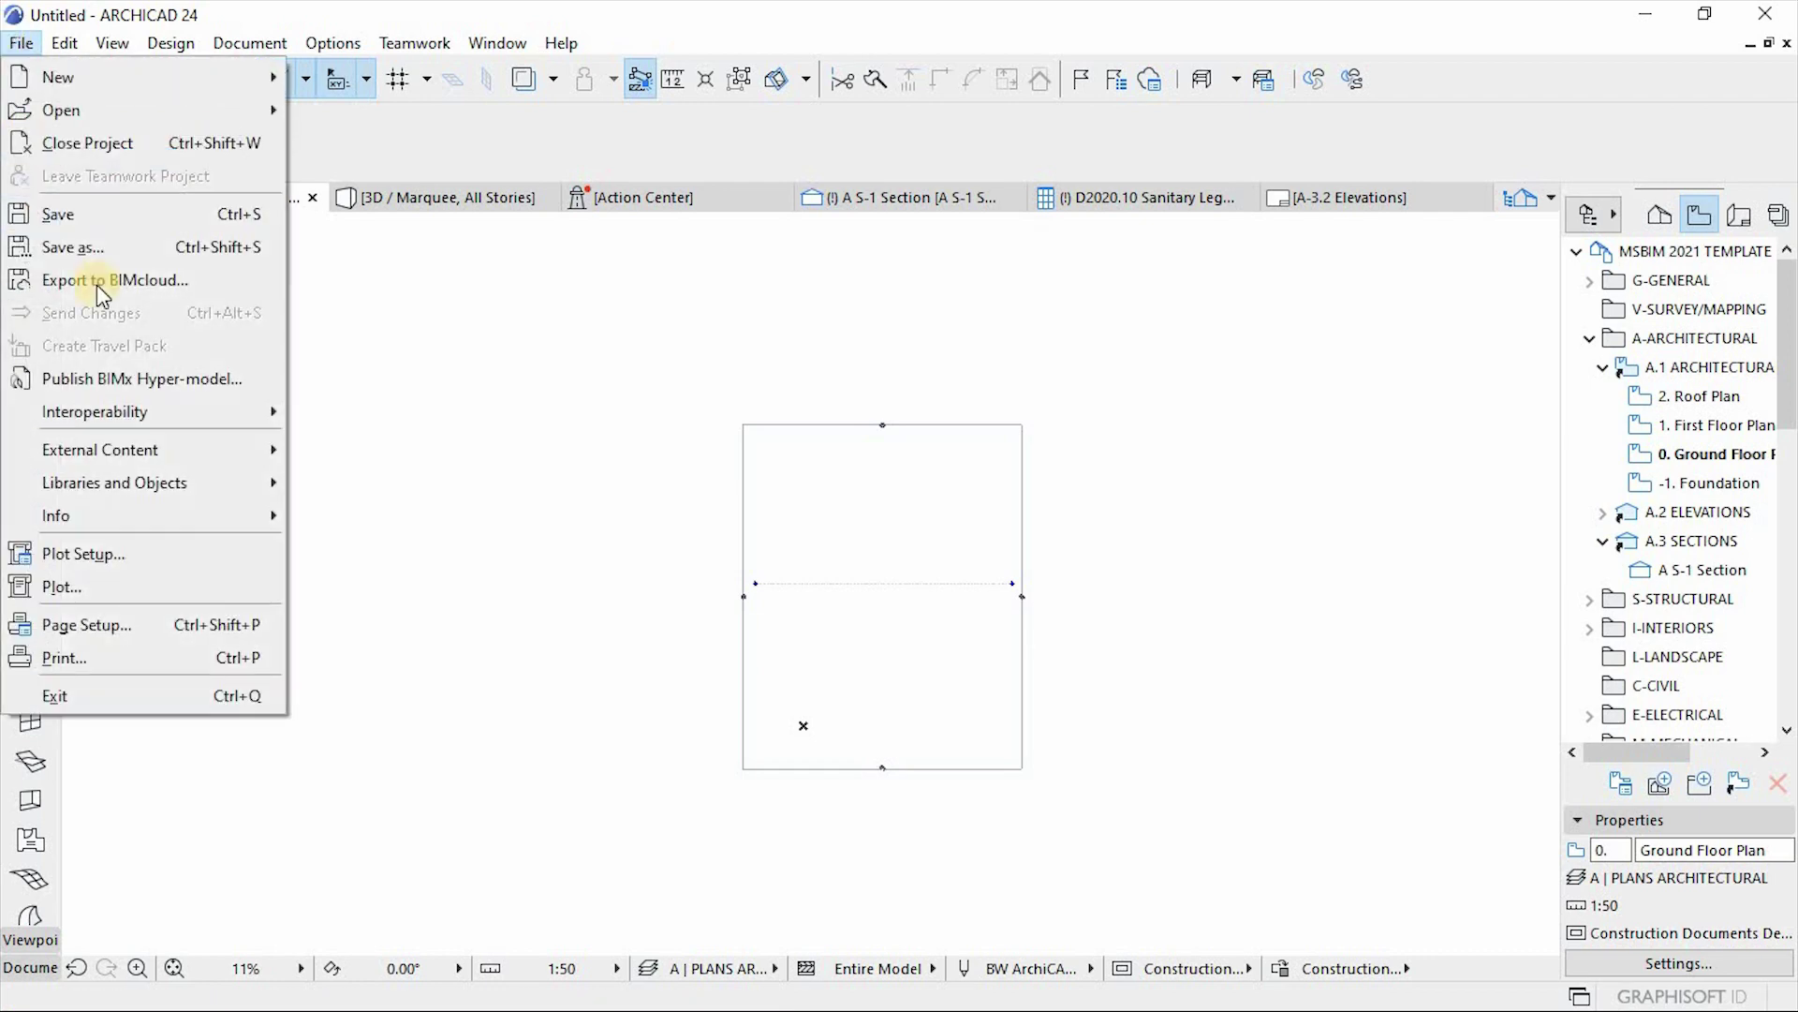
{"action": "mouse_move", "coordinate": [120, 408]}
{"action": "mouse_move", "coordinate": [427, 412]}
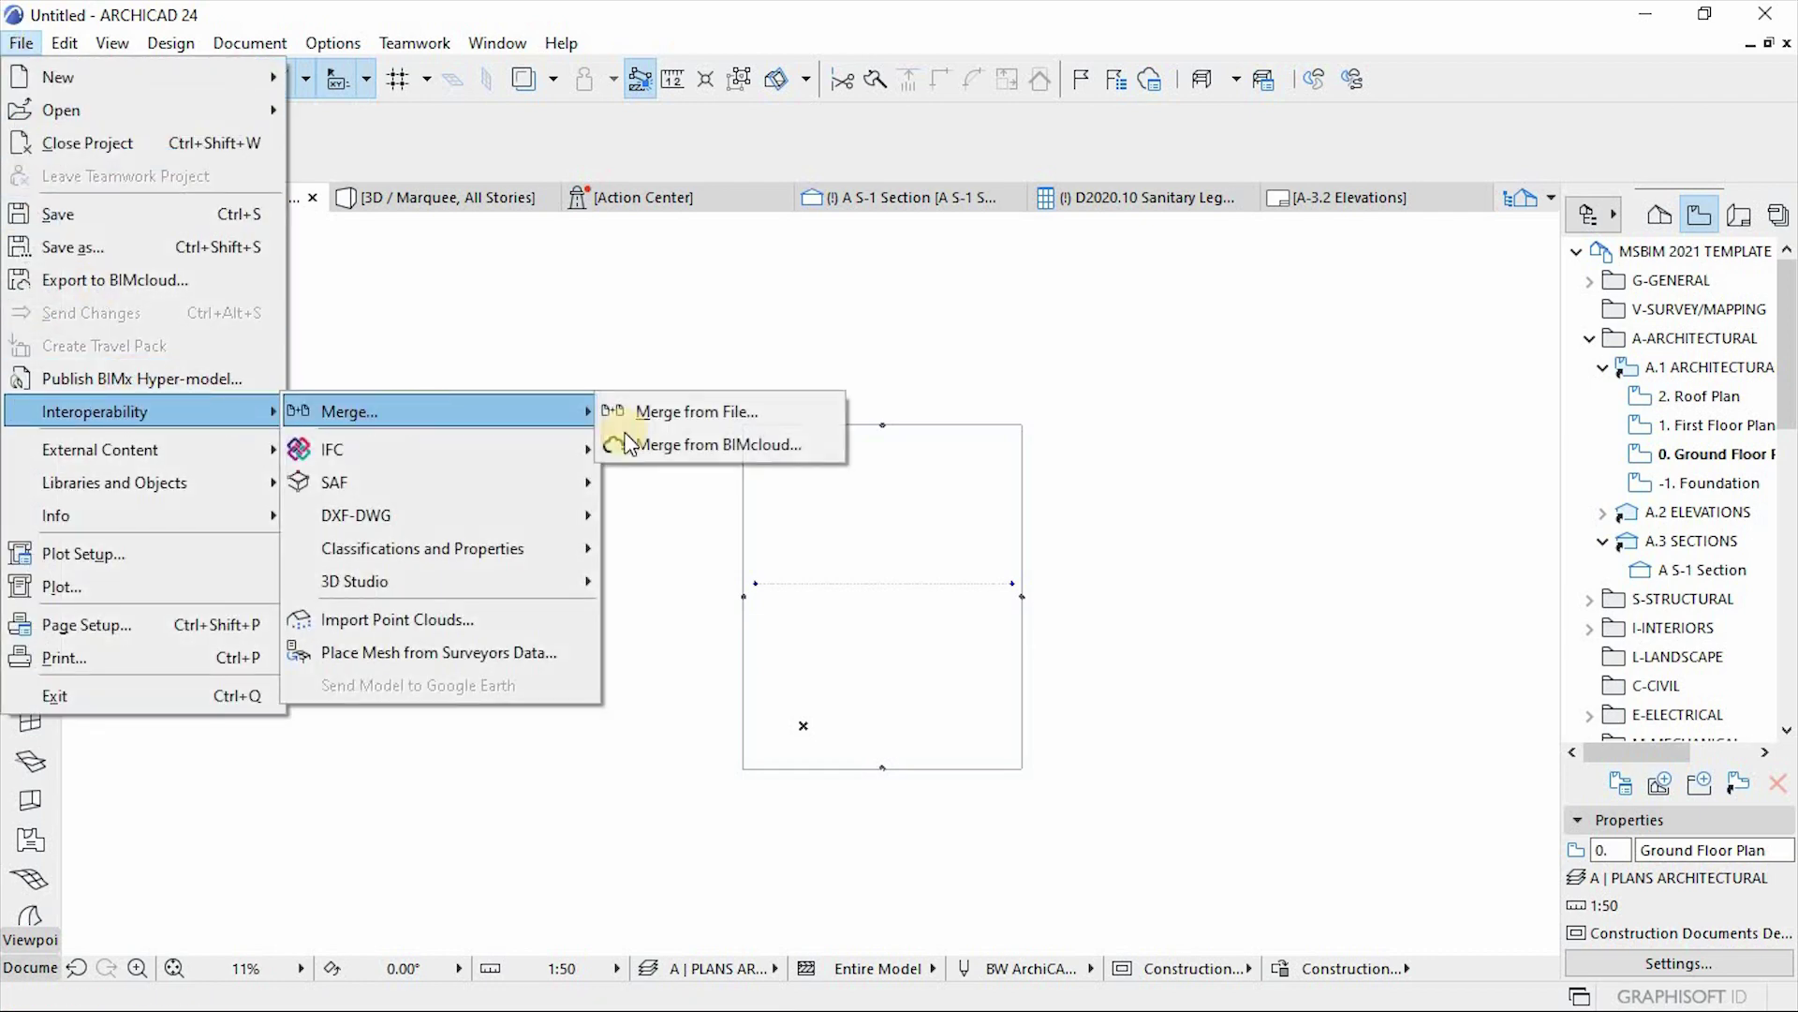
{"action": "left_click", "coordinate": [746, 410]}
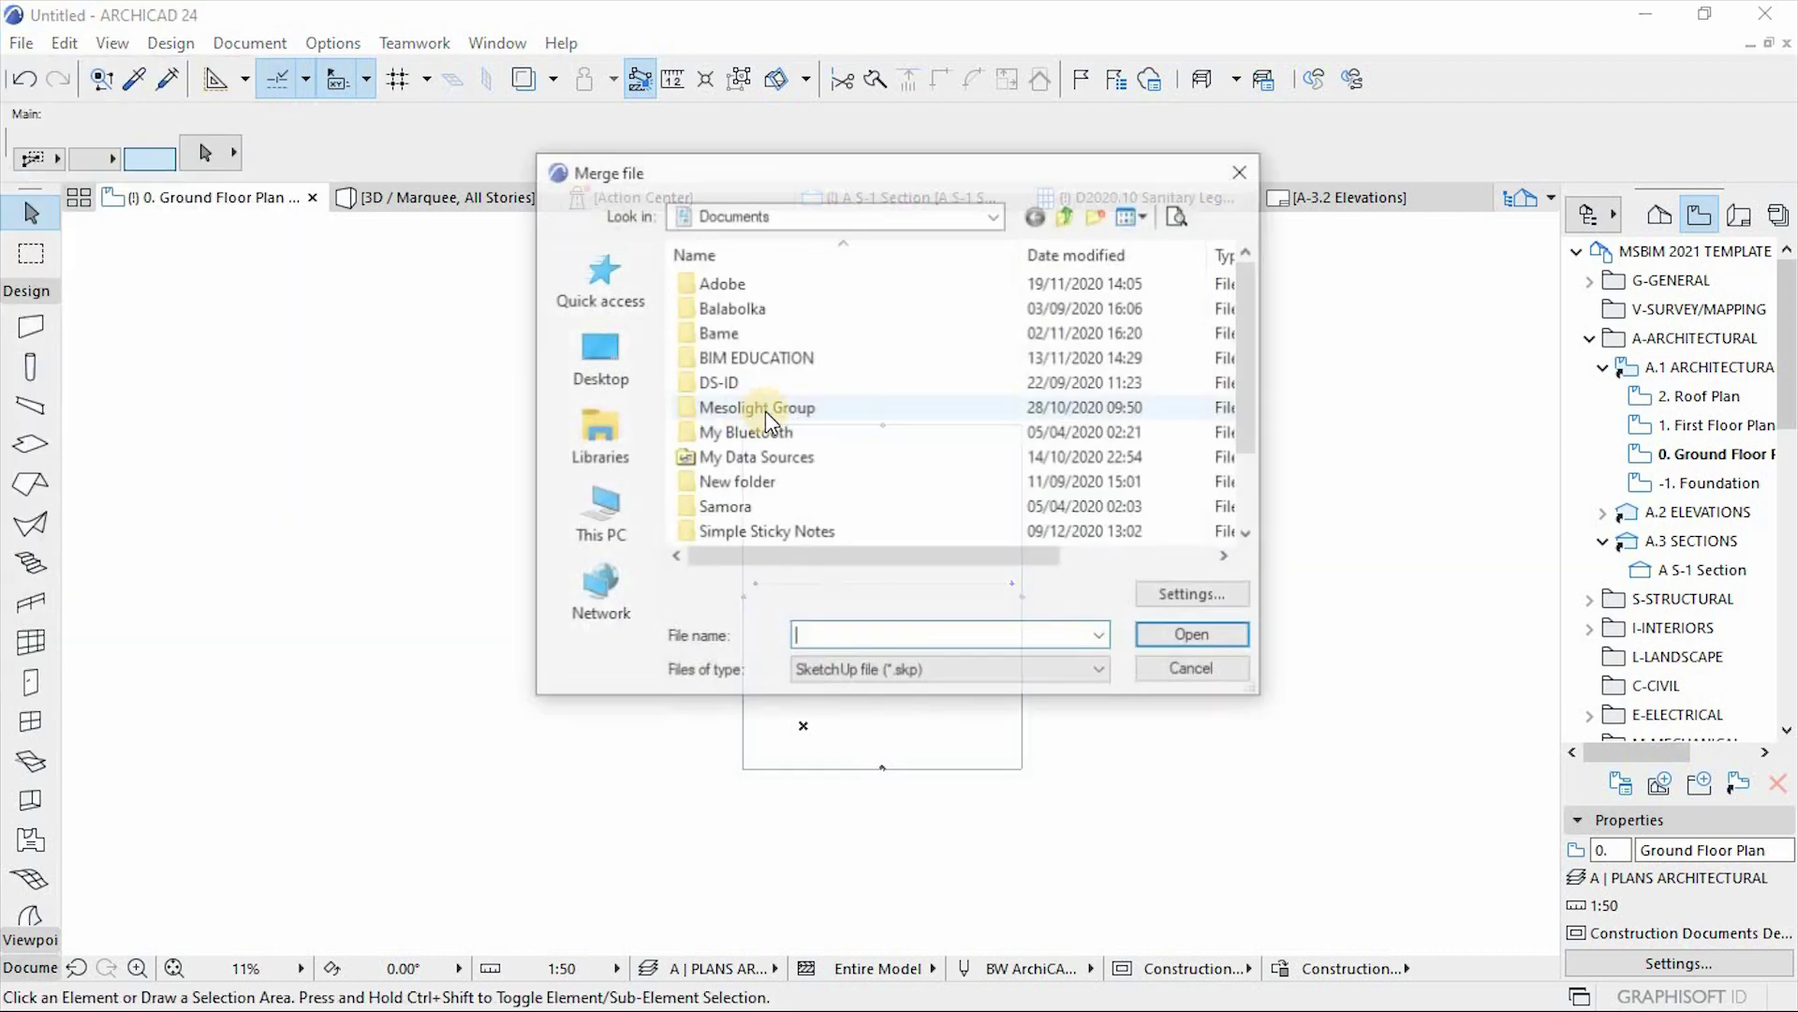
{"action": "scroll", "coordinate": [1245, 334], "scroll_direction": "down", "scroll_amount": 2}
{"action": "left_click", "coordinate": [746, 508]}
{"action": "left_click", "coordinate": [937, 671]}
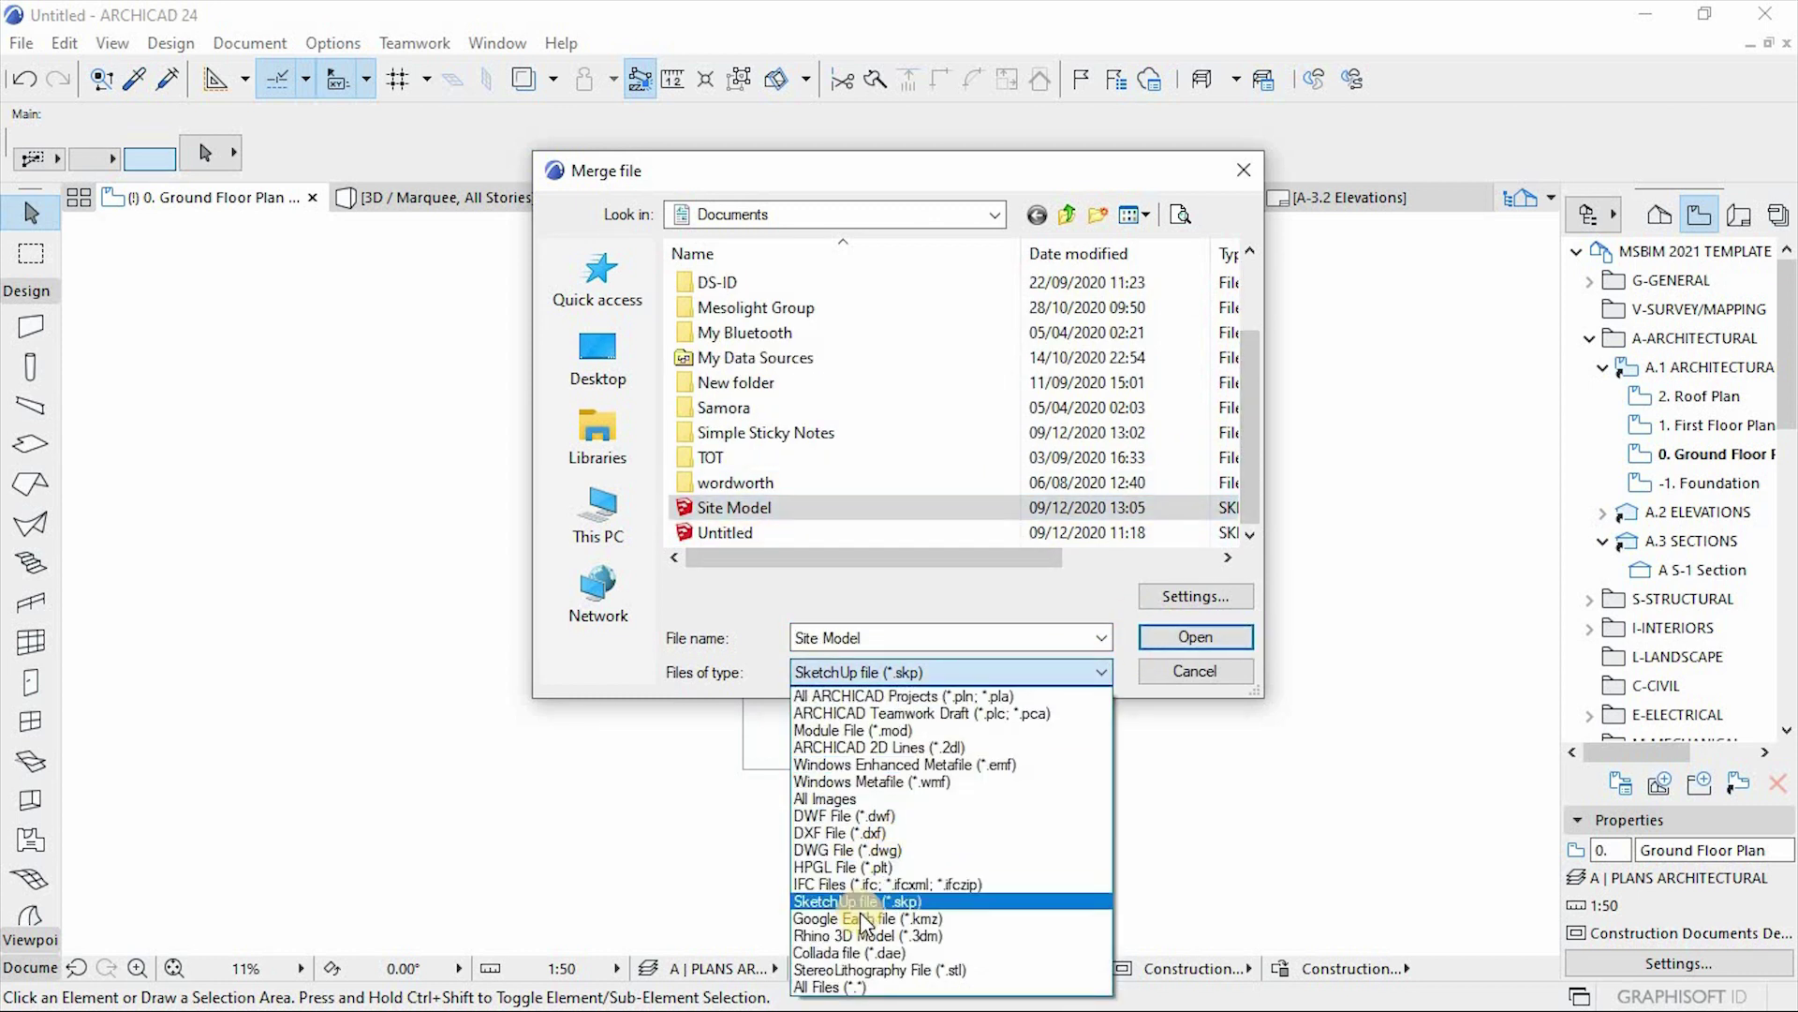
{"action": "left_click", "coordinate": [866, 901]}
{"action": "left_click", "coordinate": [931, 562]}
{"action": "left_click", "coordinate": [1188, 638]}
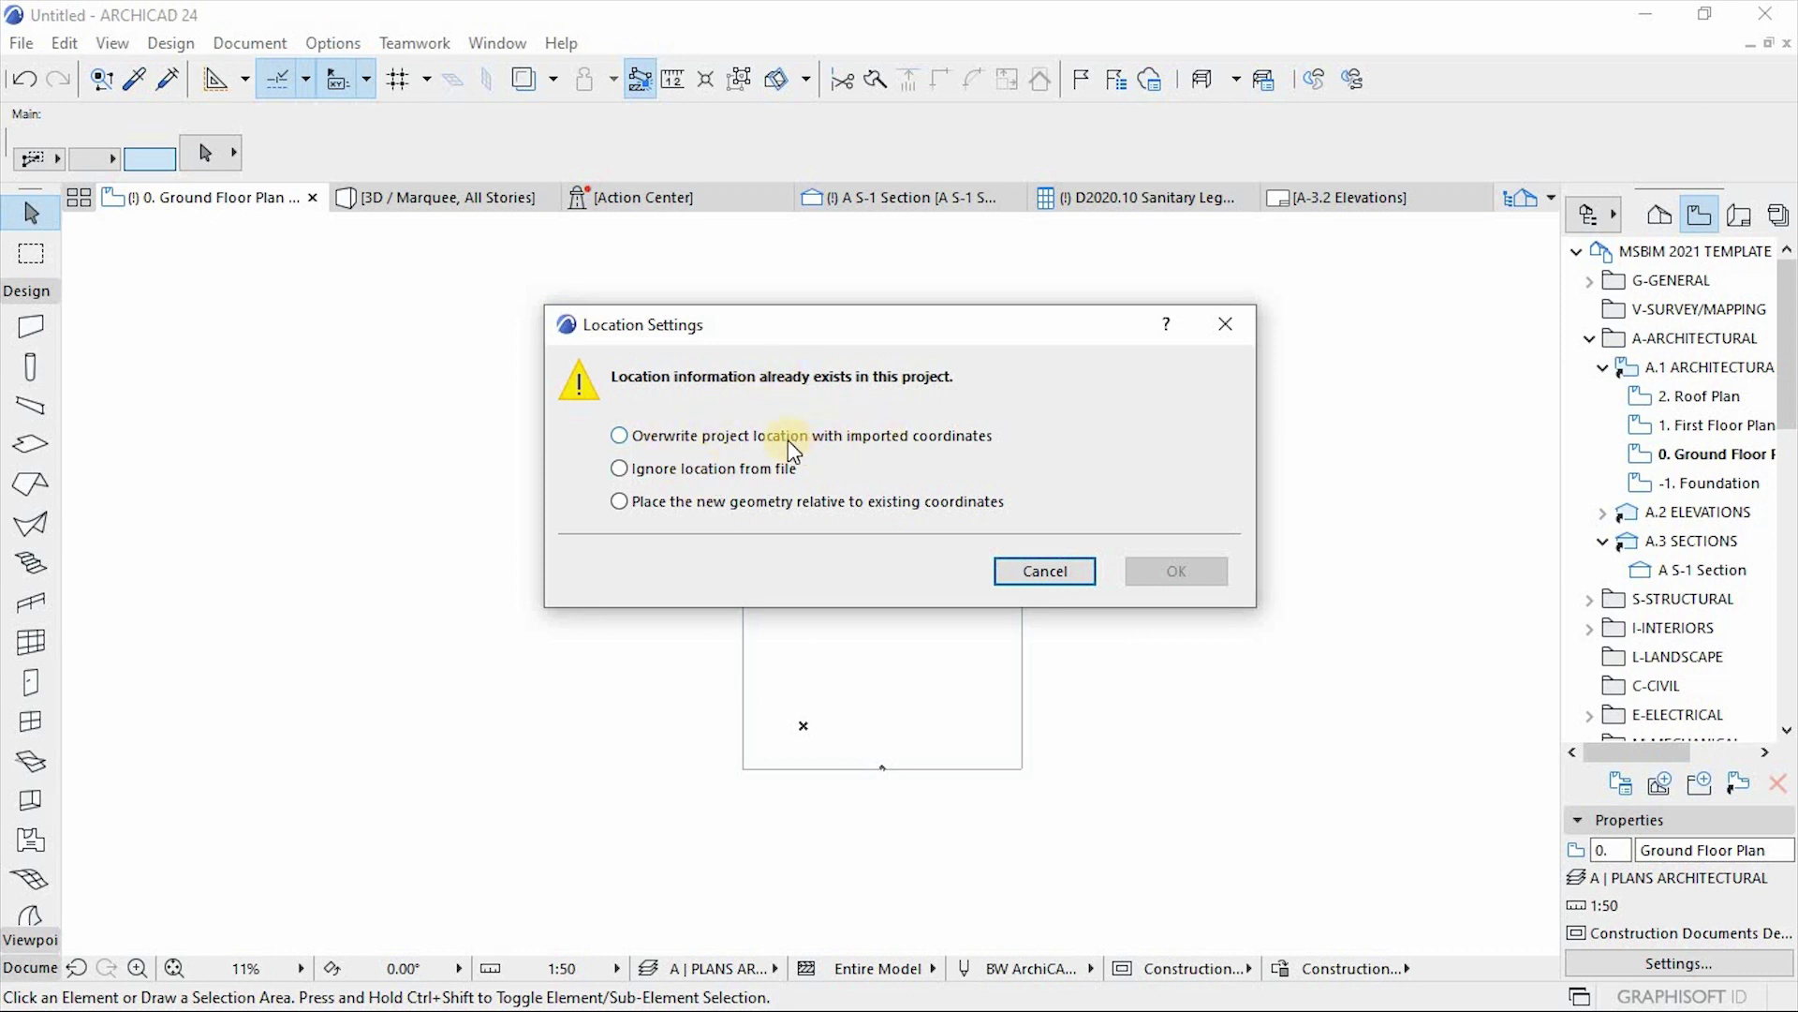
Overwrite the project location with the imported coordinates and place the merged model's anchor
{"action": "left_click", "coordinate": [620, 436]}
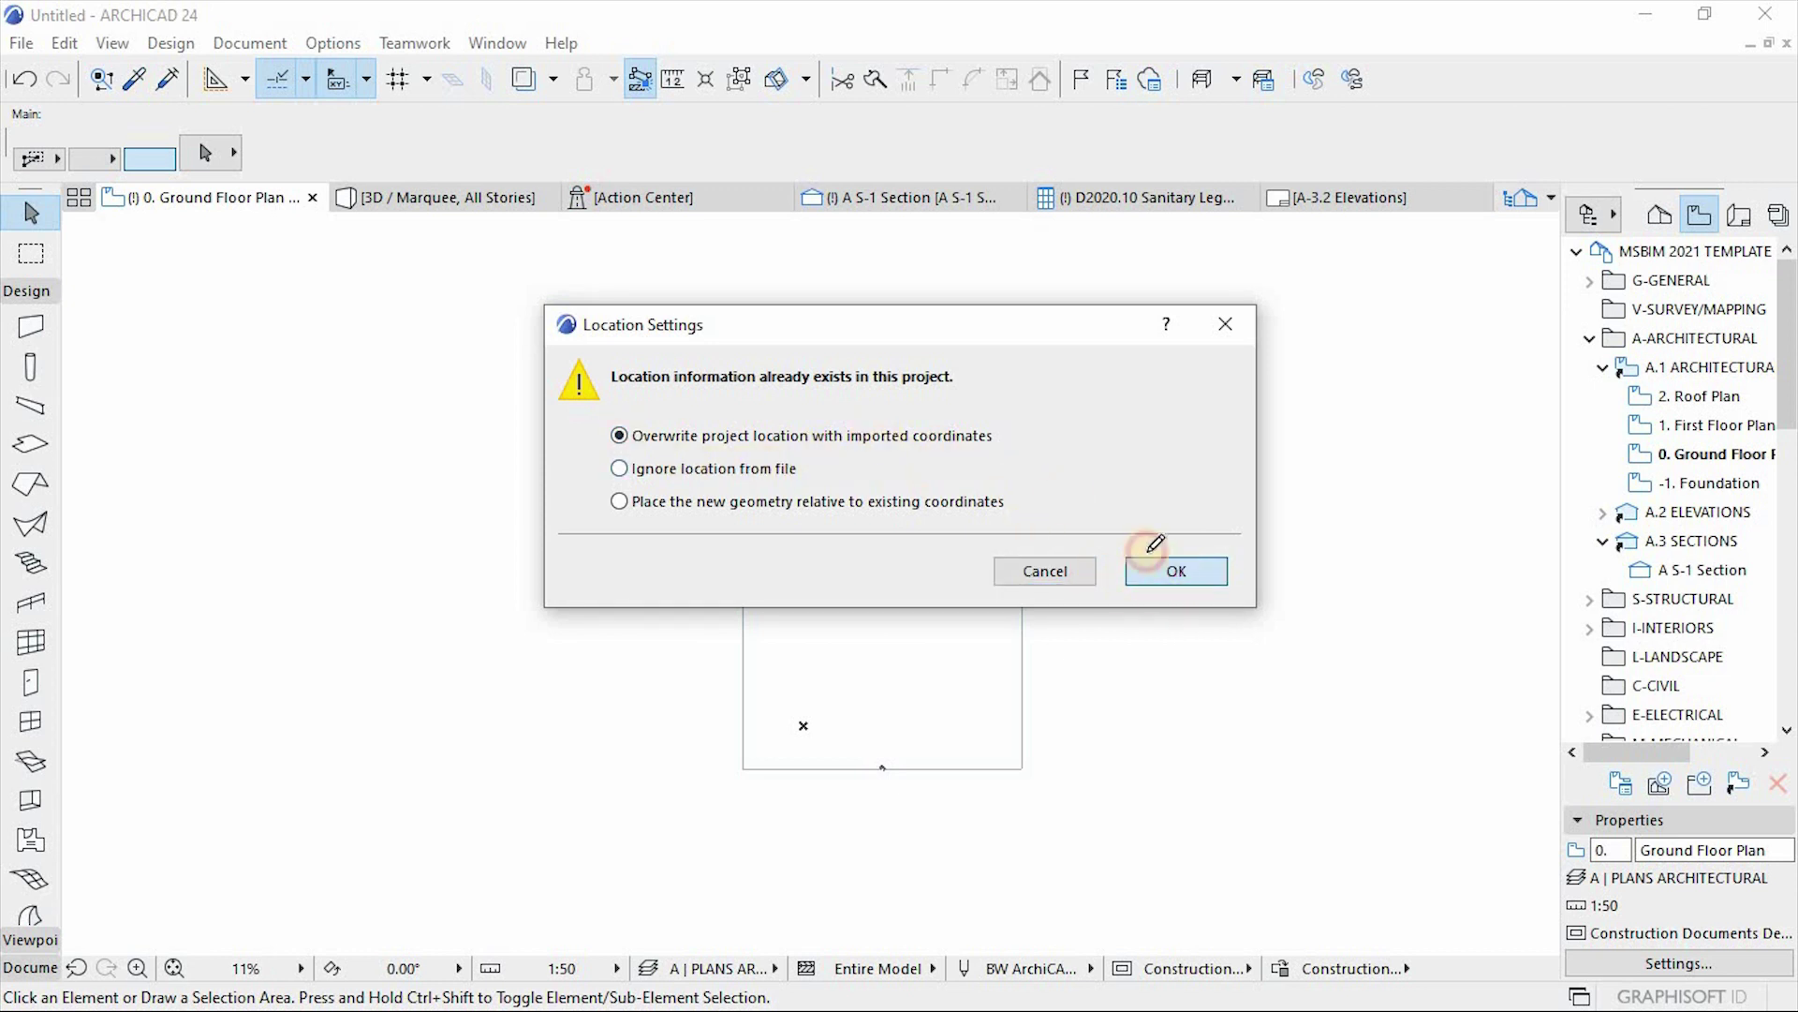
{"action": "left_click", "coordinate": [1175, 568]}
{"action": "scroll", "coordinate": [804, 728], "scroll_direction": "up", "scroll_amount": 4}
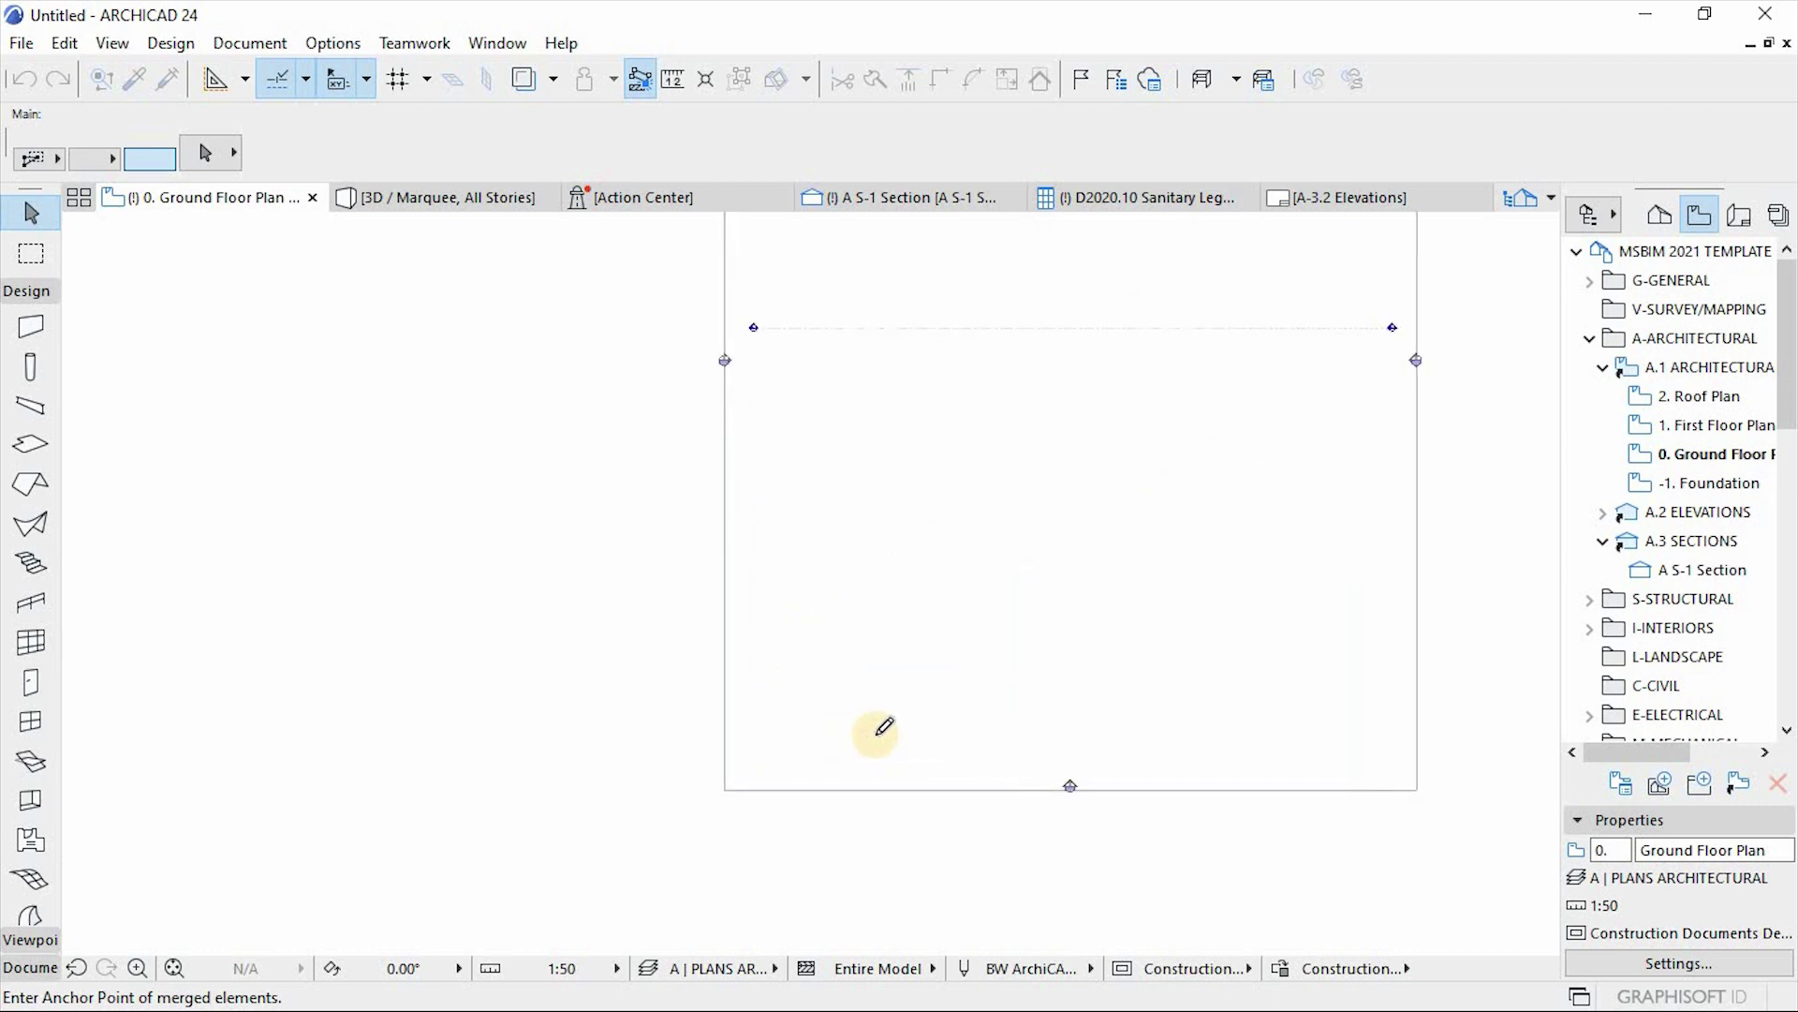
{"action": "left_click", "coordinate": [879, 677]}
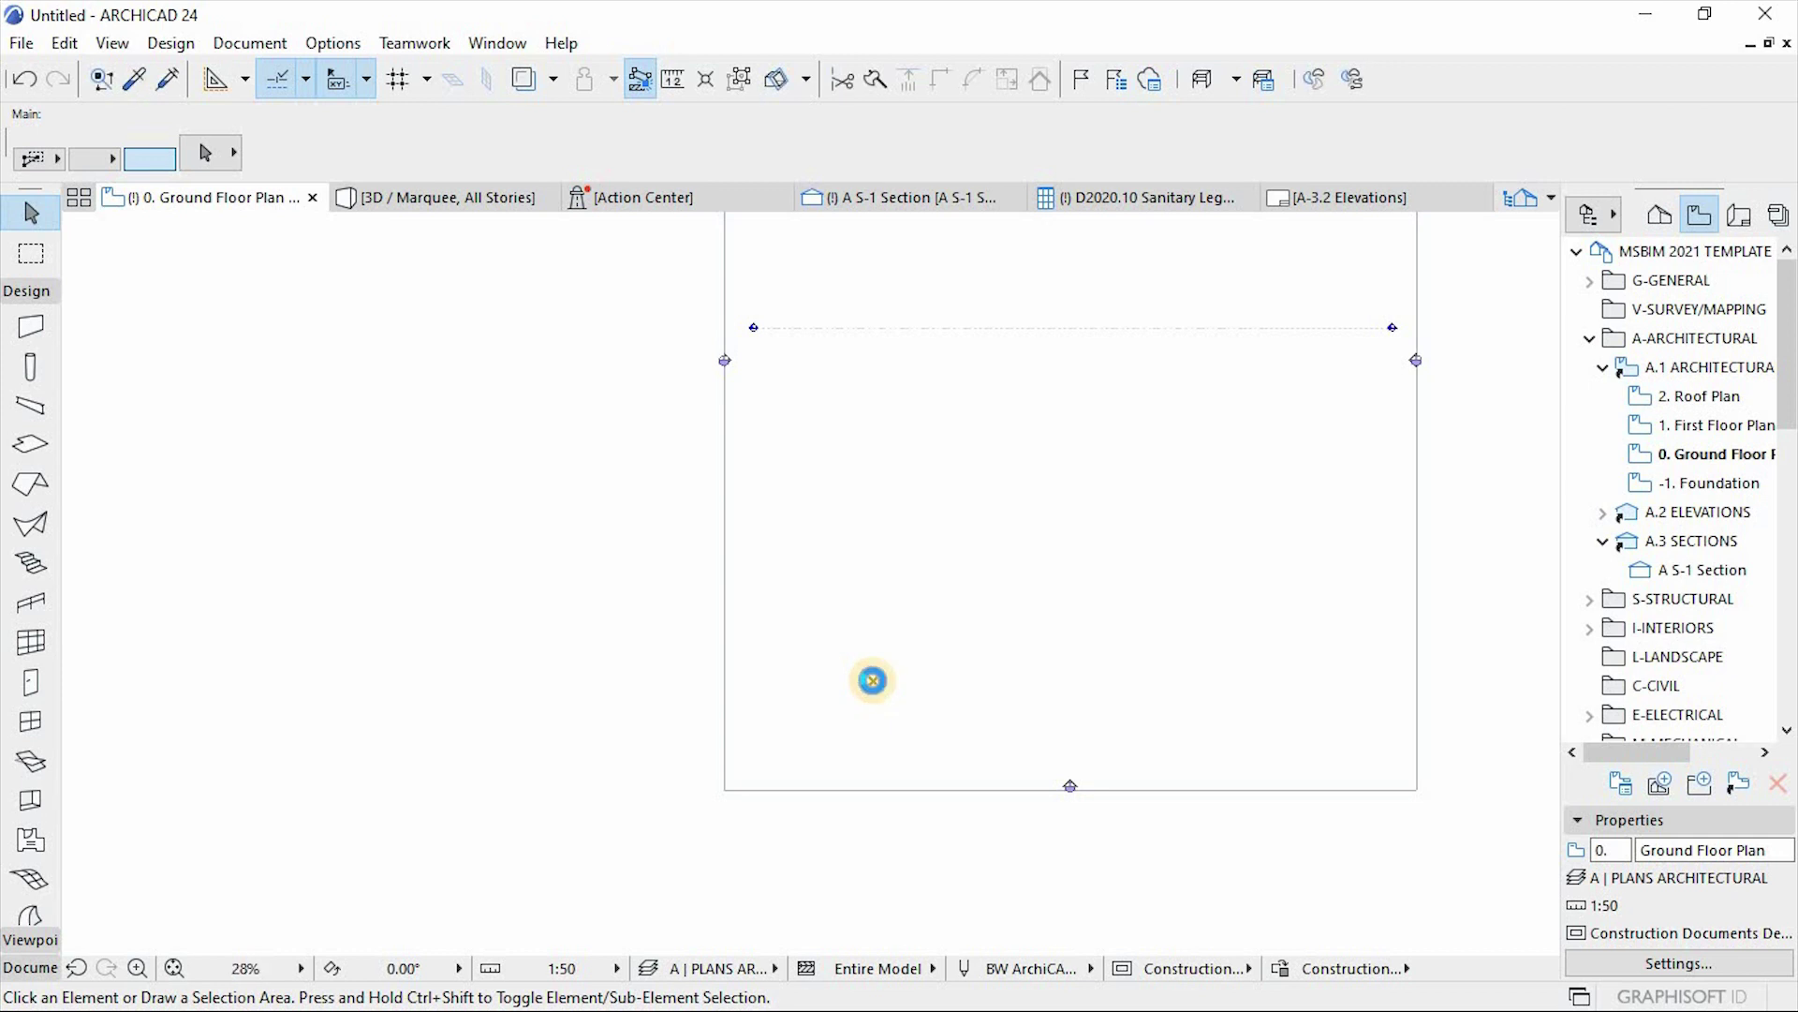
Orbit the merged satellite-image terrain in 3D from several angles, then go back to the Ground Floor Plan
{"action": "scroll", "coordinate": [871, 683], "scroll_direction": "down", "scroll_amount": 10}
{"action": "scroll", "coordinate": [735, 810], "scroll_direction": "up", "scroll_amount": 2}
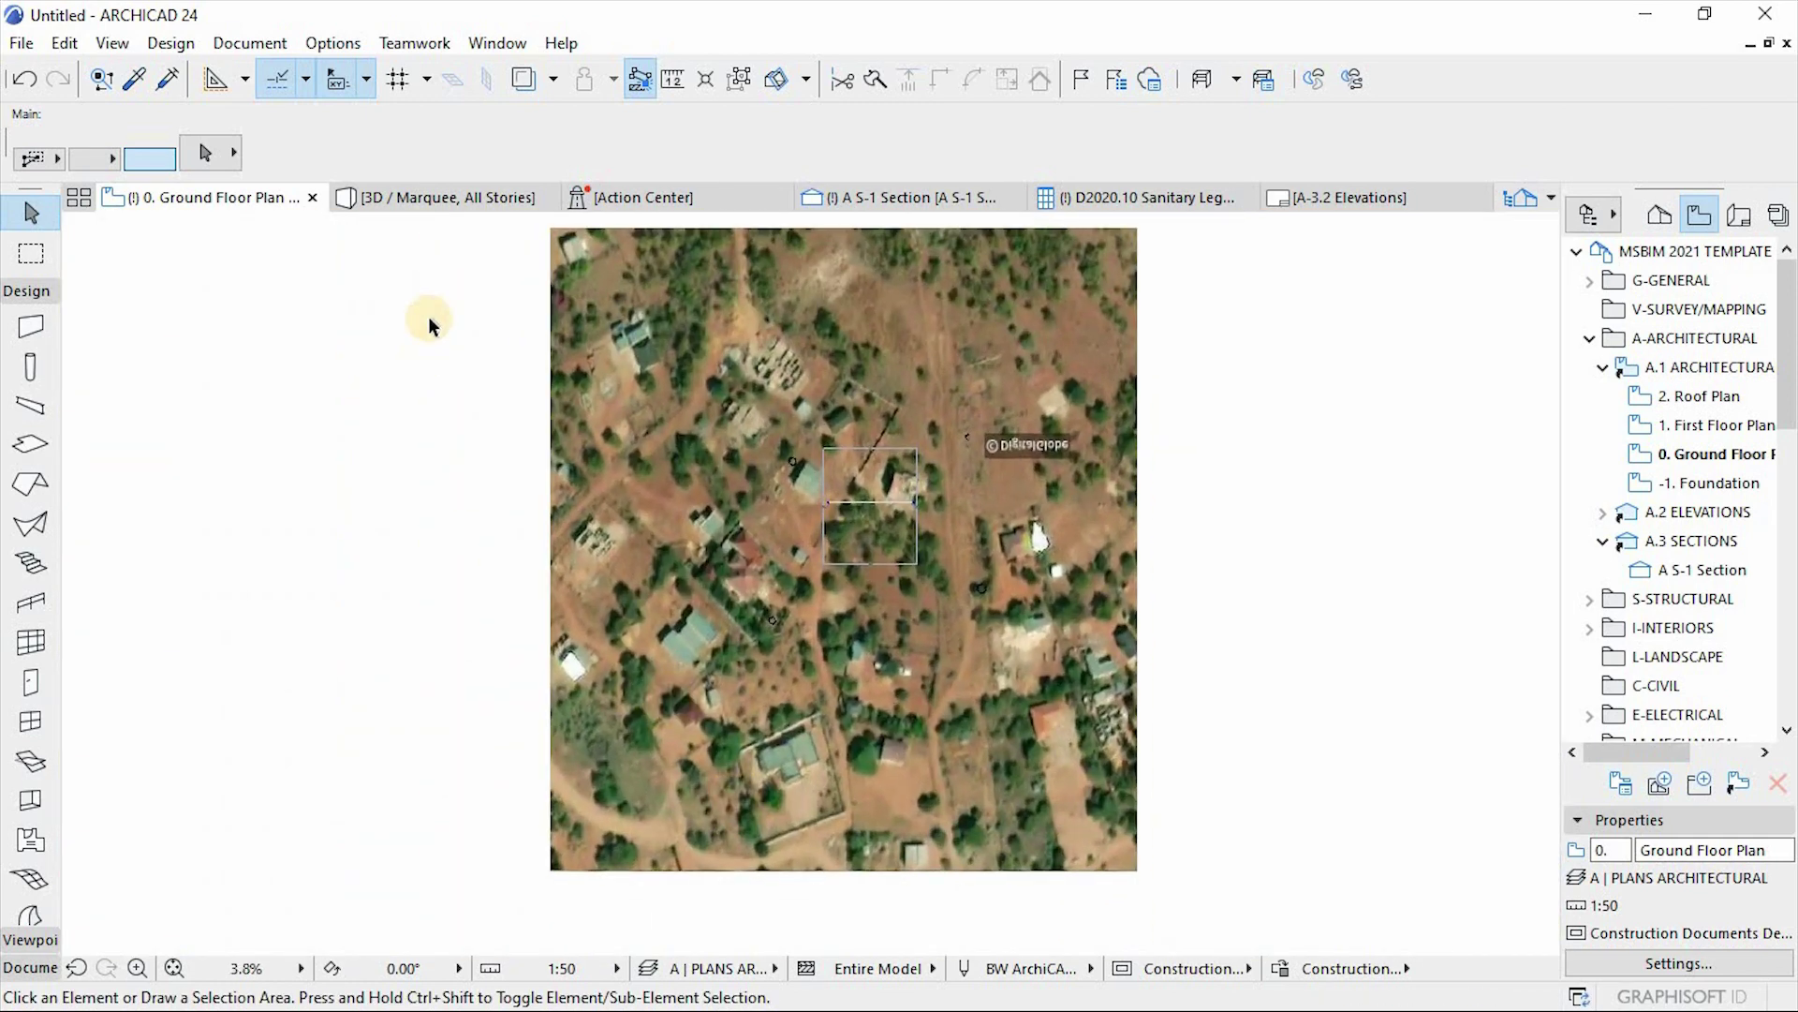
{"action": "scroll", "coordinate": [590, 622], "scroll_direction": "down", "scroll_amount": 2}
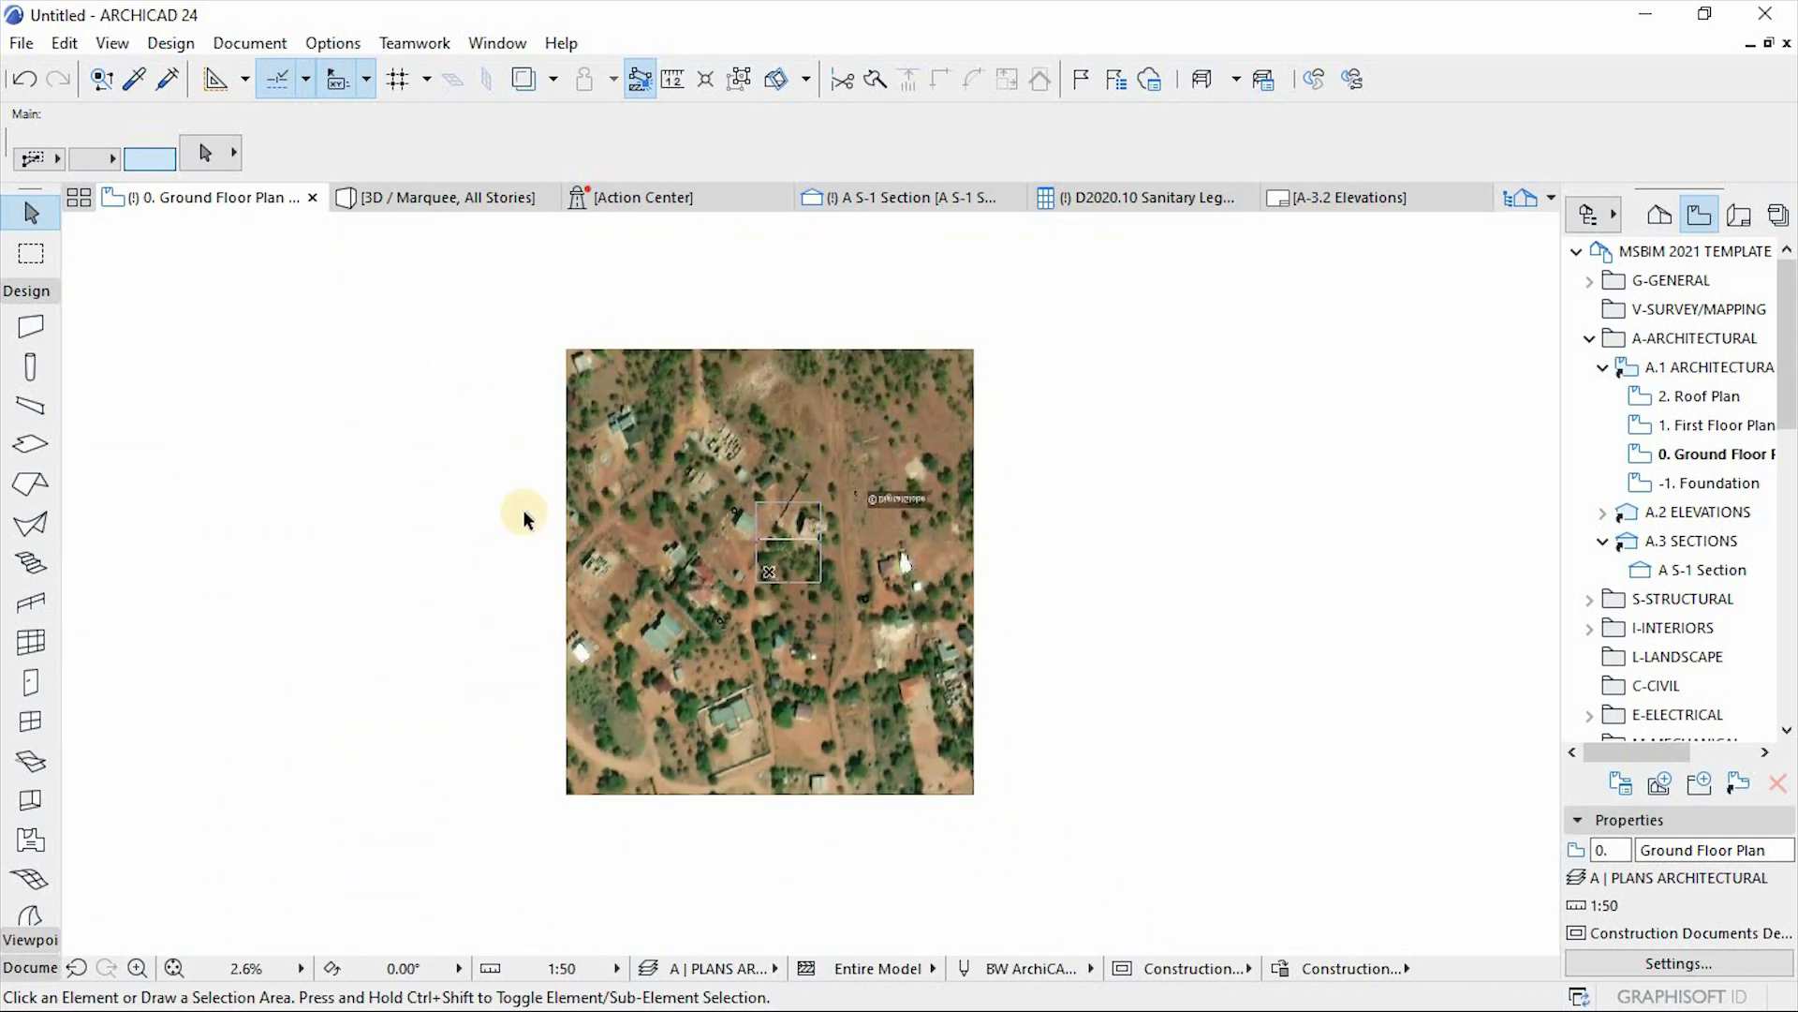
{"action": "scroll", "coordinate": [523, 518], "scroll_direction": "up", "scroll_amount": 1}
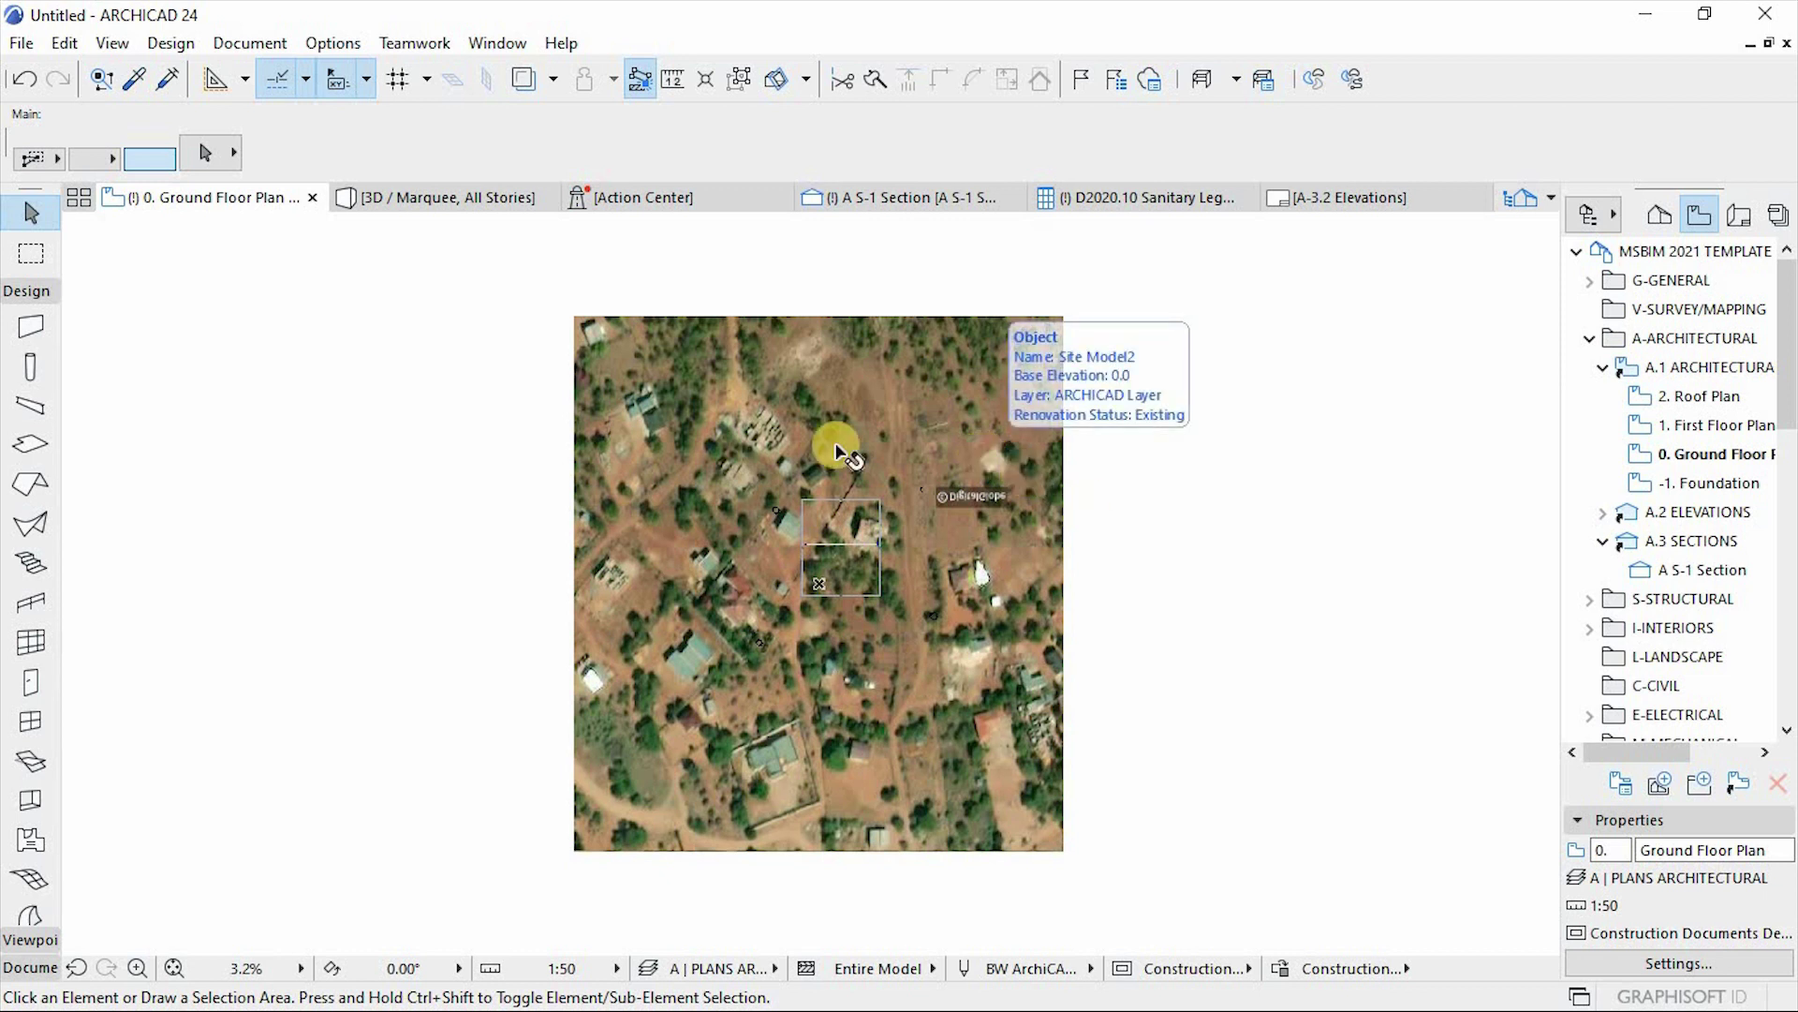
{"action": "left_click", "coordinate": [401, 196]}
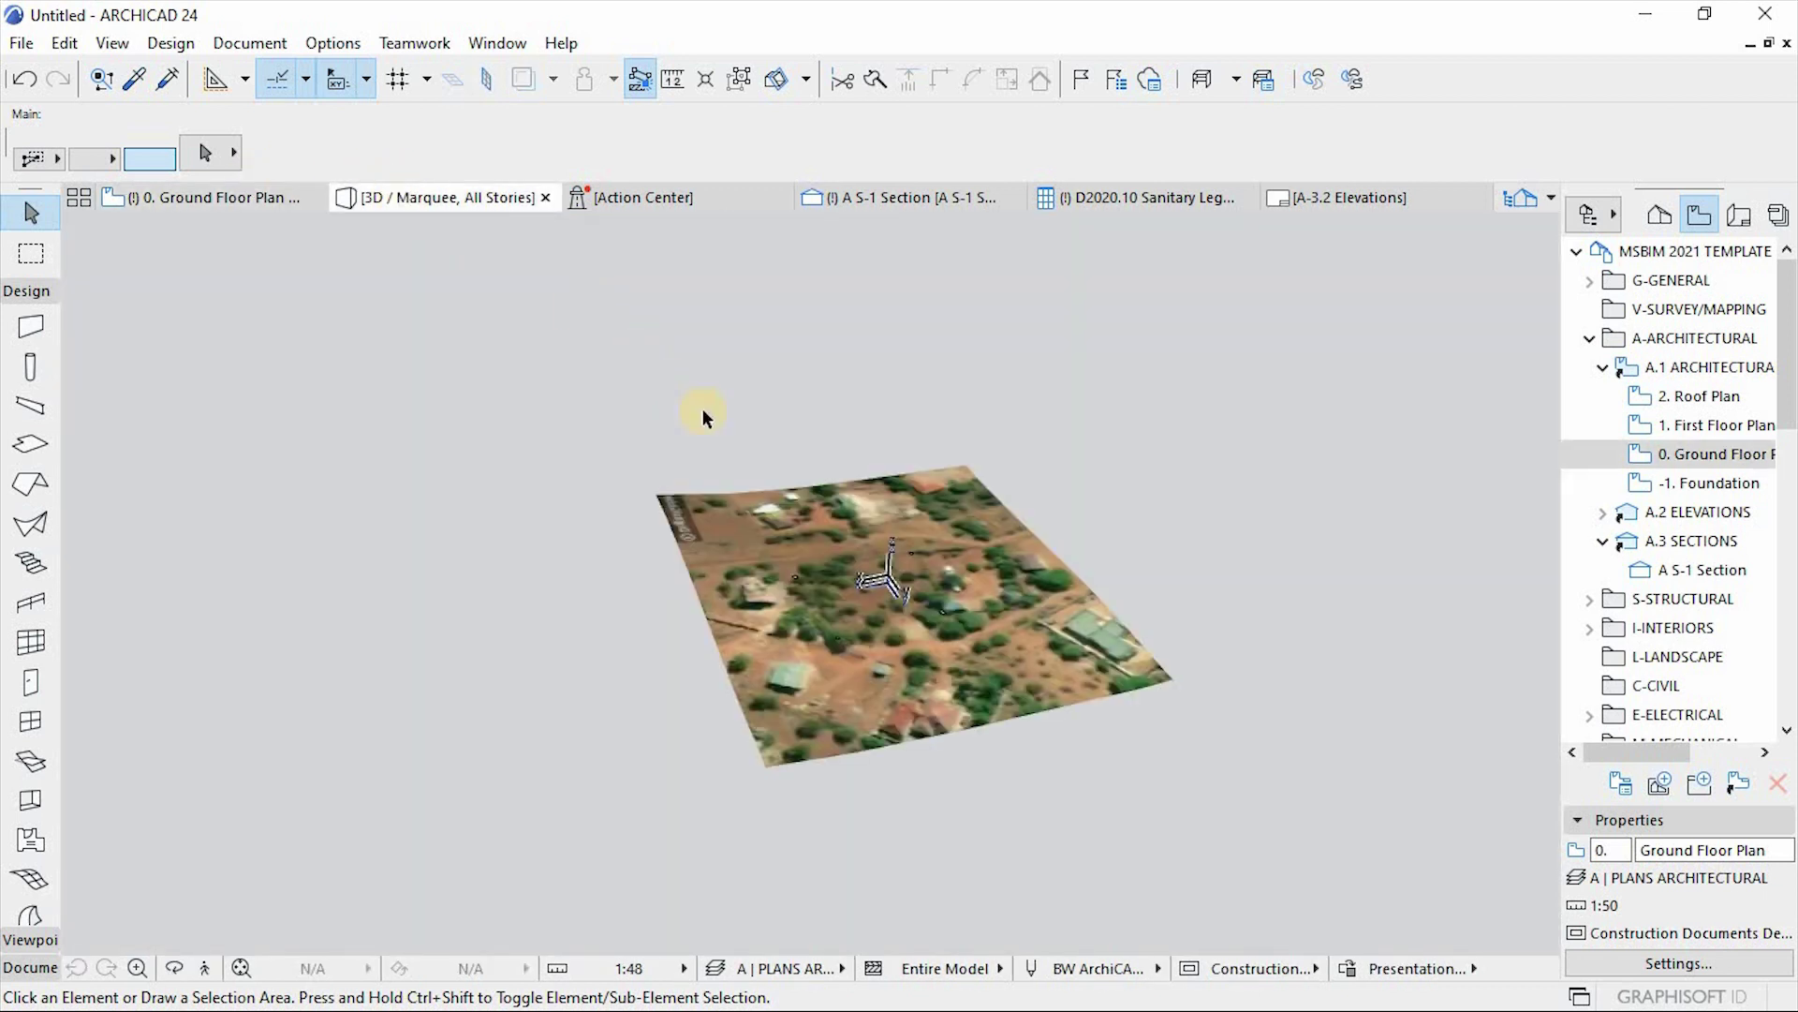
{"action": "scroll", "coordinate": [1031, 597], "scroll_direction": "up", "scroll_amount": 2}
{"action": "middle_click_drag", "start_coordinate": [1028, 658], "coordinate": [922, 817], "text": "shift"}
{"action": "middle_click_drag", "start_coordinate": [625, 615], "coordinate": [1224, 616], "text": "shift"}
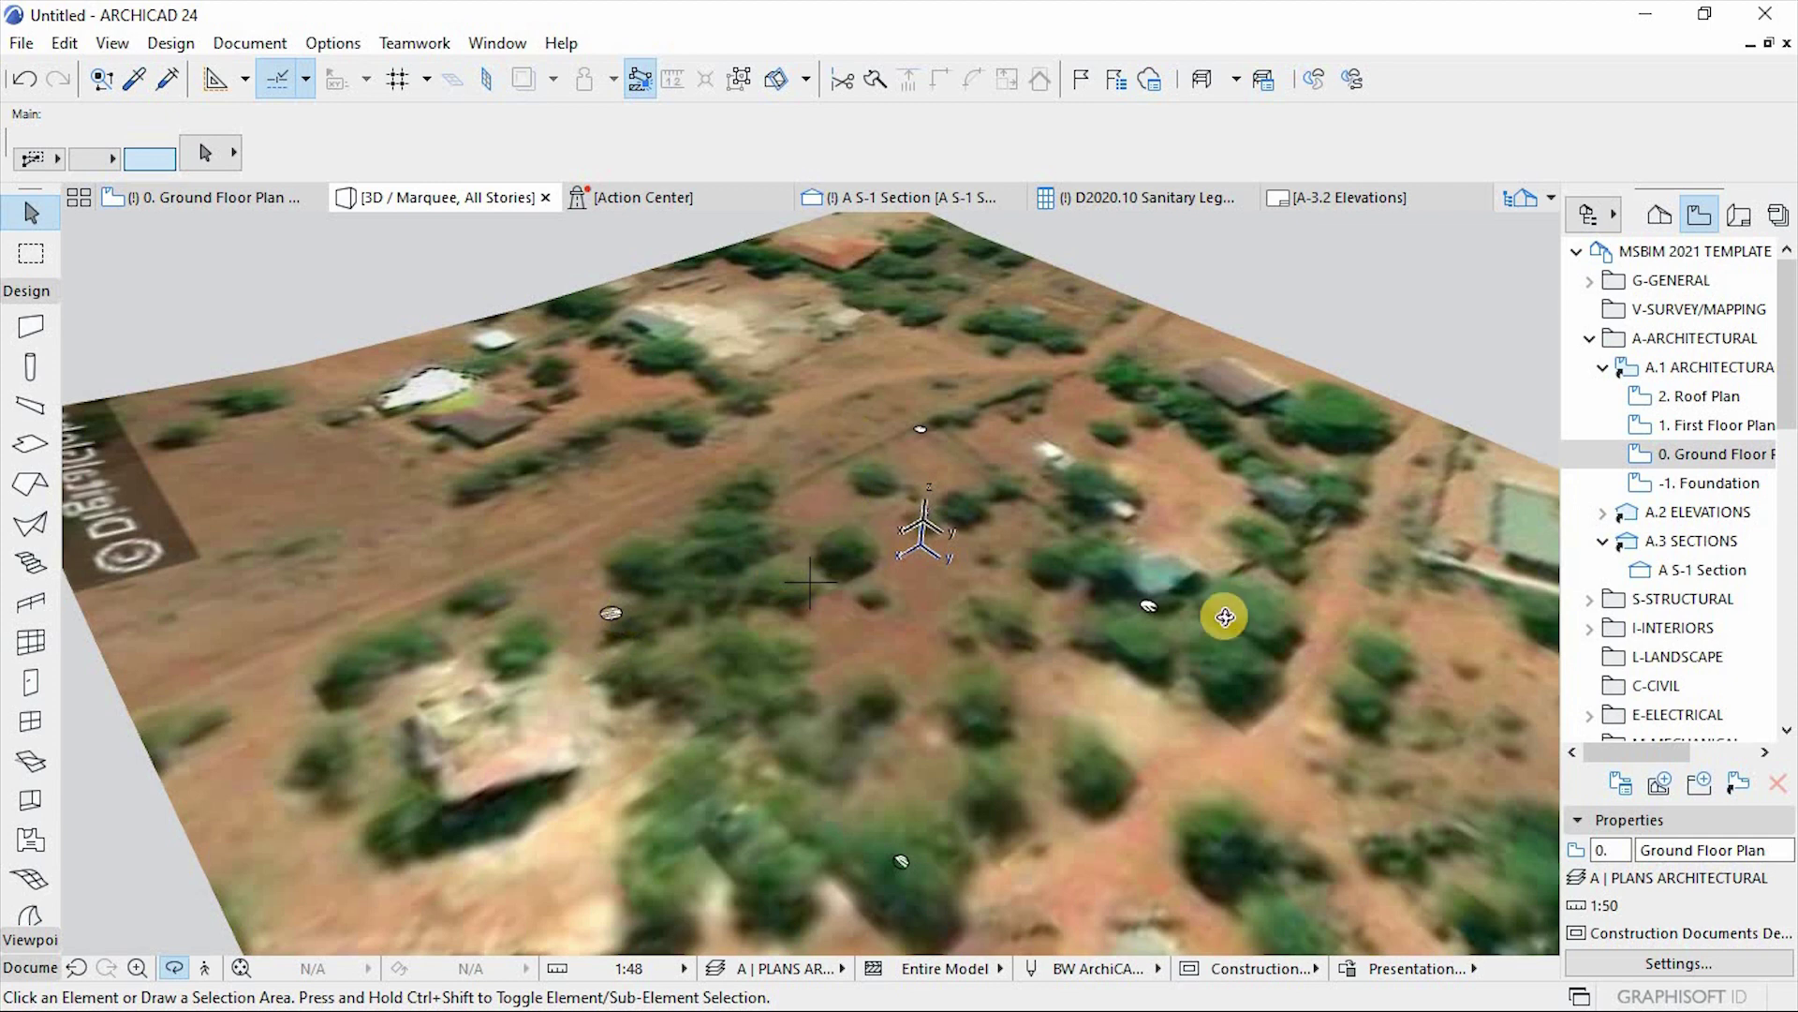
{"action": "middle_click_drag", "start_coordinate": [897, 760], "coordinate": [245, 290], "text": "shift"}
{"action": "left_click", "coordinate": [209, 197]}
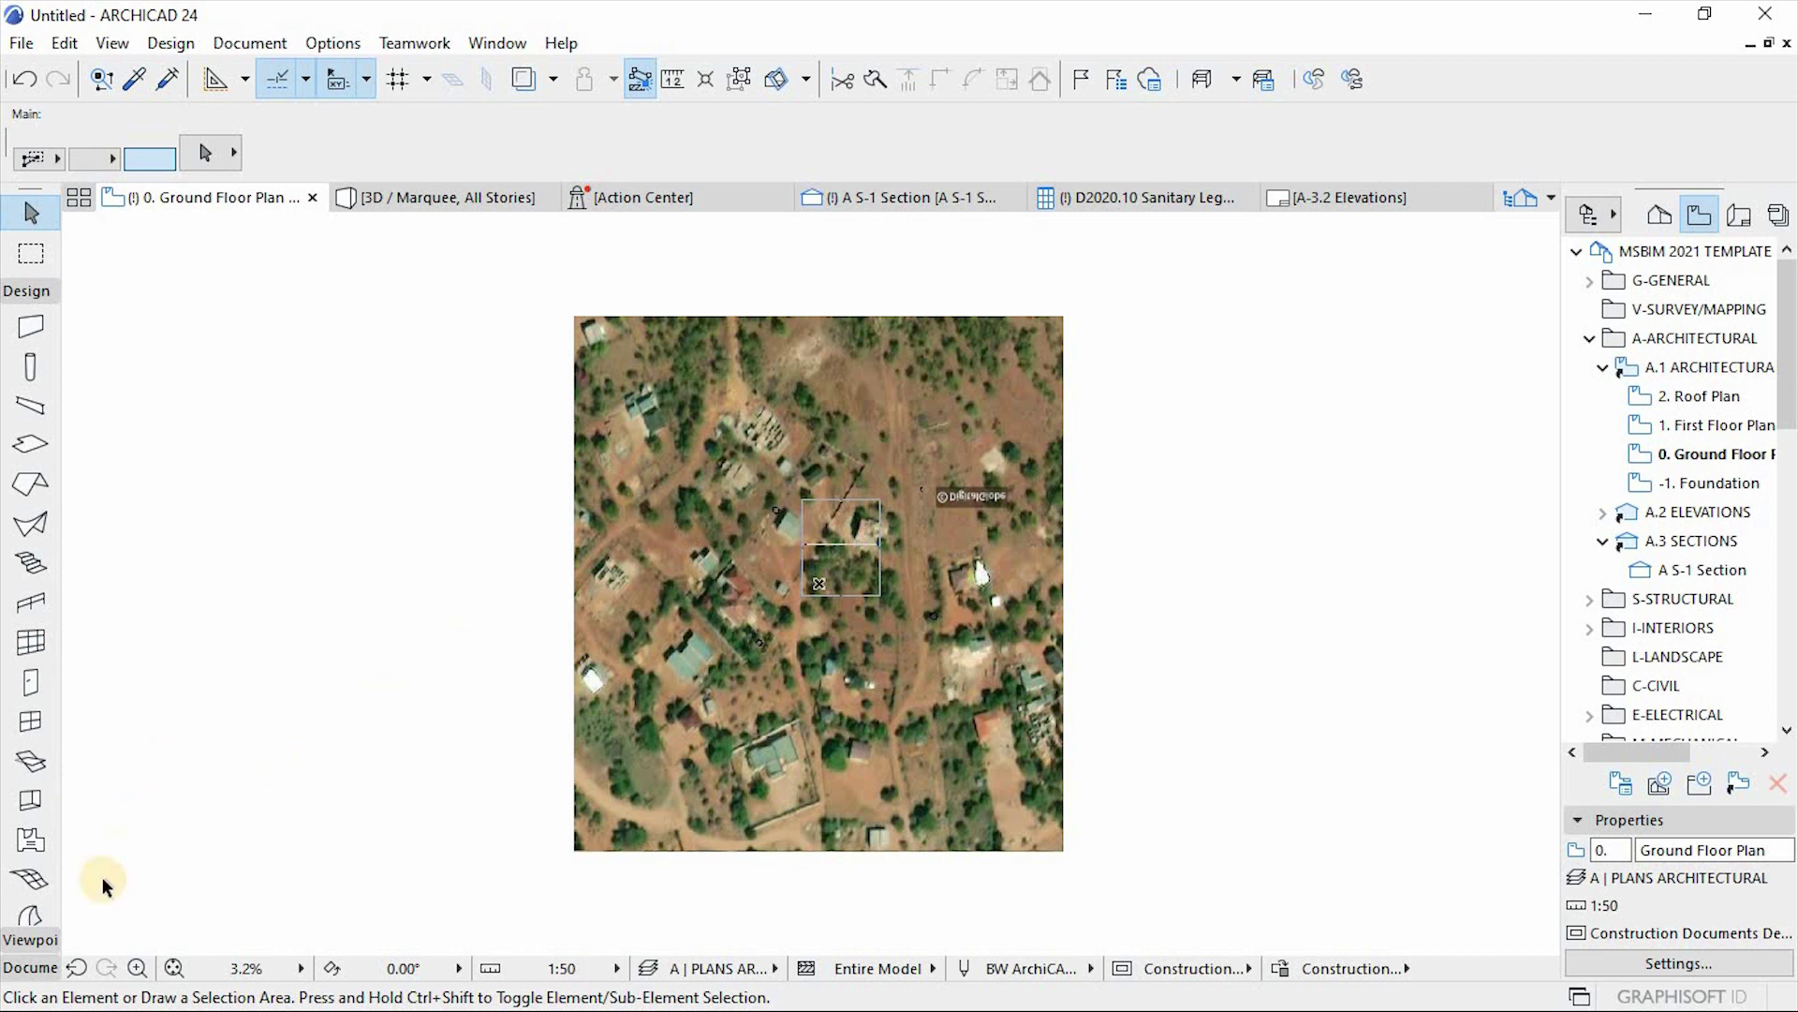
Draw a rectangular Earth mesh from the satellite image's top-left to bottom-right corner
{"action": "left_click", "coordinate": [30, 878]}
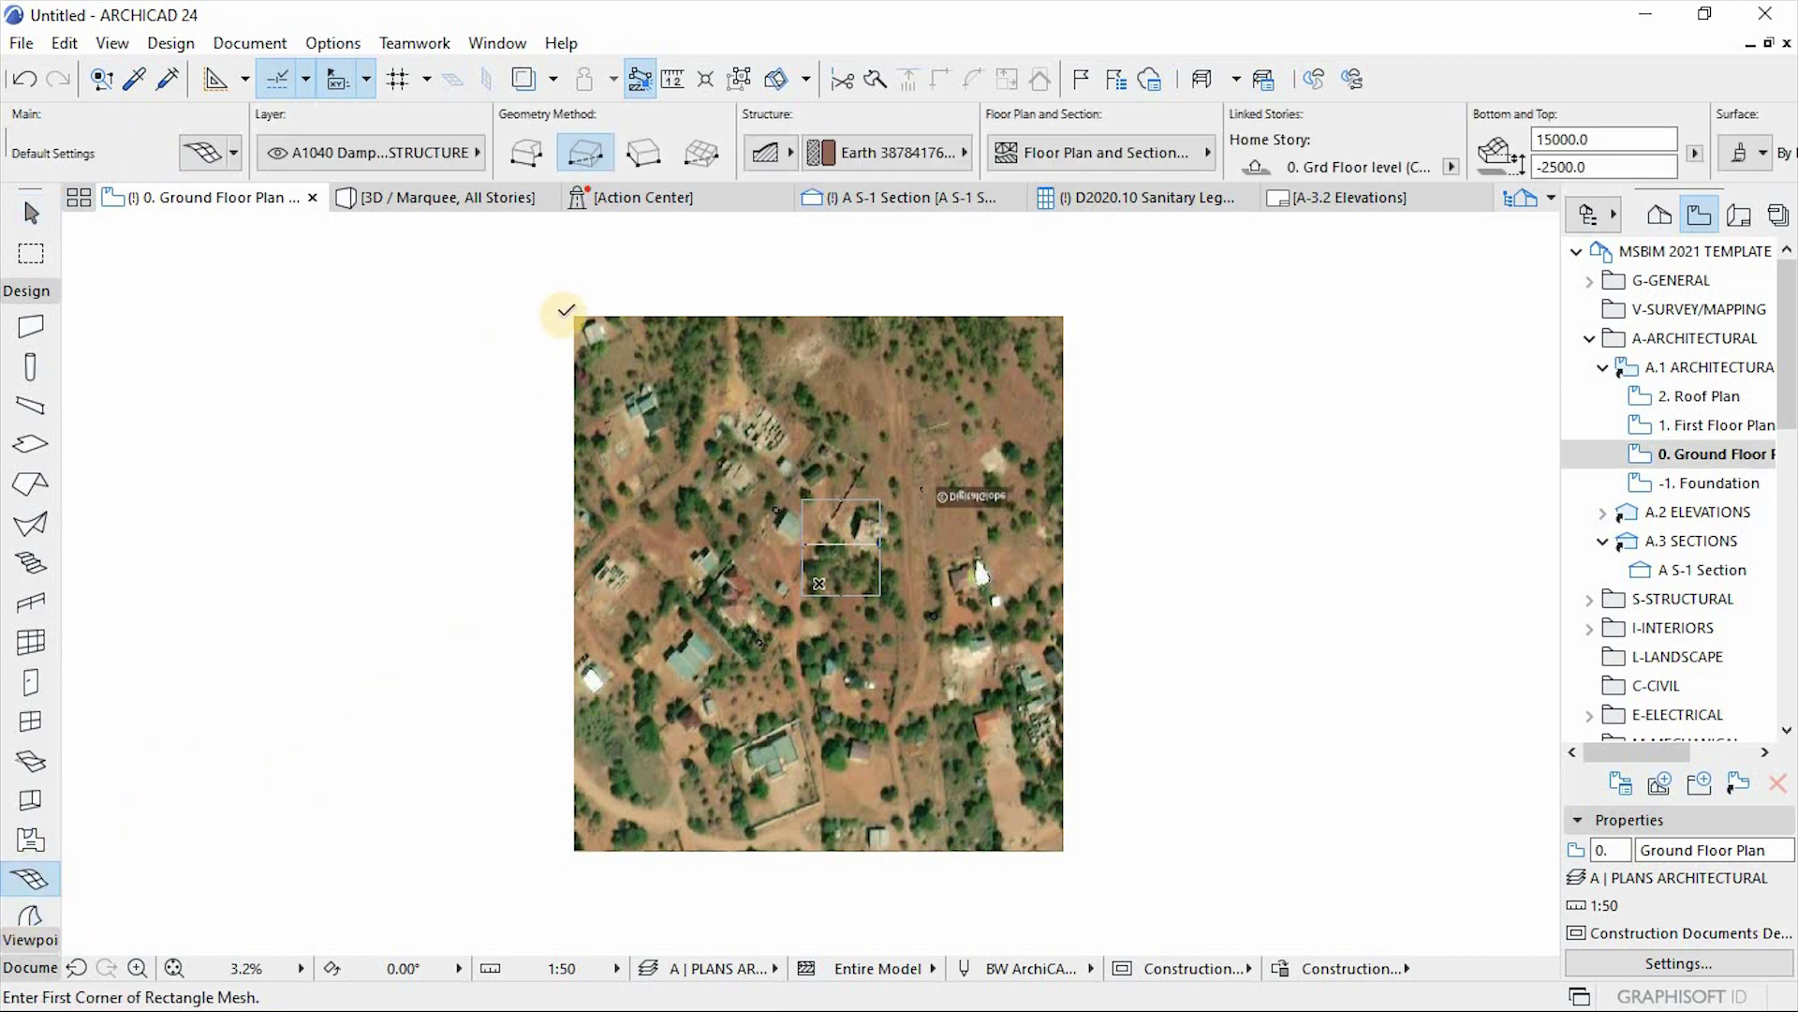
{"action": "left_click", "coordinate": [571, 316]}
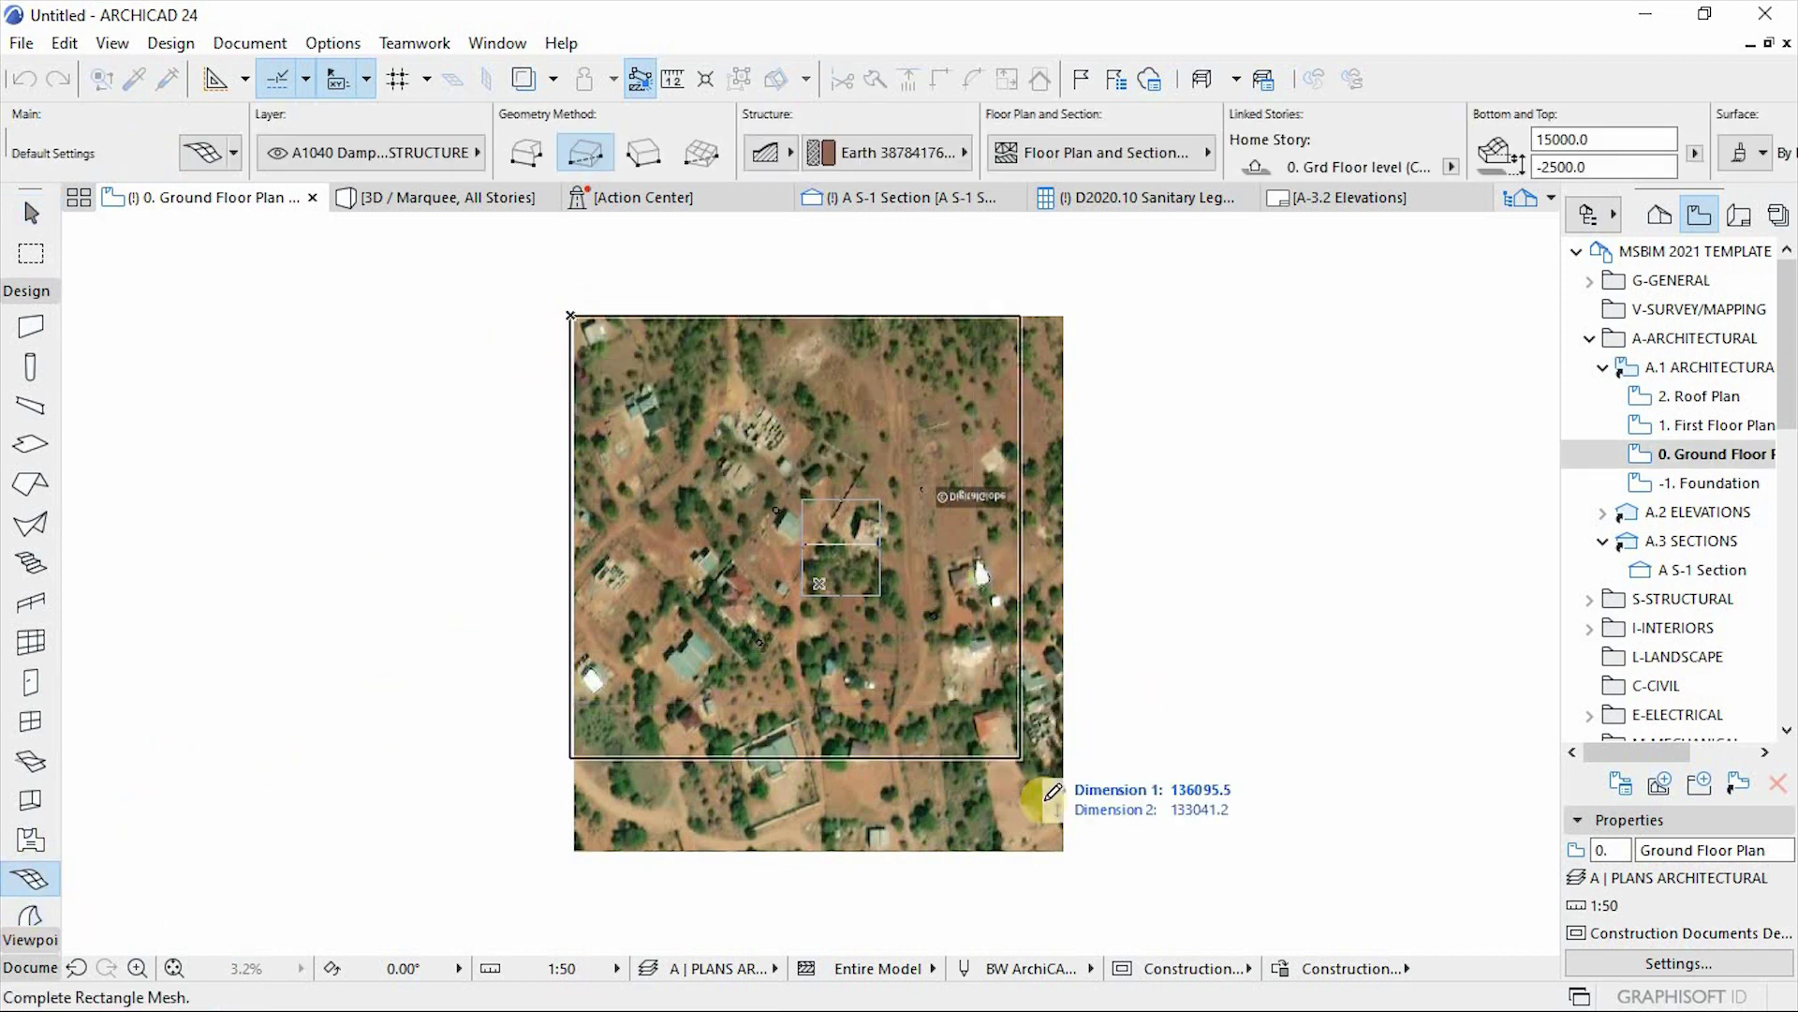
{"action": "left_click", "coordinate": [1066, 849]}
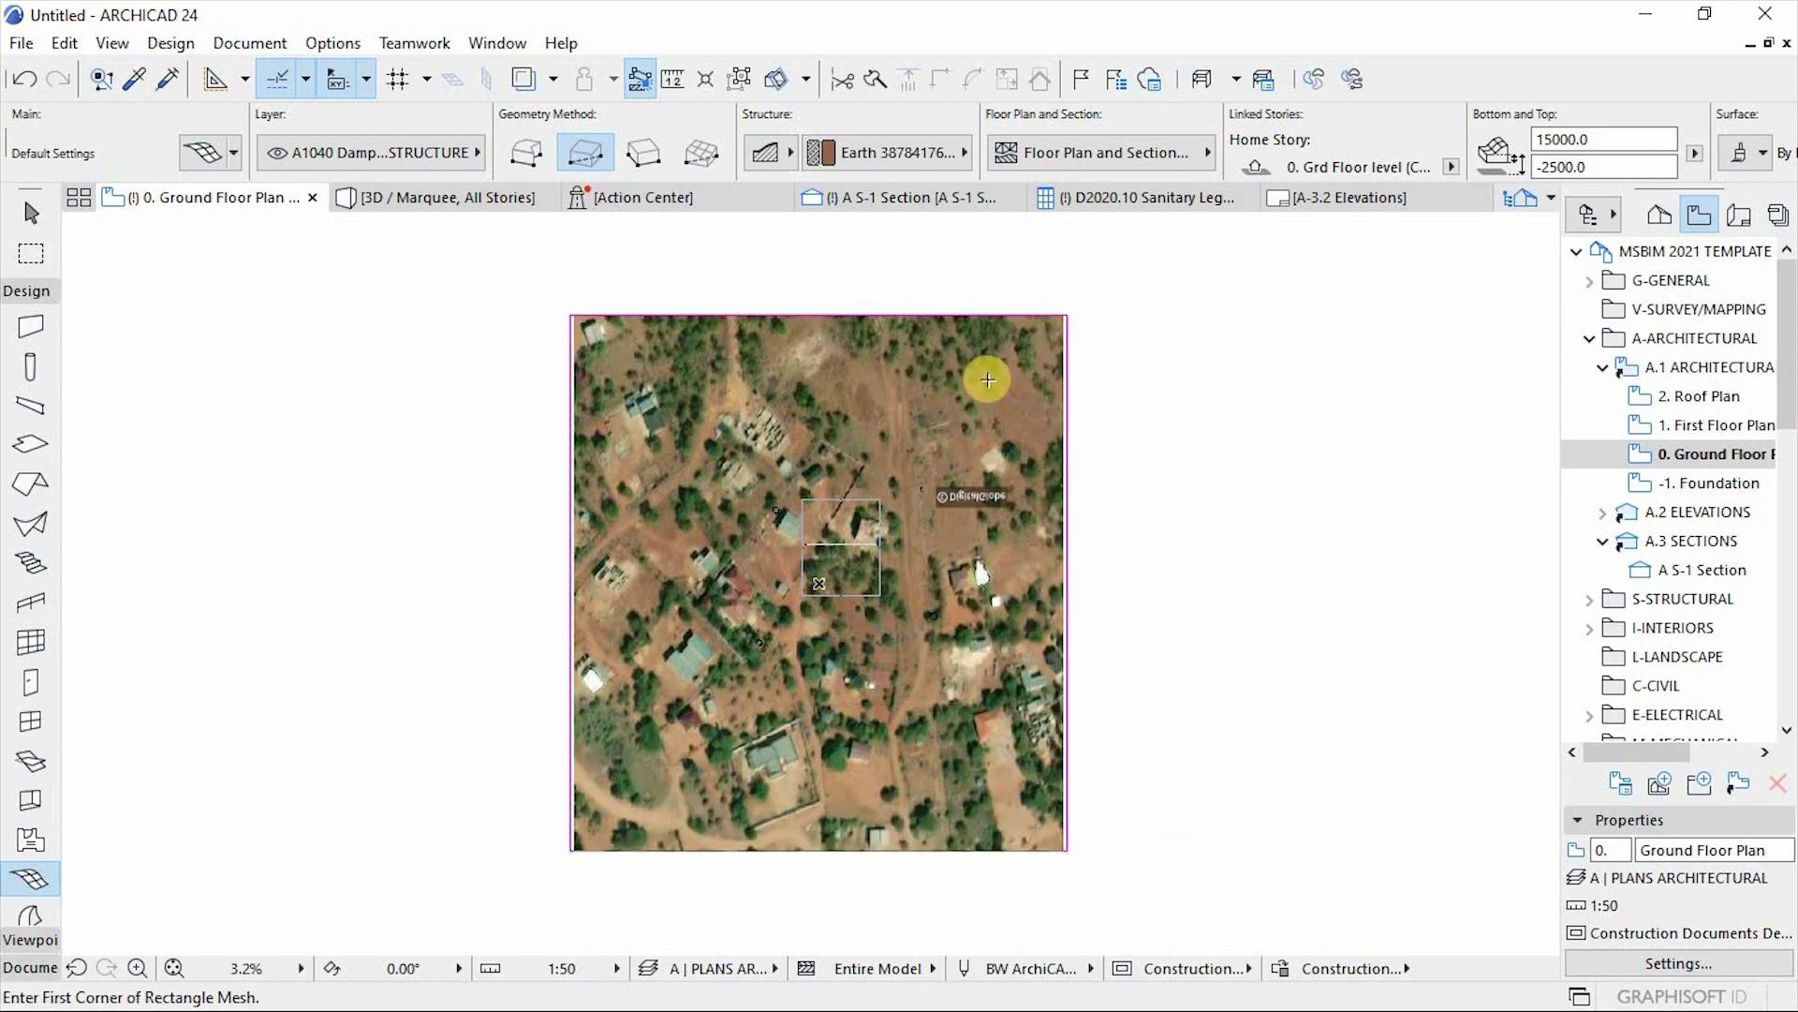
{"action": "key", "text": "Escape"}
Offset the mesh edges so the mesh fits the satellite image's edges
{"action": "scroll", "coordinate": [1049, 351], "scroll_direction": "up", "scroll_amount": 10}
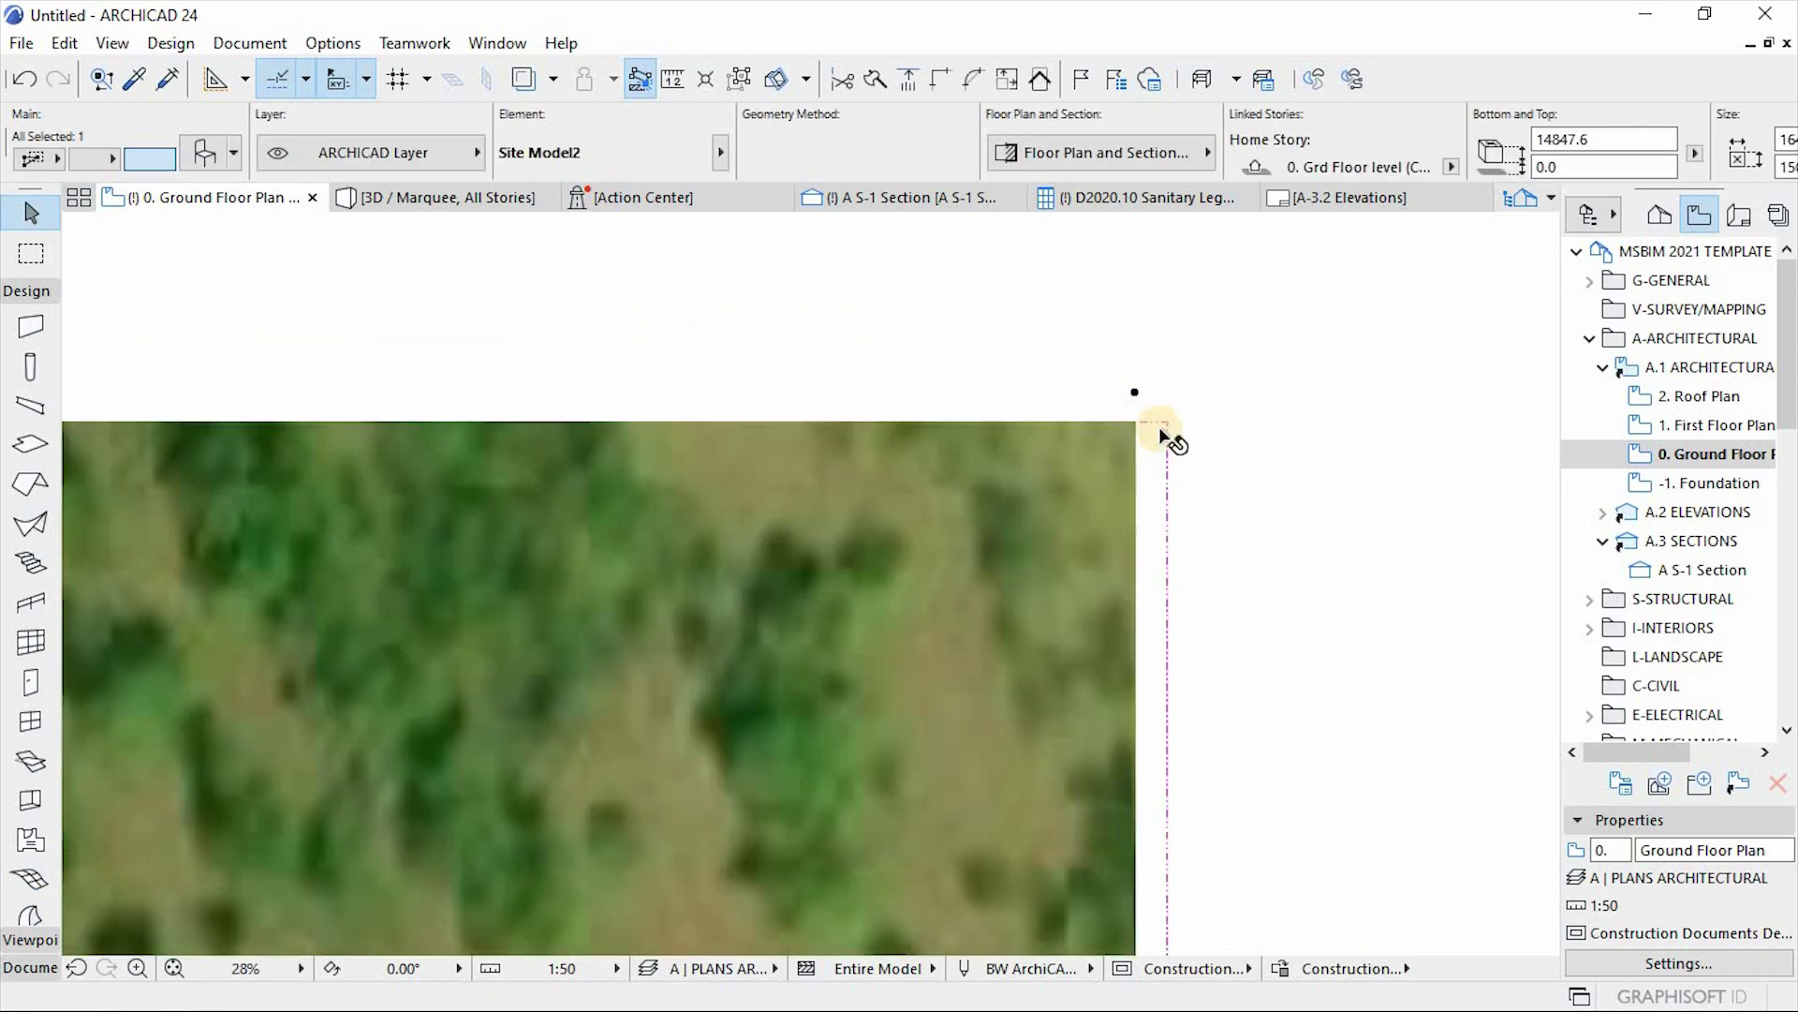
{"action": "left_click", "coordinate": [1167, 431]}
{"action": "left_click", "coordinate": [1167, 433]}
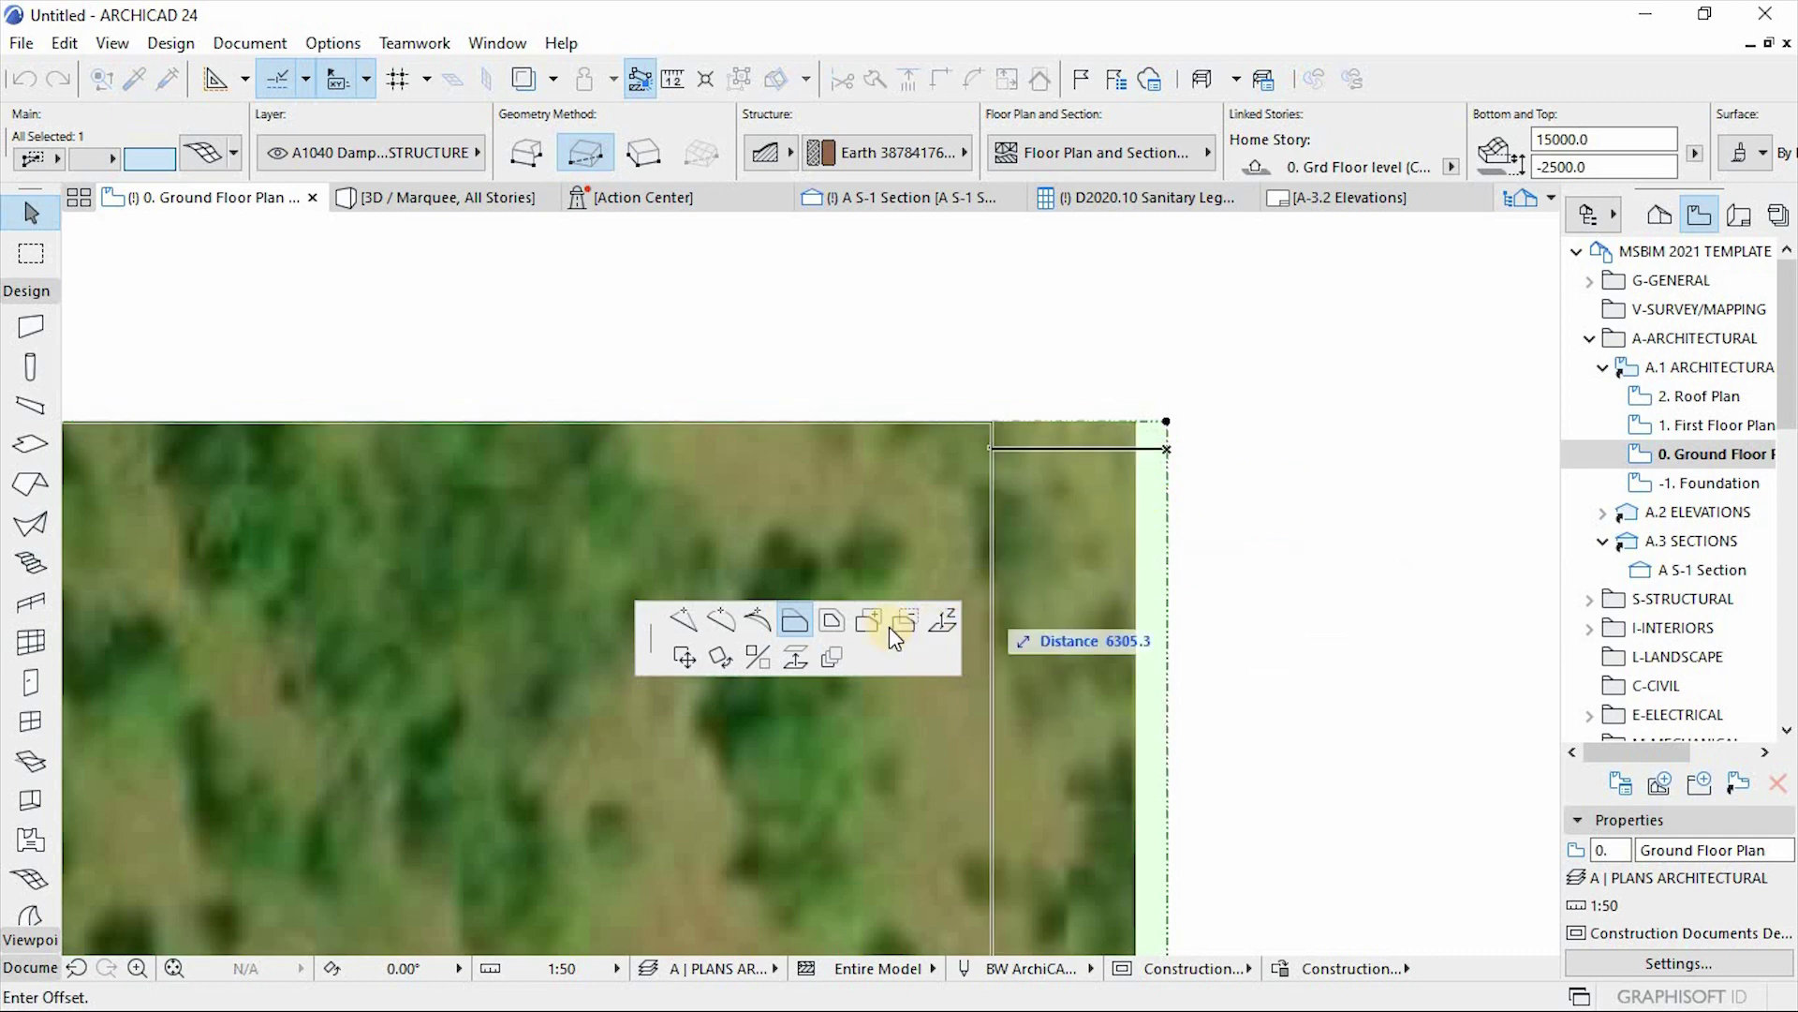
{"action": "left_click", "coordinate": [1137, 418]}
{"action": "scroll", "coordinate": [1044, 329], "scroll_direction": "down", "scroll_amount": 8}
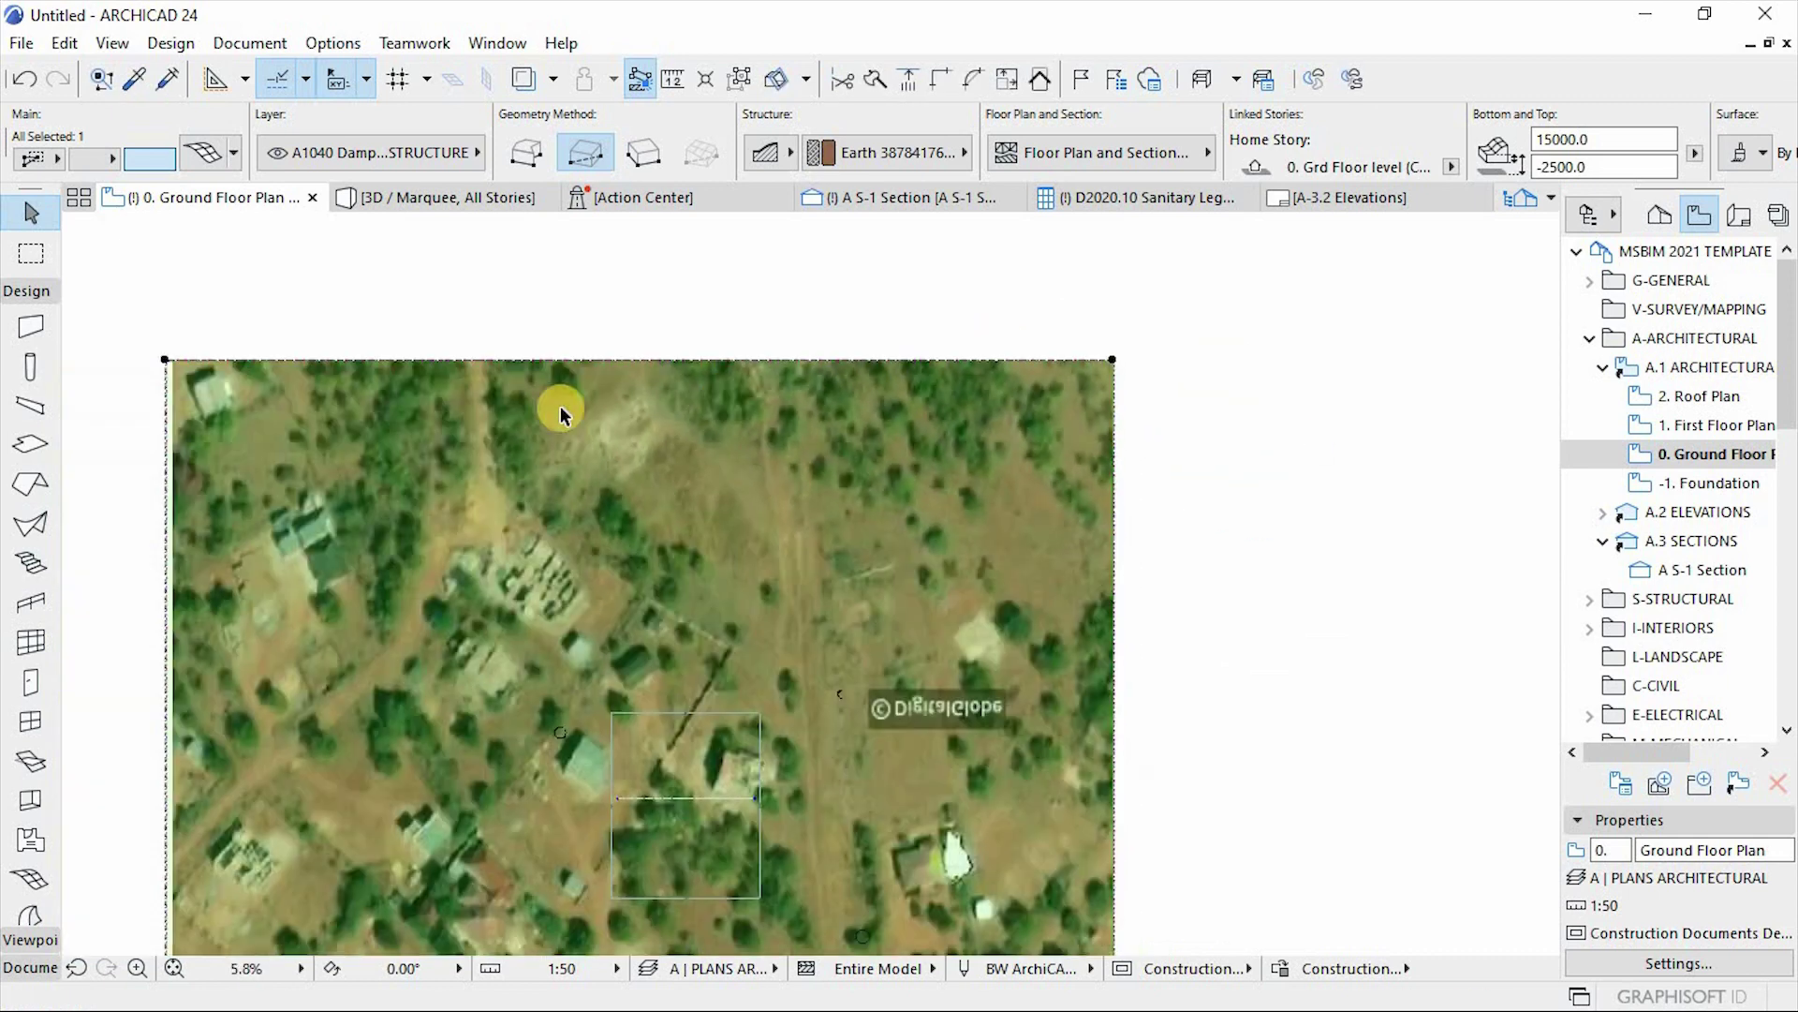
{"action": "scroll", "coordinate": [457, 352], "scroll_direction": "up", "scroll_amount": 8}
{"action": "left_click", "coordinate": [600, 310]}
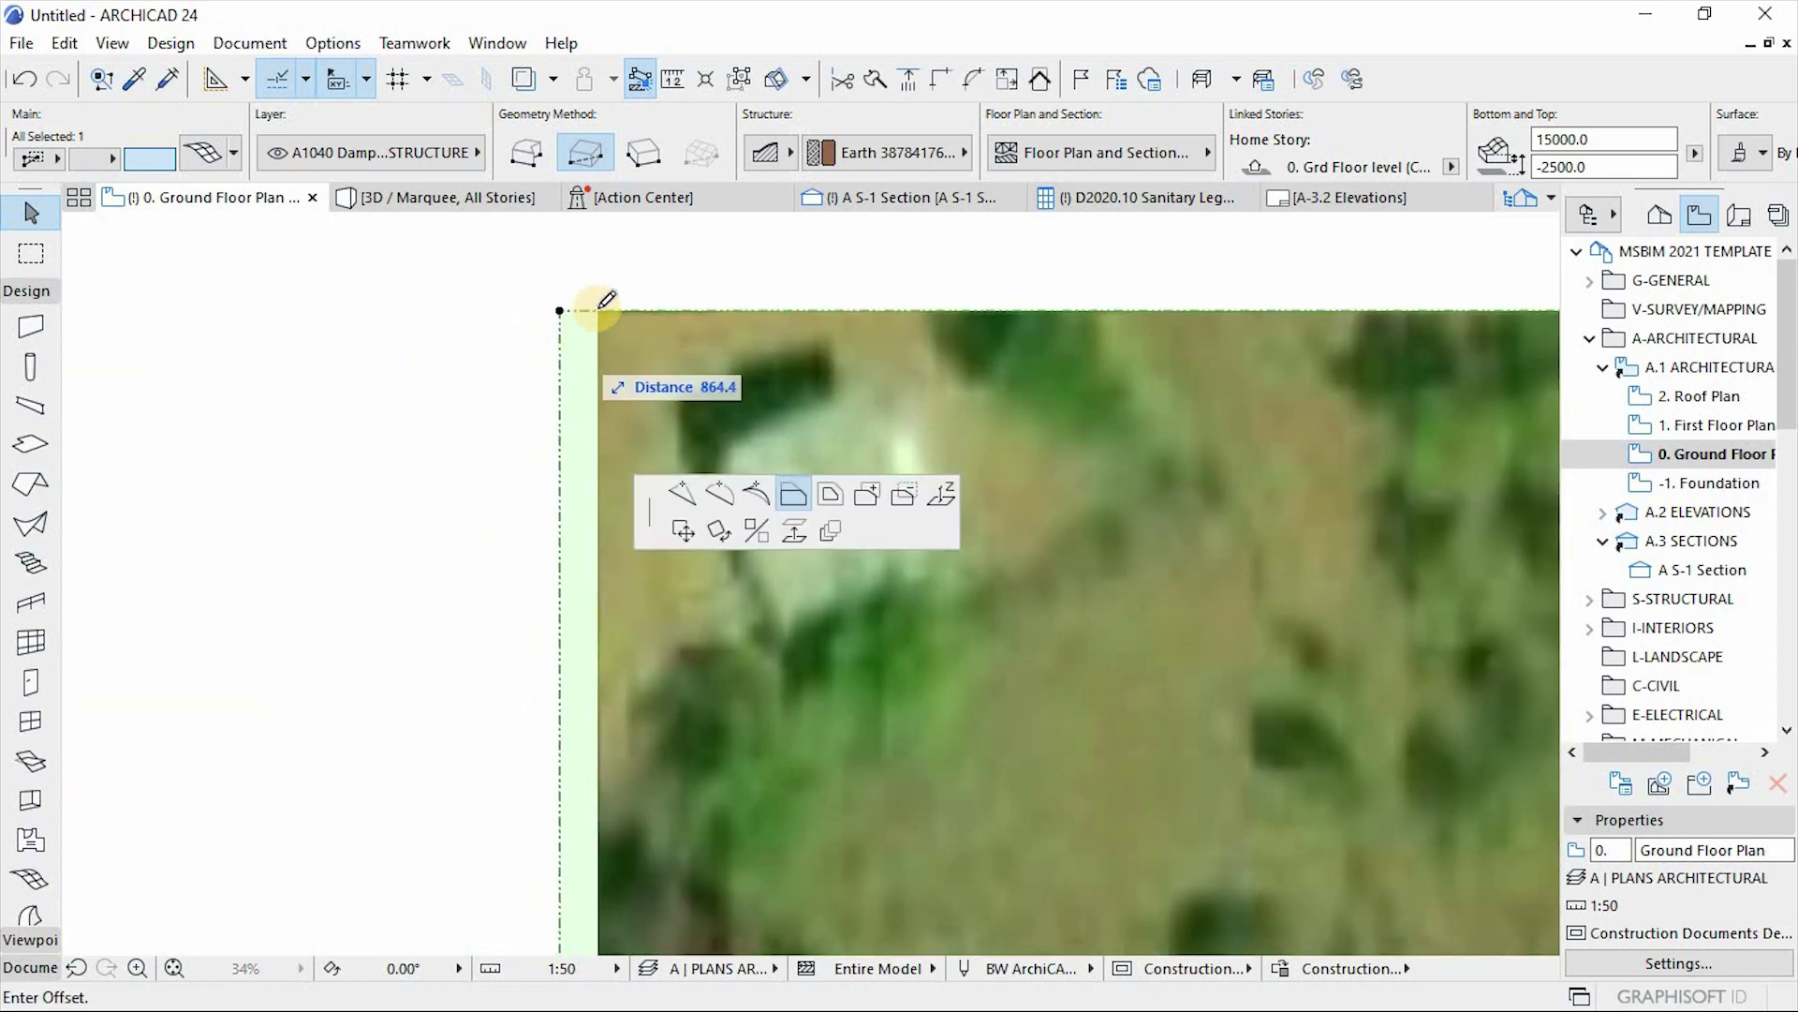
{"action": "left_click", "coordinate": [601, 310]}
Bring up the 3D view of the terrain
{"action": "scroll", "coordinate": [683, 390], "scroll_direction": "down", "scroll_amount": 6}
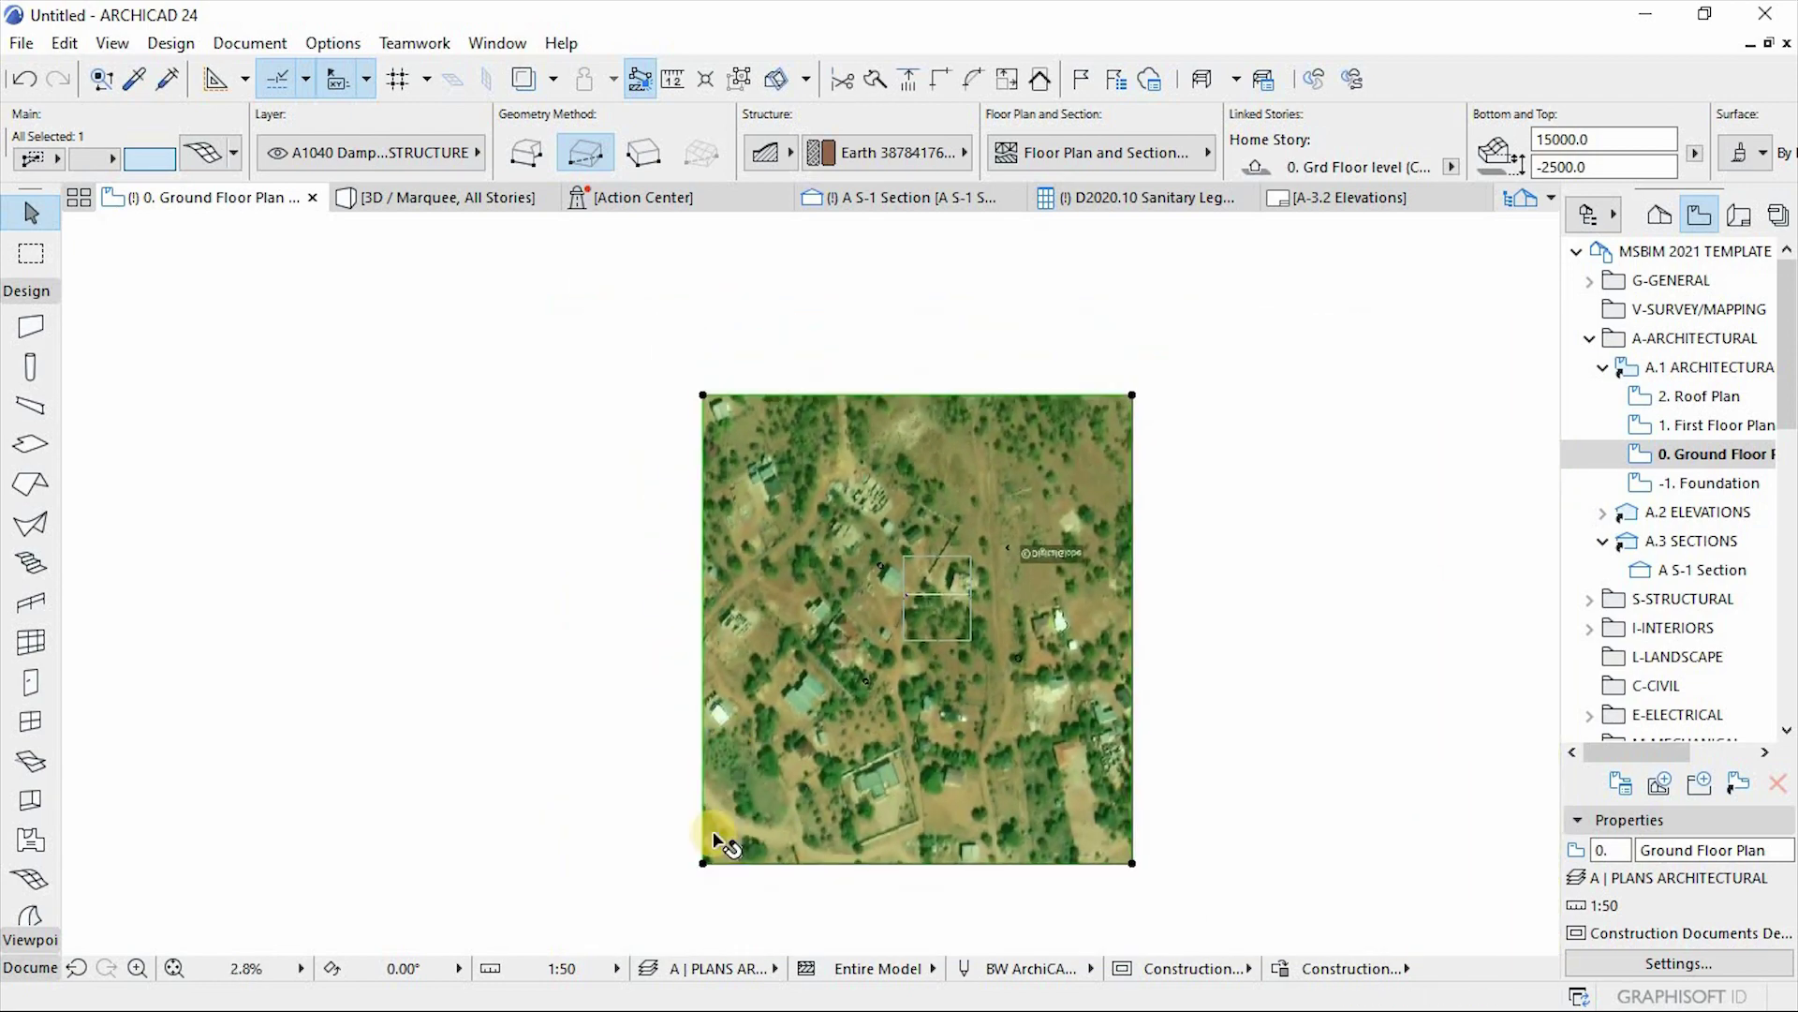
{"action": "scroll", "coordinate": [712, 876], "scroll_direction": "up", "scroll_amount": 2}
{"action": "scroll", "coordinate": [700, 843], "scroll_direction": "up", "scroll_amount": 3}
{"action": "scroll", "coordinate": [726, 726], "scroll_direction": "down", "scroll_amount": 6}
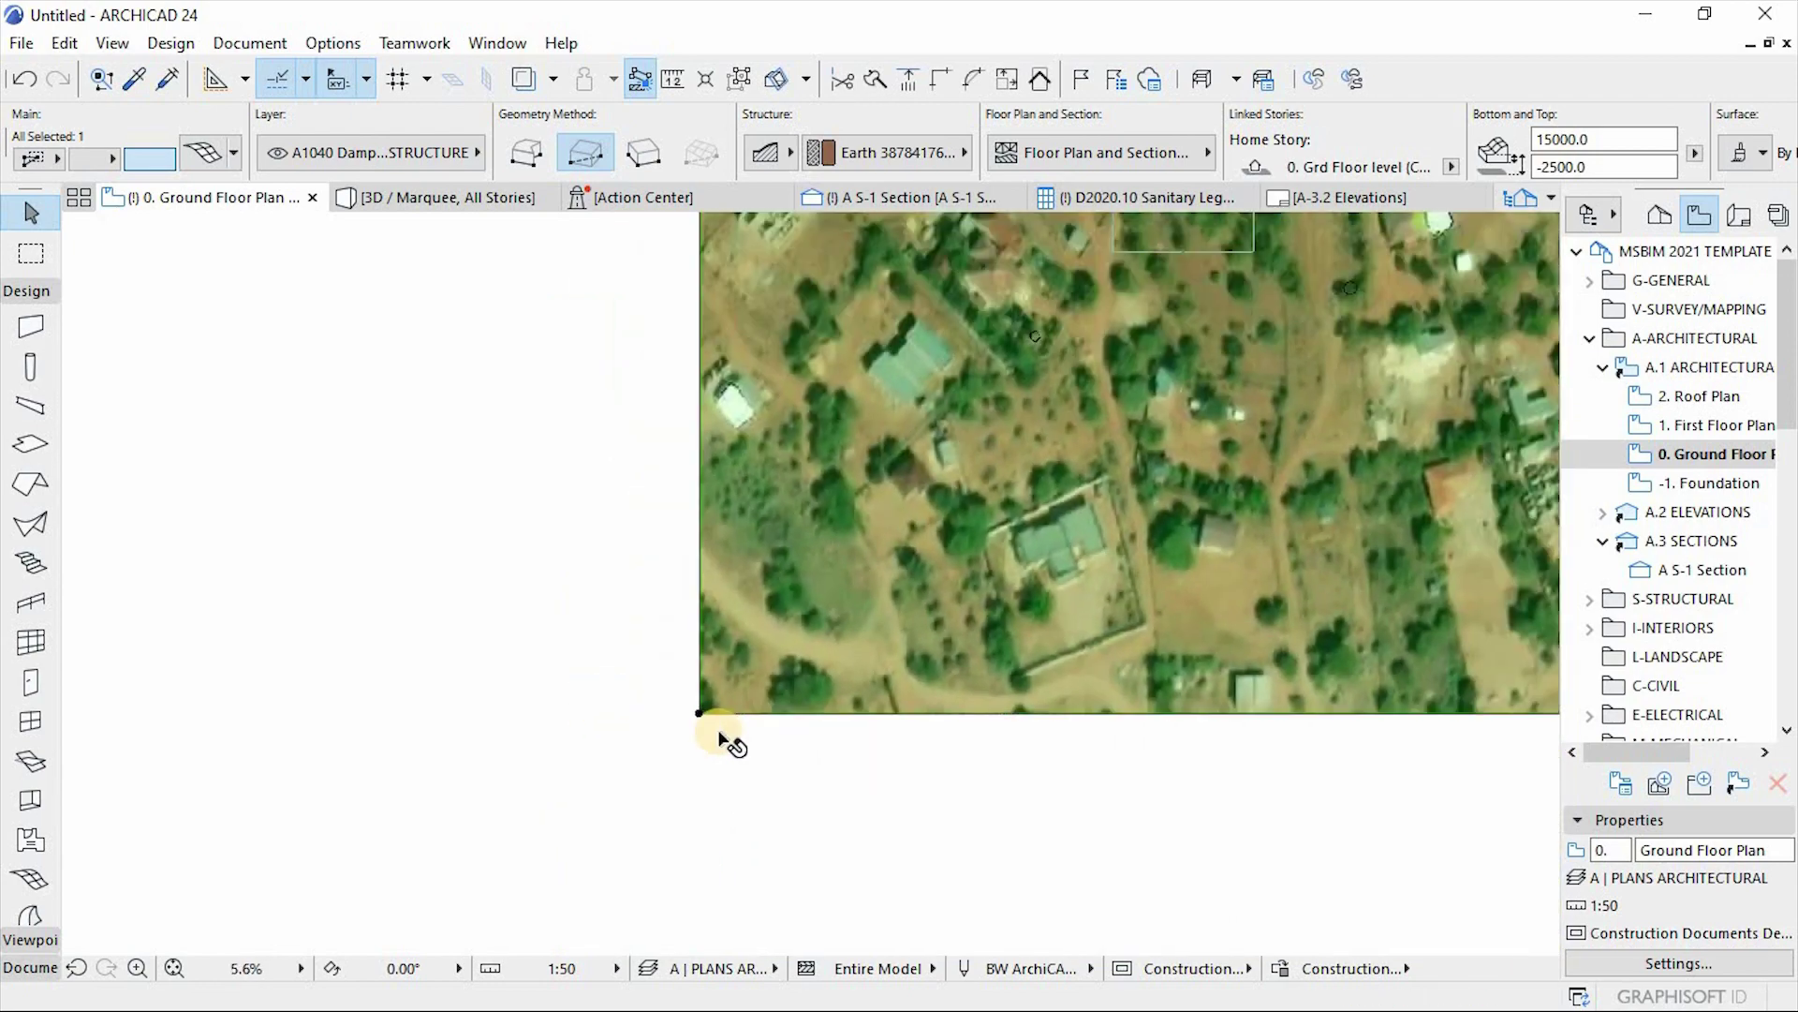
{"action": "scroll", "coordinate": [1124, 607], "scroll_direction": "up", "scroll_amount": 2}
{"action": "left_click", "coordinate": [407, 206]}
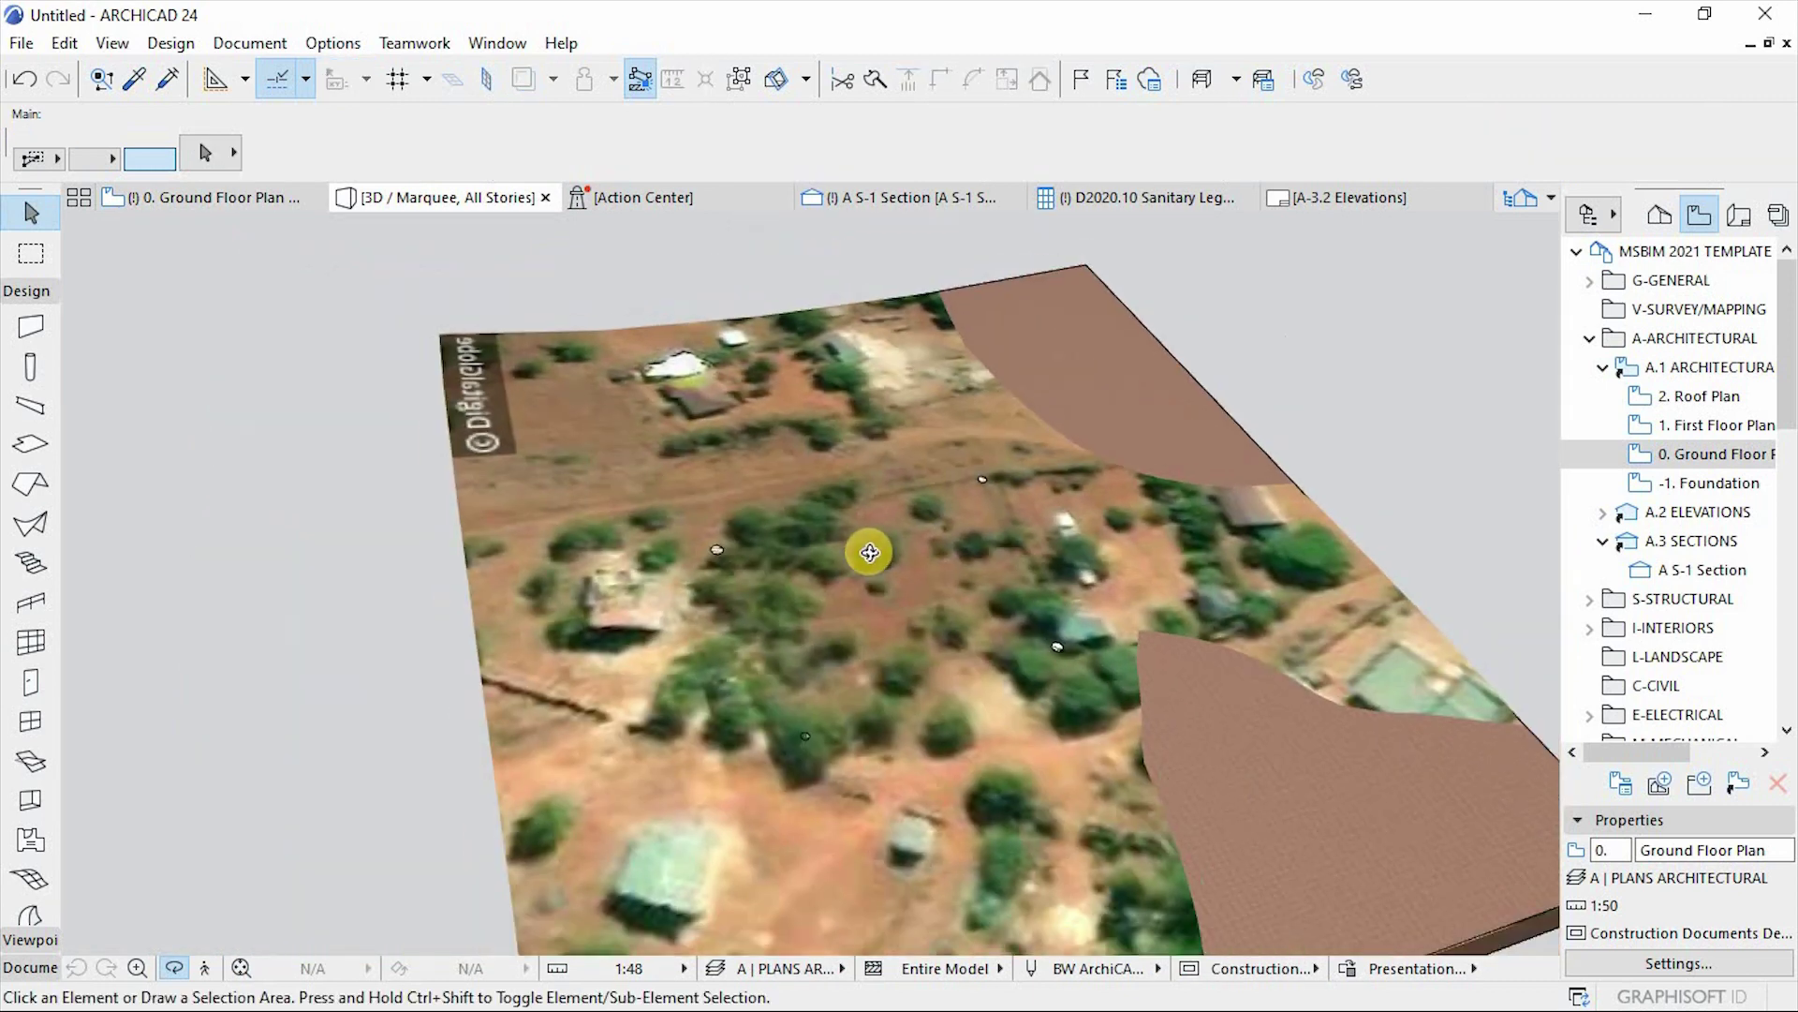
Raise the earth block's top to 27842.9 so it covers the satellite terrain, and orbit to inspect it
{"action": "middle_click_drag", "start_coordinate": [869, 553], "coordinate": [832, 766], "text": "shift"}
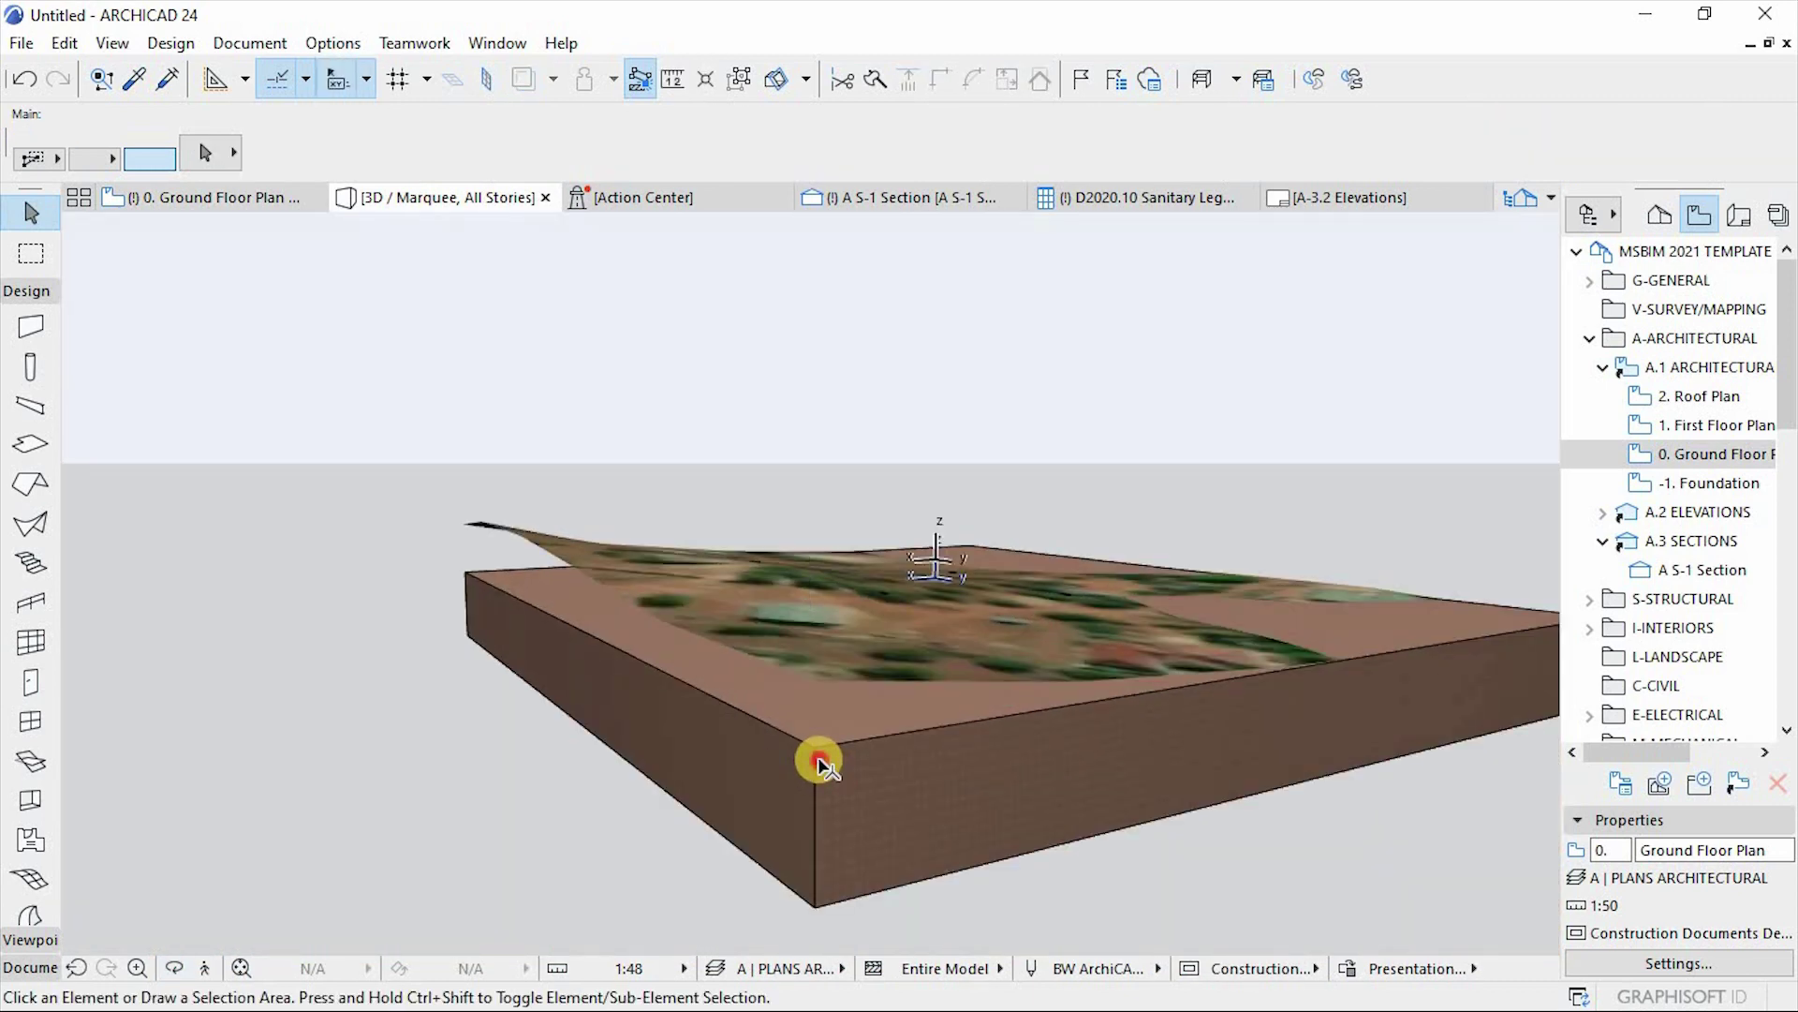
{"action": "left_click", "coordinate": [817, 751]}
{"action": "left_click", "coordinate": [816, 748]}
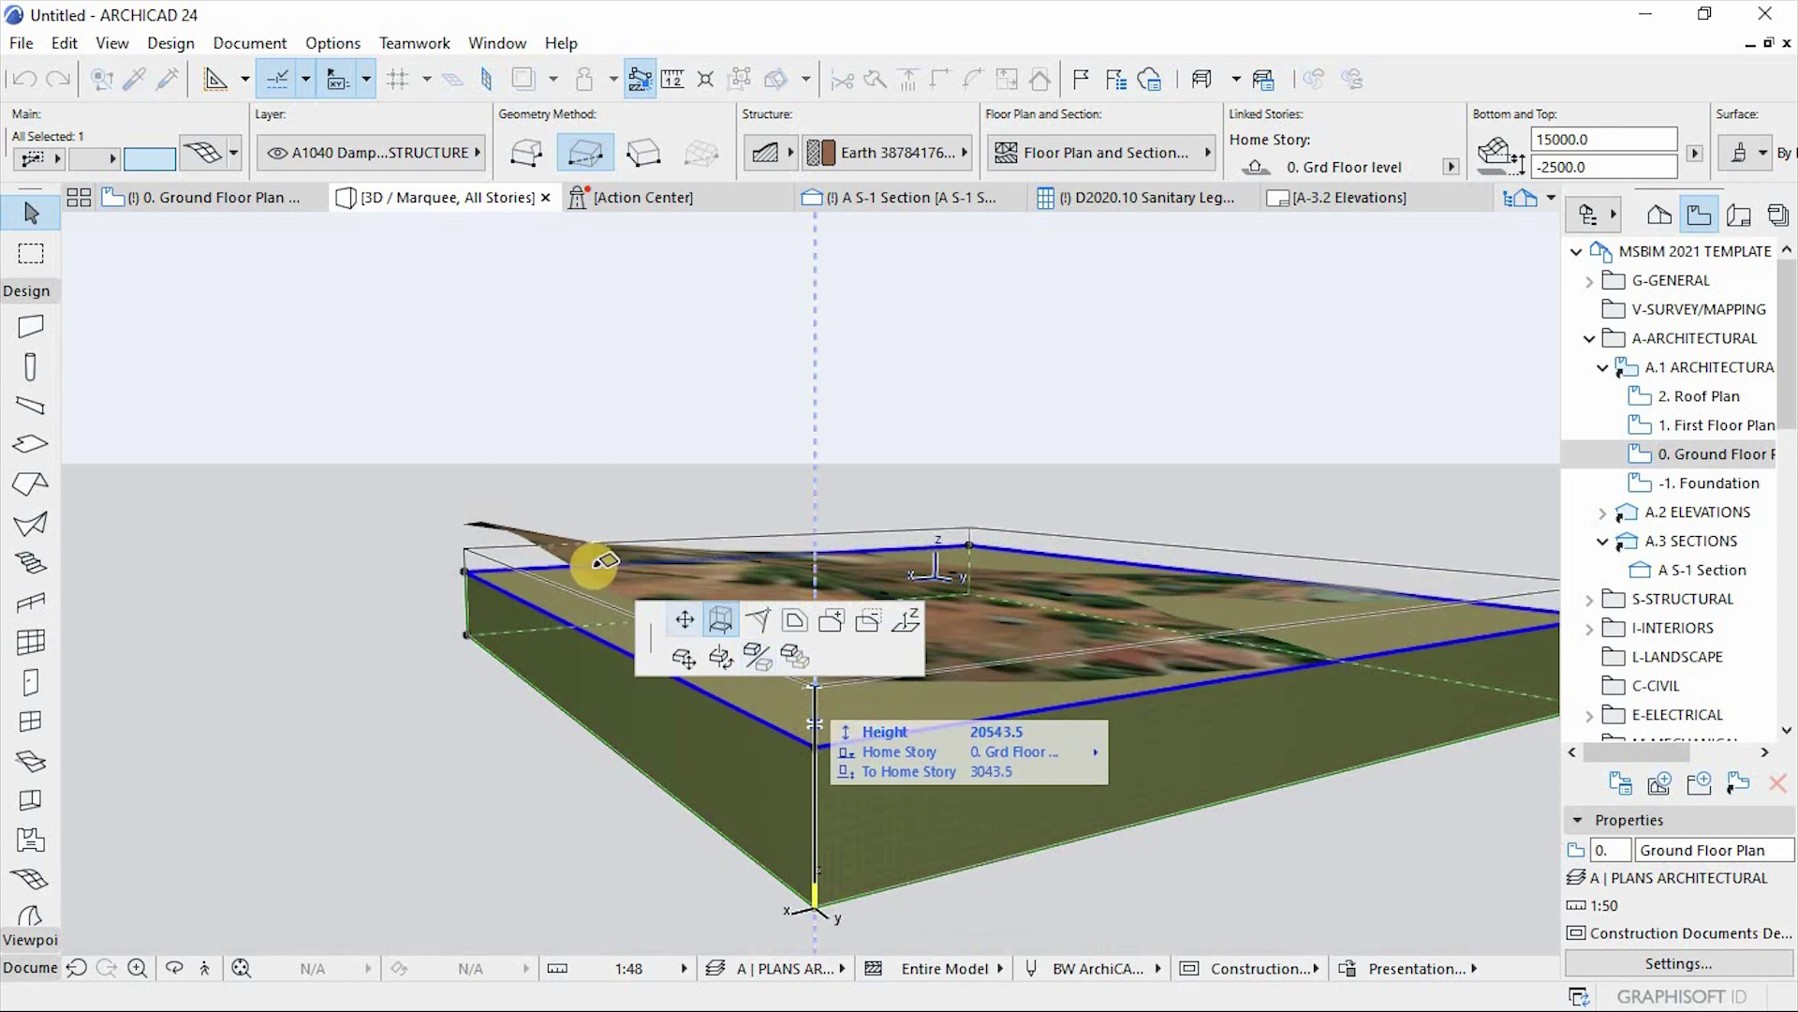
{"action": "left_click", "coordinate": [456, 518]}
{"action": "left_click", "coordinate": [783, 482]}
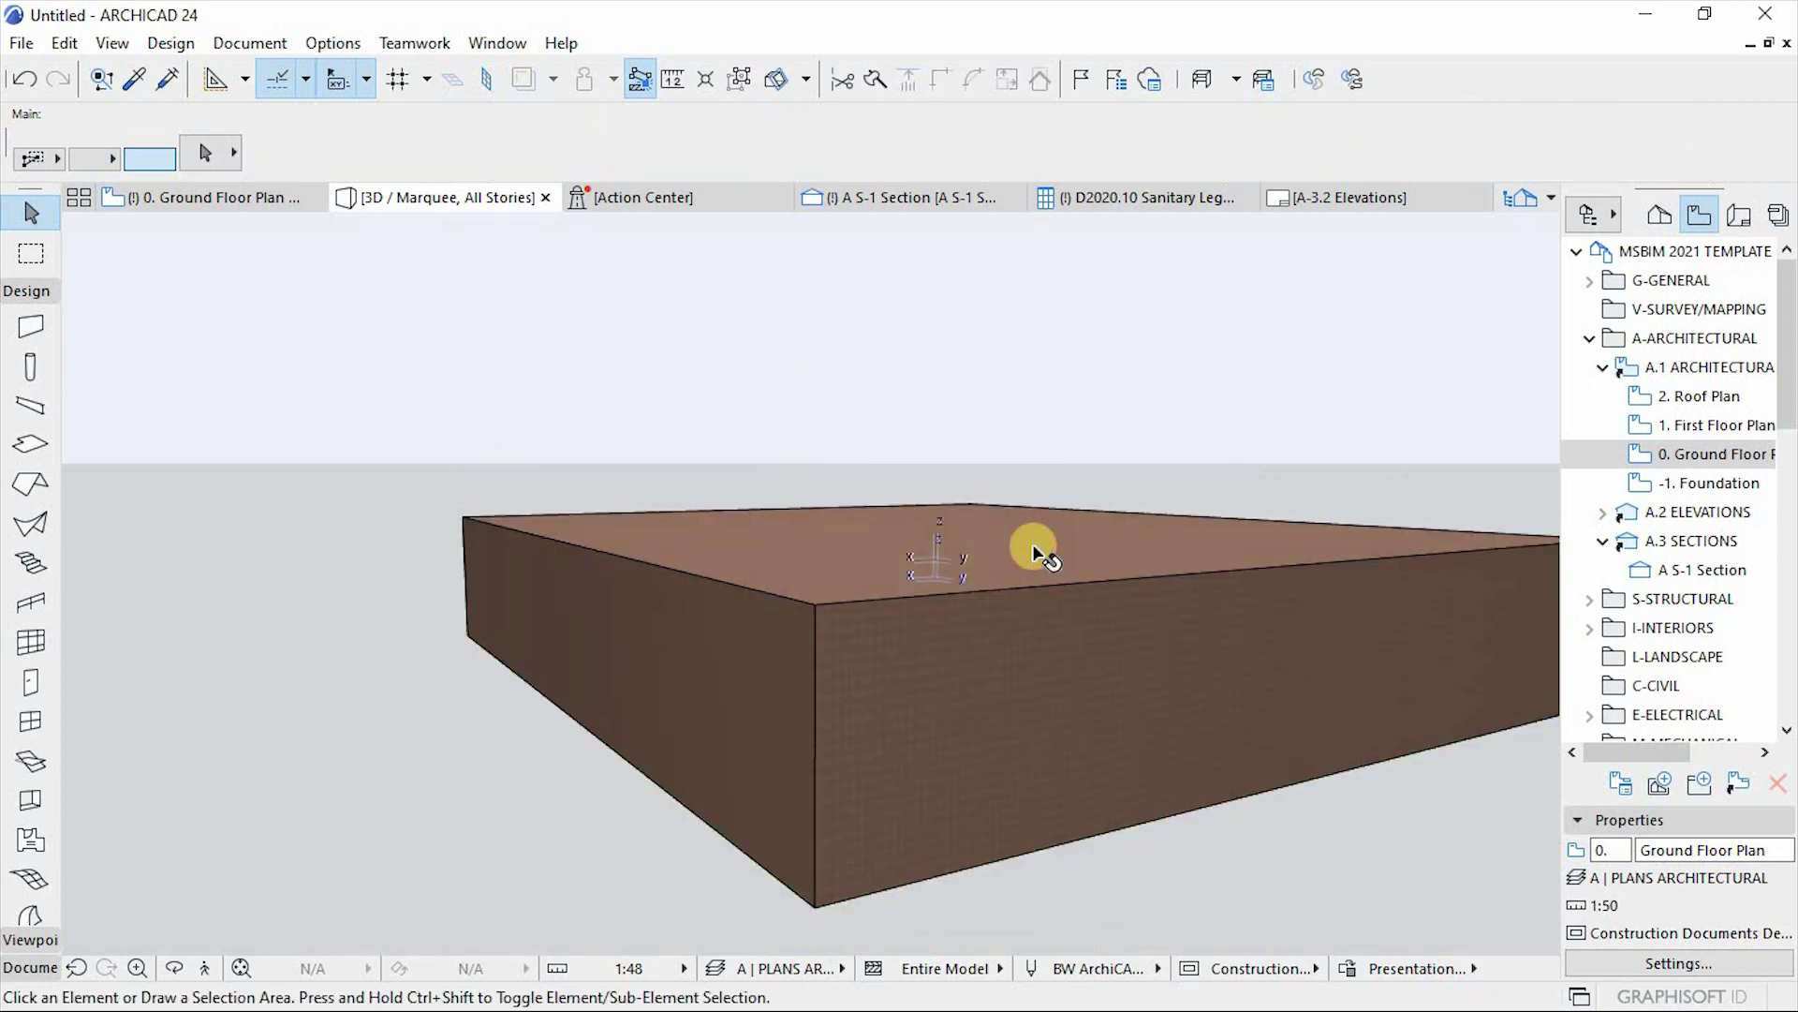
{"action": "key", "text": "o"}
{"action": "left_click_drag", "start_coordinate": [750, 470], "coordinate": [580, 718]}
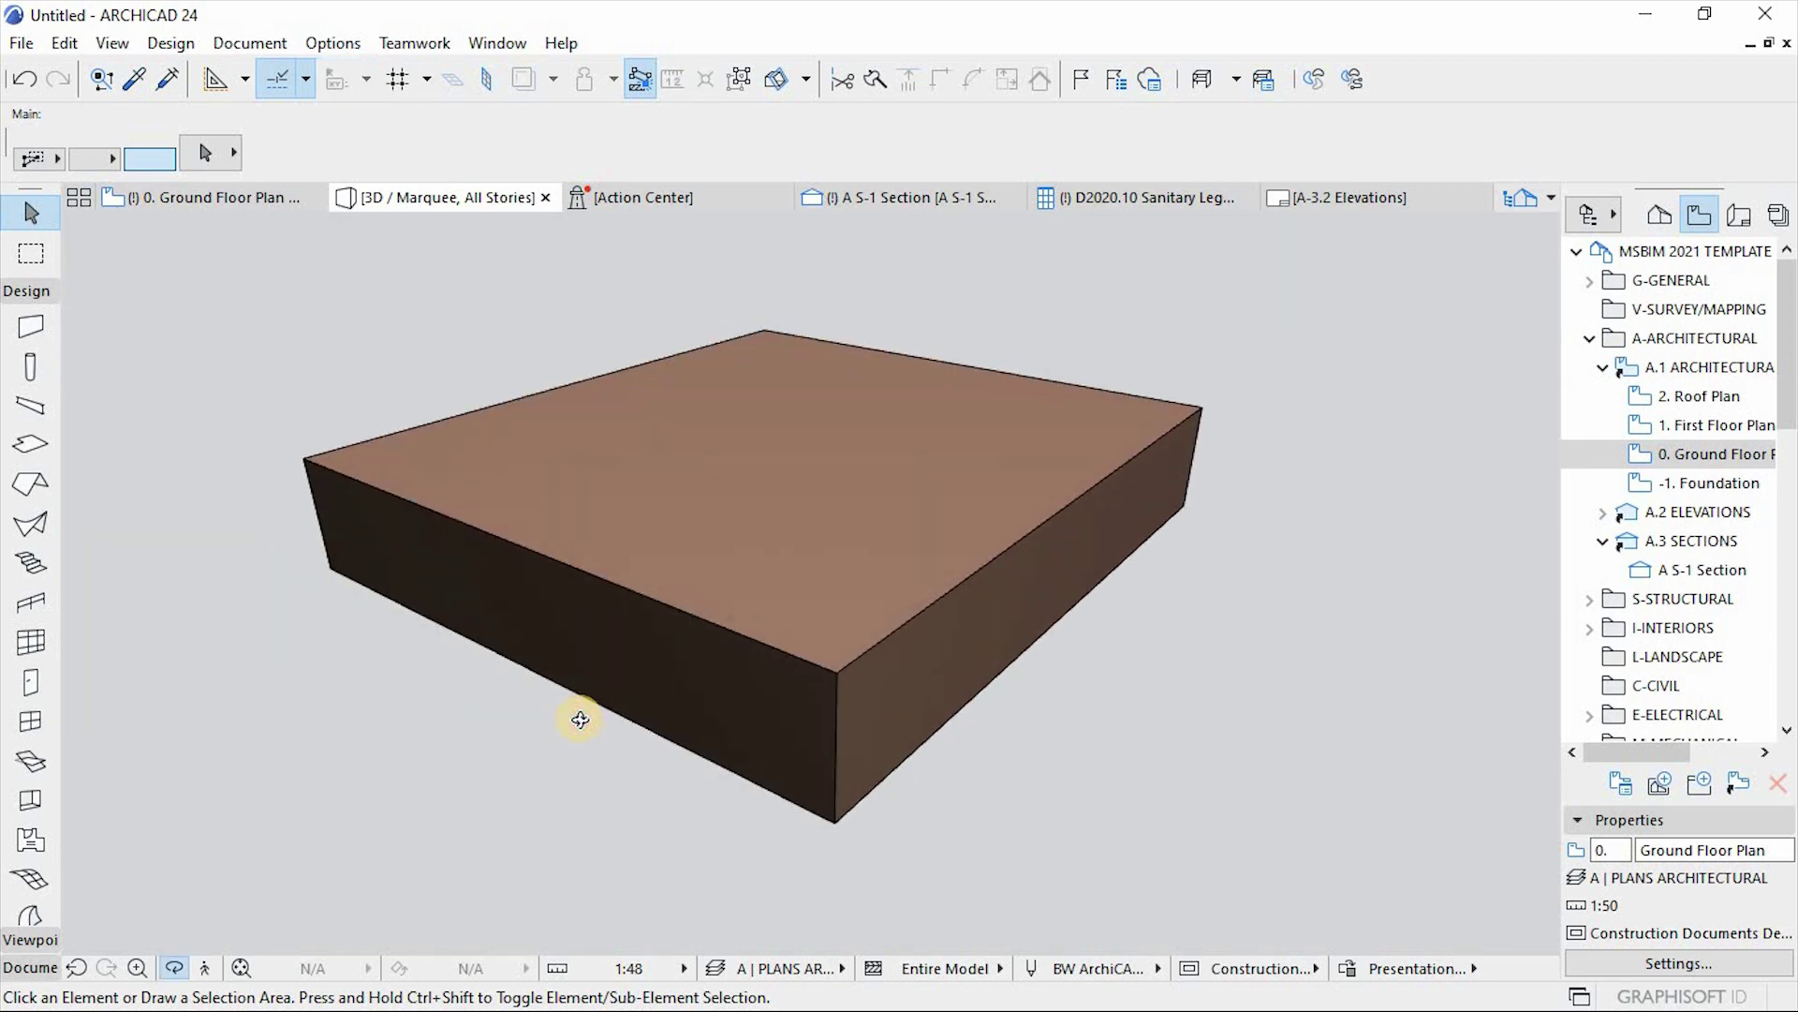
{"action": "key", "text": "o"}
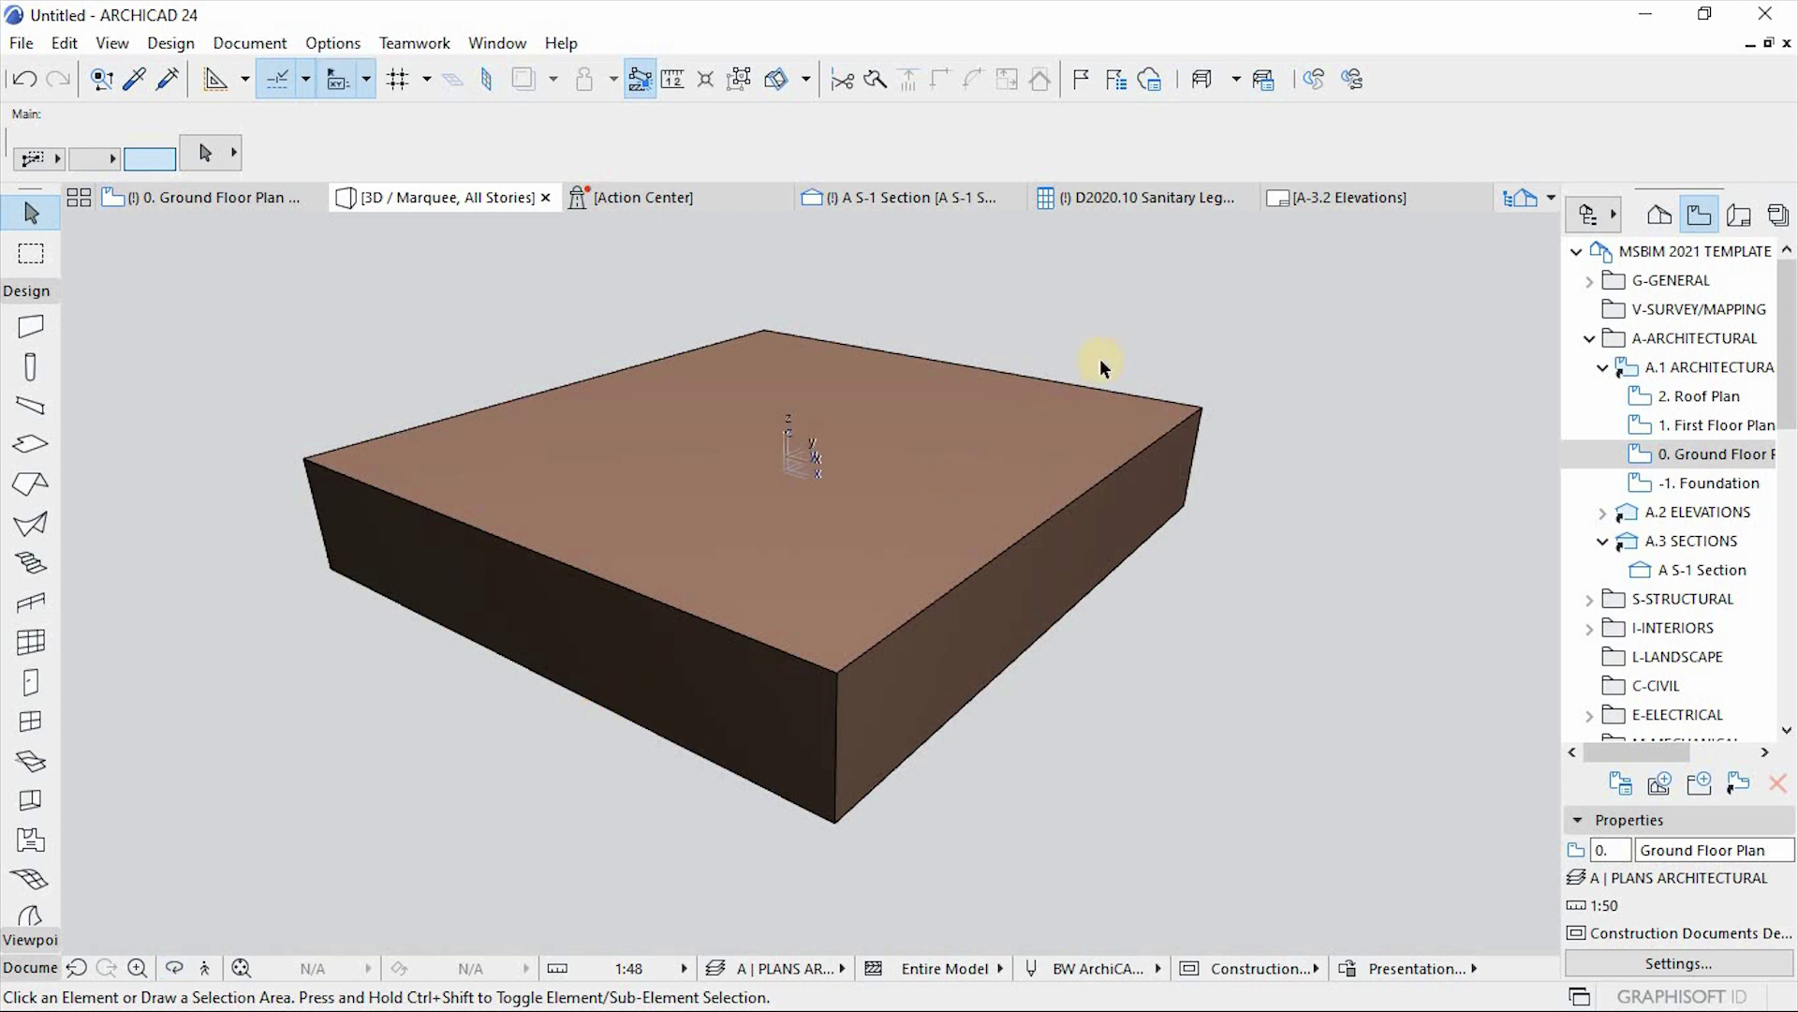
{"action": "left_click", "coordinate": [946, 392]}
Open Solid Element Operations for the earth block and pick the satellite Site Model in plan
{"action": "right_click", "coordinate": [1109, 267]}
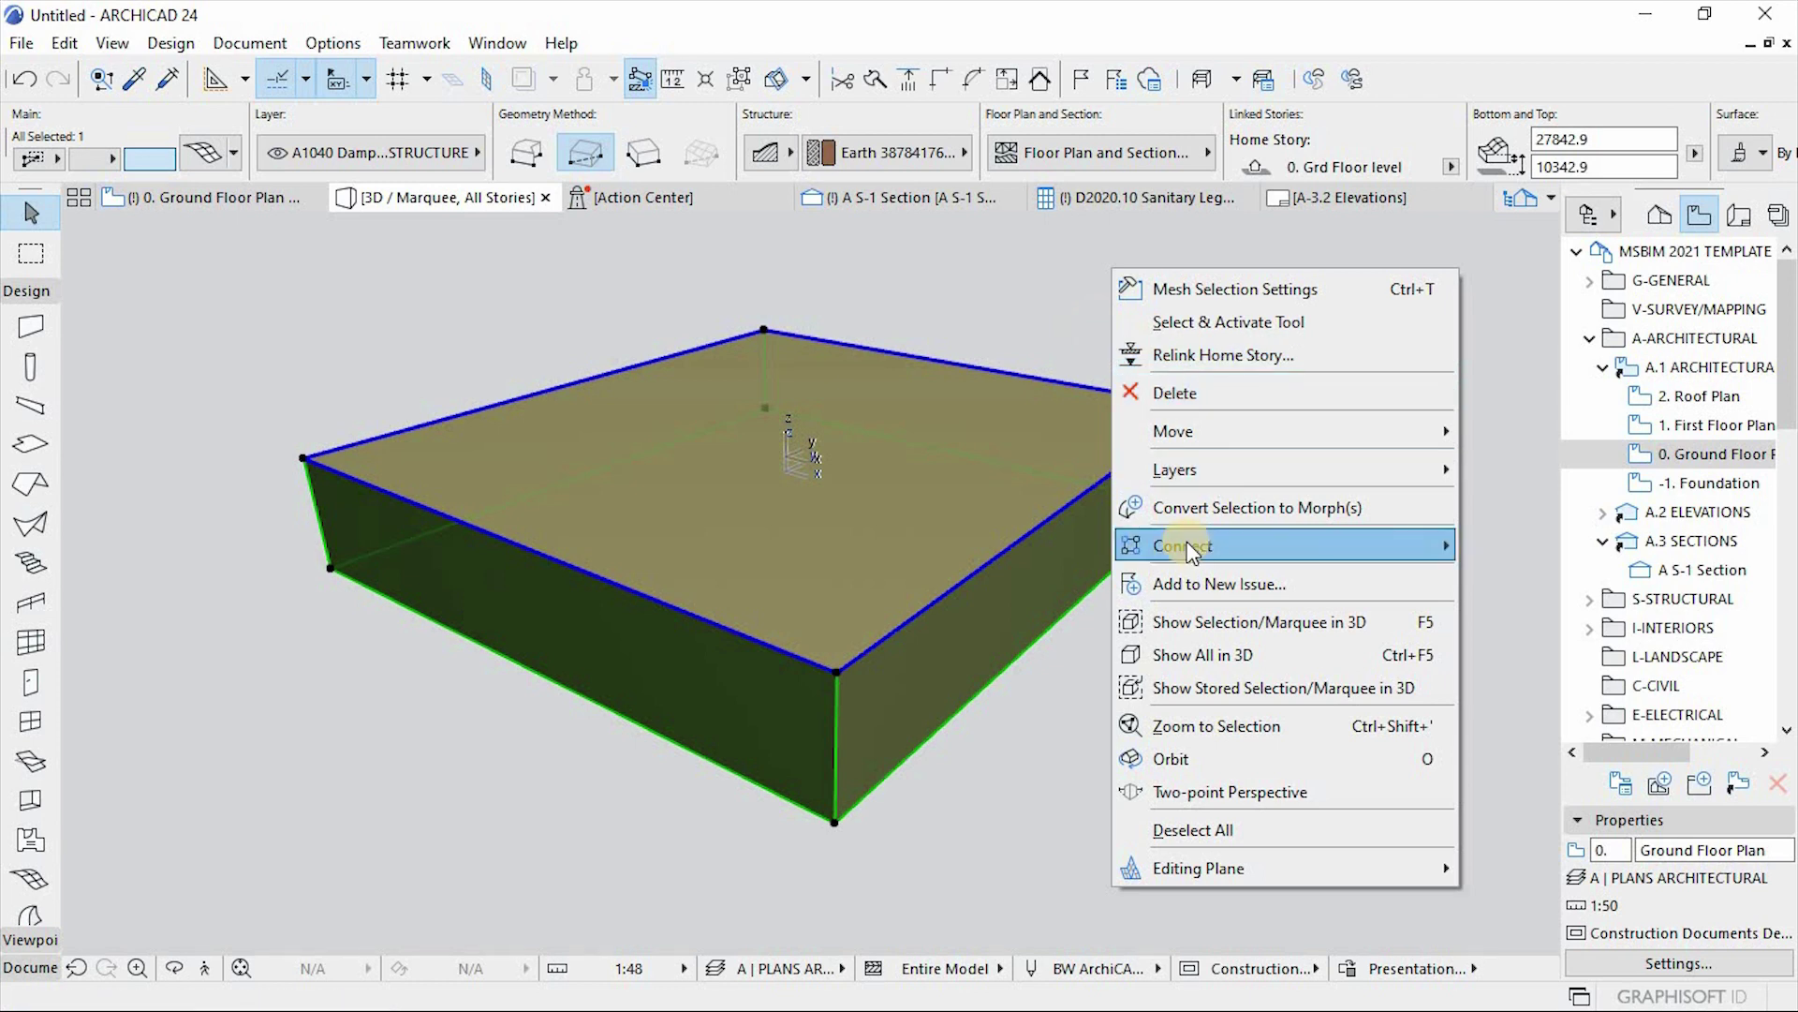
{"action": "mouse_move", "coordinate": [1246, 548]}
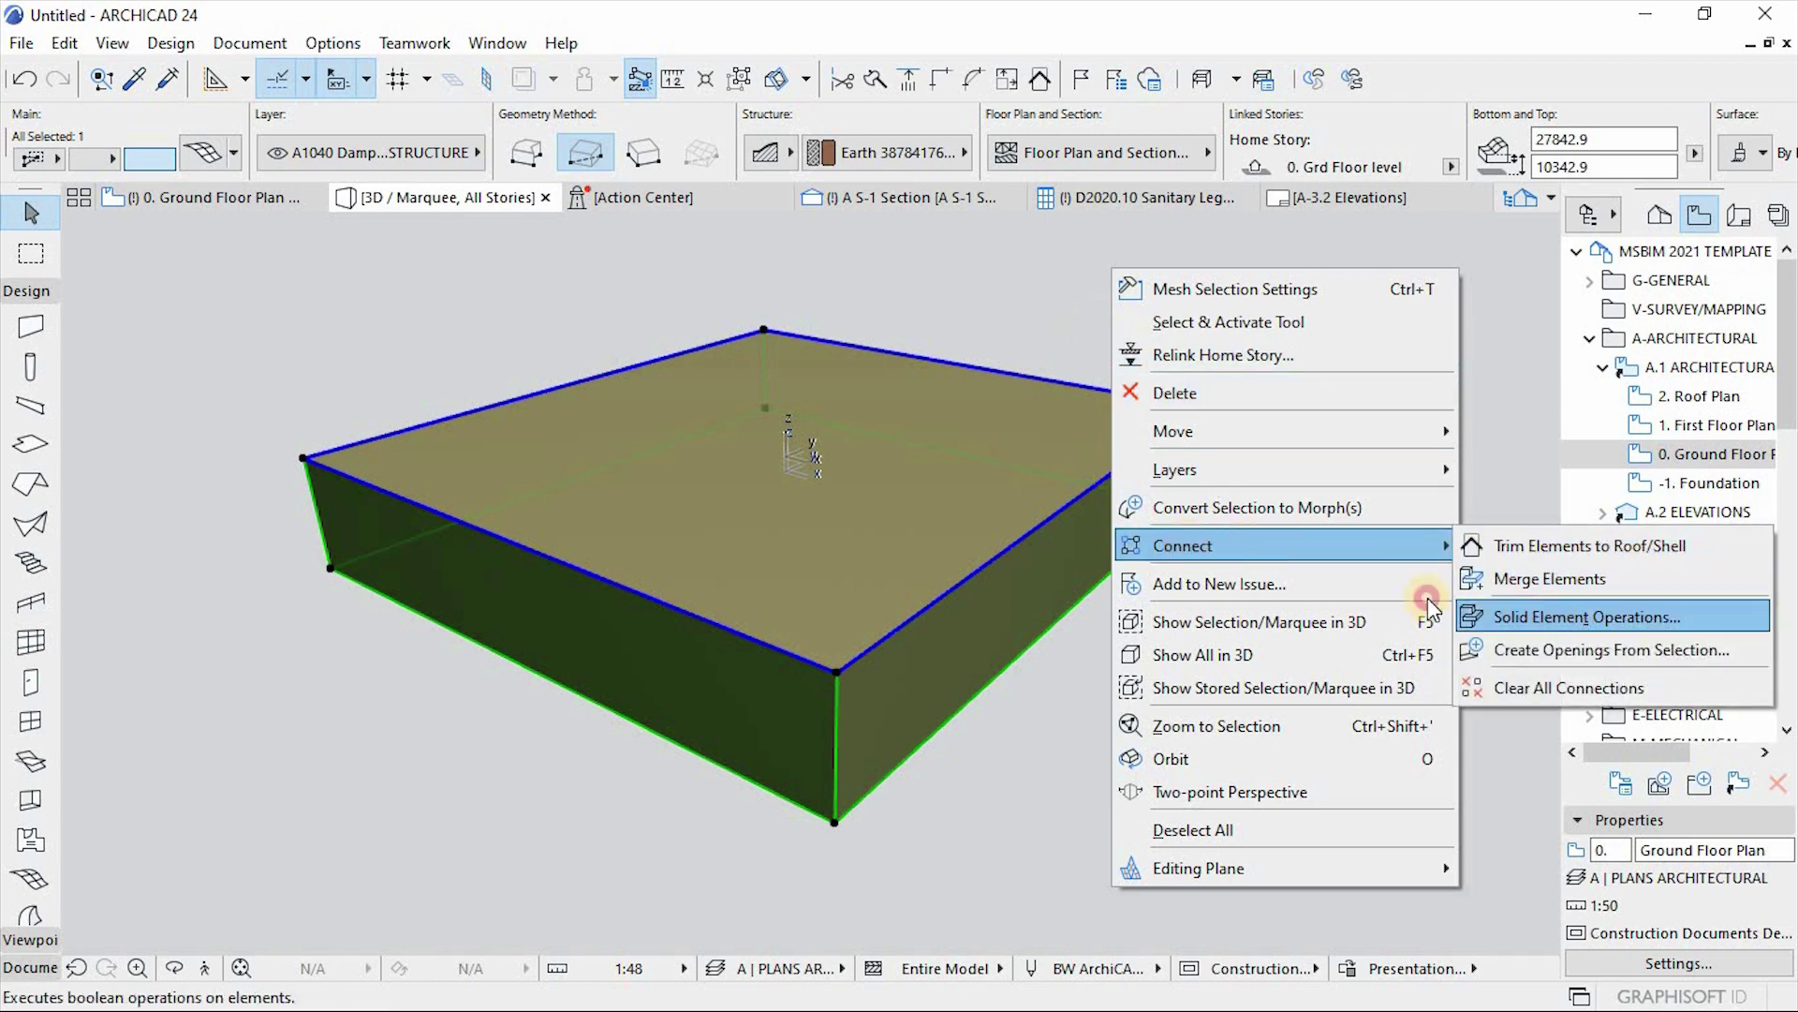
{"action": "left_click", "coordinate": [1553, 619]}
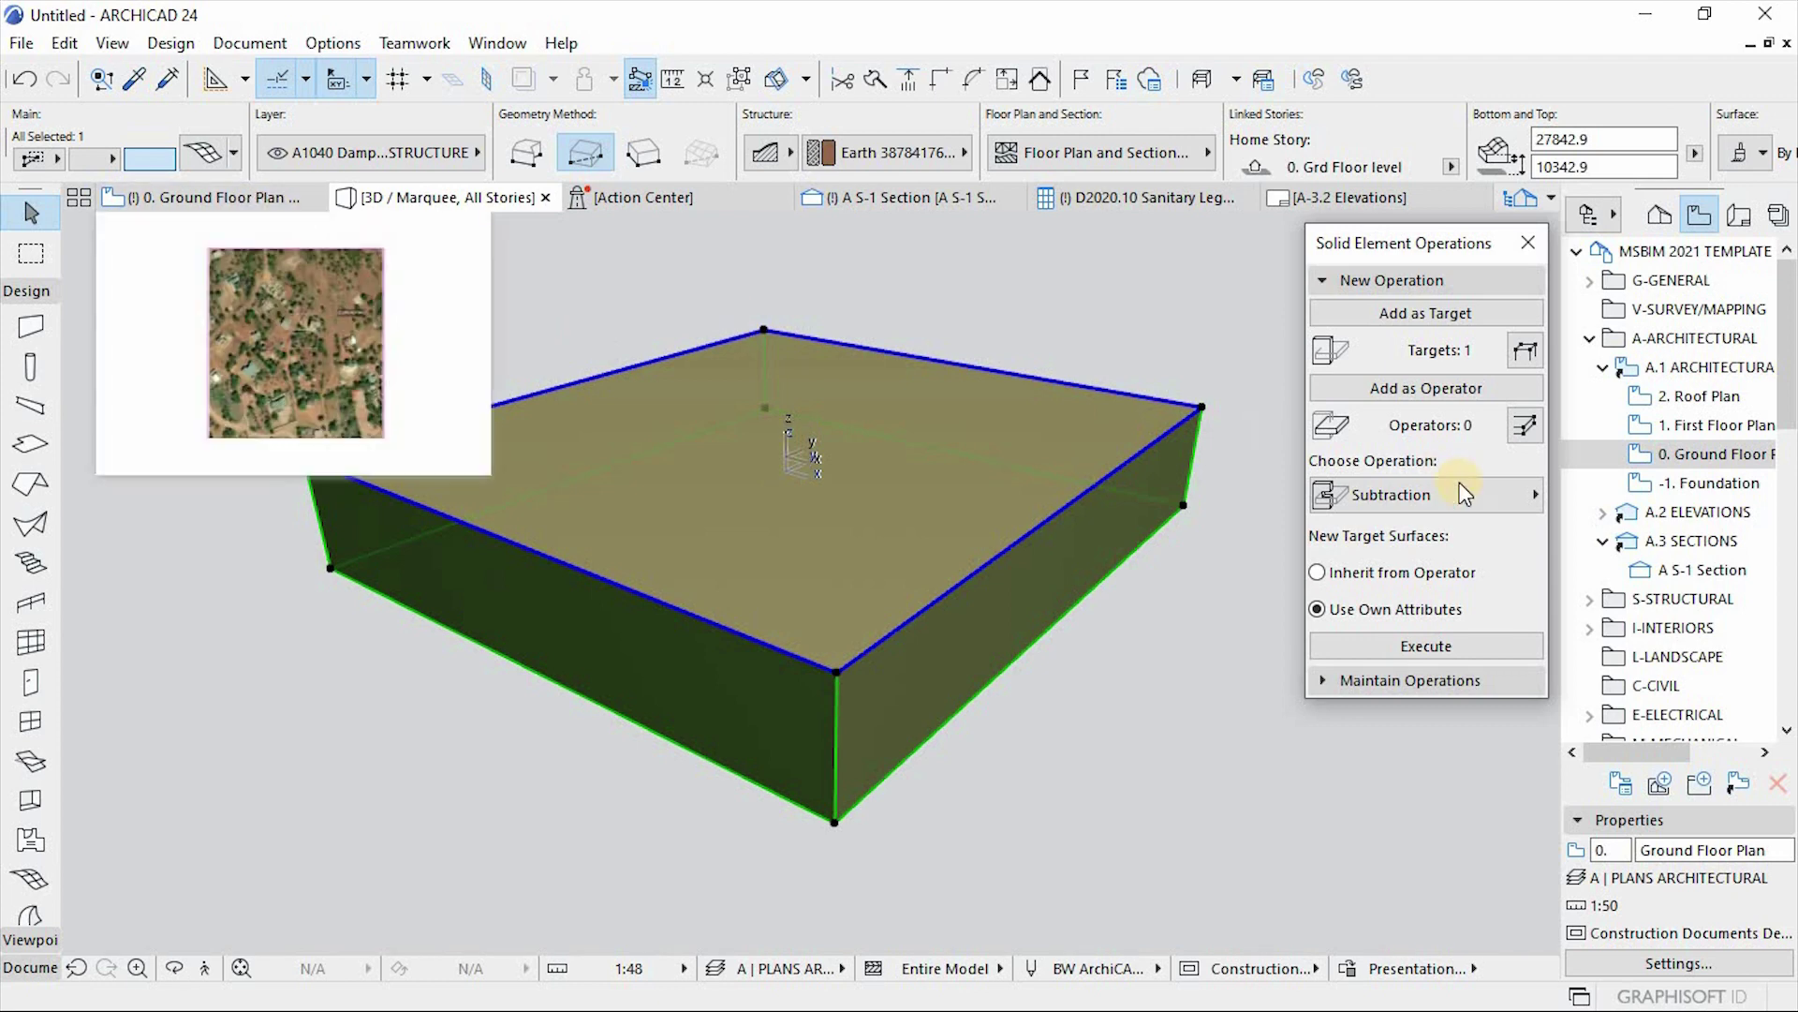
{"action": "left_click", "coordinate": [225, 206]}
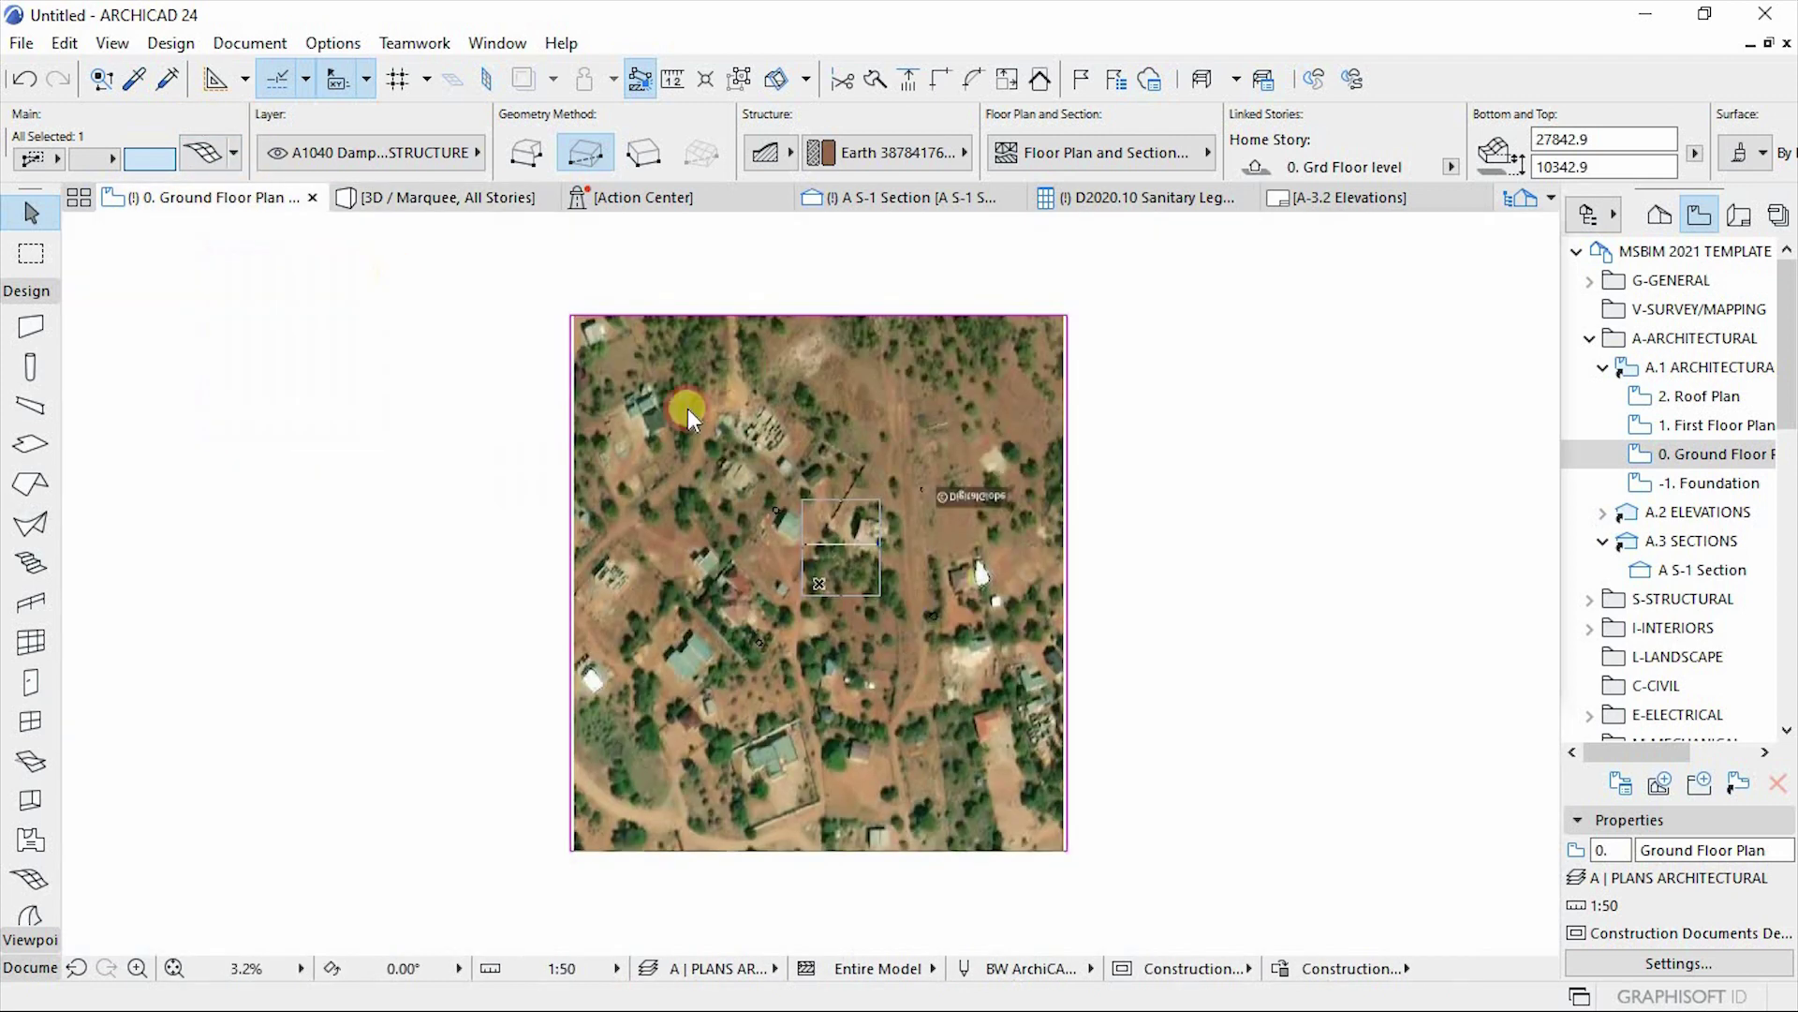
{"action": "left_click", "coordinate": [721, 559]}
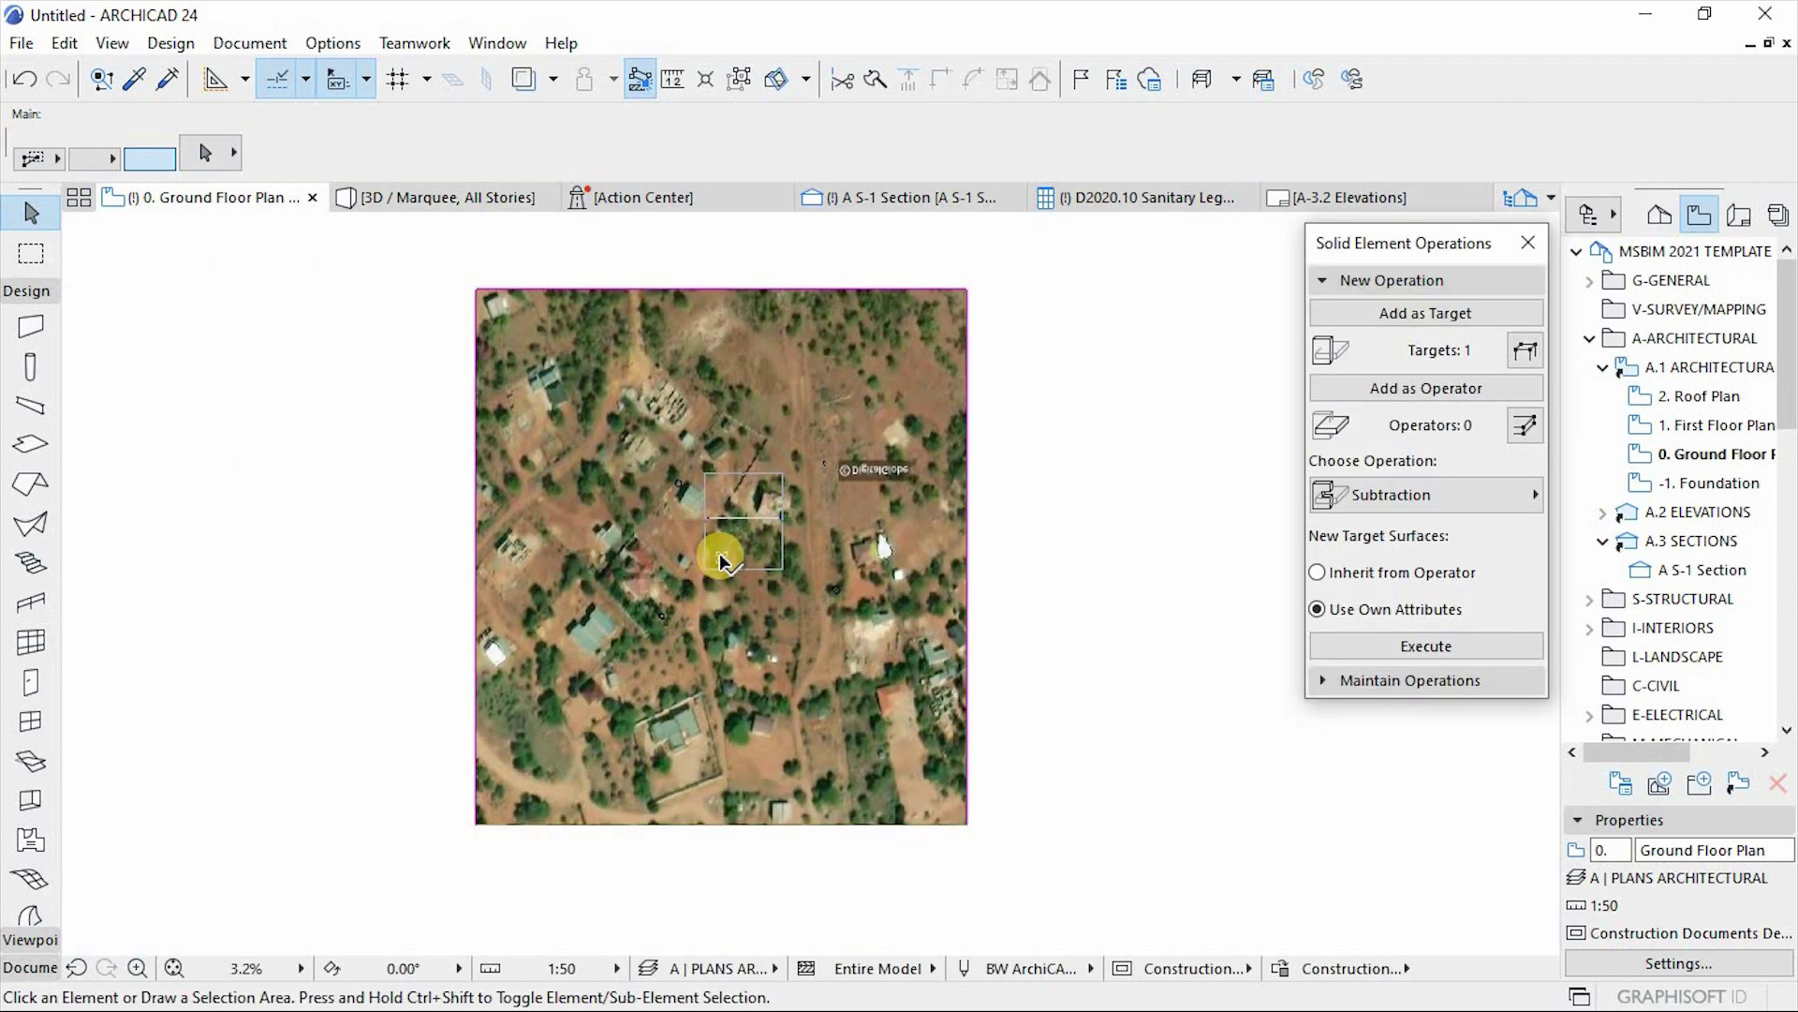
{"action": "left_click", "coordinate": [831, 646]}
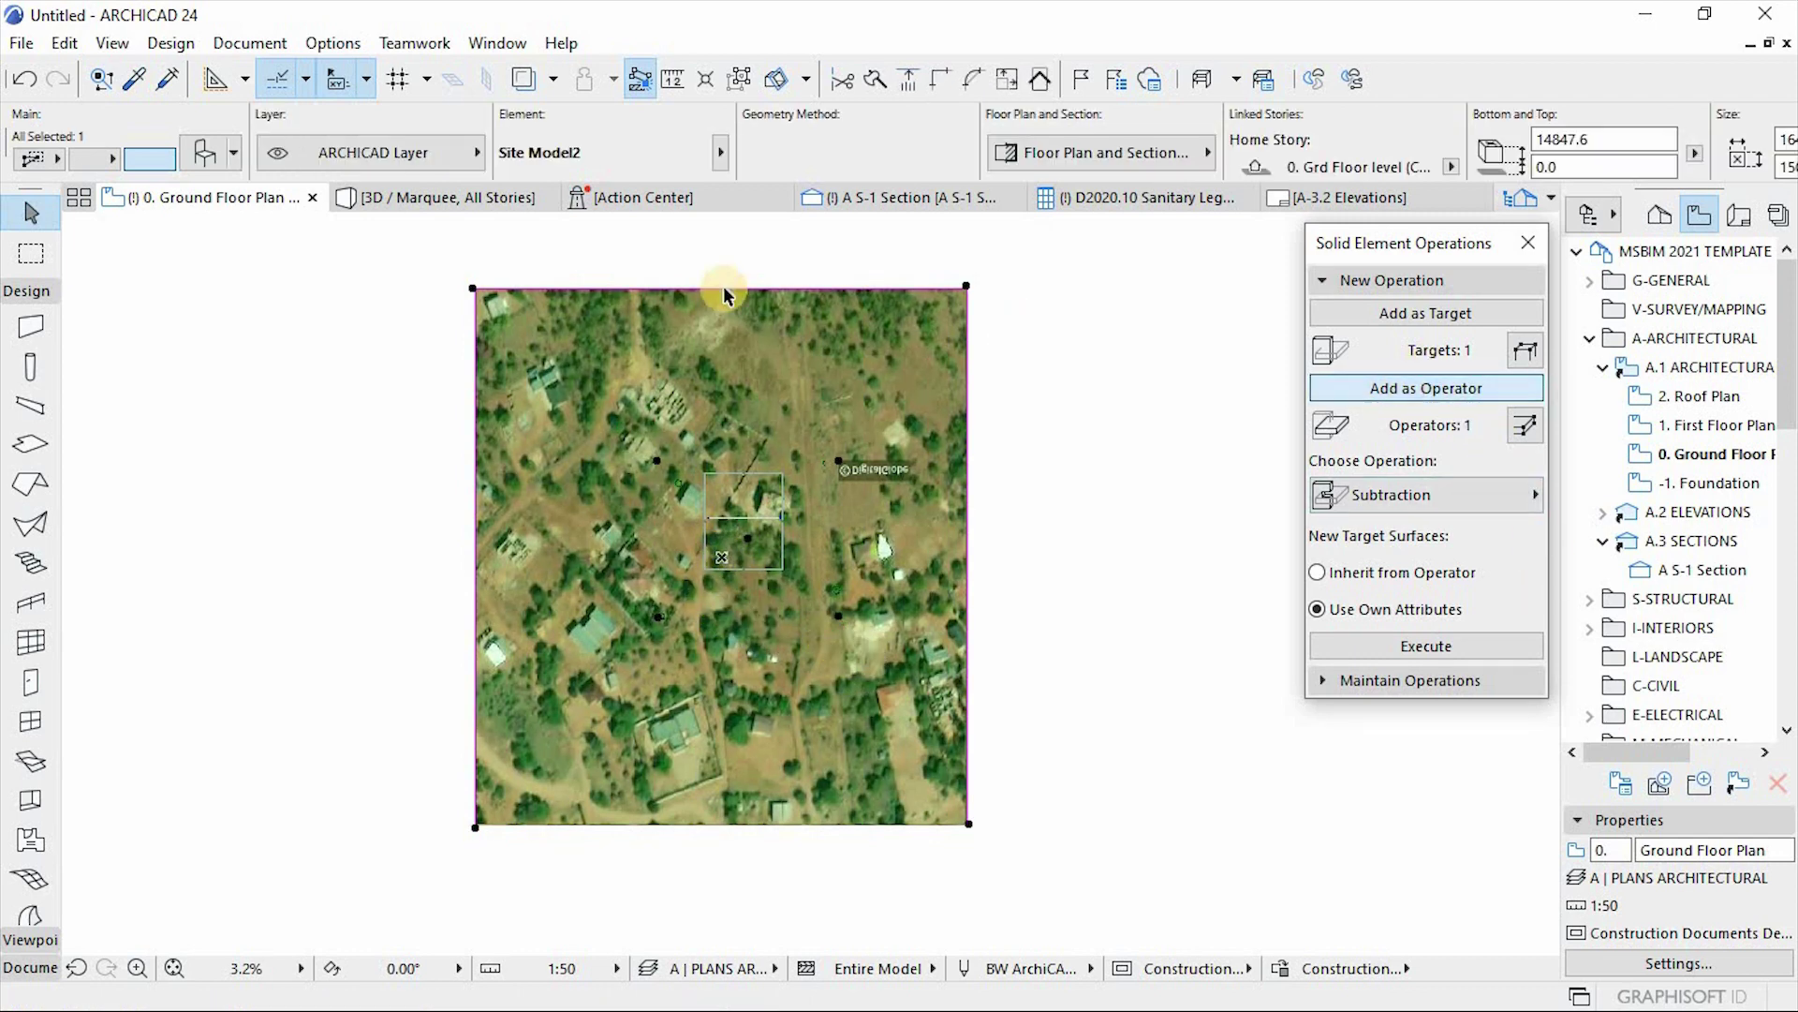
Execute a Subtraction with upward extrusion of the Site Model from the earth block
{"action": "left_click", "coordinate": [440, 196]}
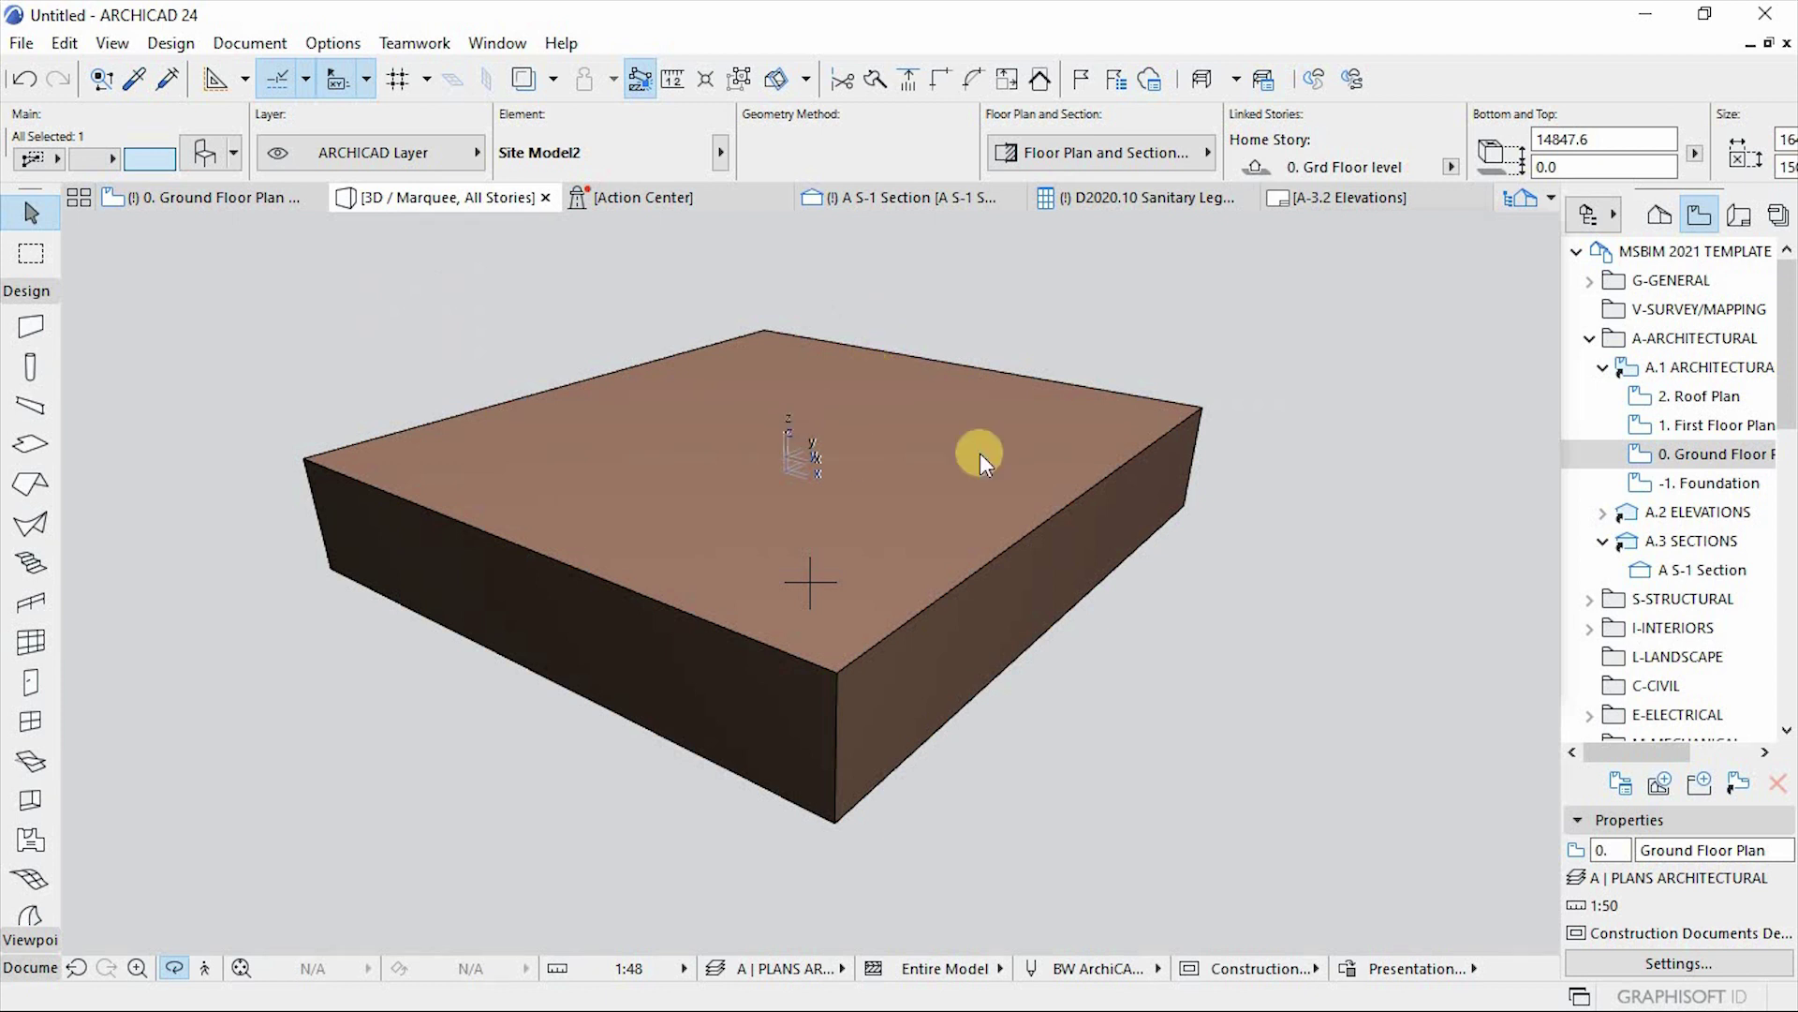
{"action": "left_click", "coordinate": [851, 452]}
{"action": "left_click", "coordinate": [1414, 646]}
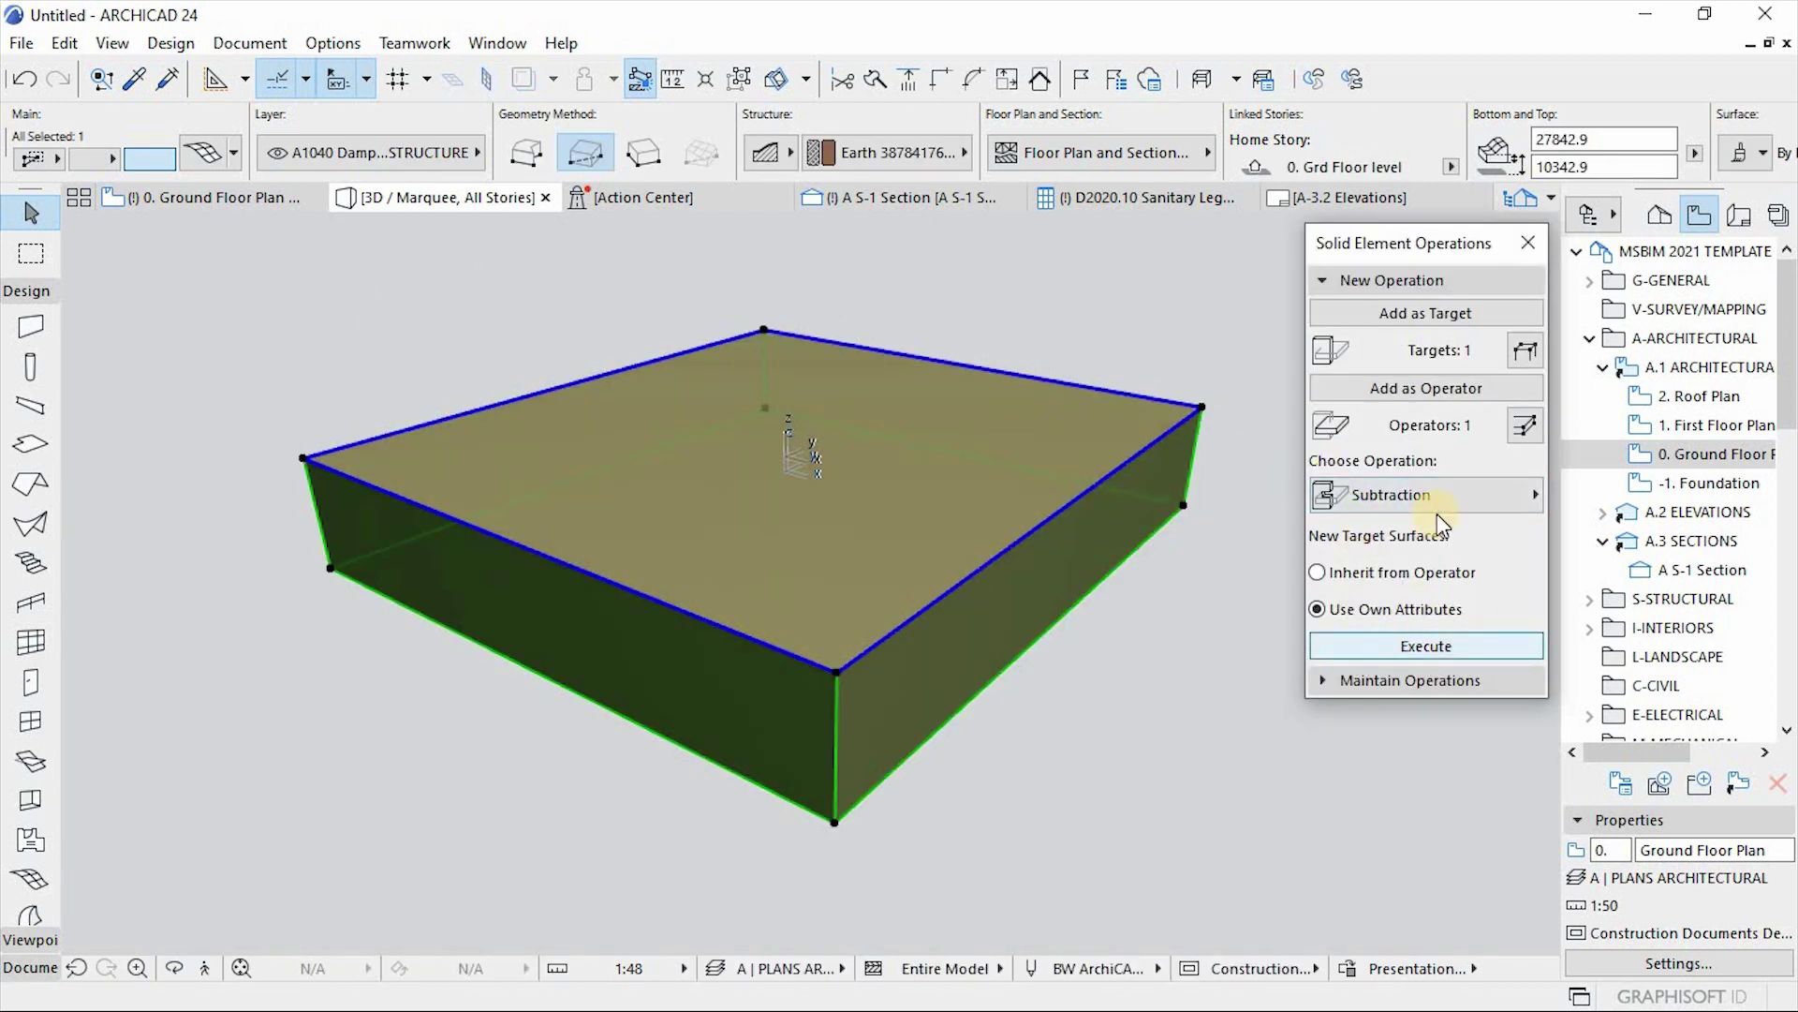
{"action": "left_click", "coordinate": [1445, 493]}
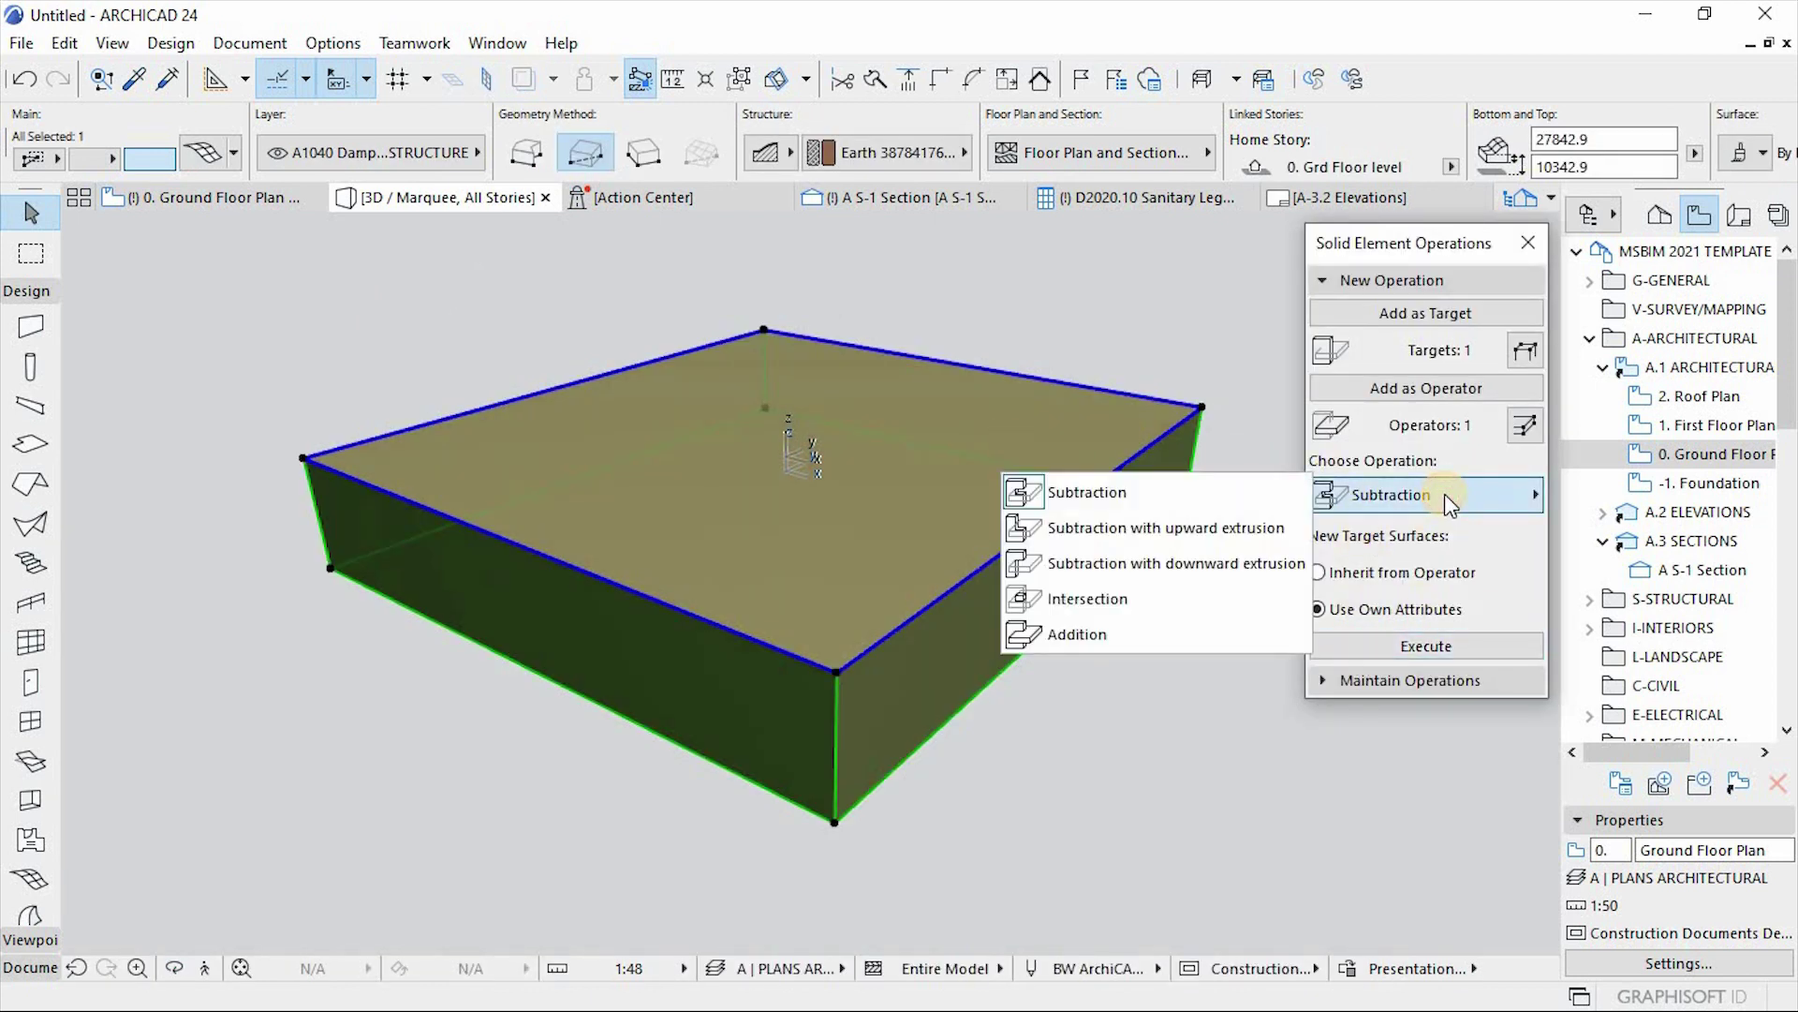
{"action": "left_click", "coordinate": [1166, 539]}
{"action": "left_click", "coordinate": [1390, 644]}
{"action": "left_click", "coordinate": [1144, 660]}
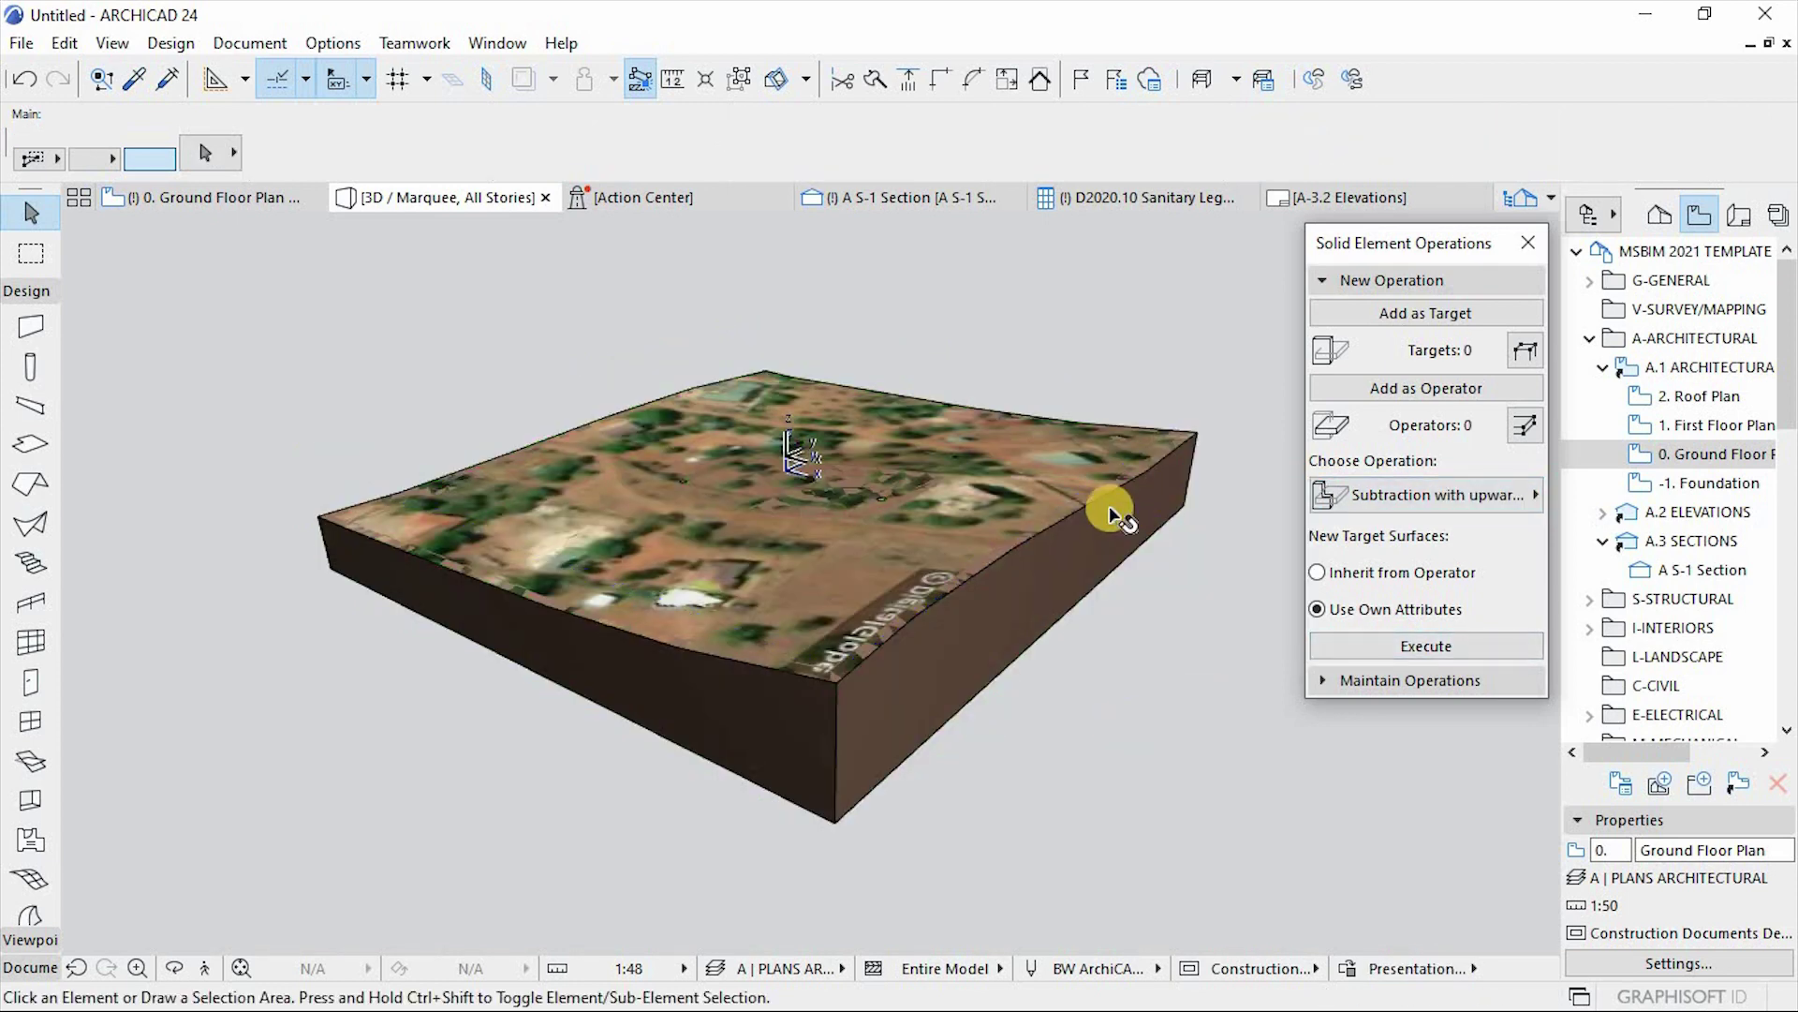
{"action": "middle_click_drag", "start_coordinate": [947, 774], "coordinate": [979, 612], "text": "shift"}
{"action": "middle_click_drag", "start_coordinate": [816, 626], "coordinate": [1223, 392], "text": "shift"}
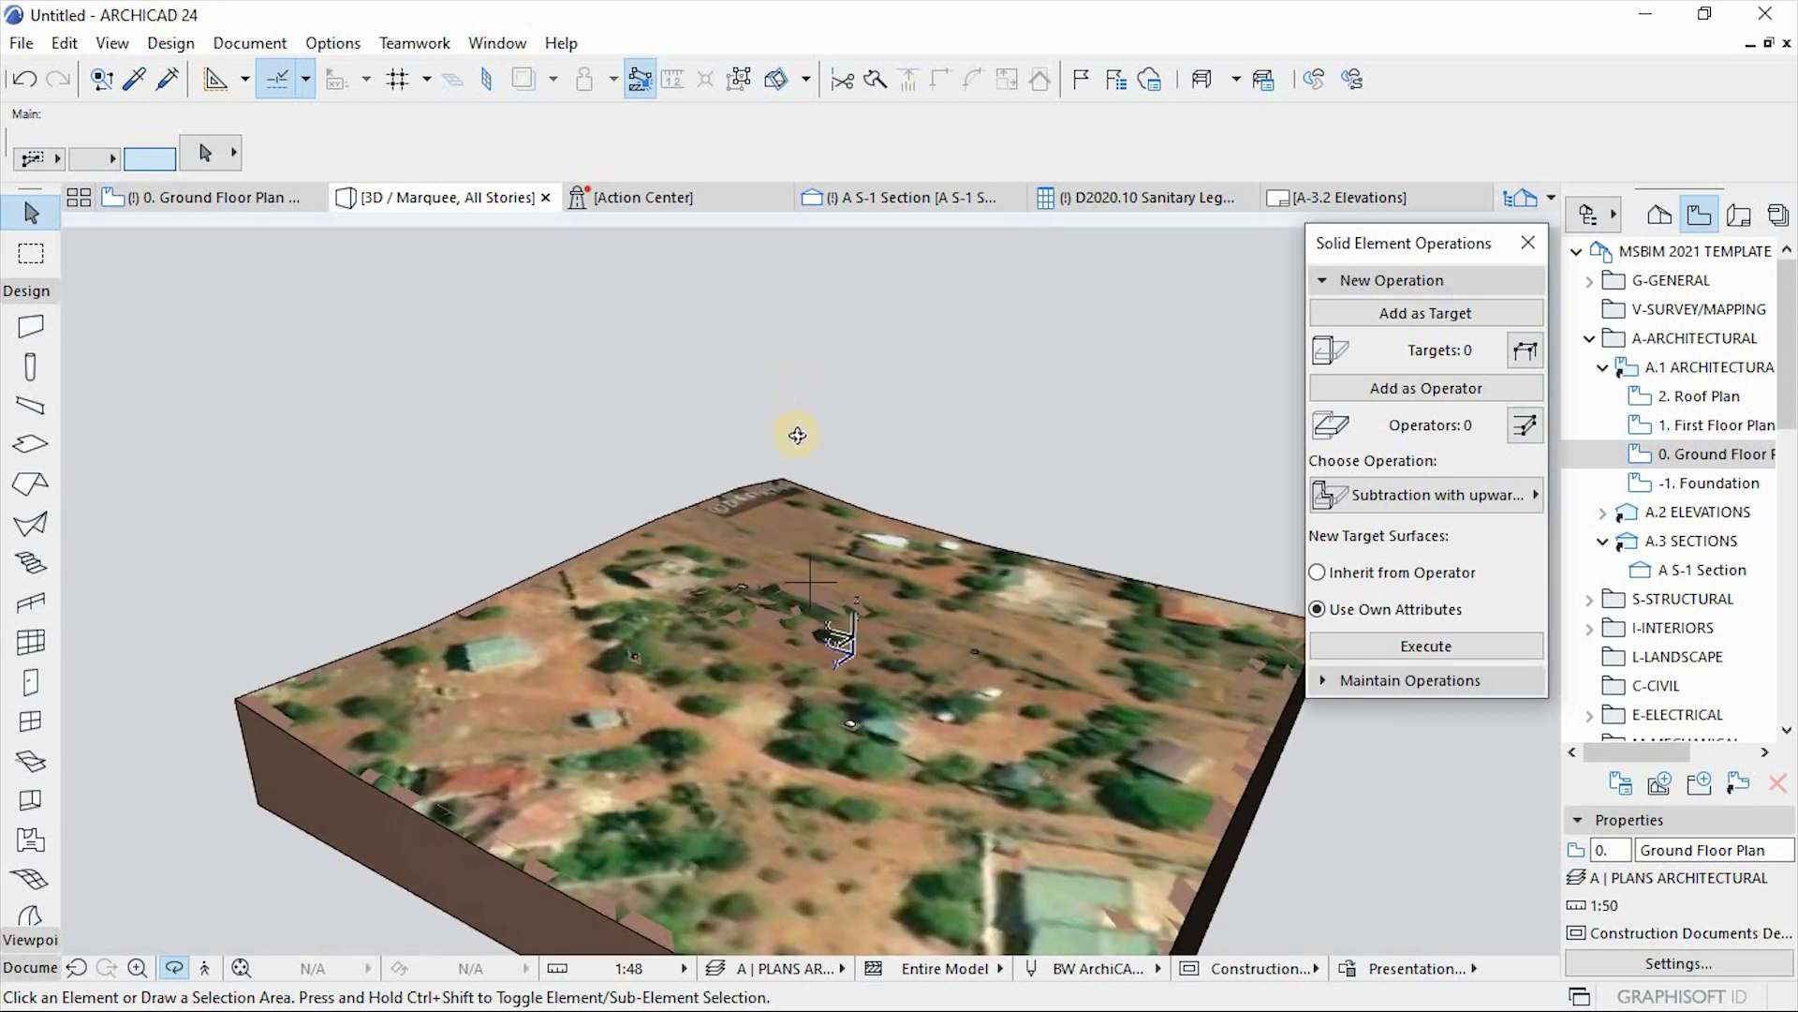
{"action": "middle_click_drag", "start_coordinate": [962, 752], "coordinate": [564, 572], "text": "shift"}
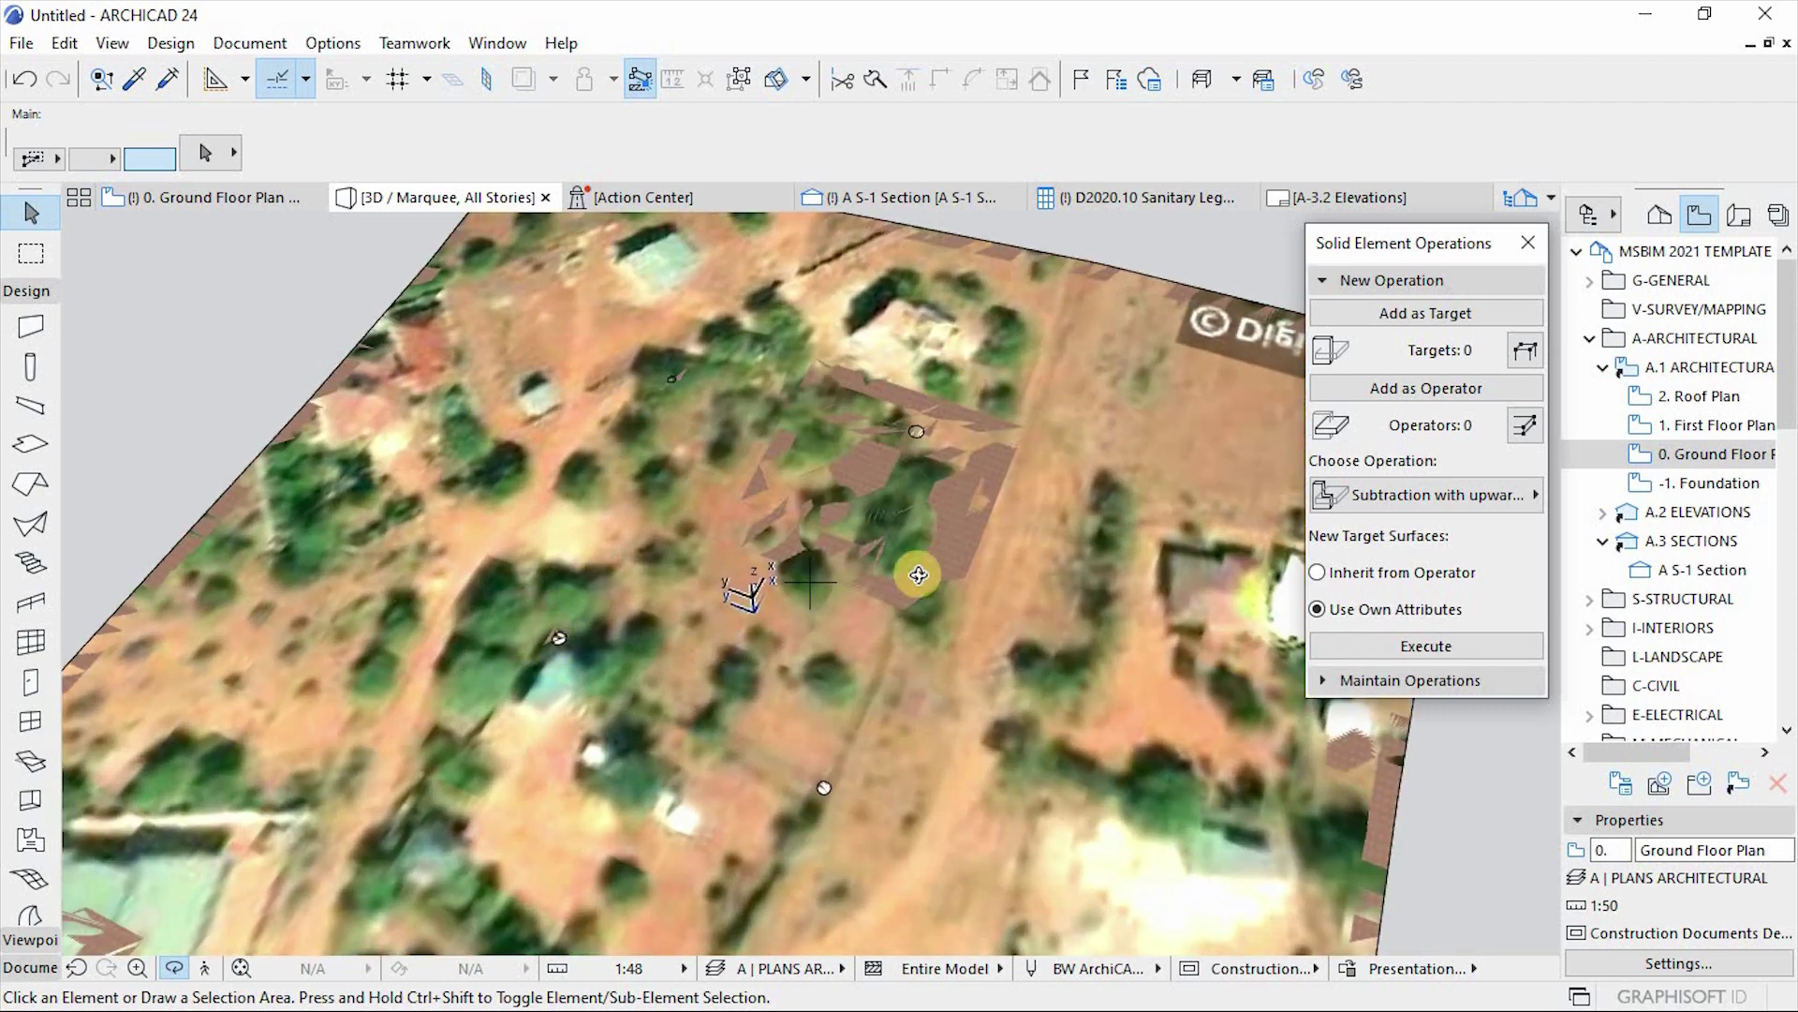
In the Ground Floor Plan, choose the Wall tool with a masonry composite structure
{"action": "left_click", "coordinate": [222, 196]}
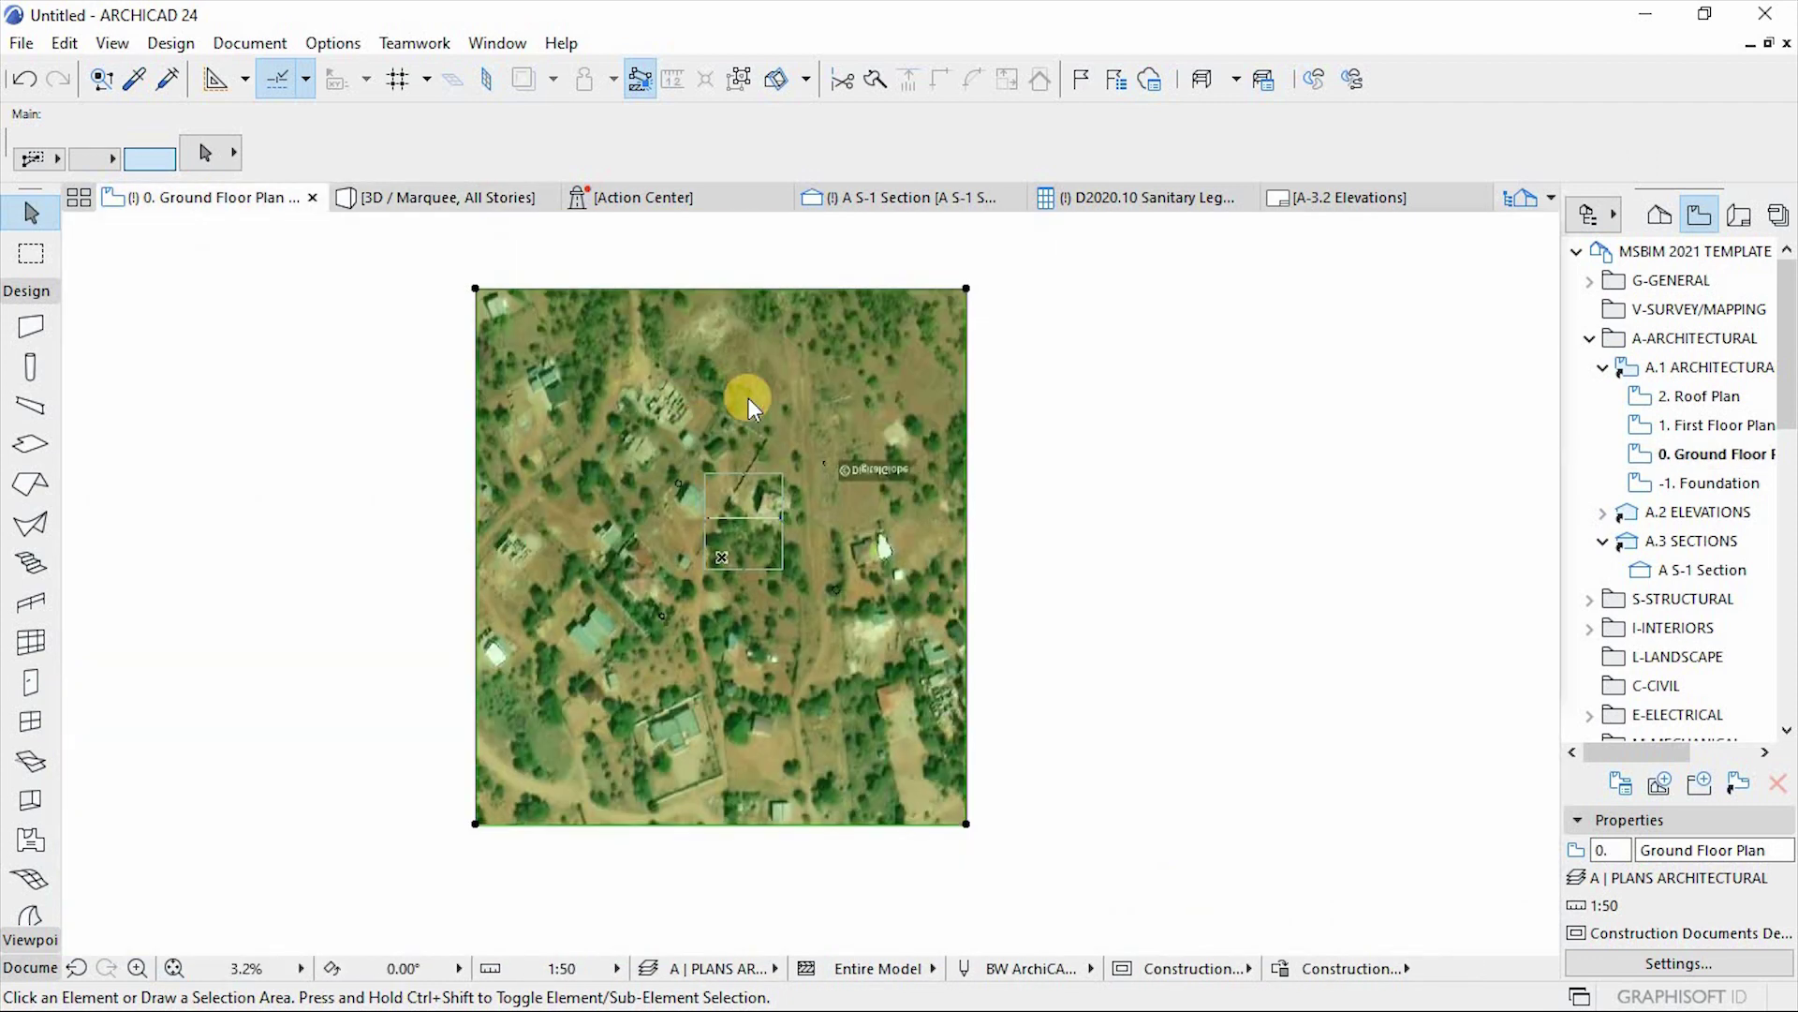
{"action": "left_click", "coordinate": [722, 572]}
{"action": "scroll", "coordinate": [700, 509], "scroll_direction": "up", "scroll_amount": 3}
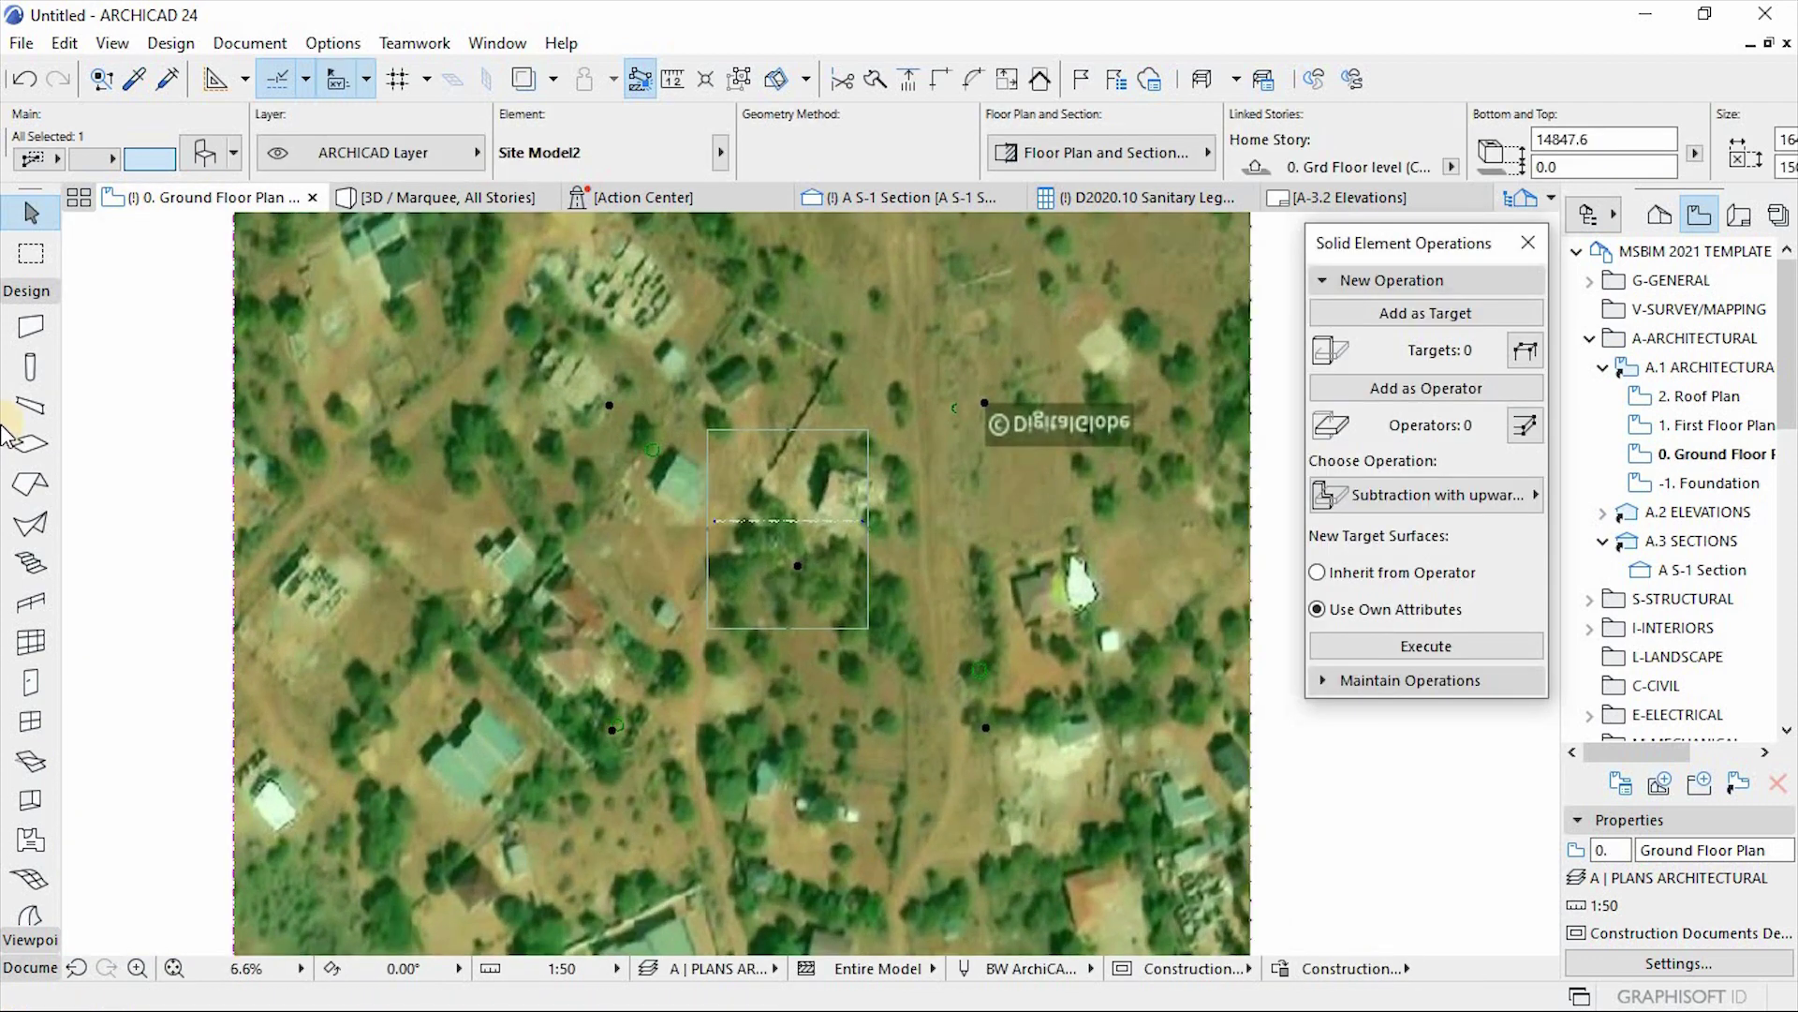
{"action": "left_click", "coordinate": [382, 328]}
{"action": "left_click", "coordinate": [1004, 154]}
{"action": "left_click", "coordinate": [1058, 146]}
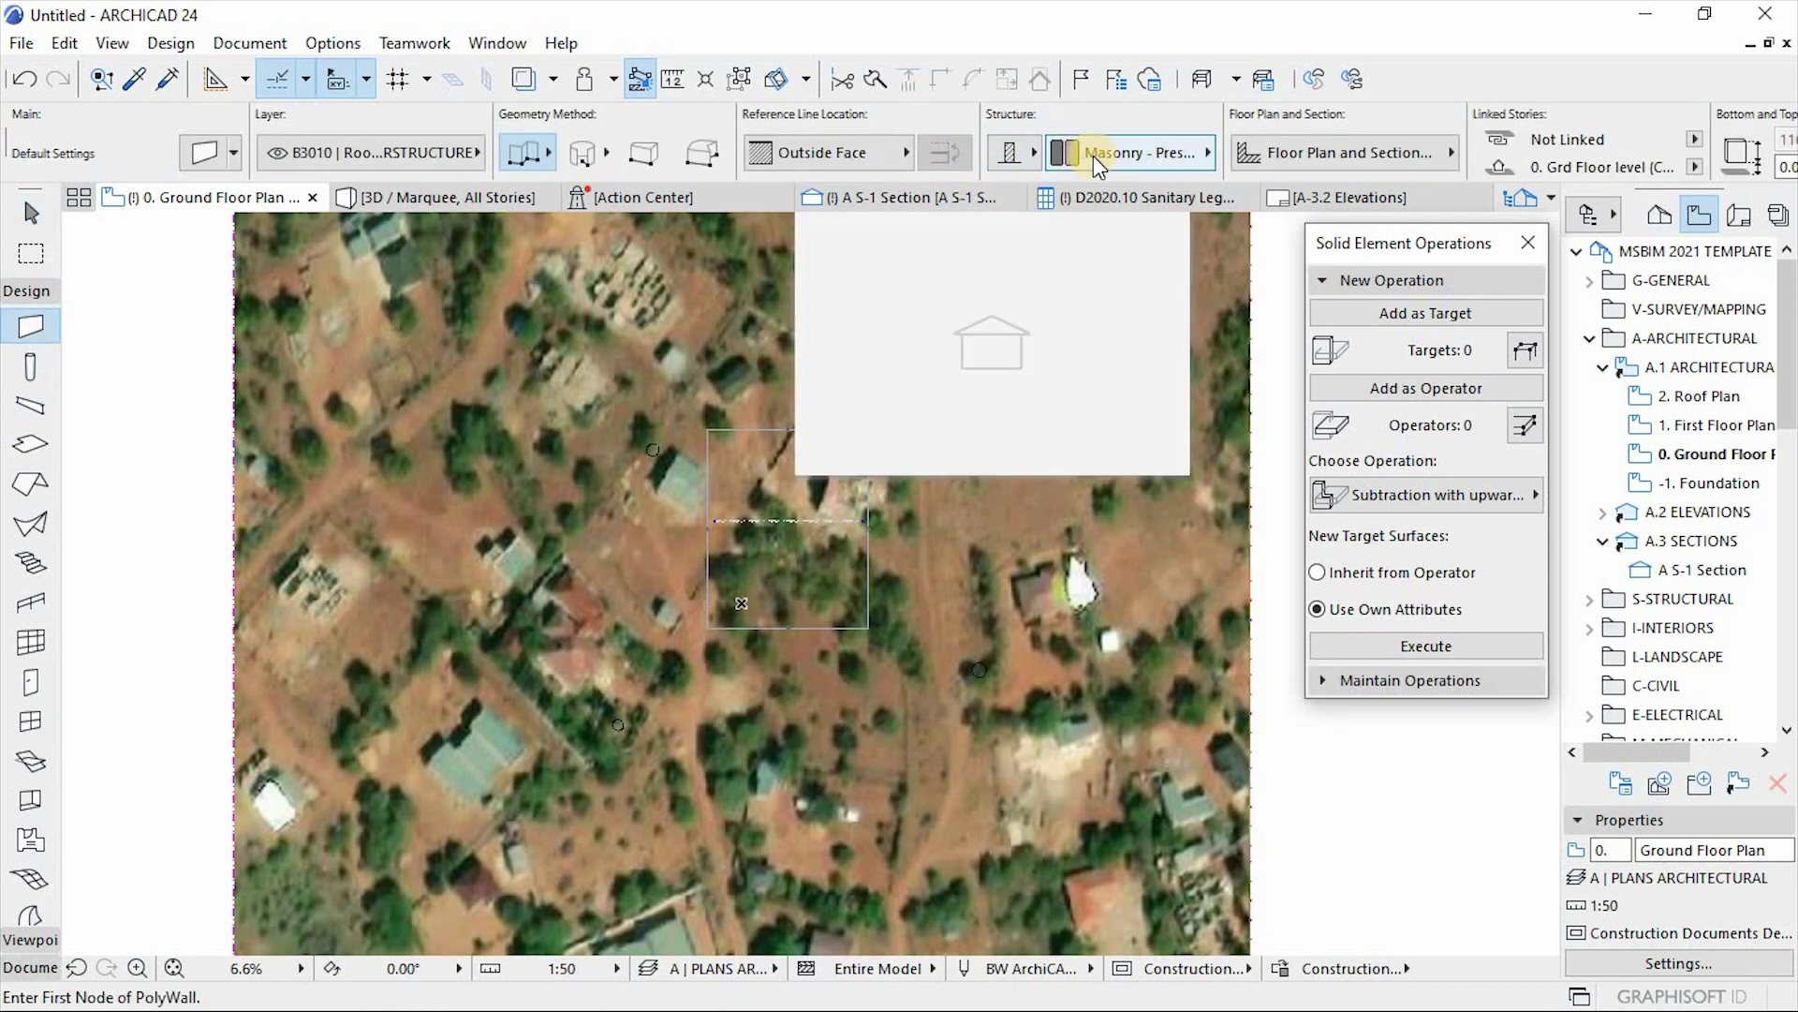
Trace the polywall through each plot corner on the aerial image, finishing at the last corner
{"action": "scroll", "coordinate": [1214, 149], "scroll_direction": "right", "scroll_amount": 3}
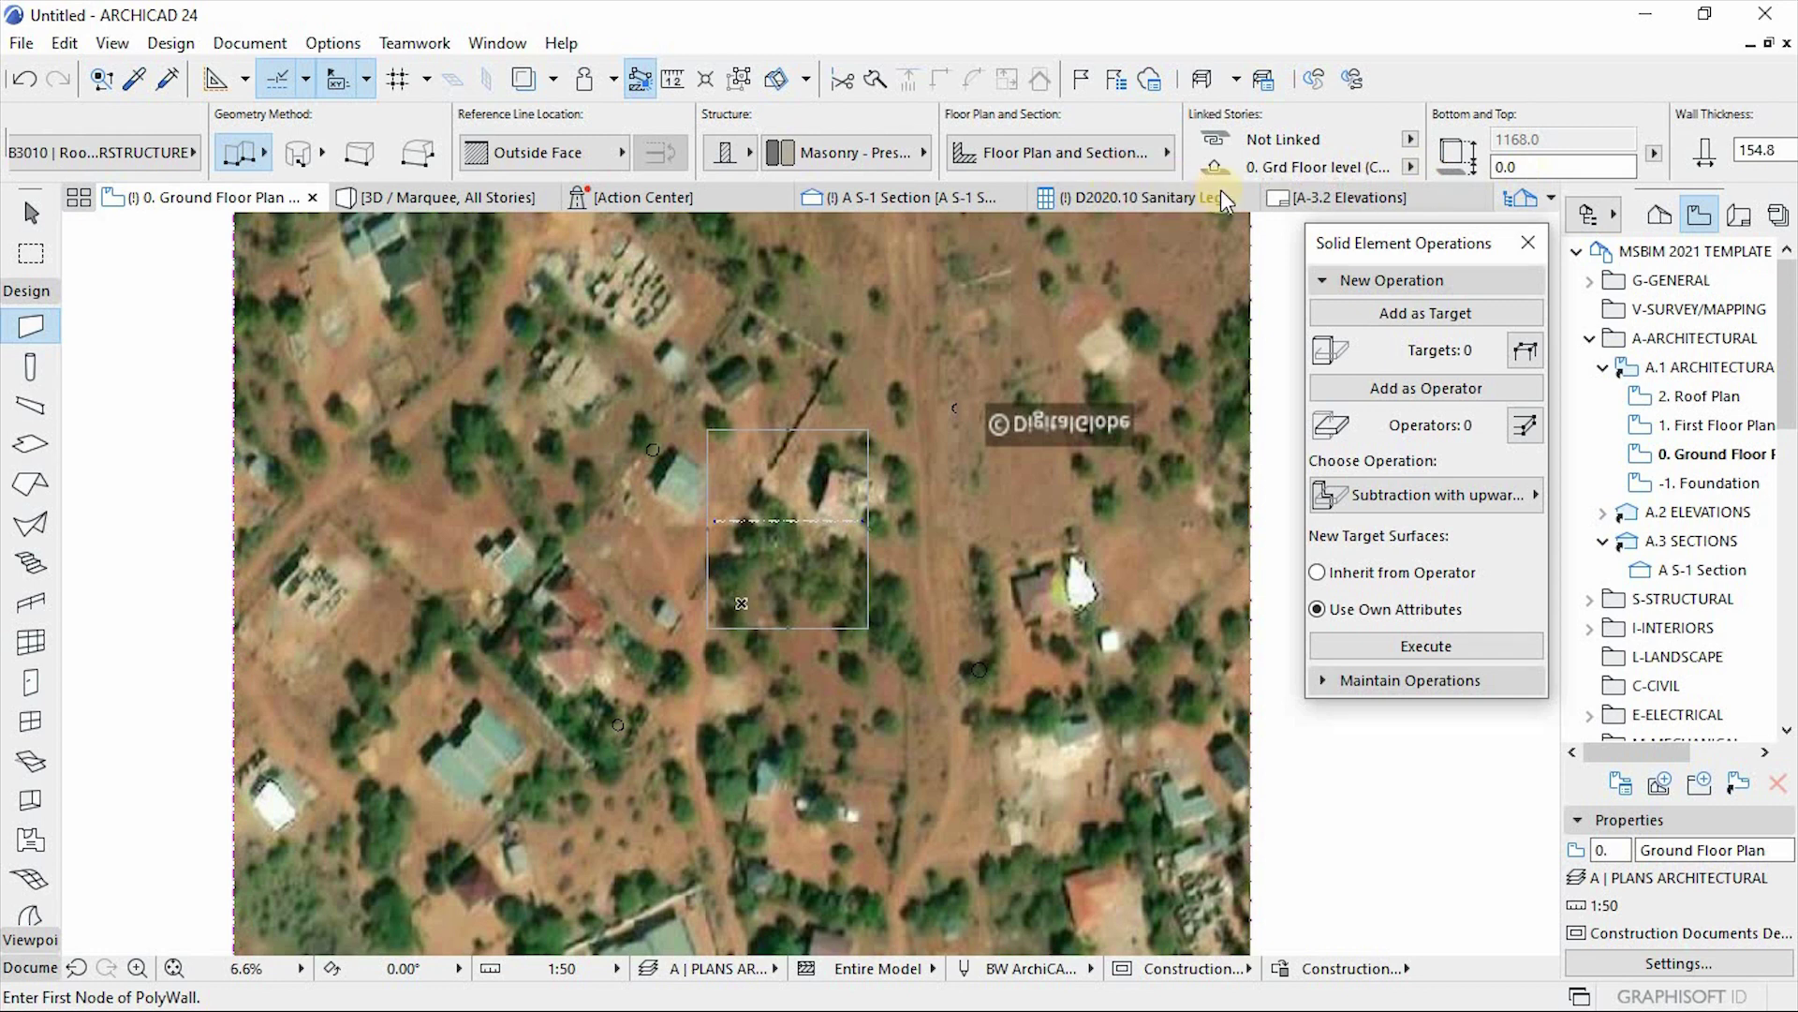
{"action": "scroll", "coordinate": [712, 479], "scroll_direction": "up", "scroll_amount": 3}
{"action": "scroll", "coordinate": [711, 473], "scroll_direction": "up", "scroll_amount": 1}
{"action": "scroll", "coordinate": [578, 376], "scroll_direction": "up", "scroll_amount": 4}
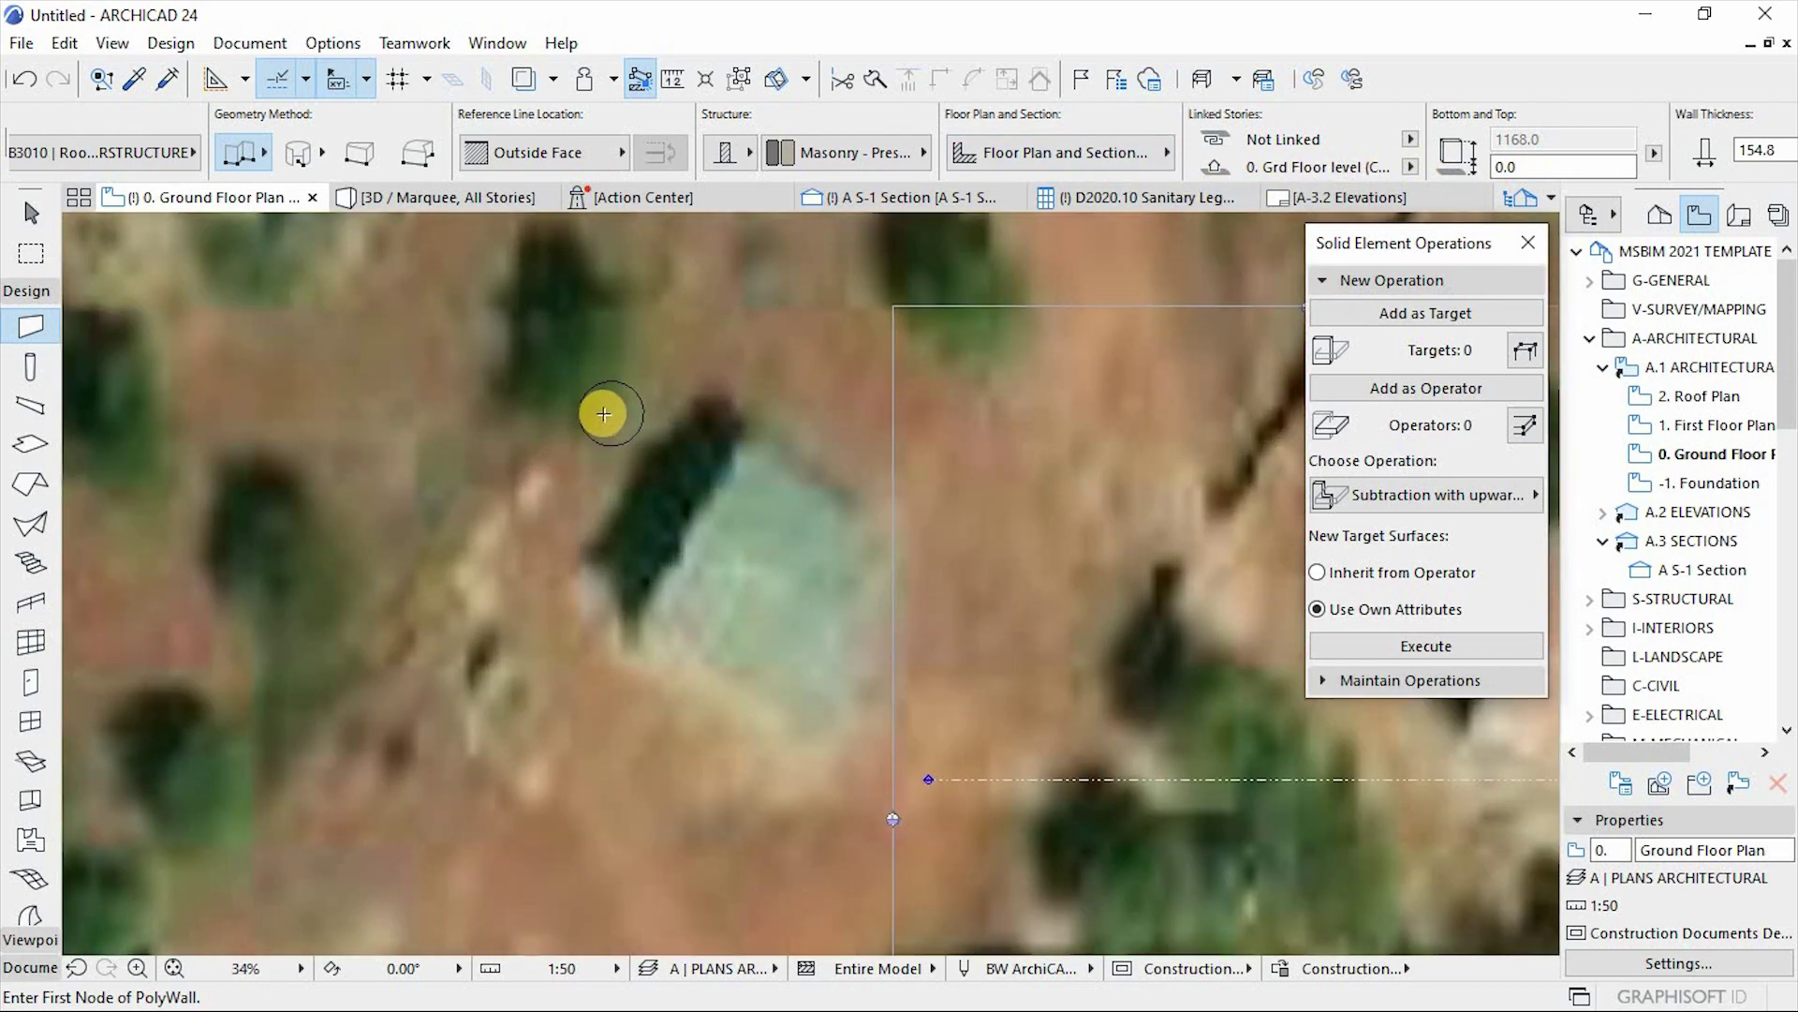
{"action": "left_click", "coordinate": [613, 409]}
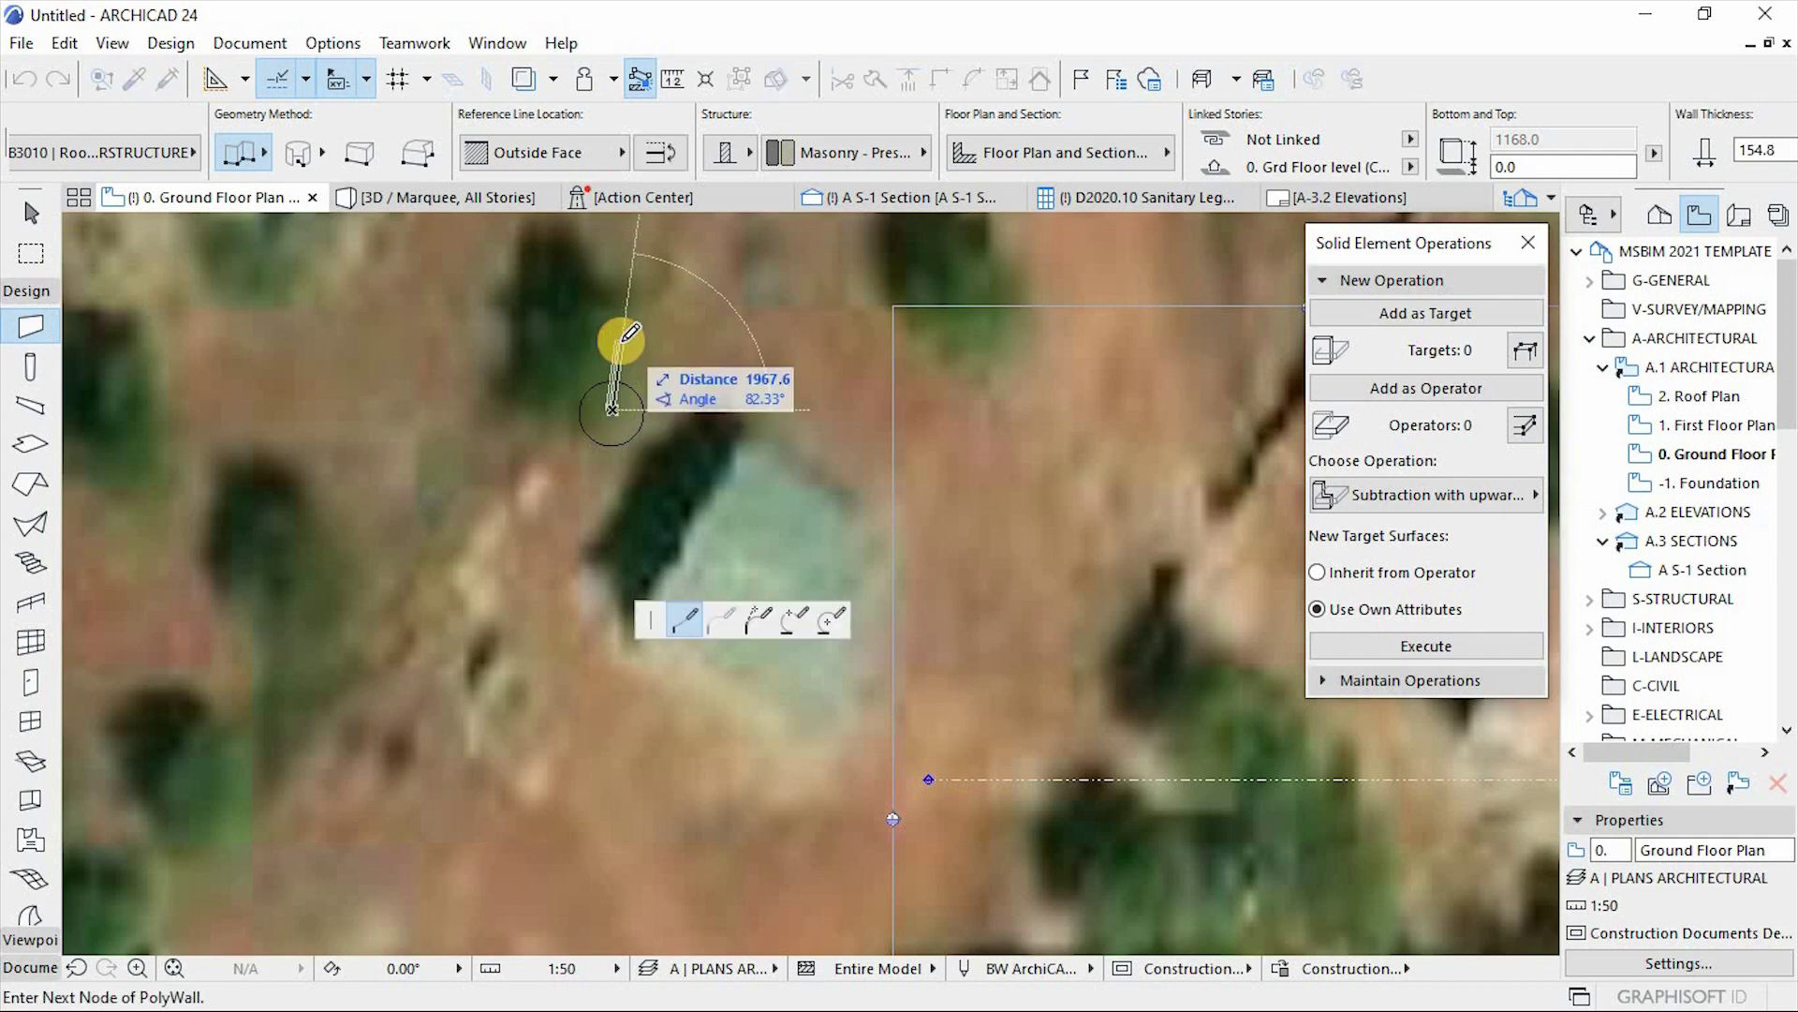
{"action": "scroll", "coordinate": [622, 341], "scroll_direction": "down", "scroll_amount": 5}
{"action": "scroll", "coordinate": [581, 574], "scroll_direction": "up", "scroll_amount": 6}
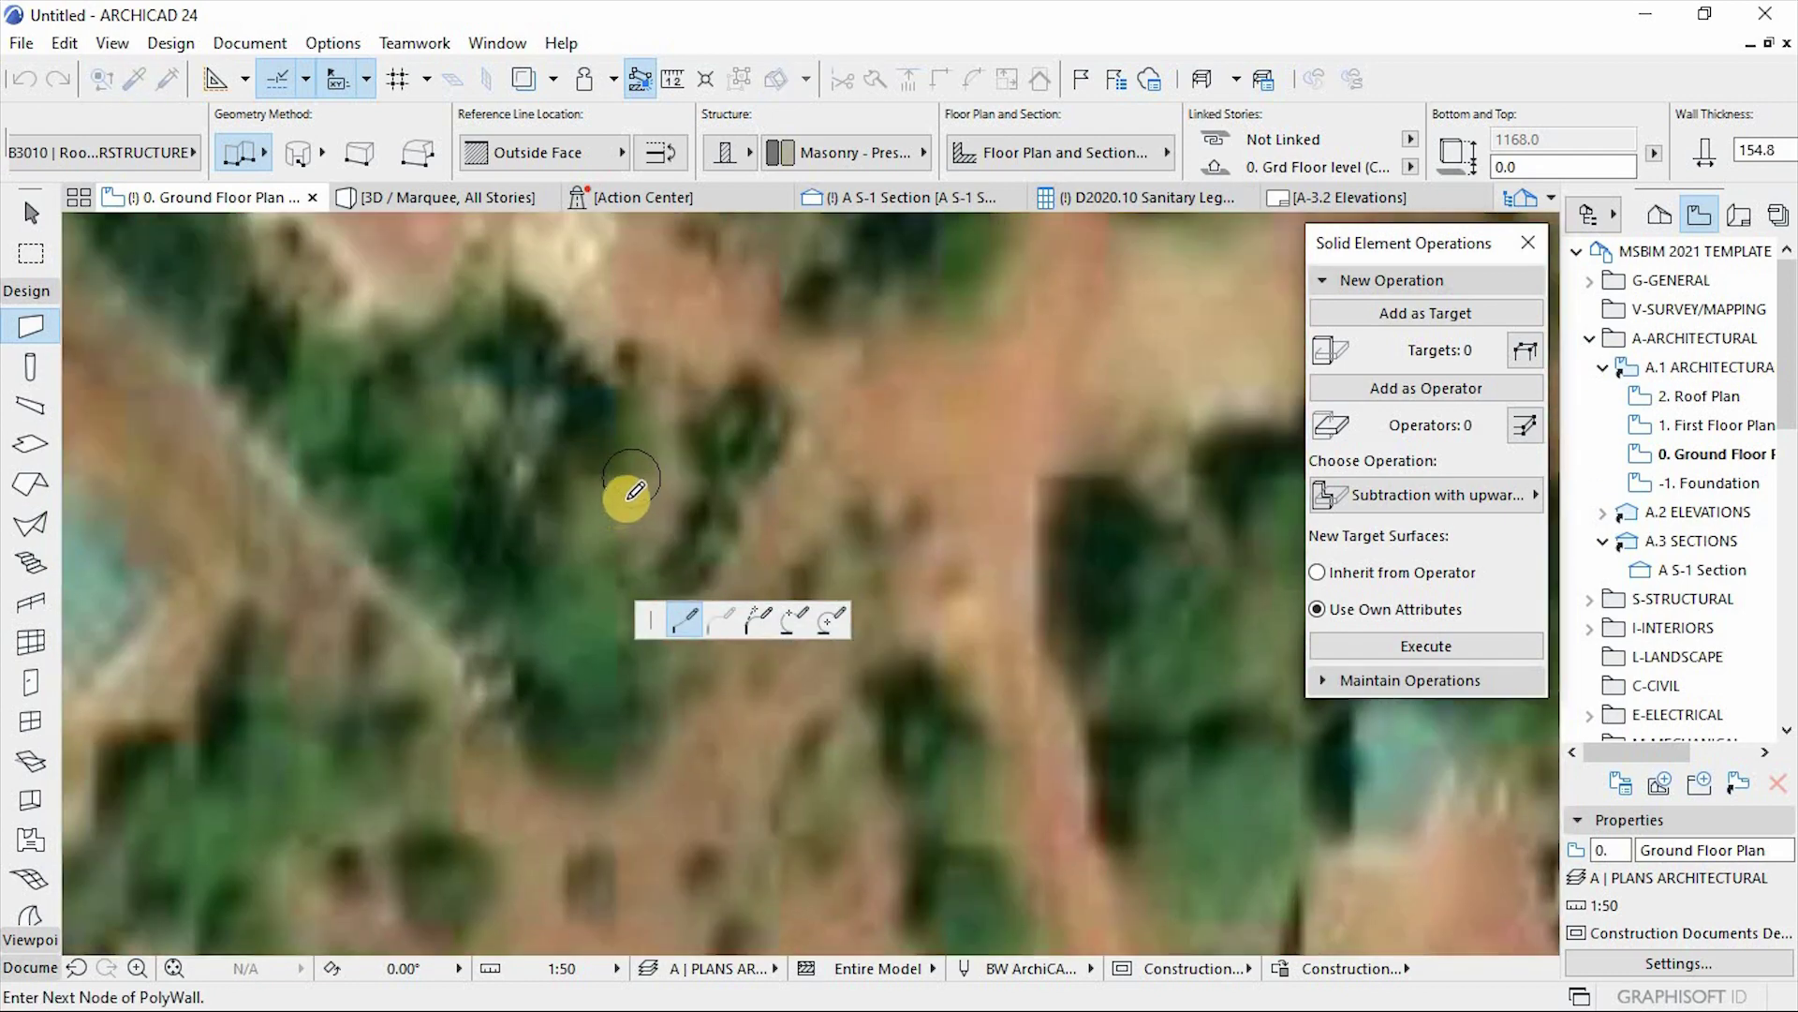
{"action": "left_click", "coordinate": [631, 478]}
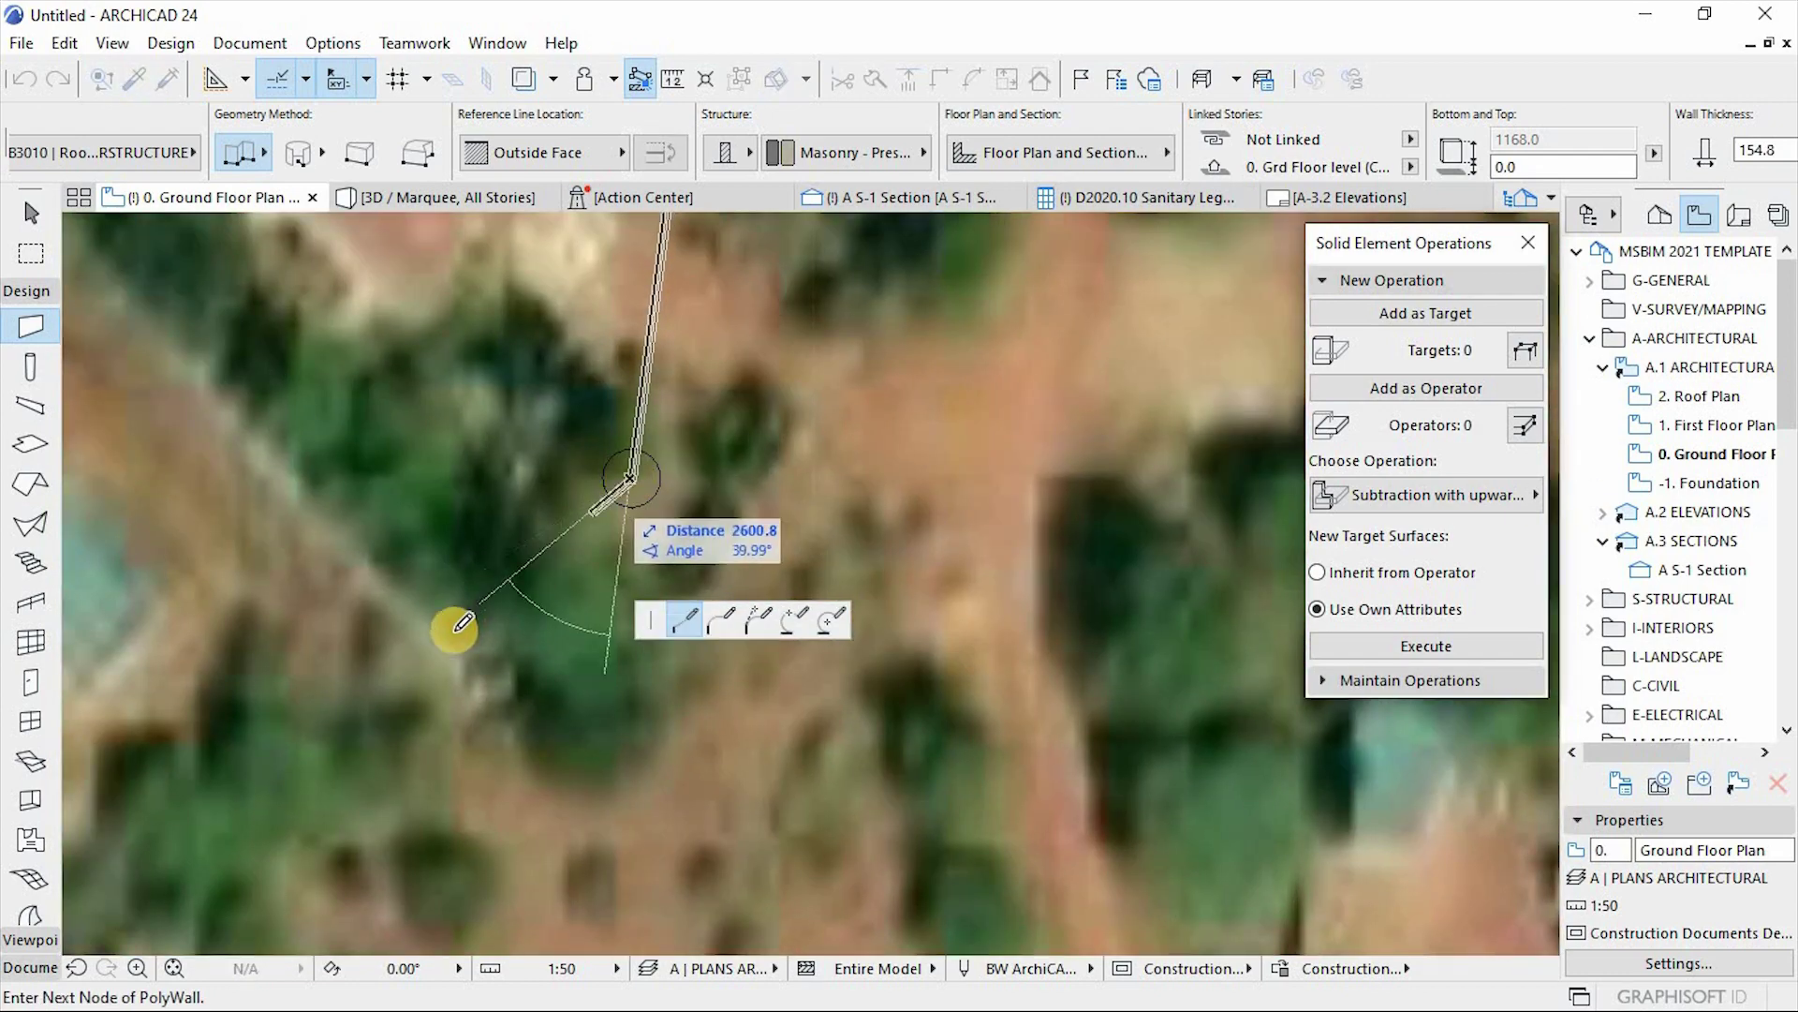
{"action": "scroll", "coordinate": [461, 630], "scroll_direction": "down", "scroll_amount": 5}
{"action": "scroll", "coordinate": [879, 559], "scroll_direction": "up", "scroll_amount": 5}
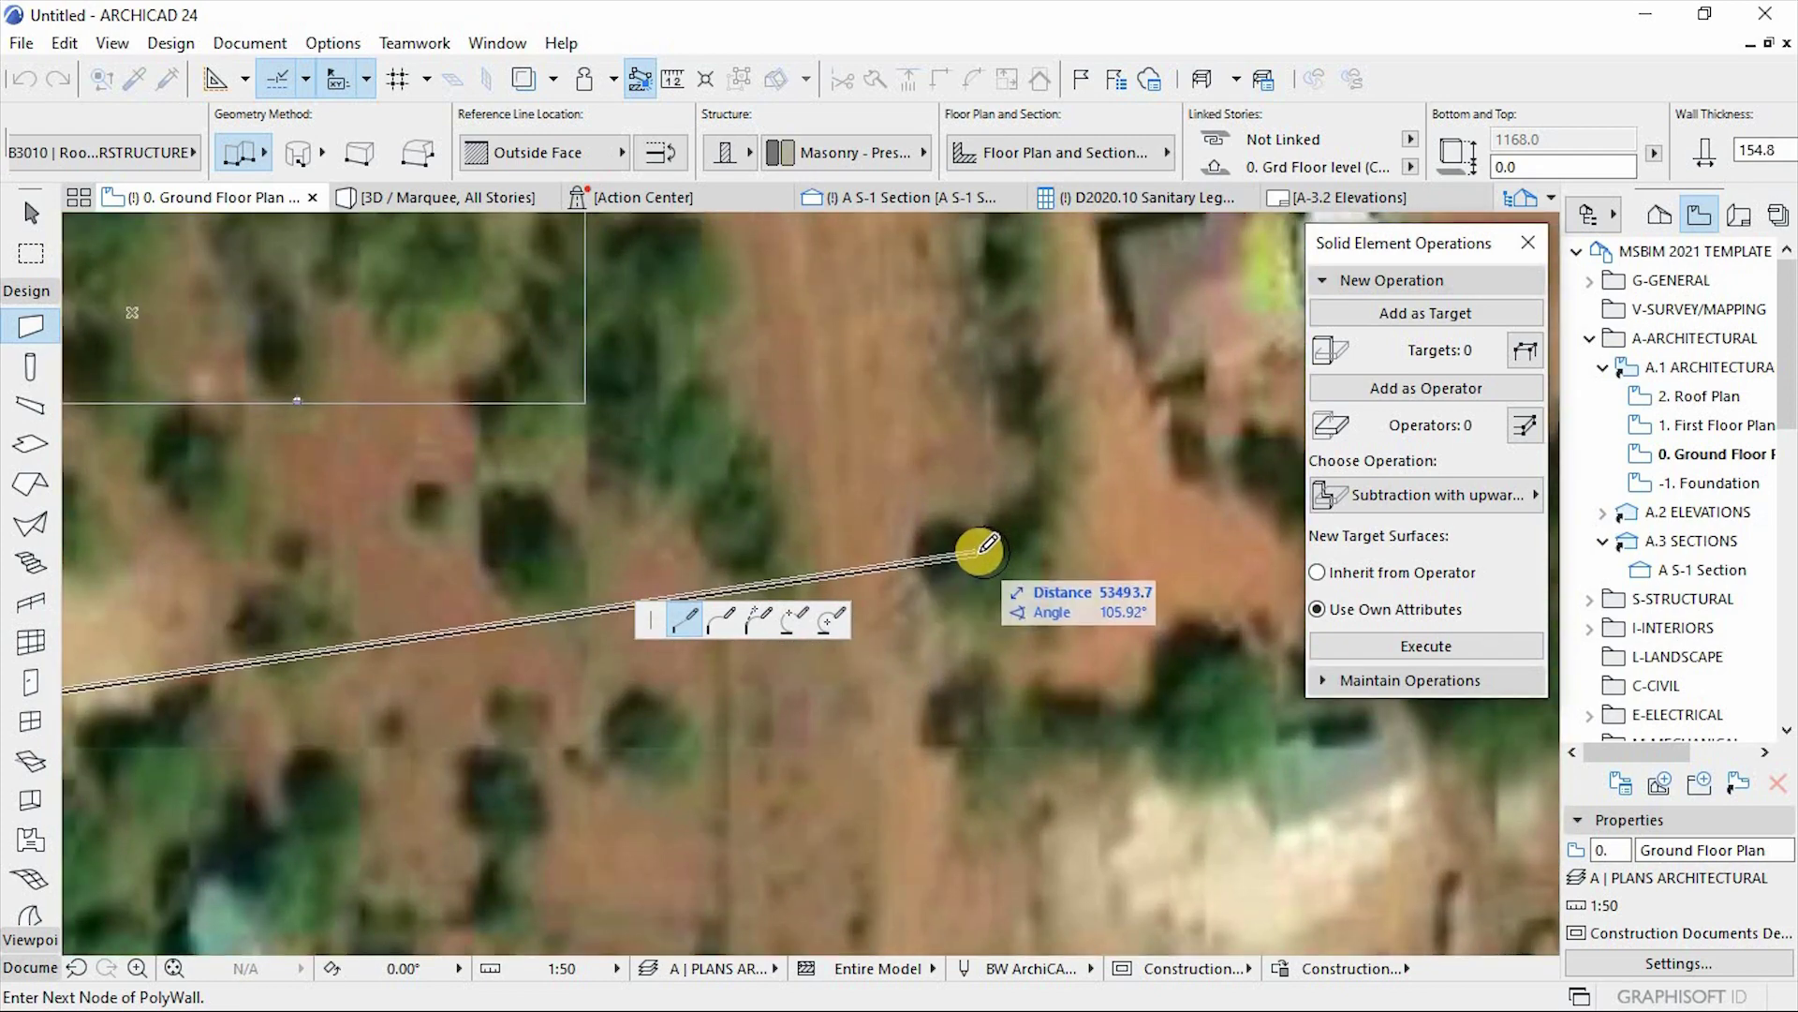
{"action": "left_click", "coordinate": [986, 550]}
{"action": "scroll", "coordinate": [1030, 785], "scroll_direction": "down", "scroll_amount": 5}
{"action": "scroll", "coordinate": [1021, 511], "scroll_direction": "up", "scroll_amount": 5}
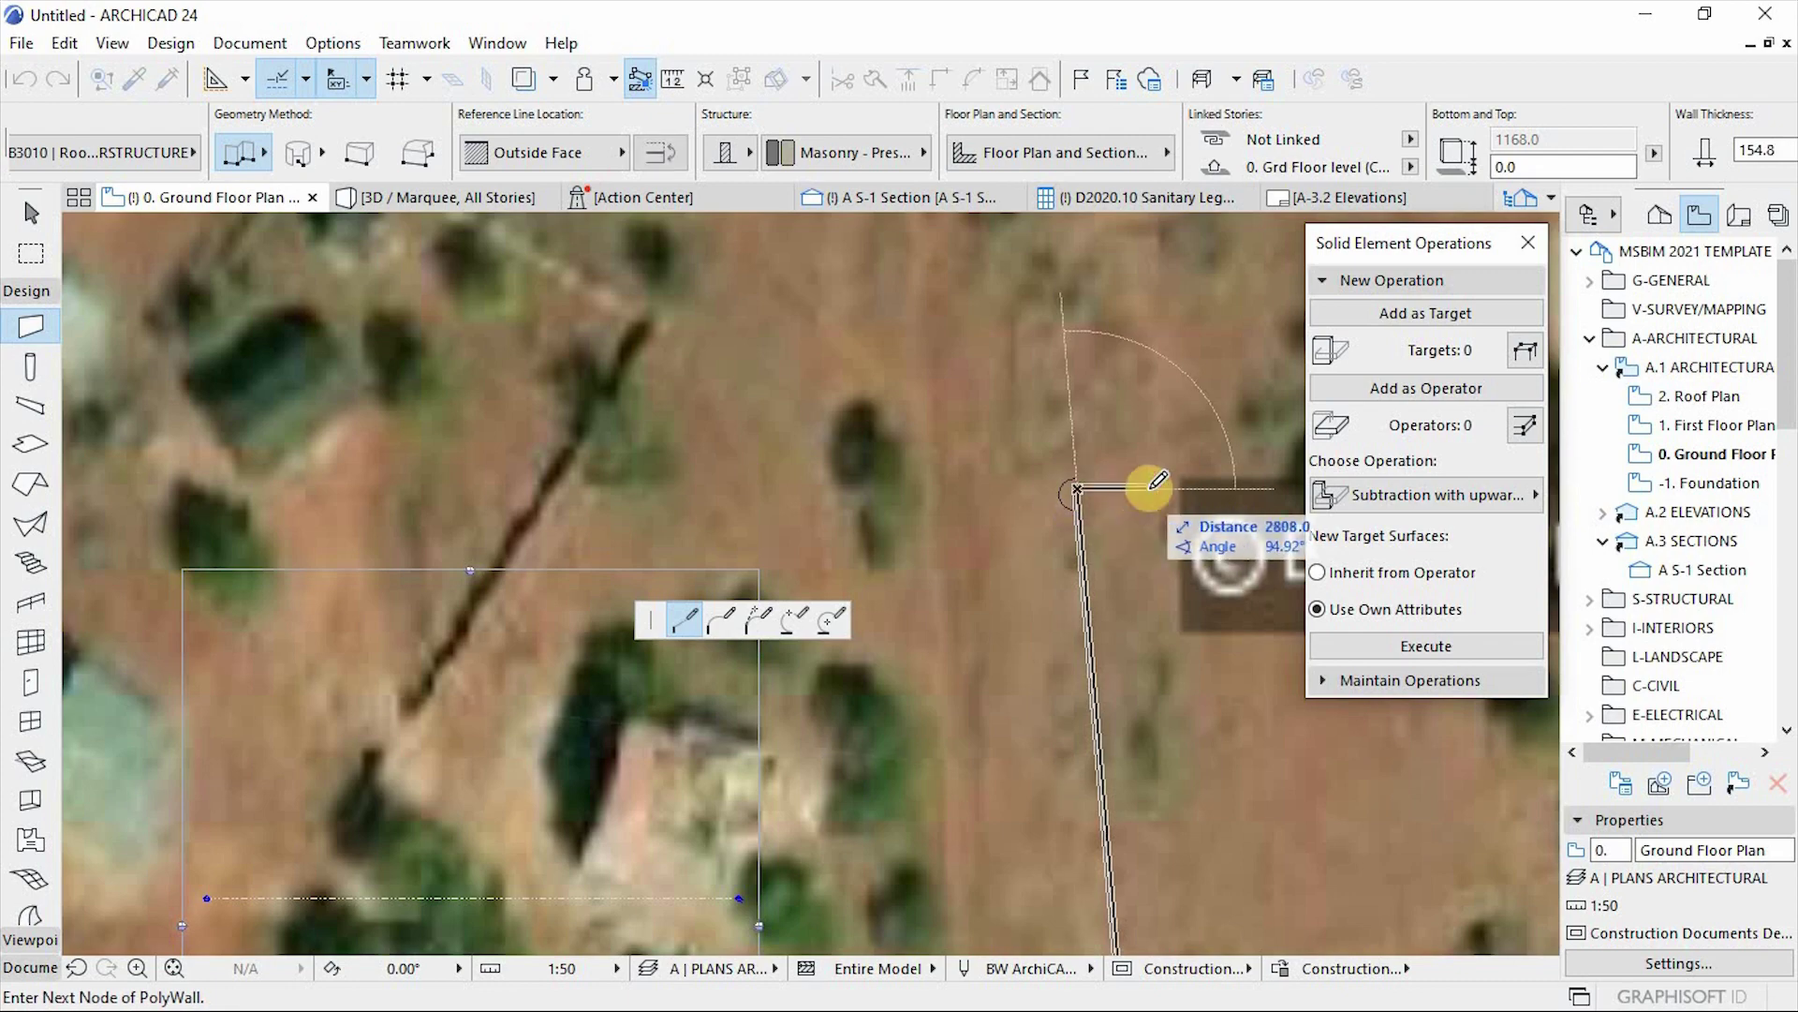
{"action": "scroll", "coordinate": [1152, 487], "scroll_direction": "down", "scroll_amount": 5}
{"action": "scroll", "coordinate": [691, 562], "scroll_direction": "up", "scroll_amount": 4}
{"action": "scroll", "coordinate": [712, 562], "scroll_direction": "up", "scroll_amount": 3}
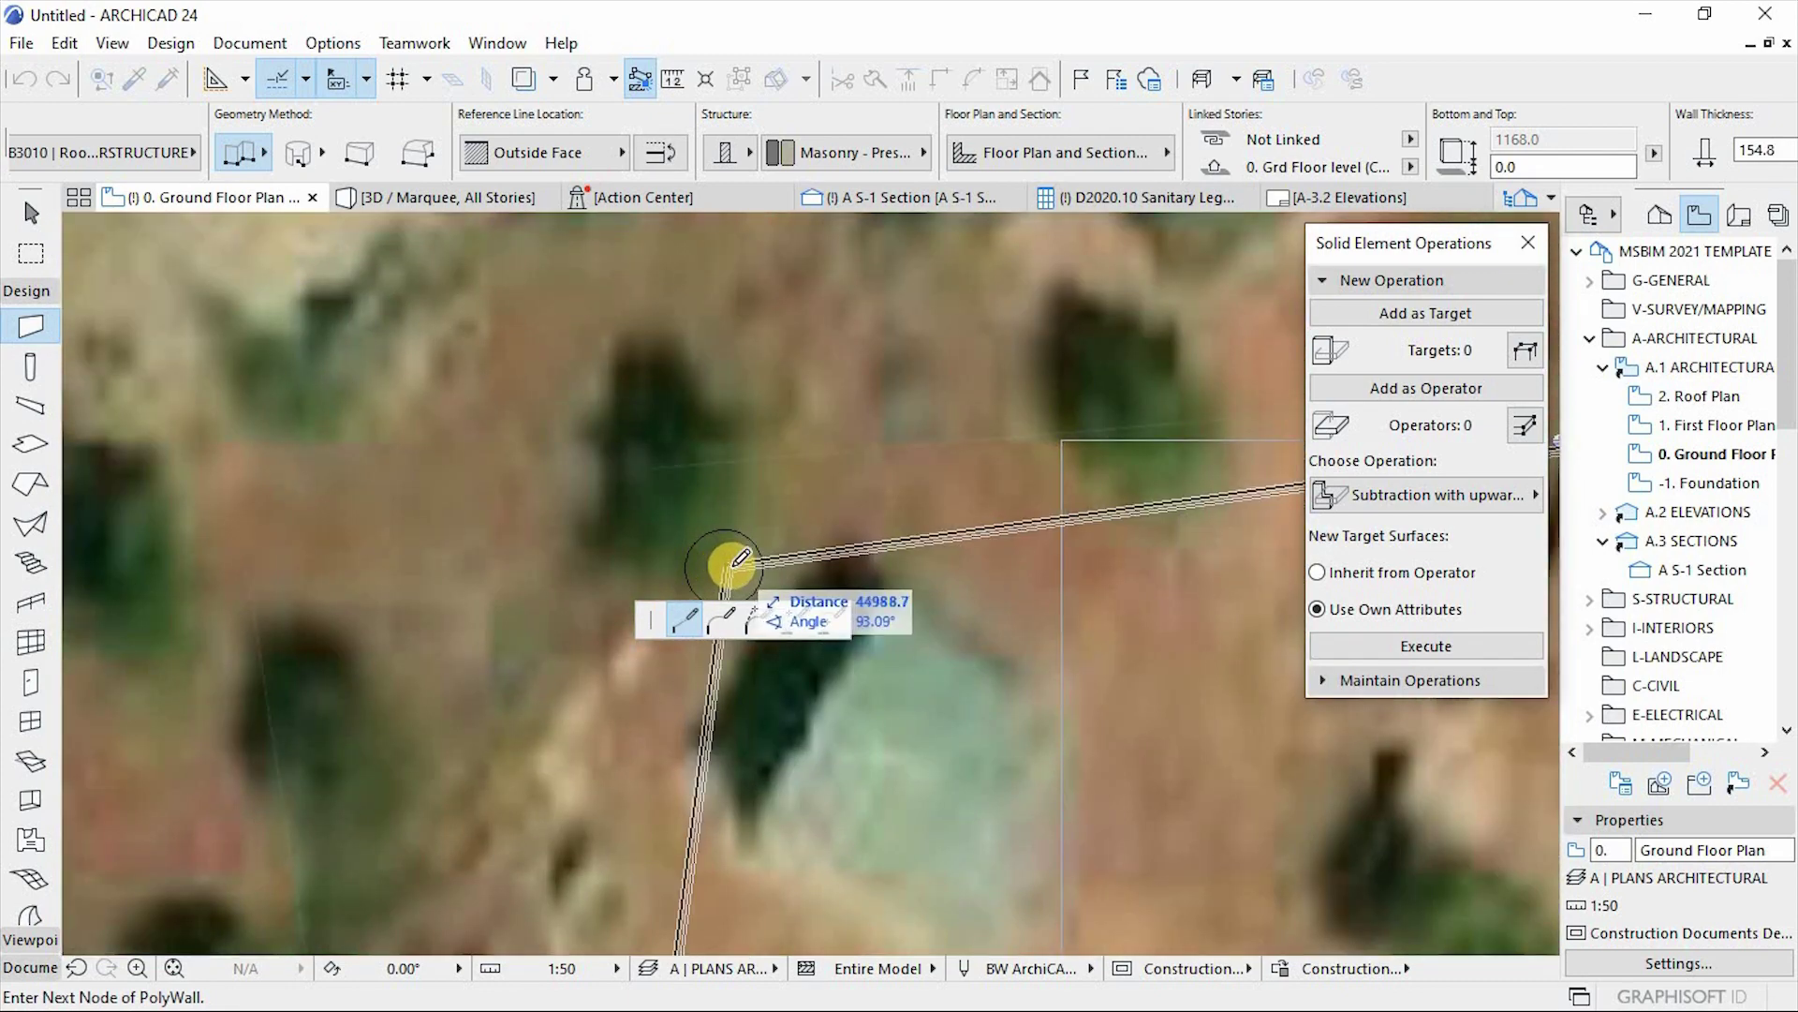
{"action": "double_click", "coordinate": [724, 568]}
In 3D, set all four boundary walls to an 8000 top and -2500 bottom
{"action": "left_click", "coordinate": [445, 197]}
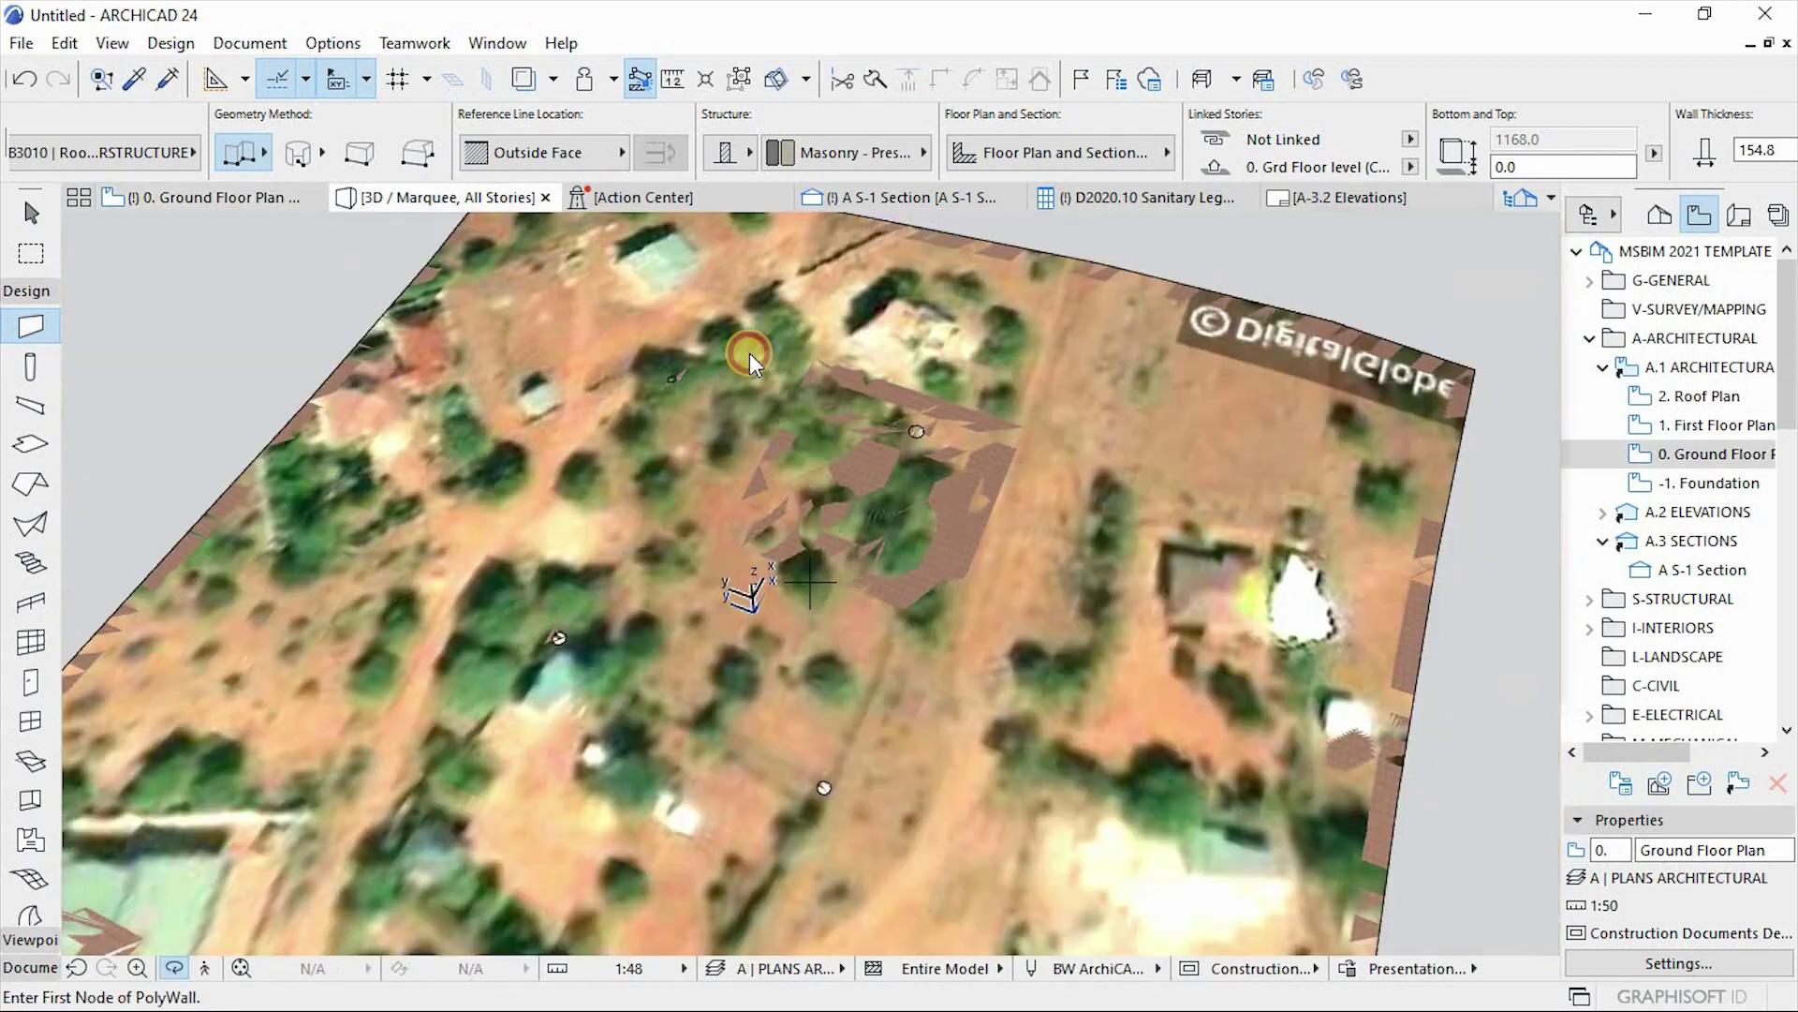
{"action": "middle_click_drag", "start_coordinate": [738, 596], "coordinate": [816, 664], "text": "shift"}
{"action": "key", "text": "ctrl+a"}
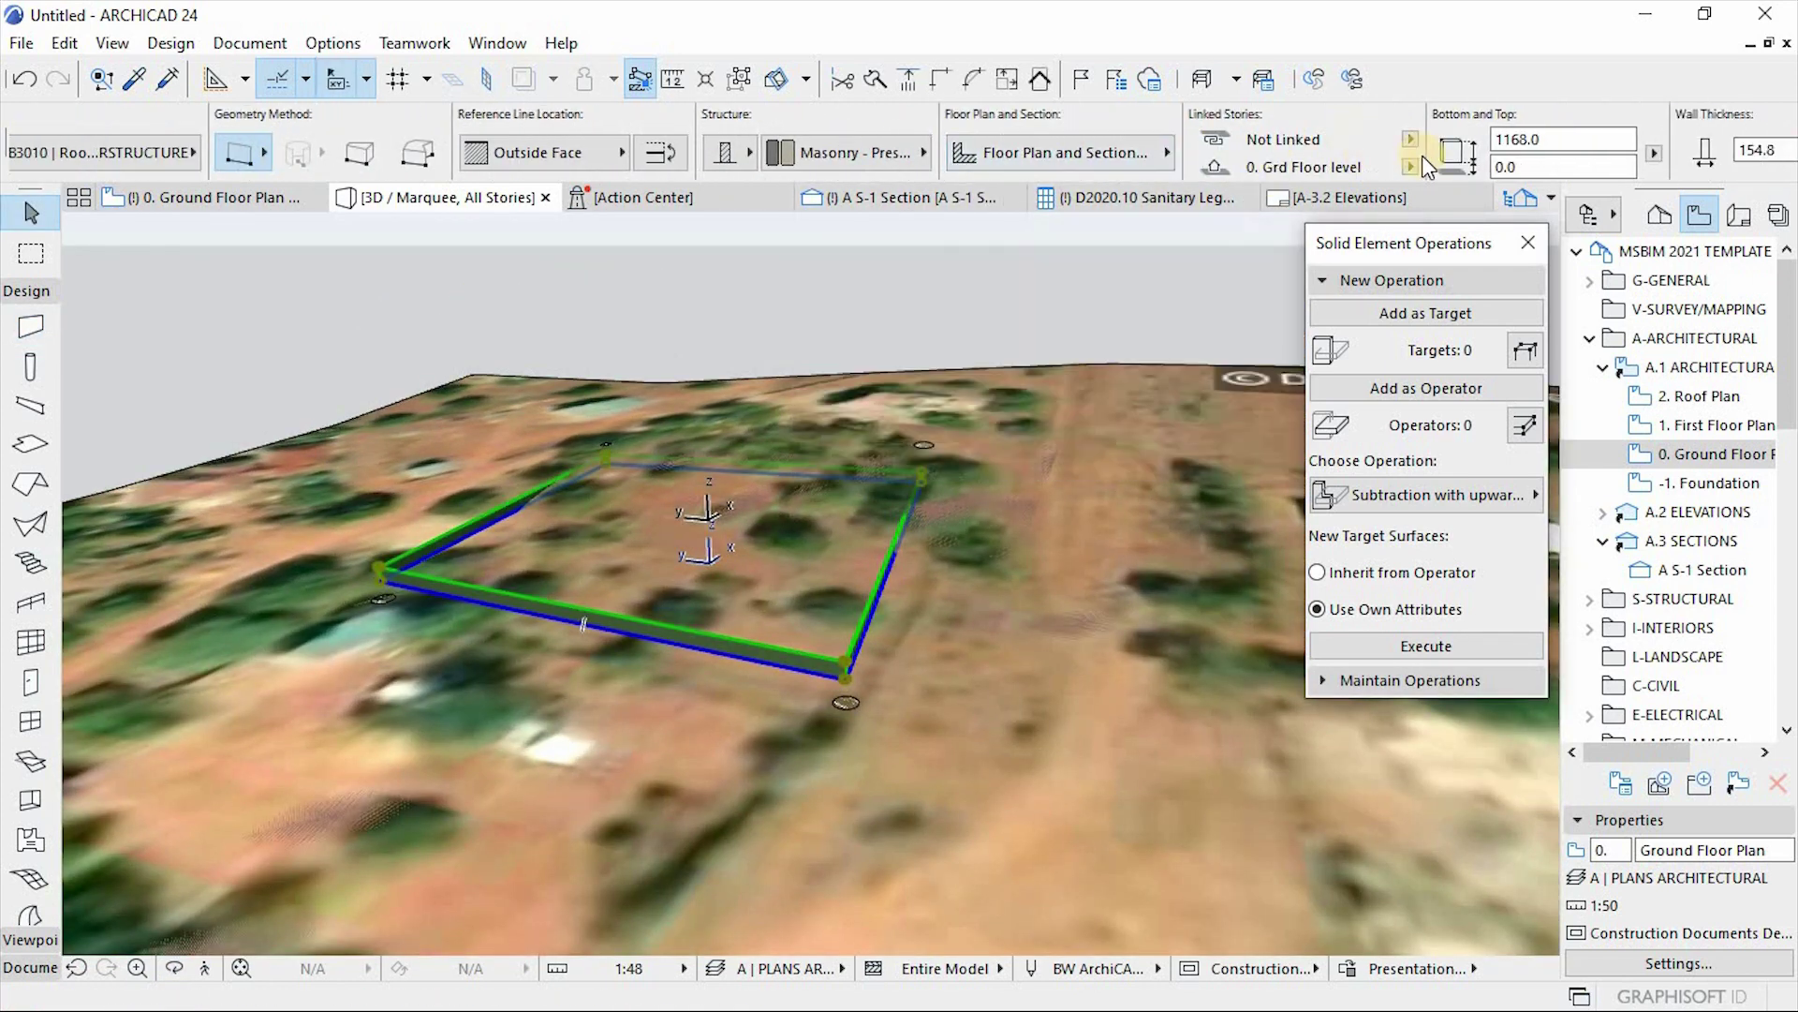
{"action": "type", "text": "8000"}
{"action": "key", "text": "Tab"}
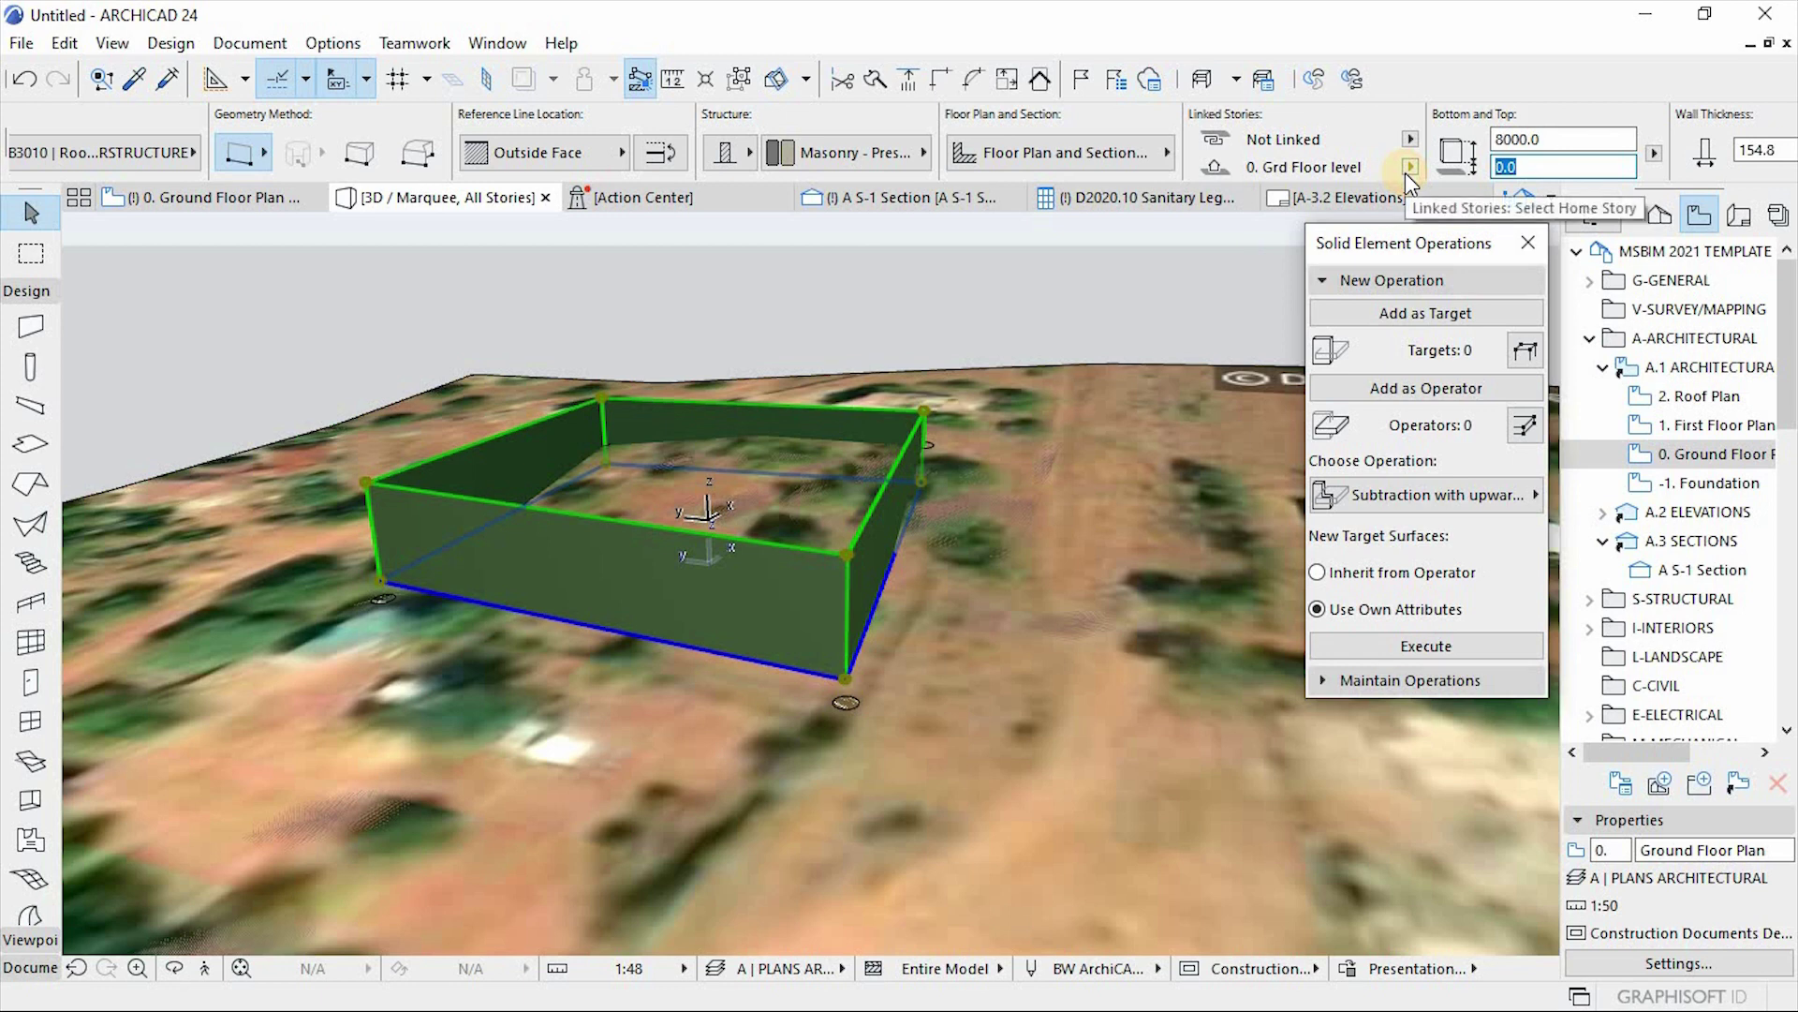
{"action": "type", "text": "-2500.0"}
{"action": "key", "text": "Return"}
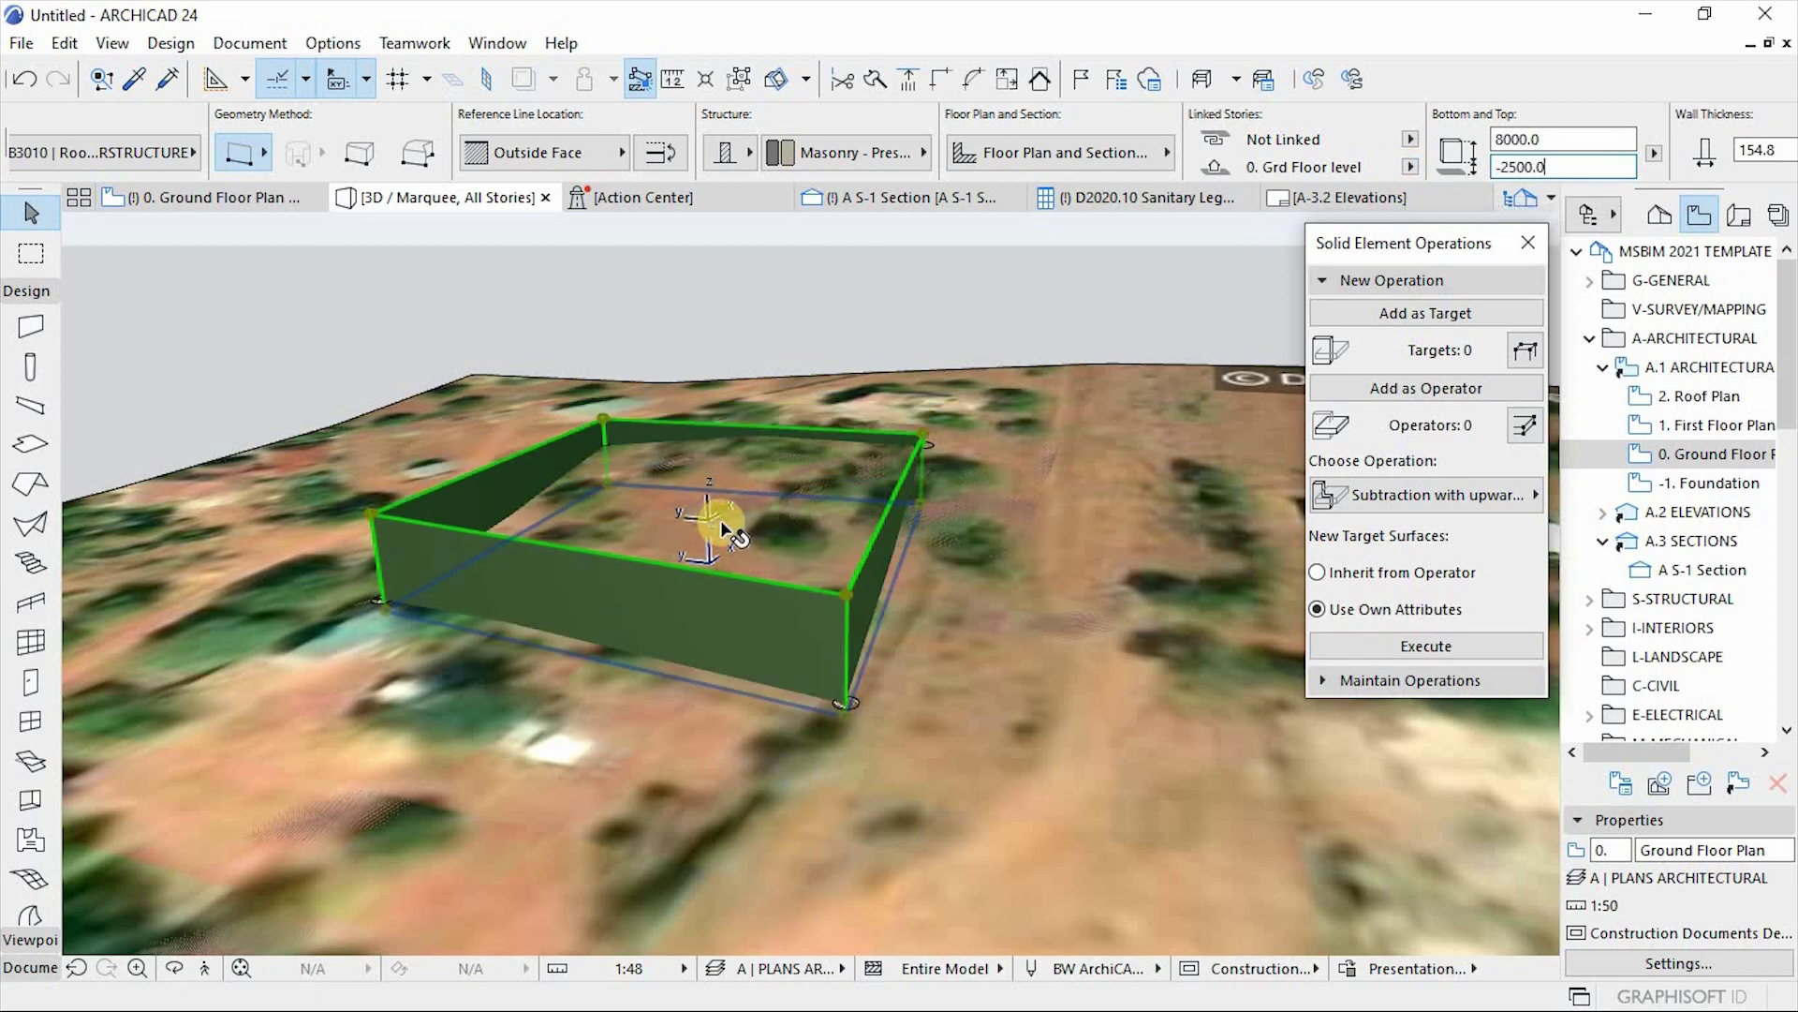
{"action": "left_click", "coordinate": [787, 735]}
{"action": "middle_click_drag", "start_coordinate": [787, 734], "coordinate": [856, 615], "text": "shift"}
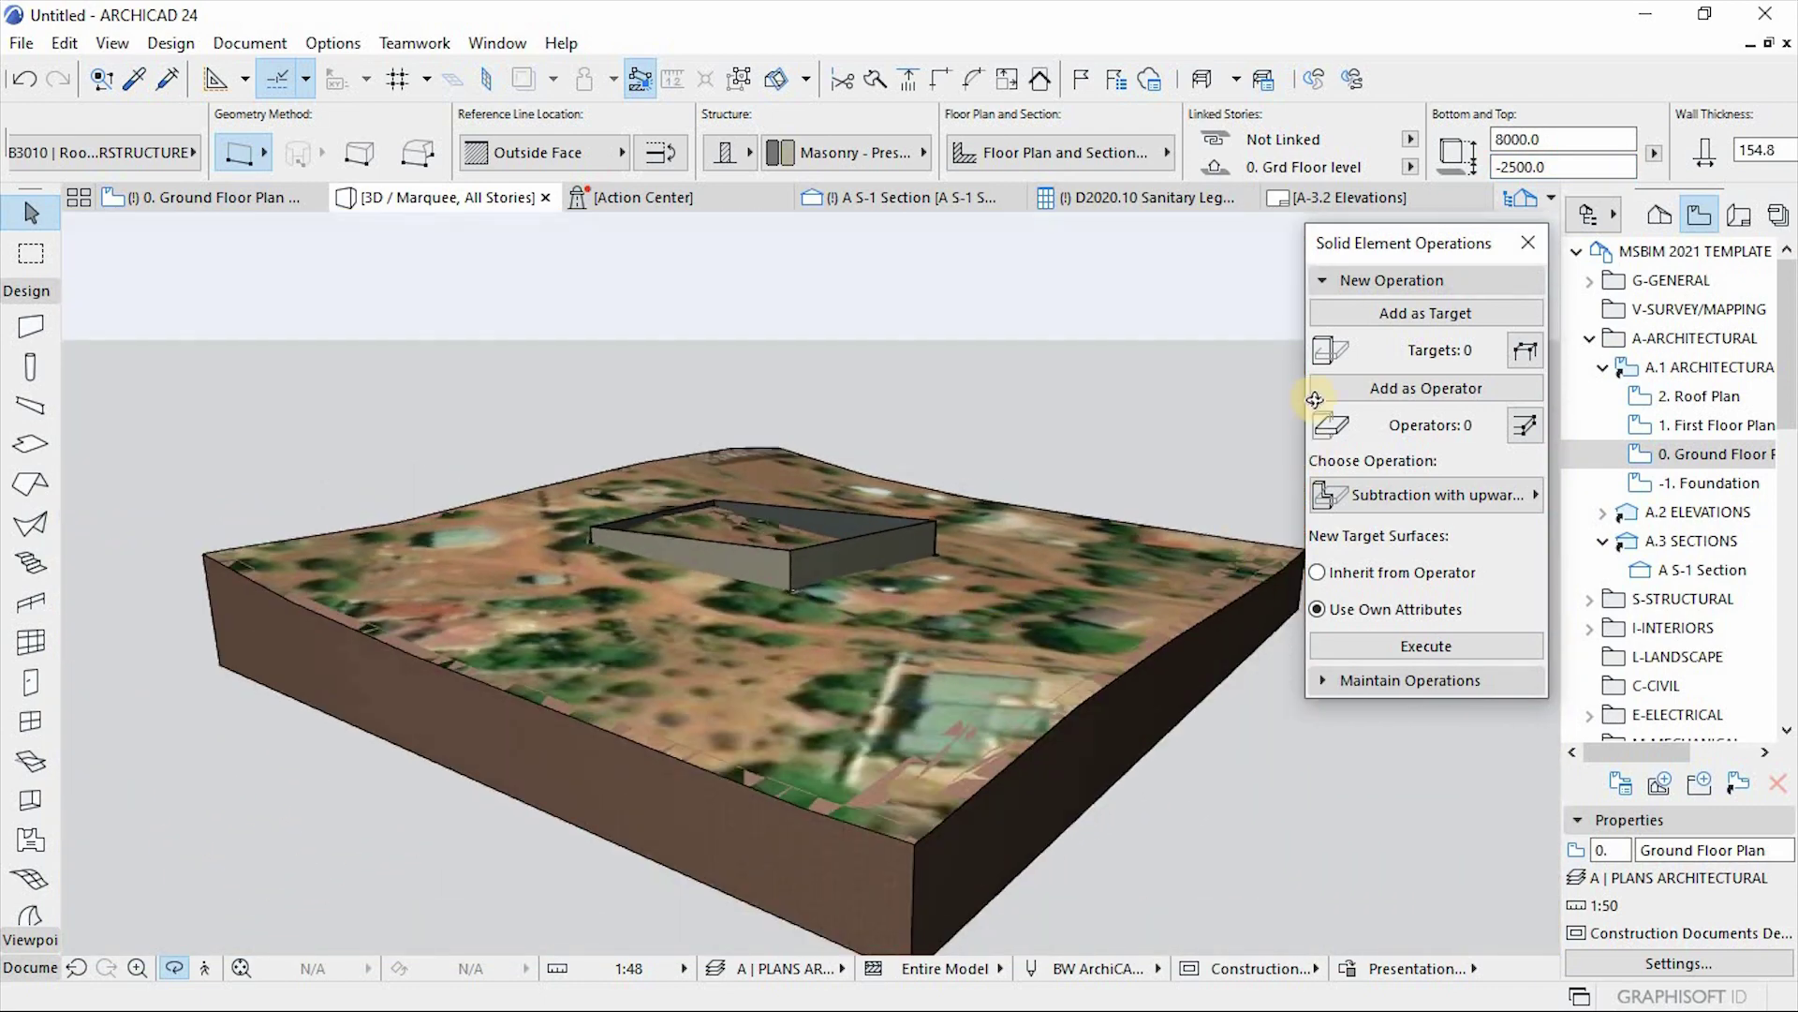
Move the textured Site Model2 mesh onto the Site Model.Hidden layer
{"action": "key", "text": "ctrl+a"}
{"action": "left_click", "coordinate": [1071, 482]}
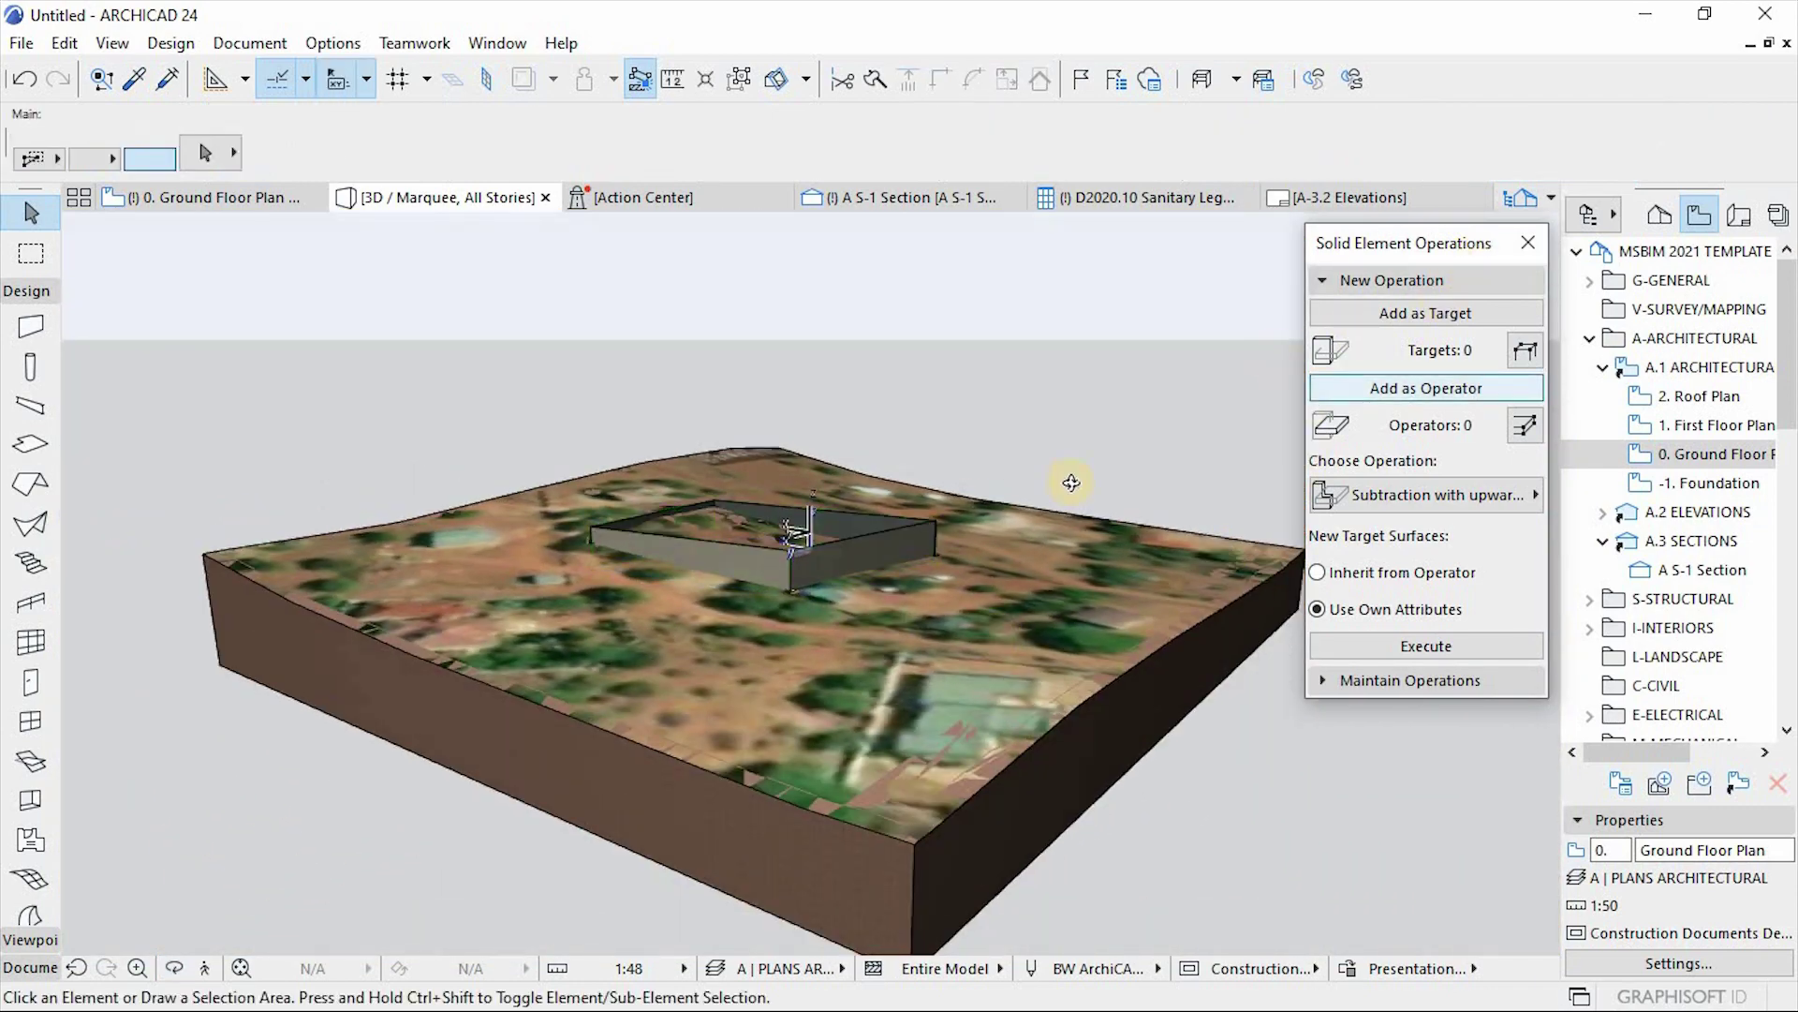
{"action": "left_click", "coordinate": [638, 667]}
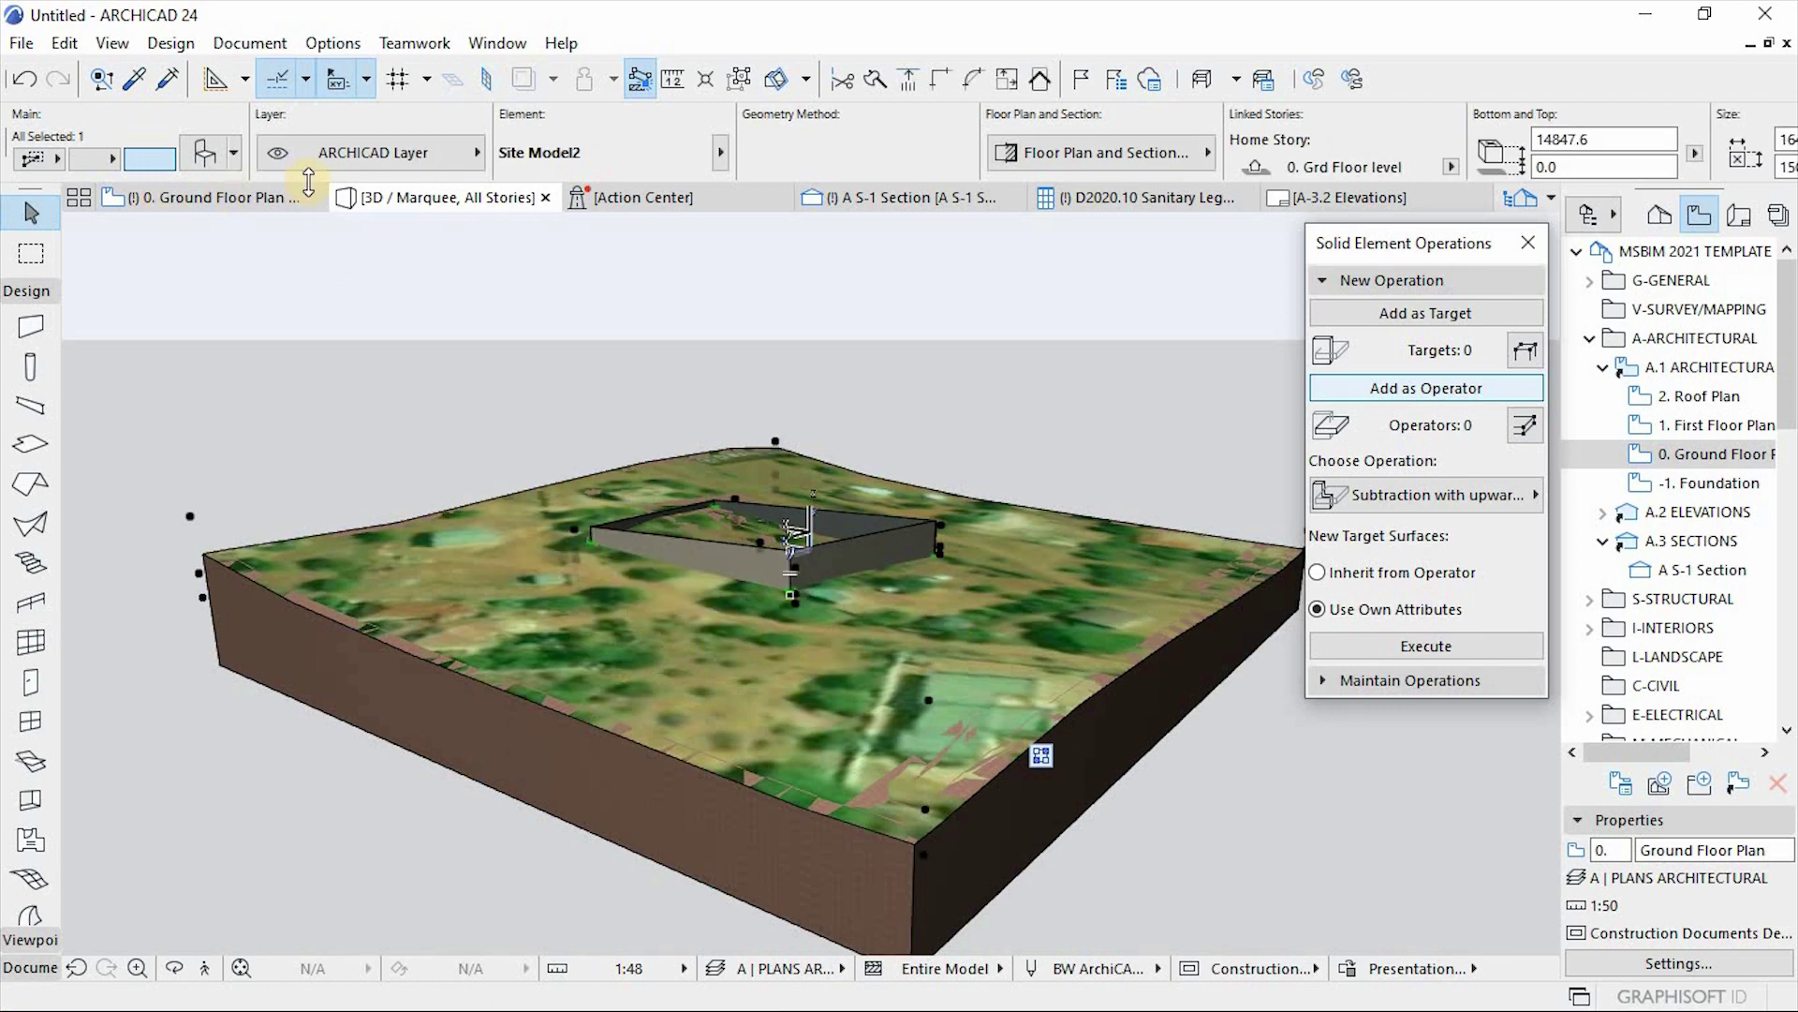
{"action": "left_click", "coordinate": [428, 153]}
{"action": "scroll", "coordinate": [899, 656], "scroll_direction": "down", "scroll_amount": 3}
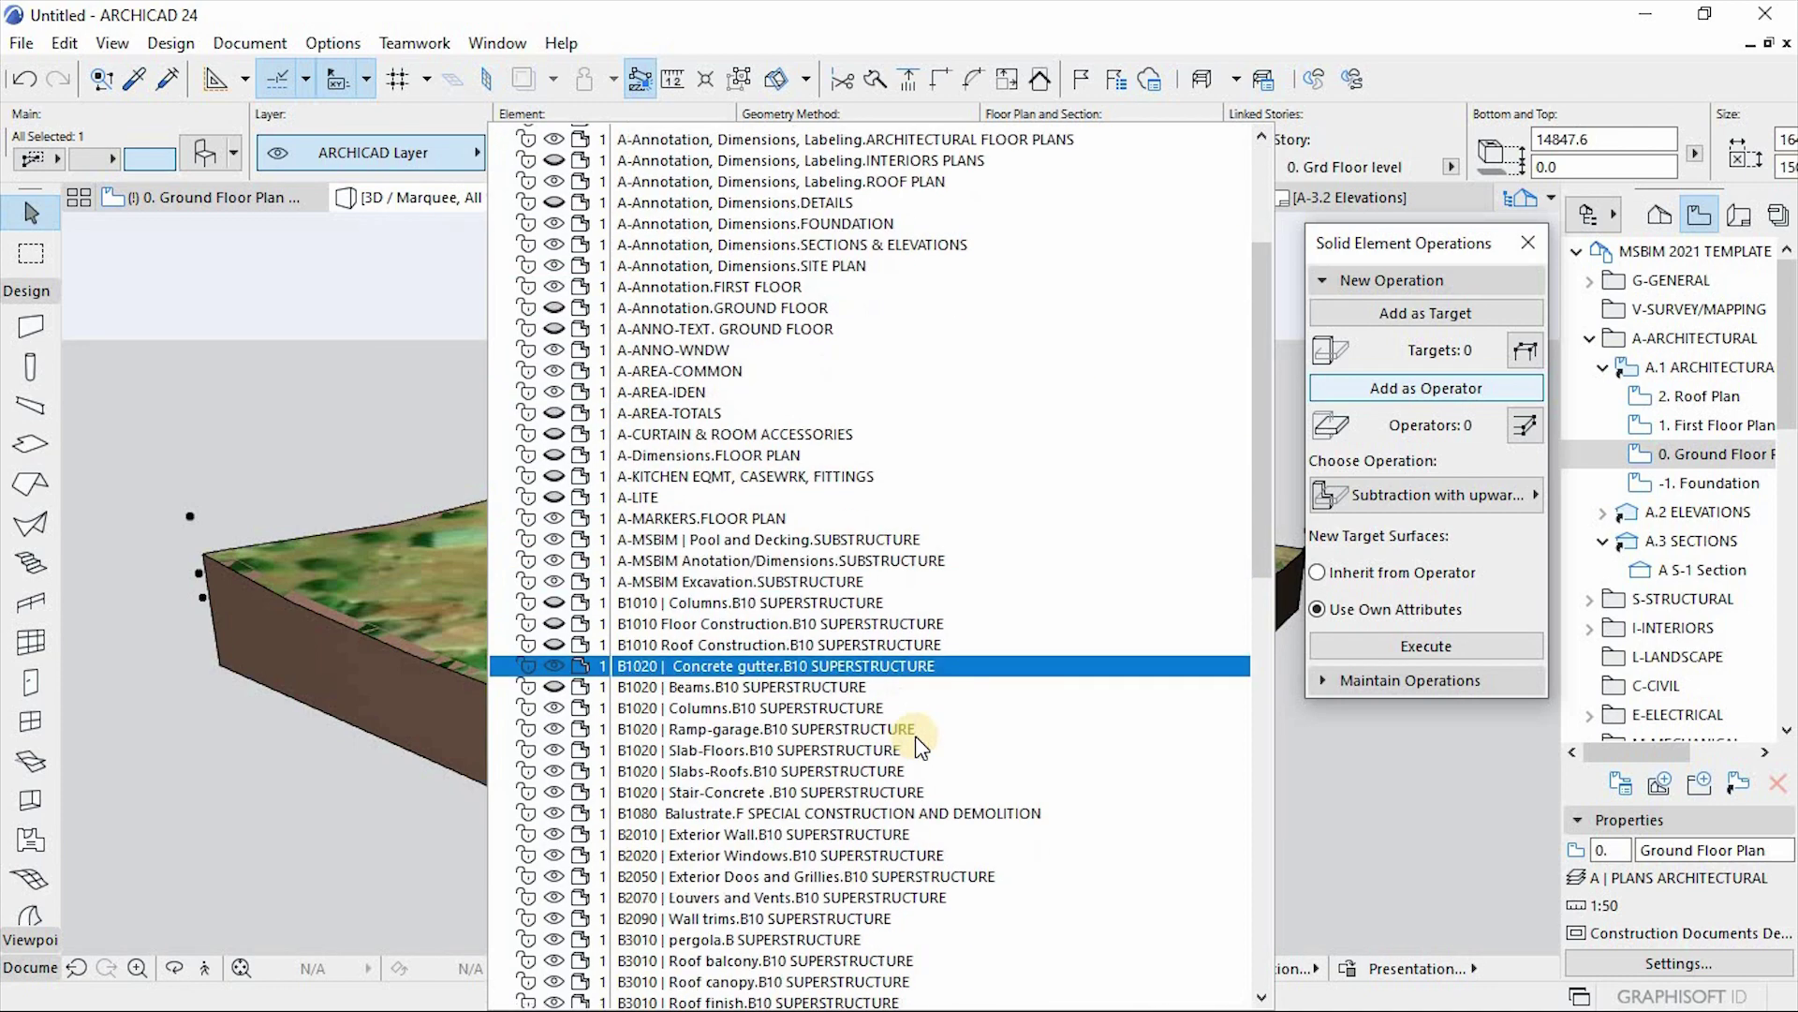
{"action": "scroll", "coordinate": [964, 747], "scroll_direction": "down", "scroll_amount": 12}
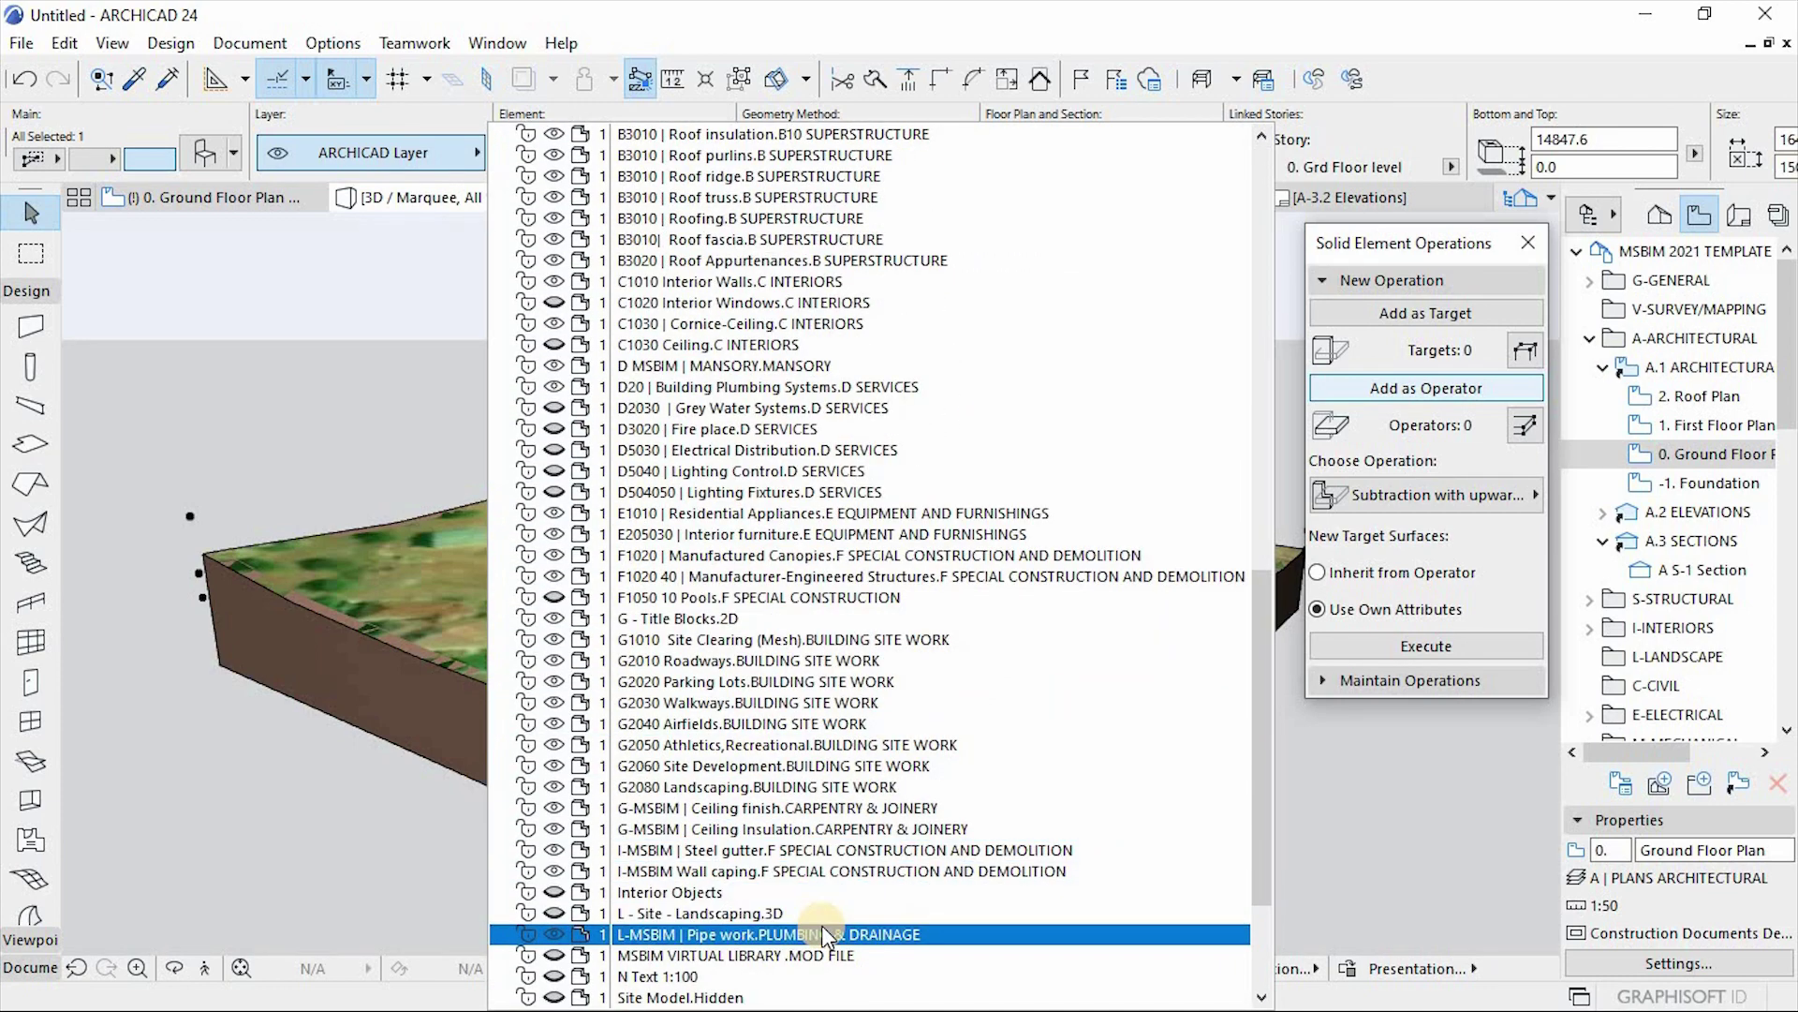
{"action": "scroll", "coordinate": [816, 925], "scroll_direction": "down", "scroll_amount": 1}
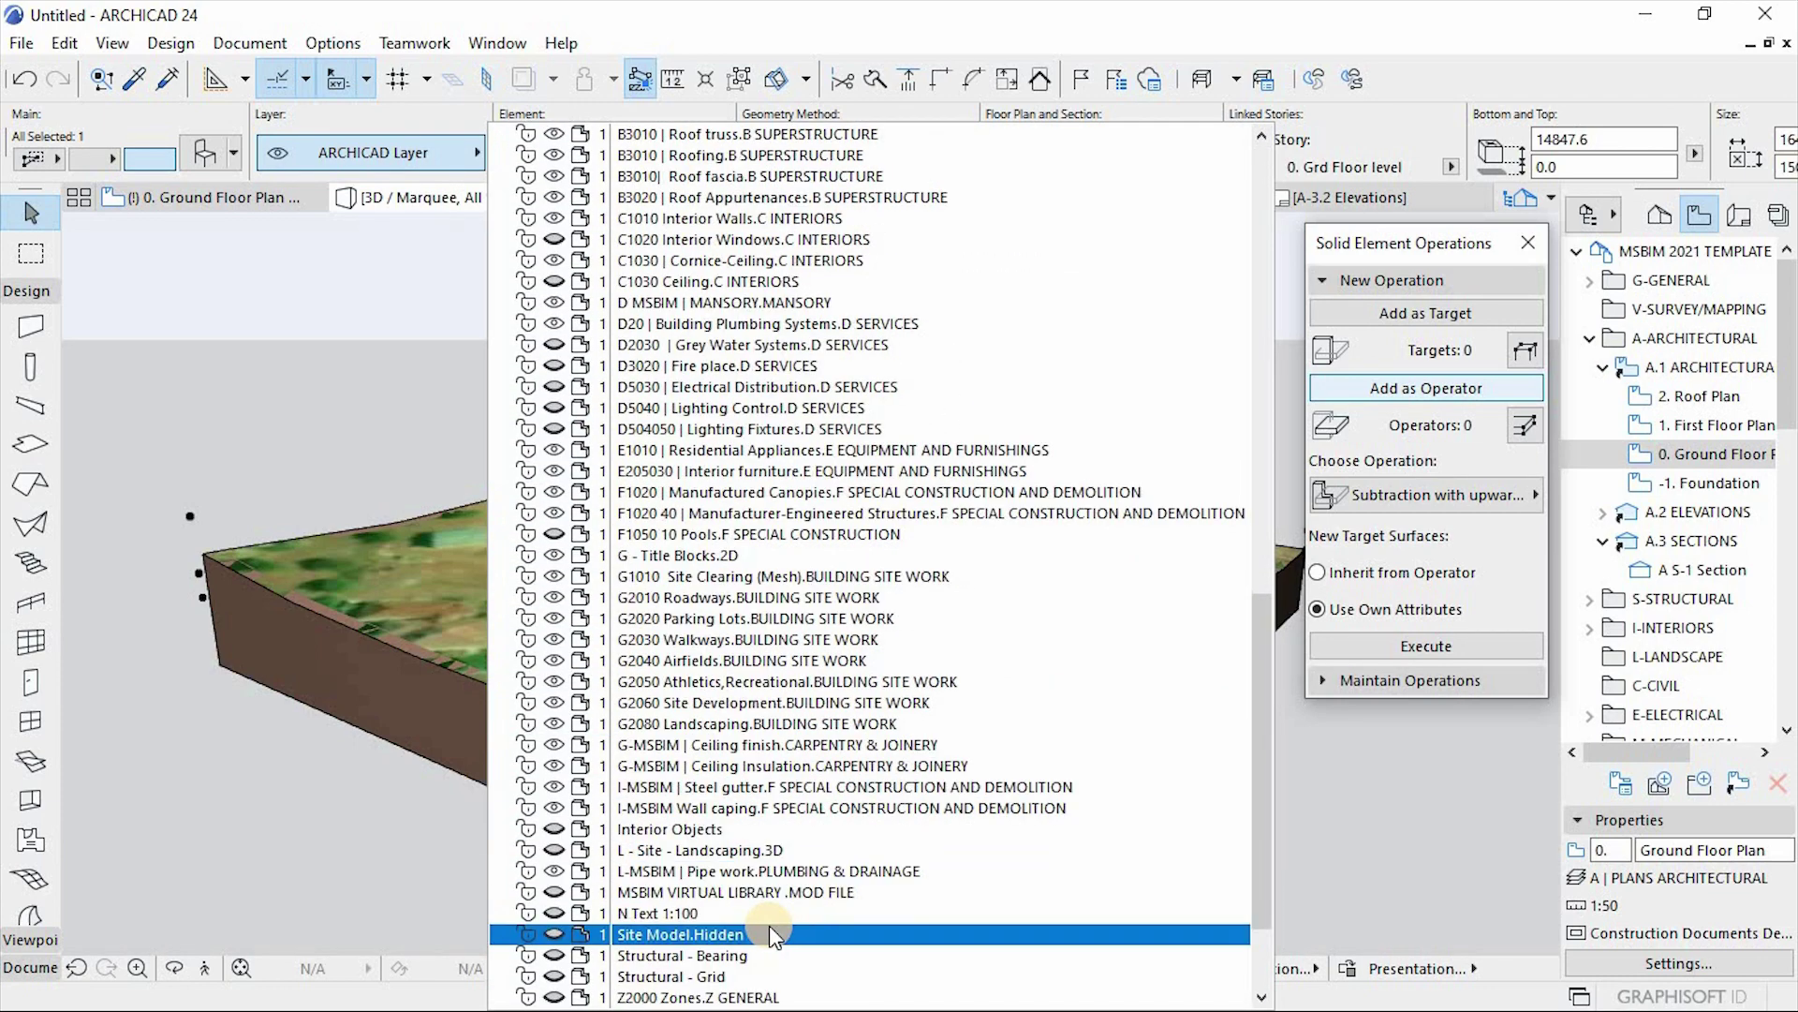
{"action": "left_click", "coordinate": [734, 937]}
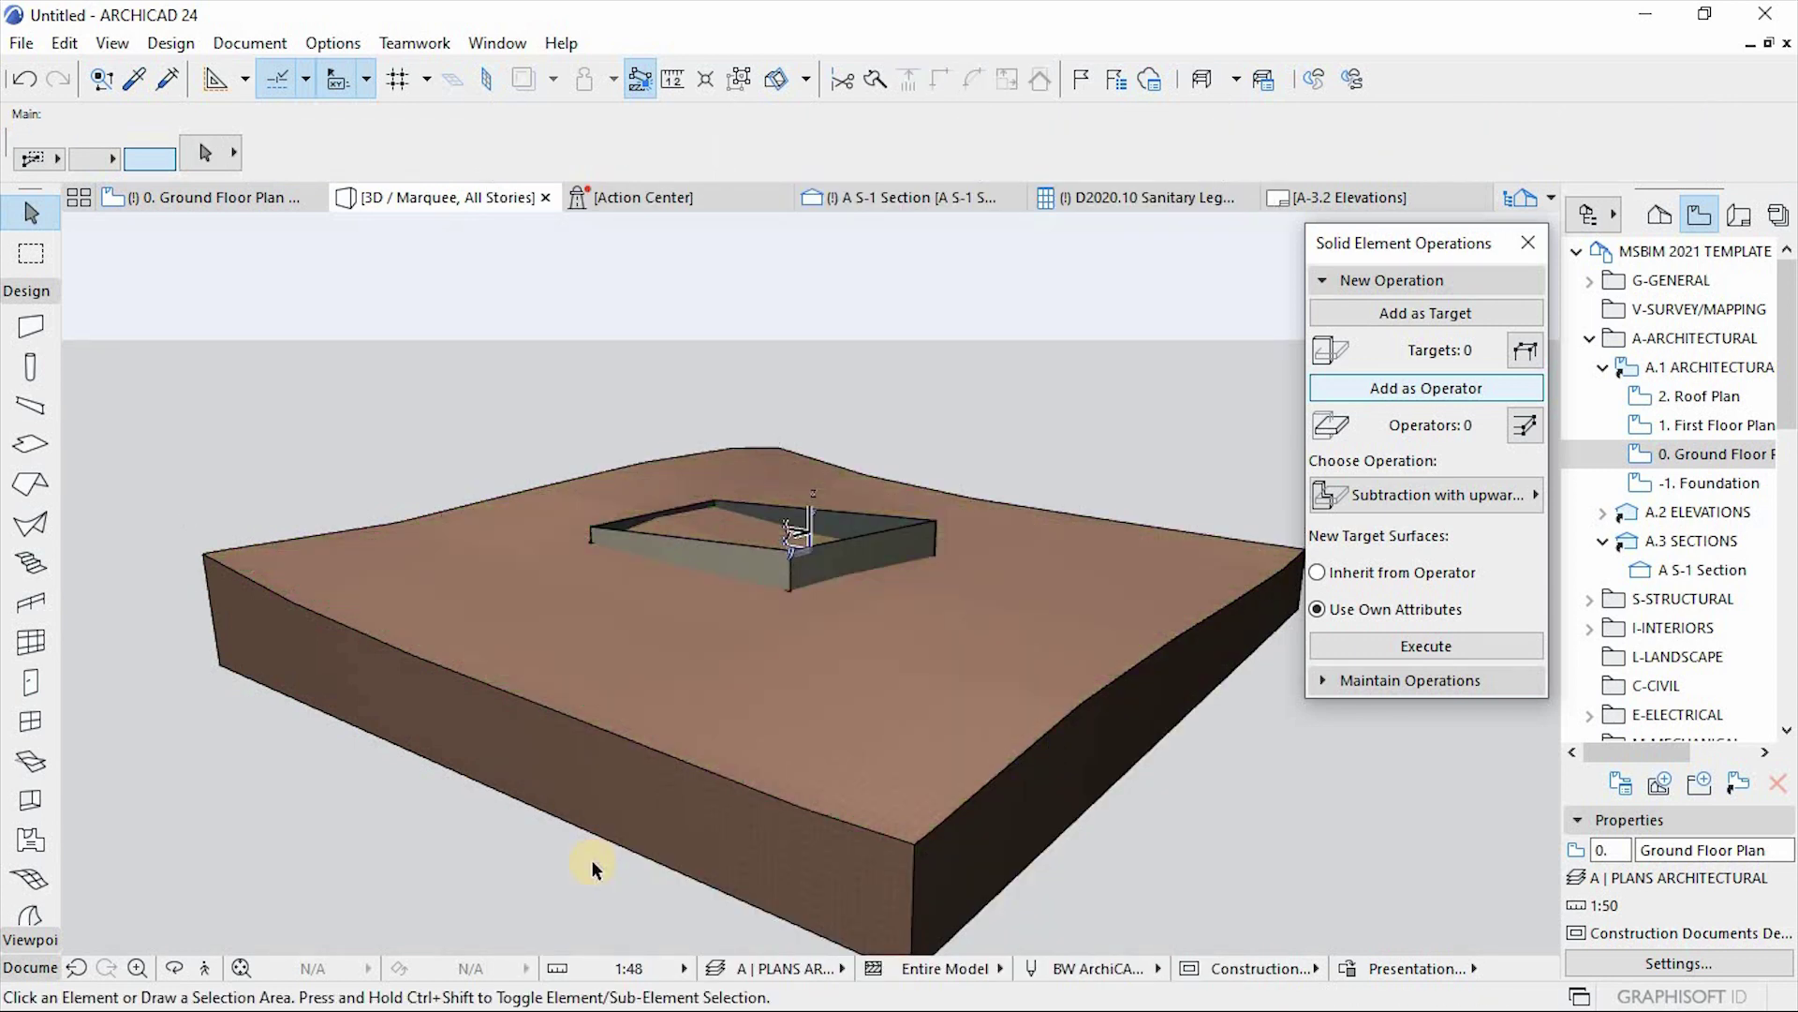
Execute an Intersection with the four walls as target and the Earth mesh as operator
{"action": "middle_click_drag", "start_coordinate": [853, 588], "coordinate": [1077, 441], "text": "shift"}
{"action": "left_click_drag", "start_coordinate": [1424, 251], "coordinate": [1379, 70]}
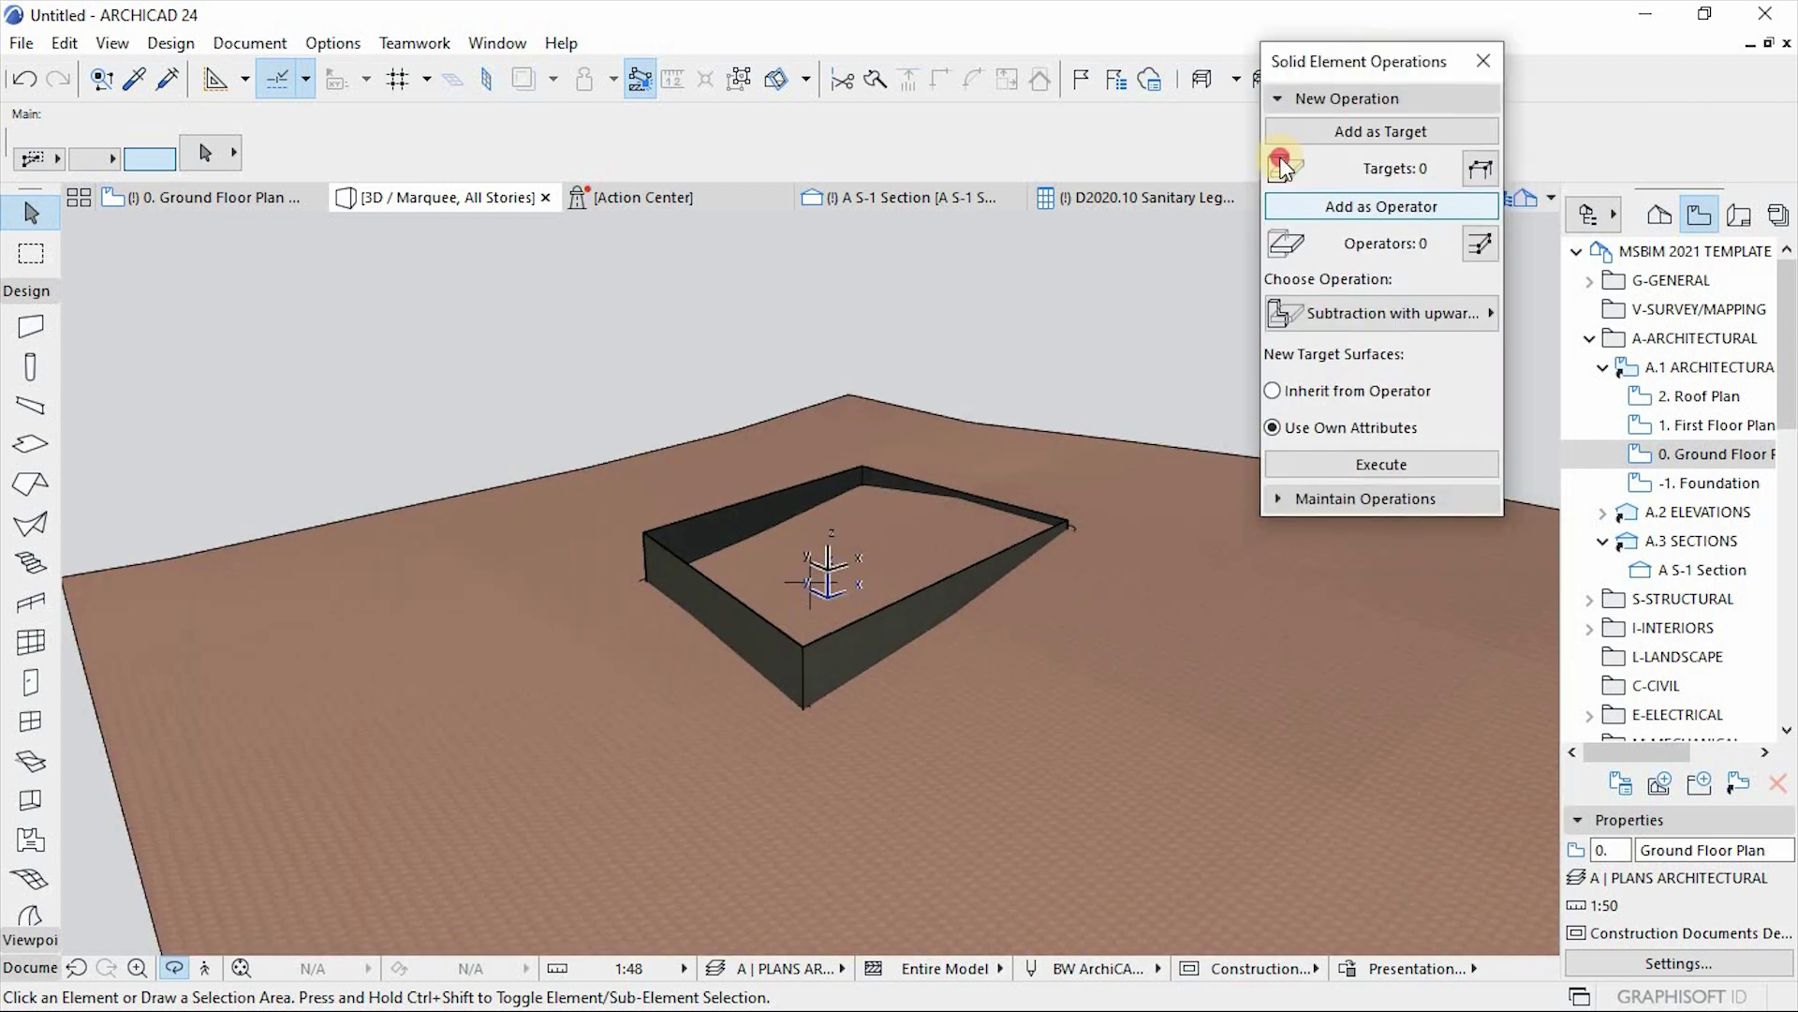
{"action": "middle_click_drag", "start_coordinate": [936, 487], "coordinate": [772, 641], "text": "shift"}
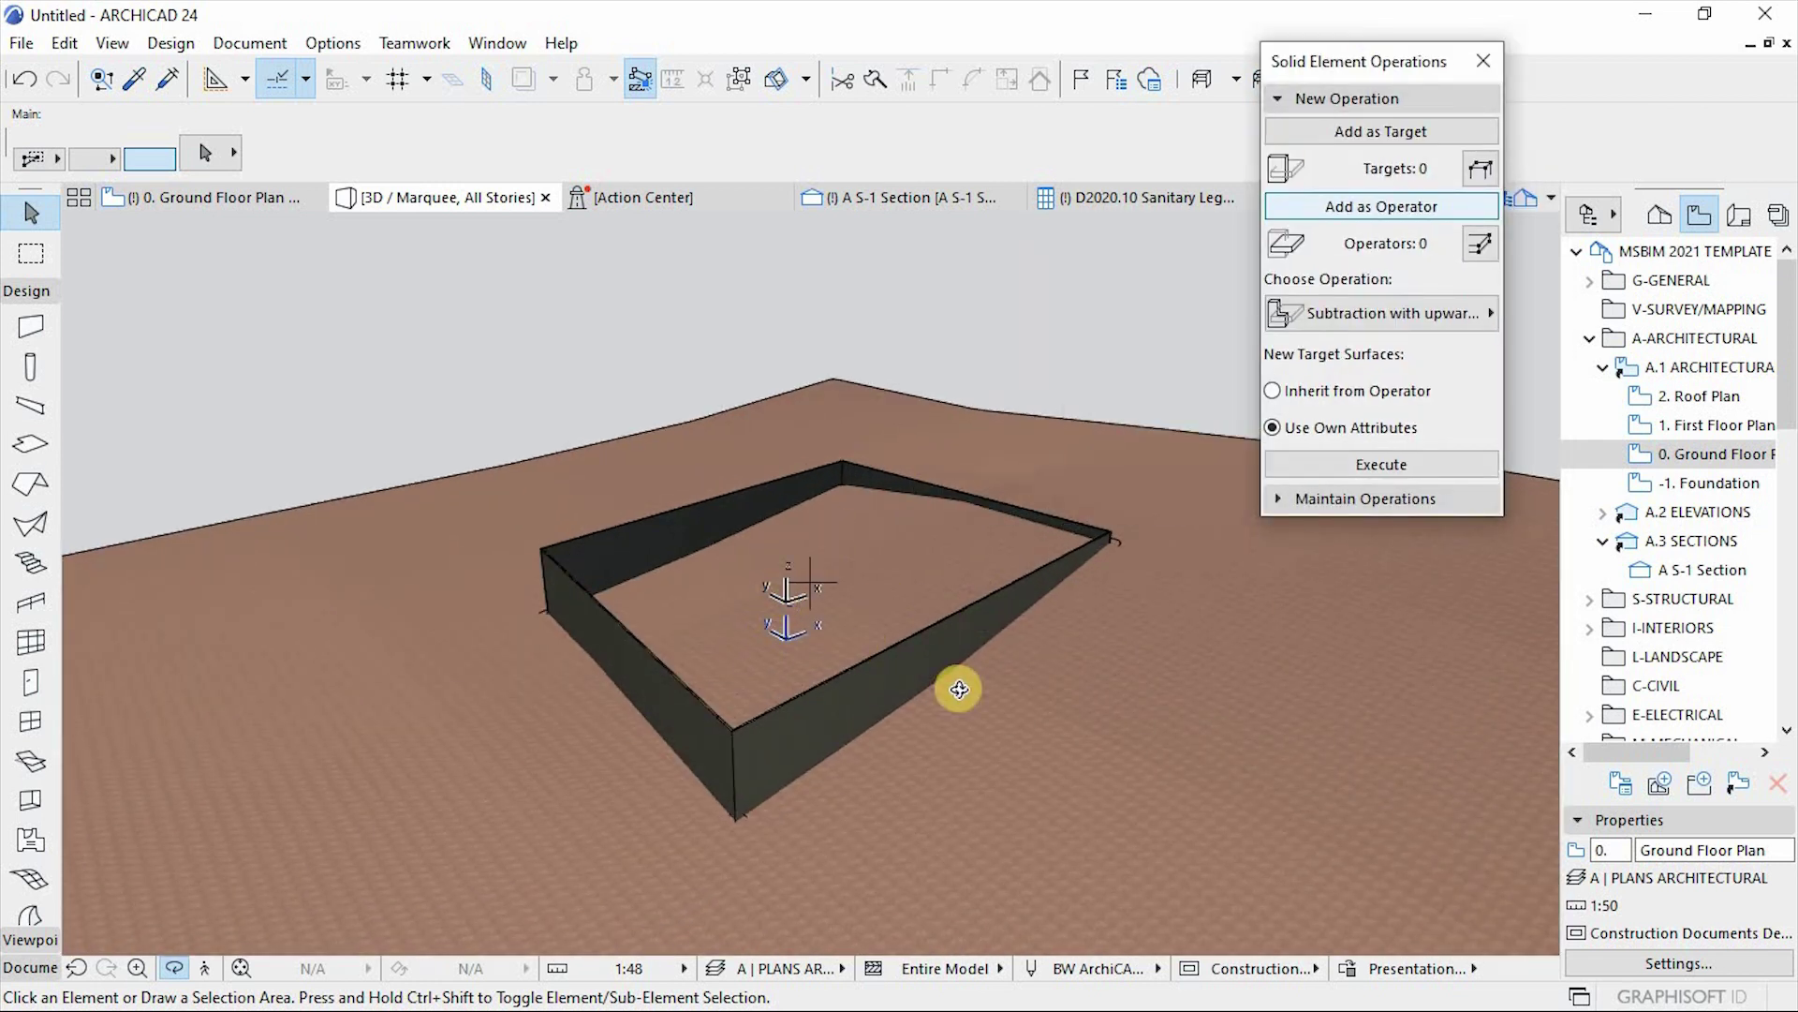
{"action": "left_click", "coordinate": [831, 695]}
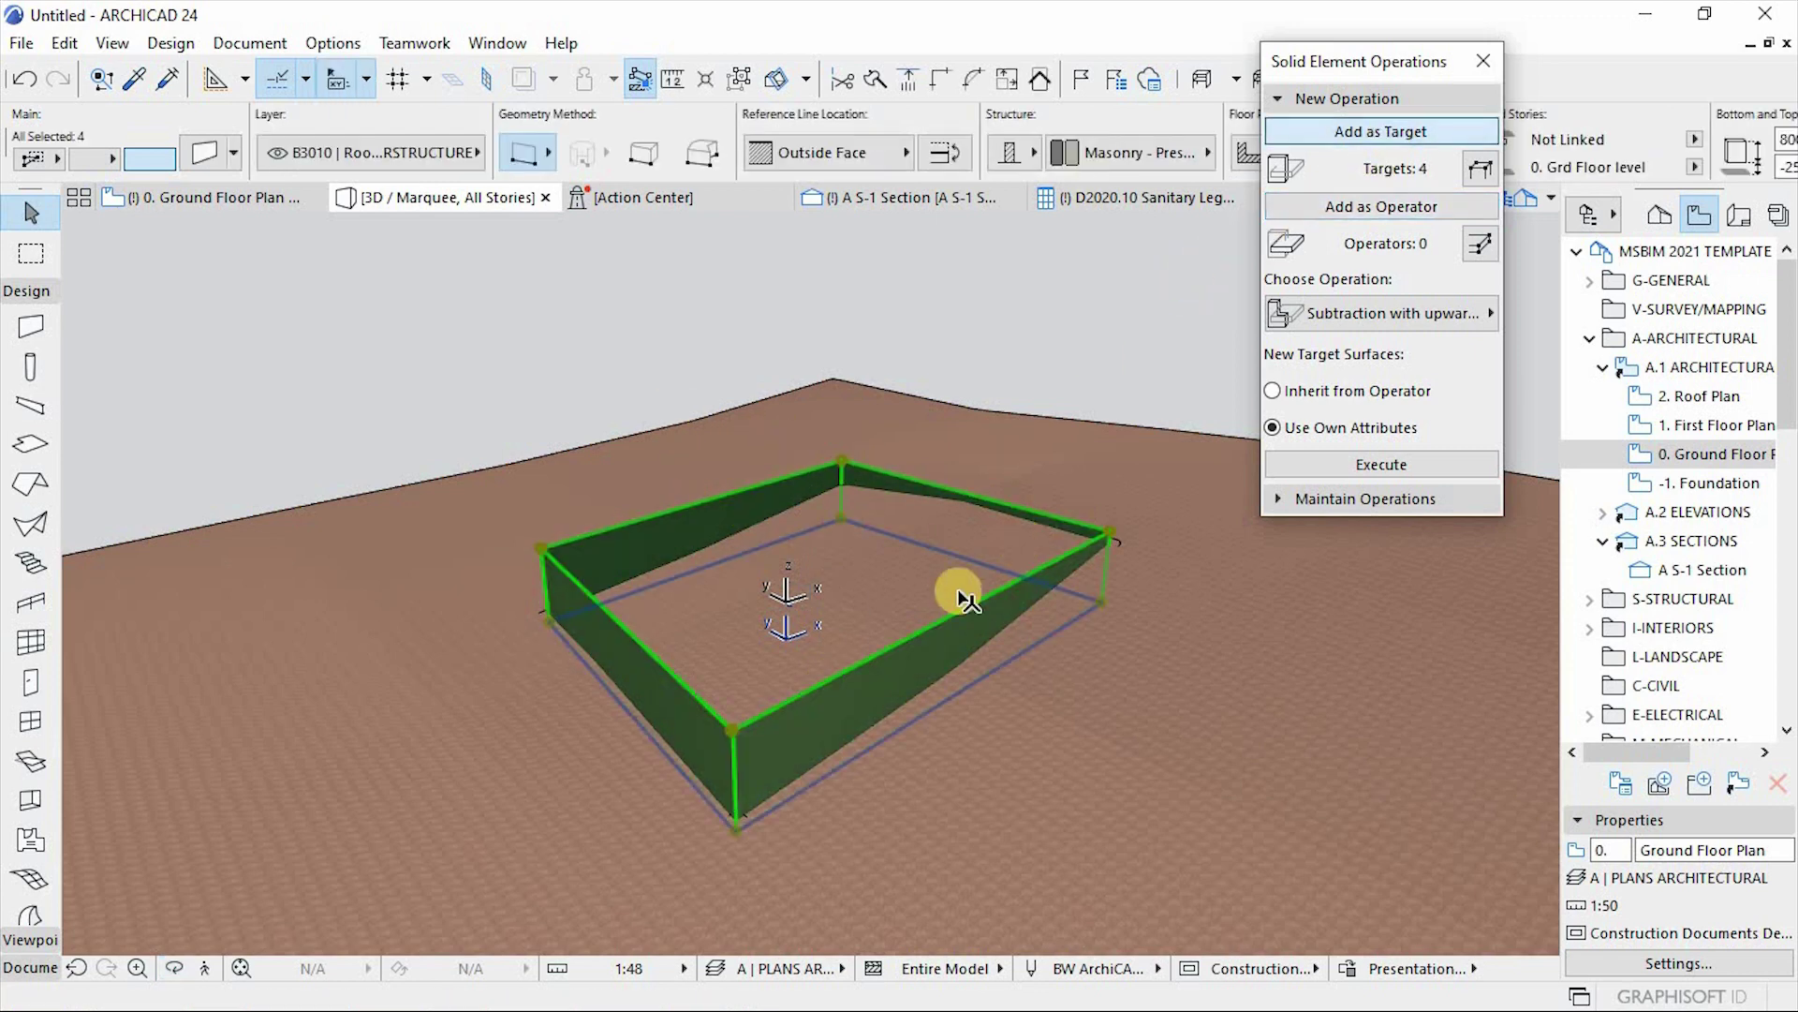
{"action": "left_click", "coordinate": [1074, 781]}
{"action": "left_click", "coordinate": [1366, 215]}
{"action": "left_click", "coordinate": [1368, 315]}
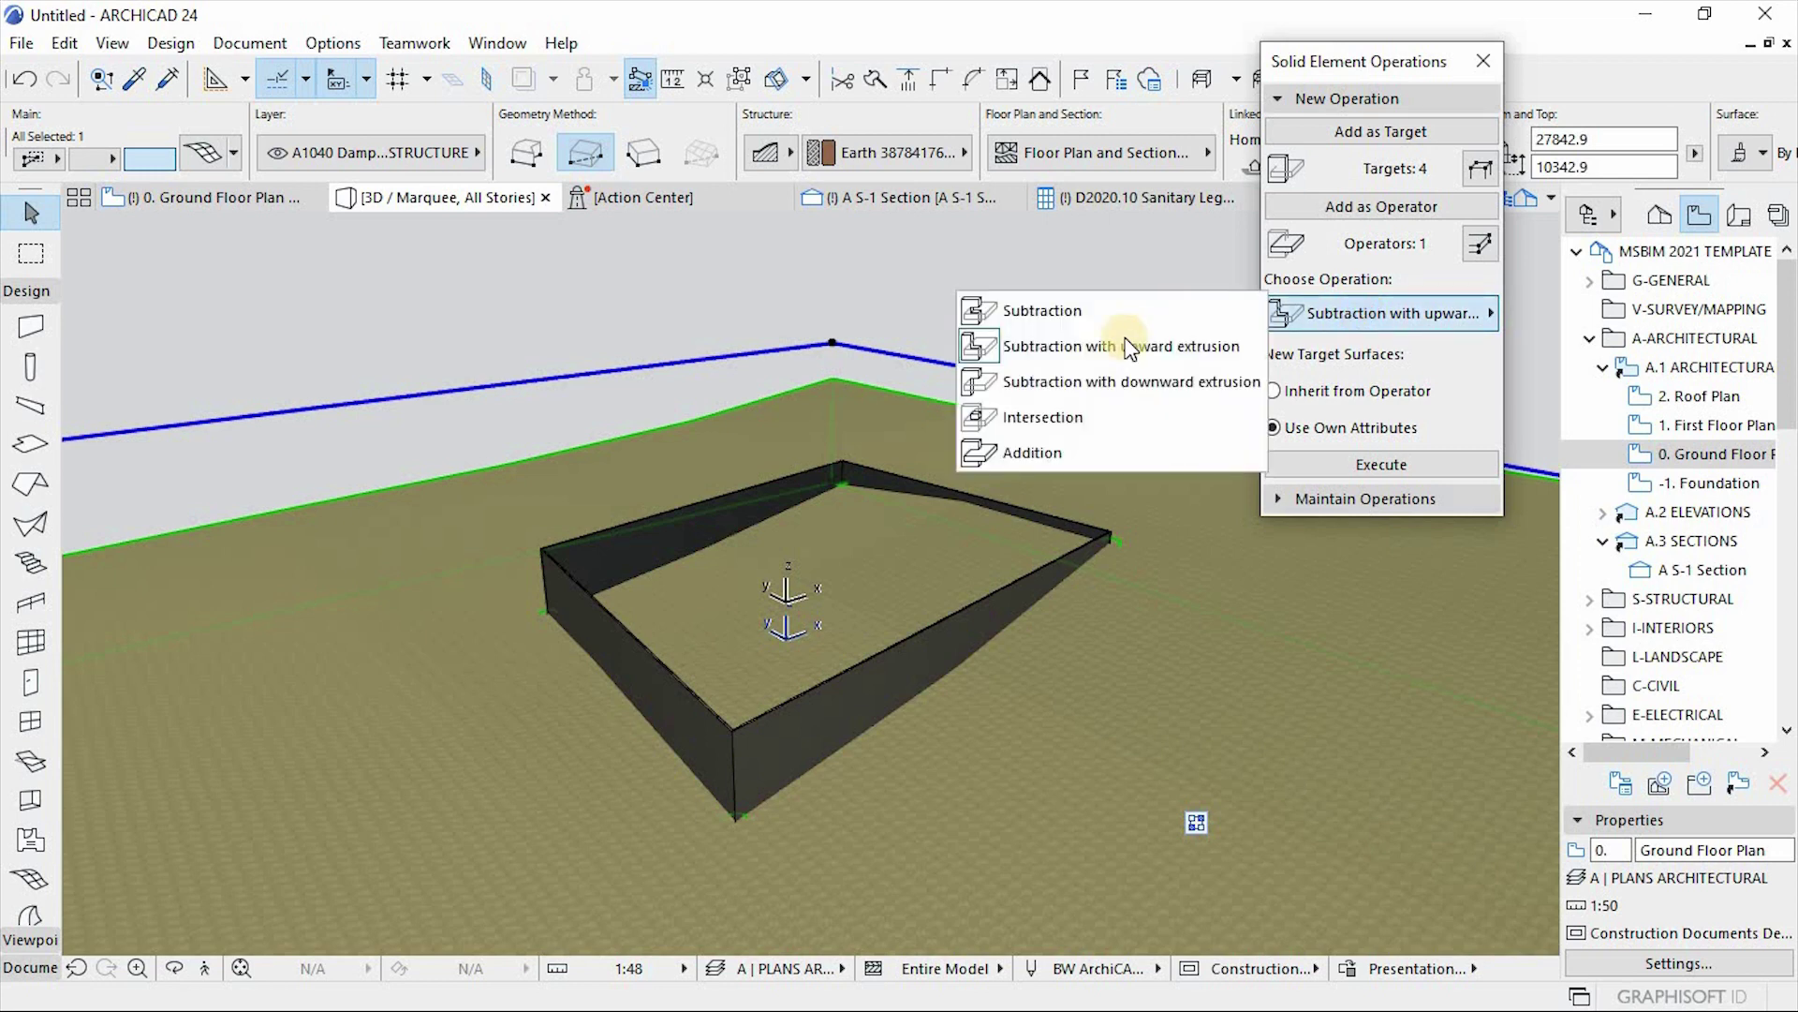
{"action": "left_click", "coordinate": [1038, 415]}
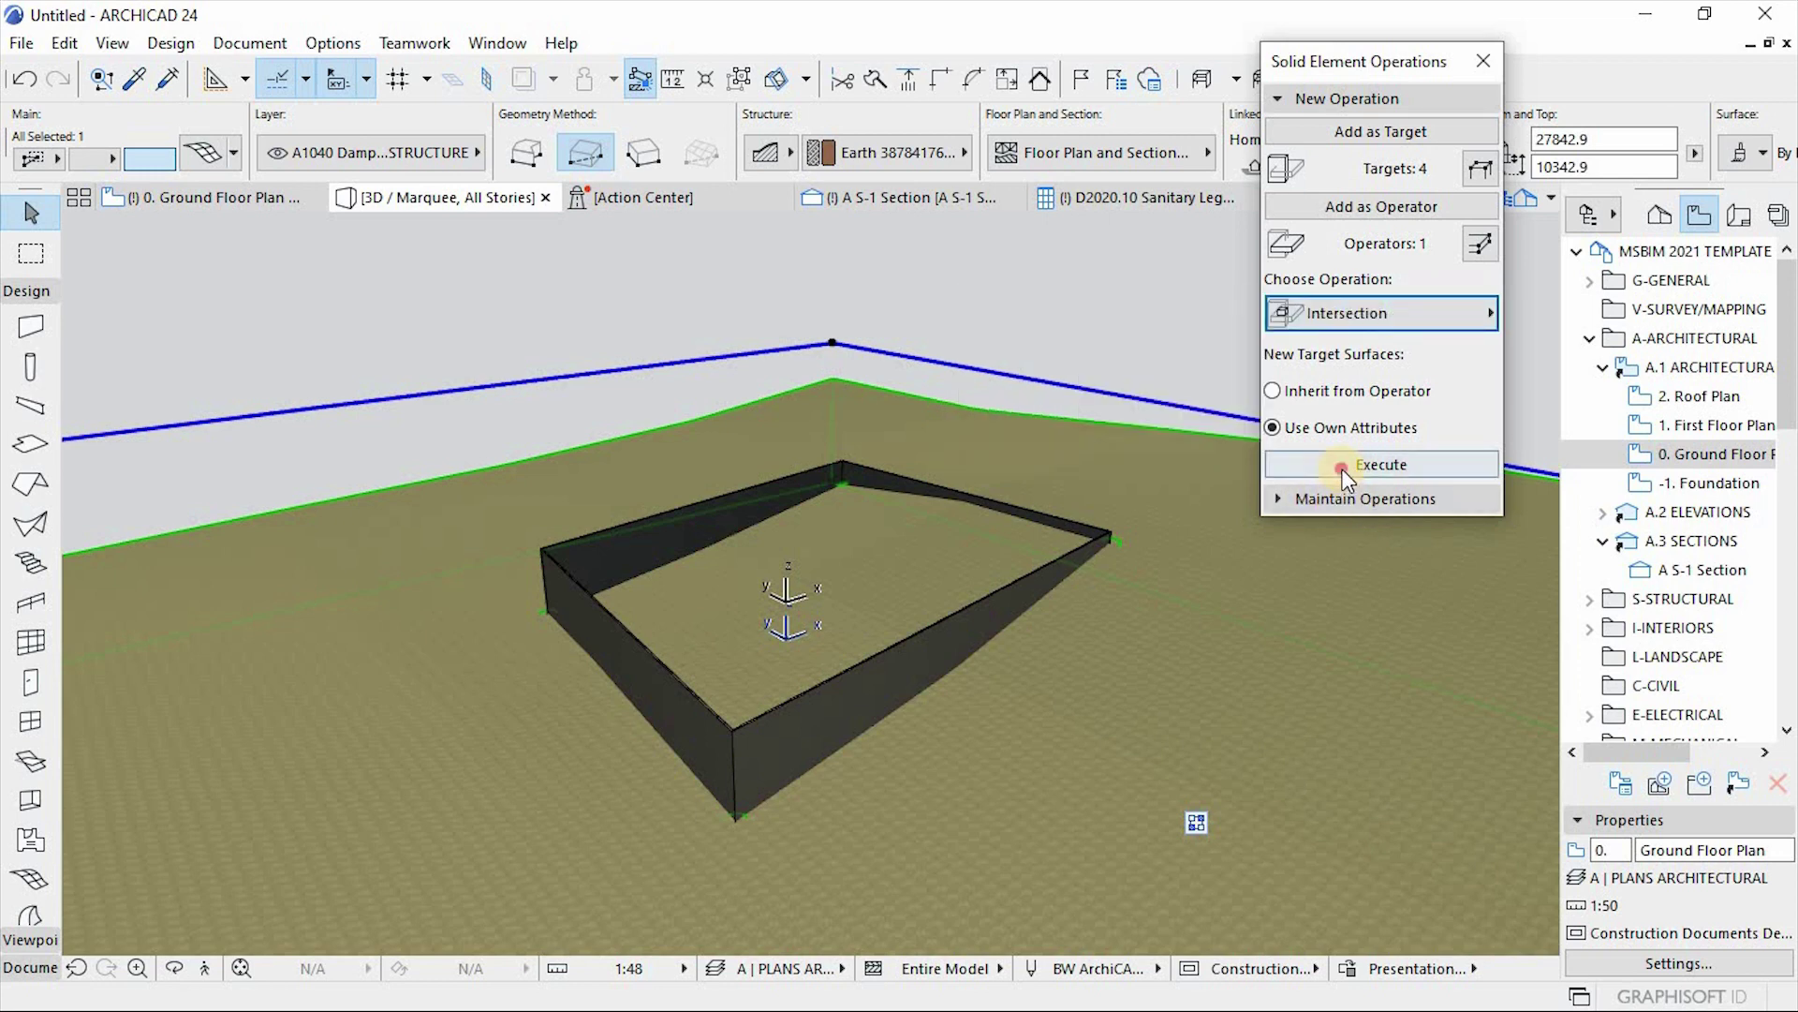
{"action": "left_click", "coordinate": [1270, 466]}
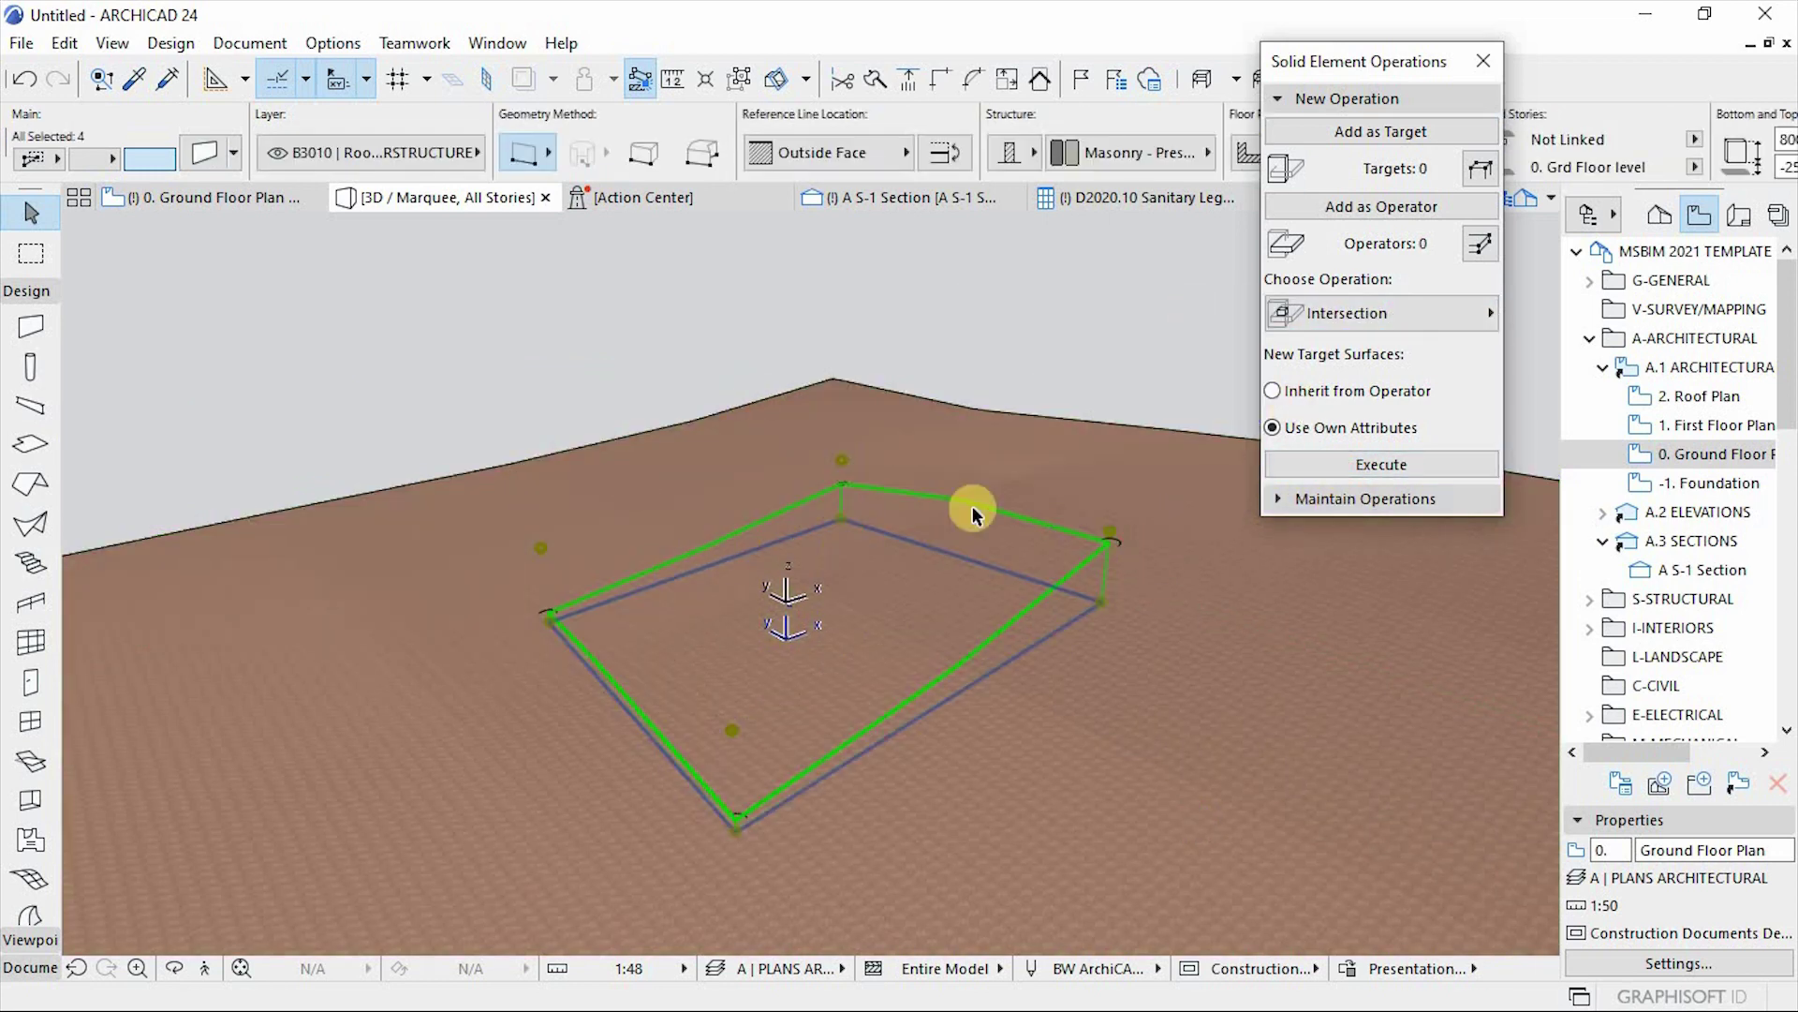
Assign the four boundary walls as Operators and the earth terrain solid as Target
{"action": "left_click", "coordinate": [1360, 132]}
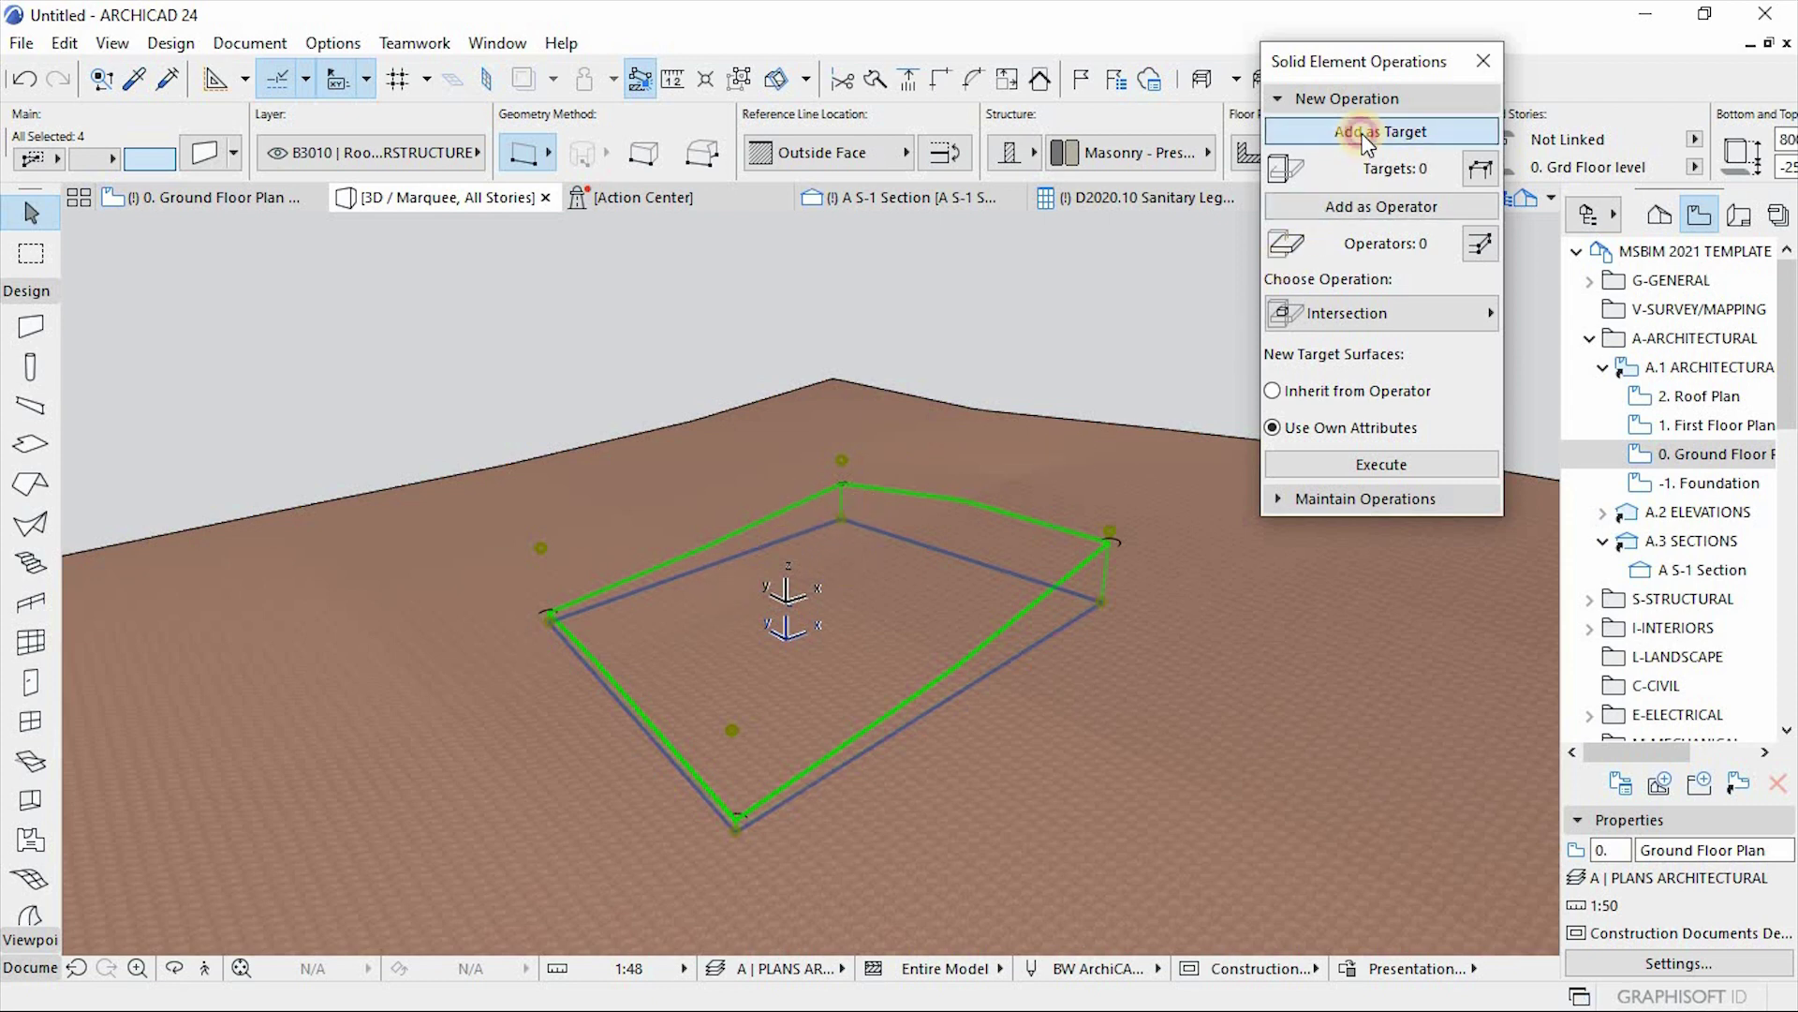
{"action": "left_click", "coordinate": [1375, 205]}
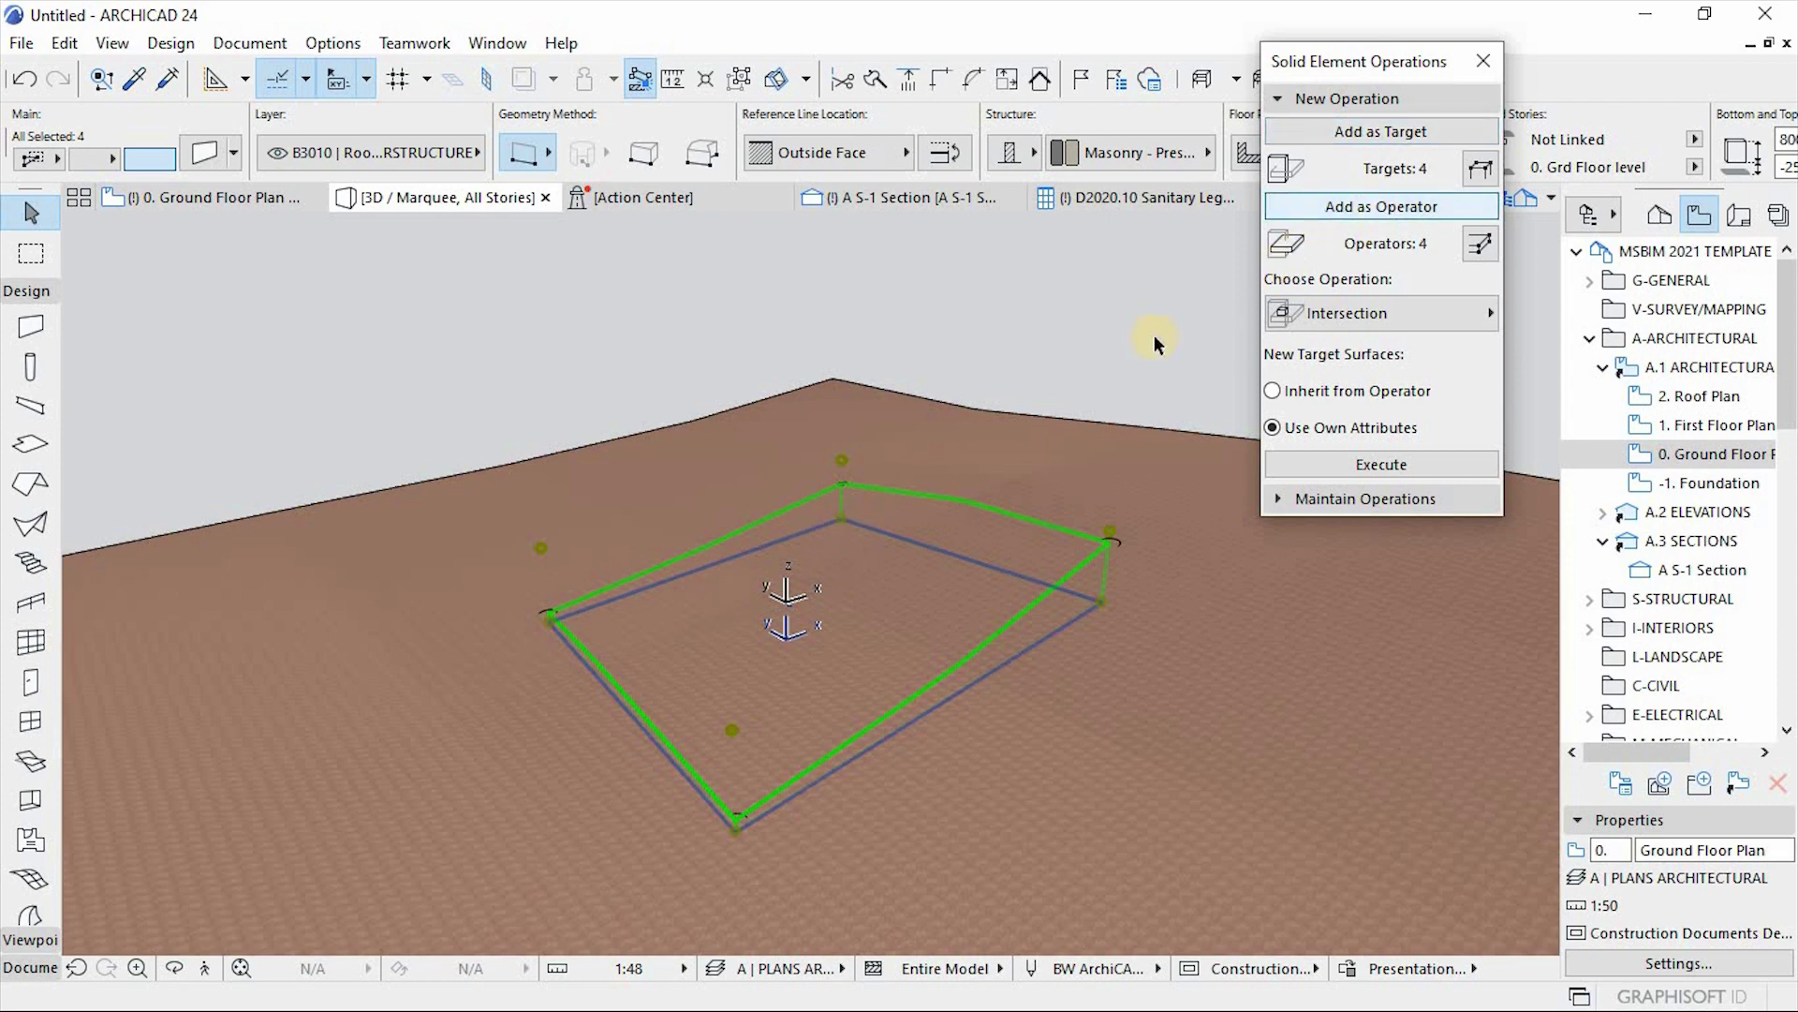
{"action": "left_click", "coordinate": [843, 385]}
{"action": "left_click", "coordinate": [1360, 131]}
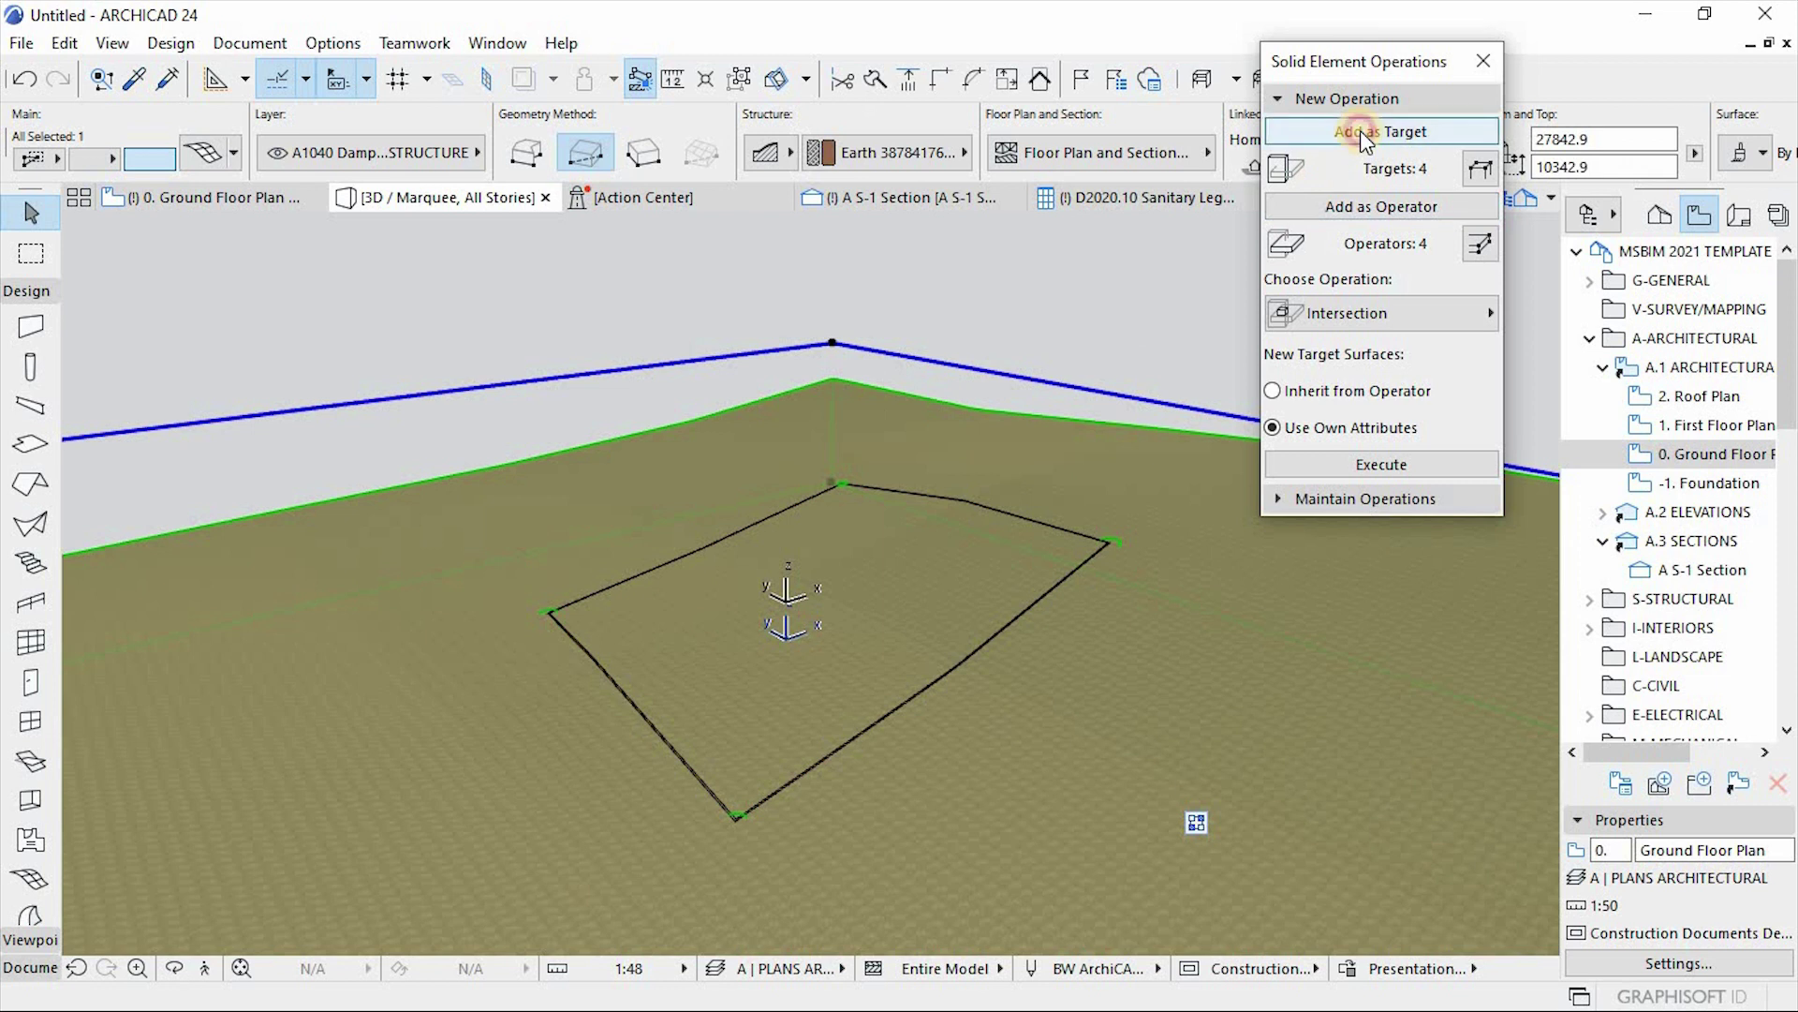
Execute a Subtraction operation, cutting the wall outline into the terrain
{"action": "left_click", "coordinate": [1395, 313]}
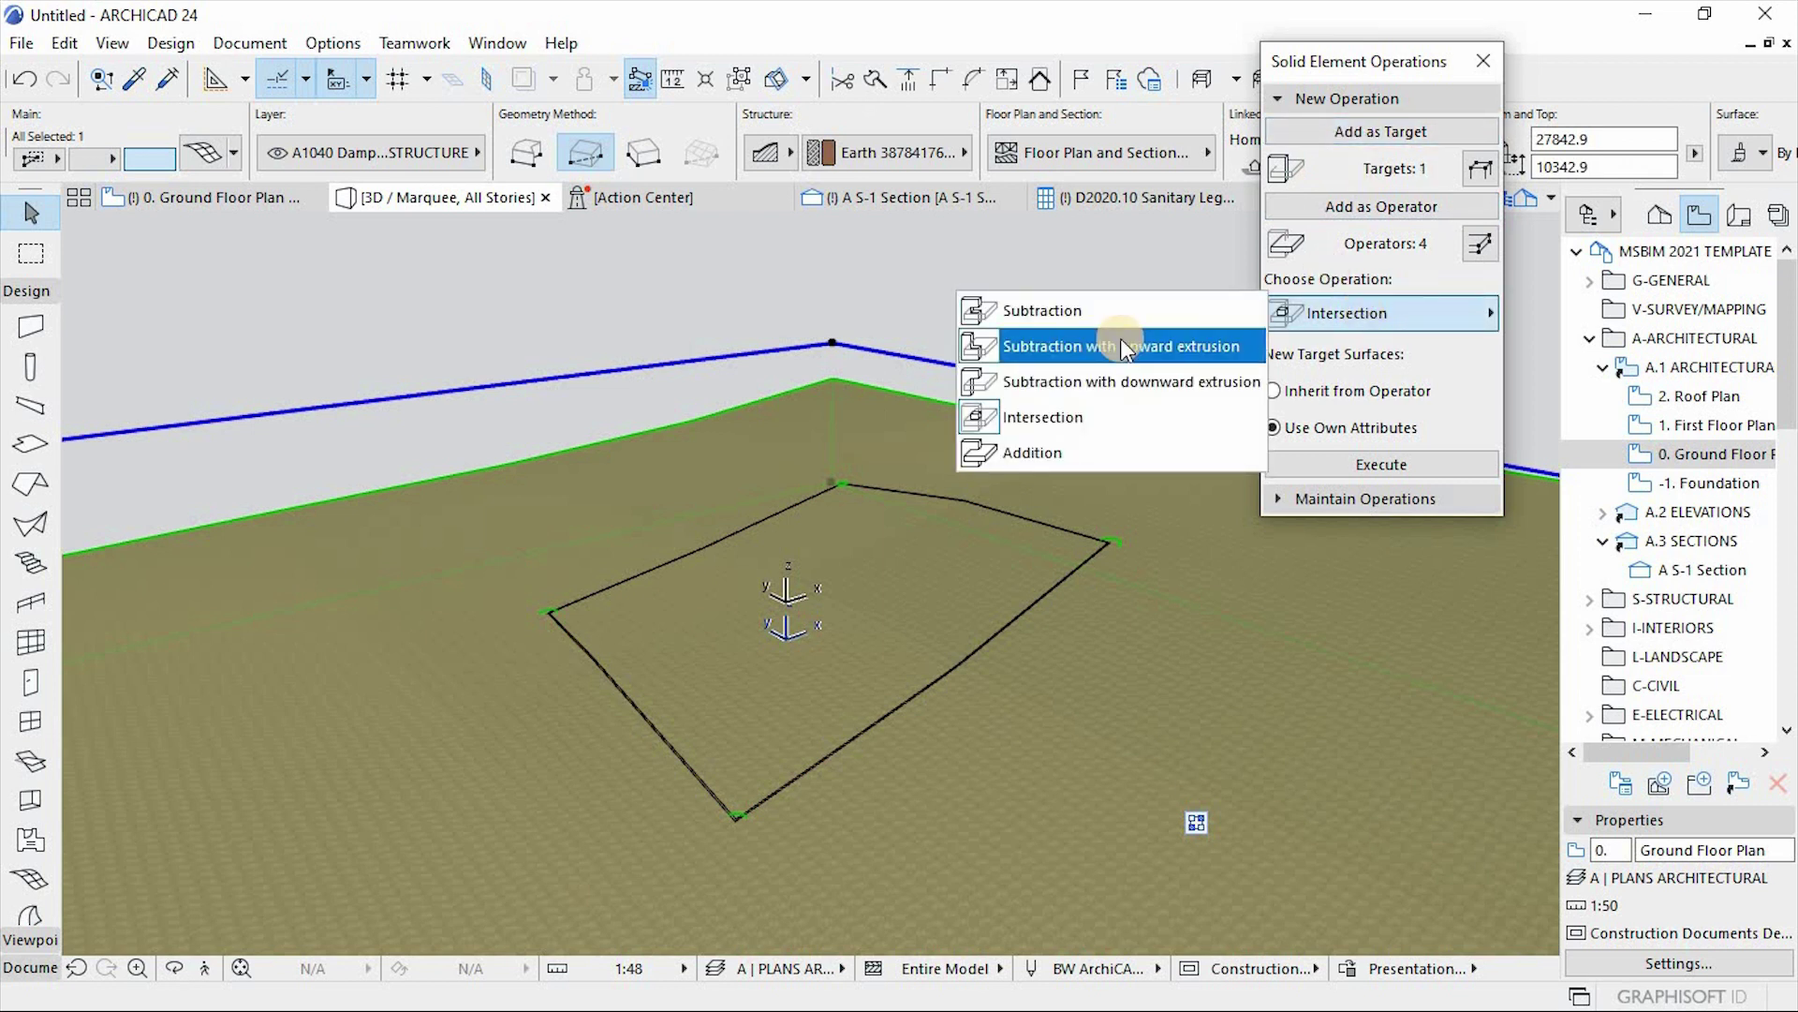
{"action": "left_click", "coordinate": [1039, 311]}
{"action": "left_click", "coordinate": [1447, 468]}
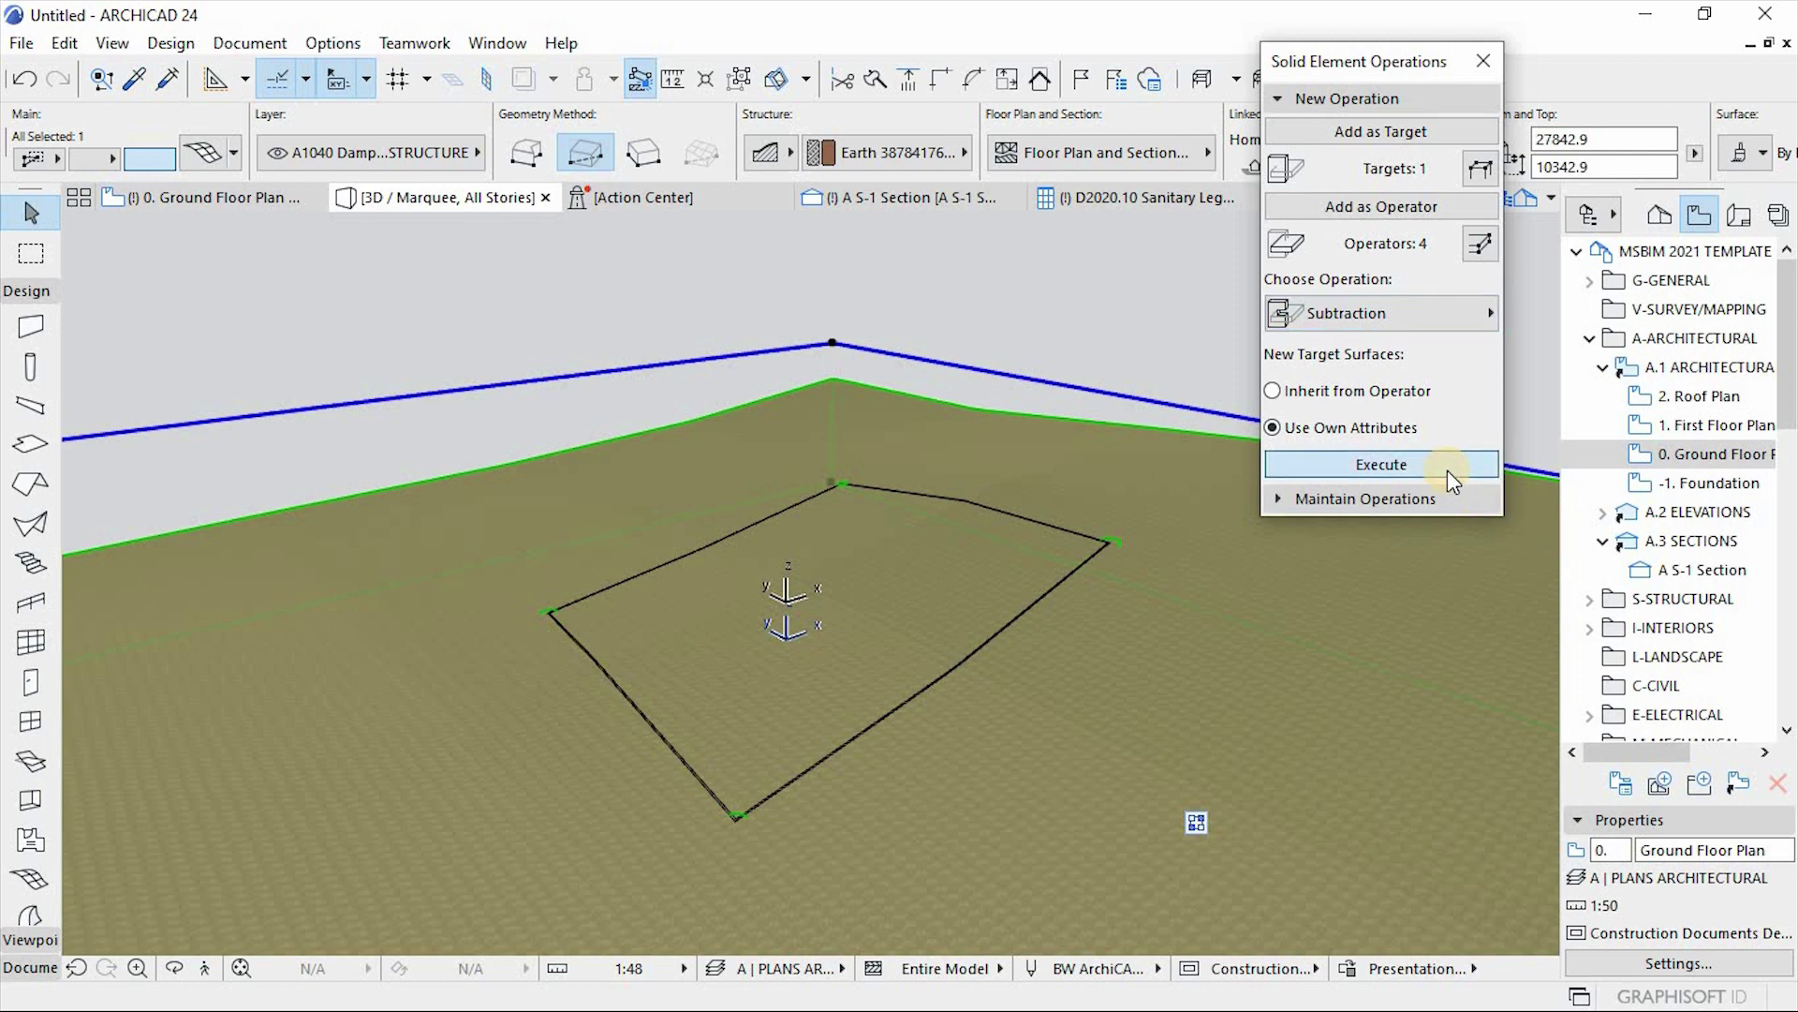
{"action": "left_click", "coordinate": [975, 288]}
{"action": "left_click", "coordinate": [1350, 98]}
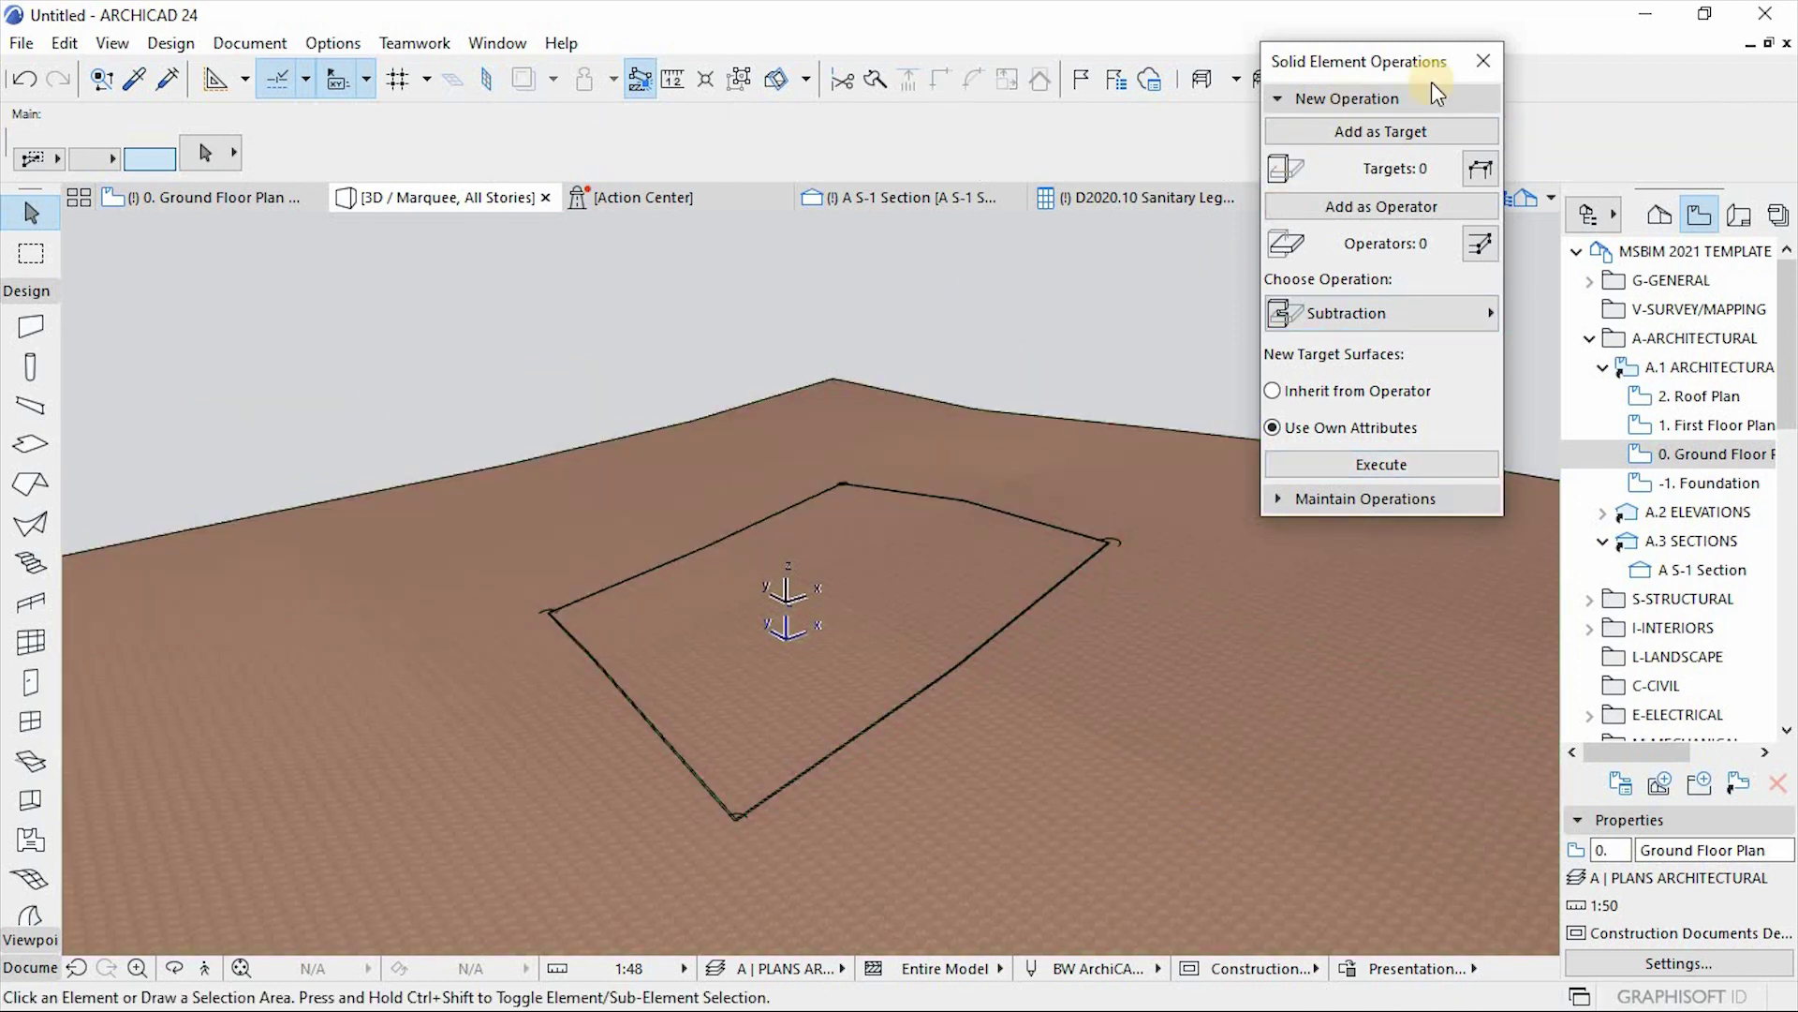
Close the Solid Element Operations palette and orbit closer to the cut plot outline
{"action": "left_click", "coordinate": [1478, 66]}
{"action": "middle_click_drag", "start_coordinate": [595, 823], "coordinate": [880, 729], "text": "shift"}
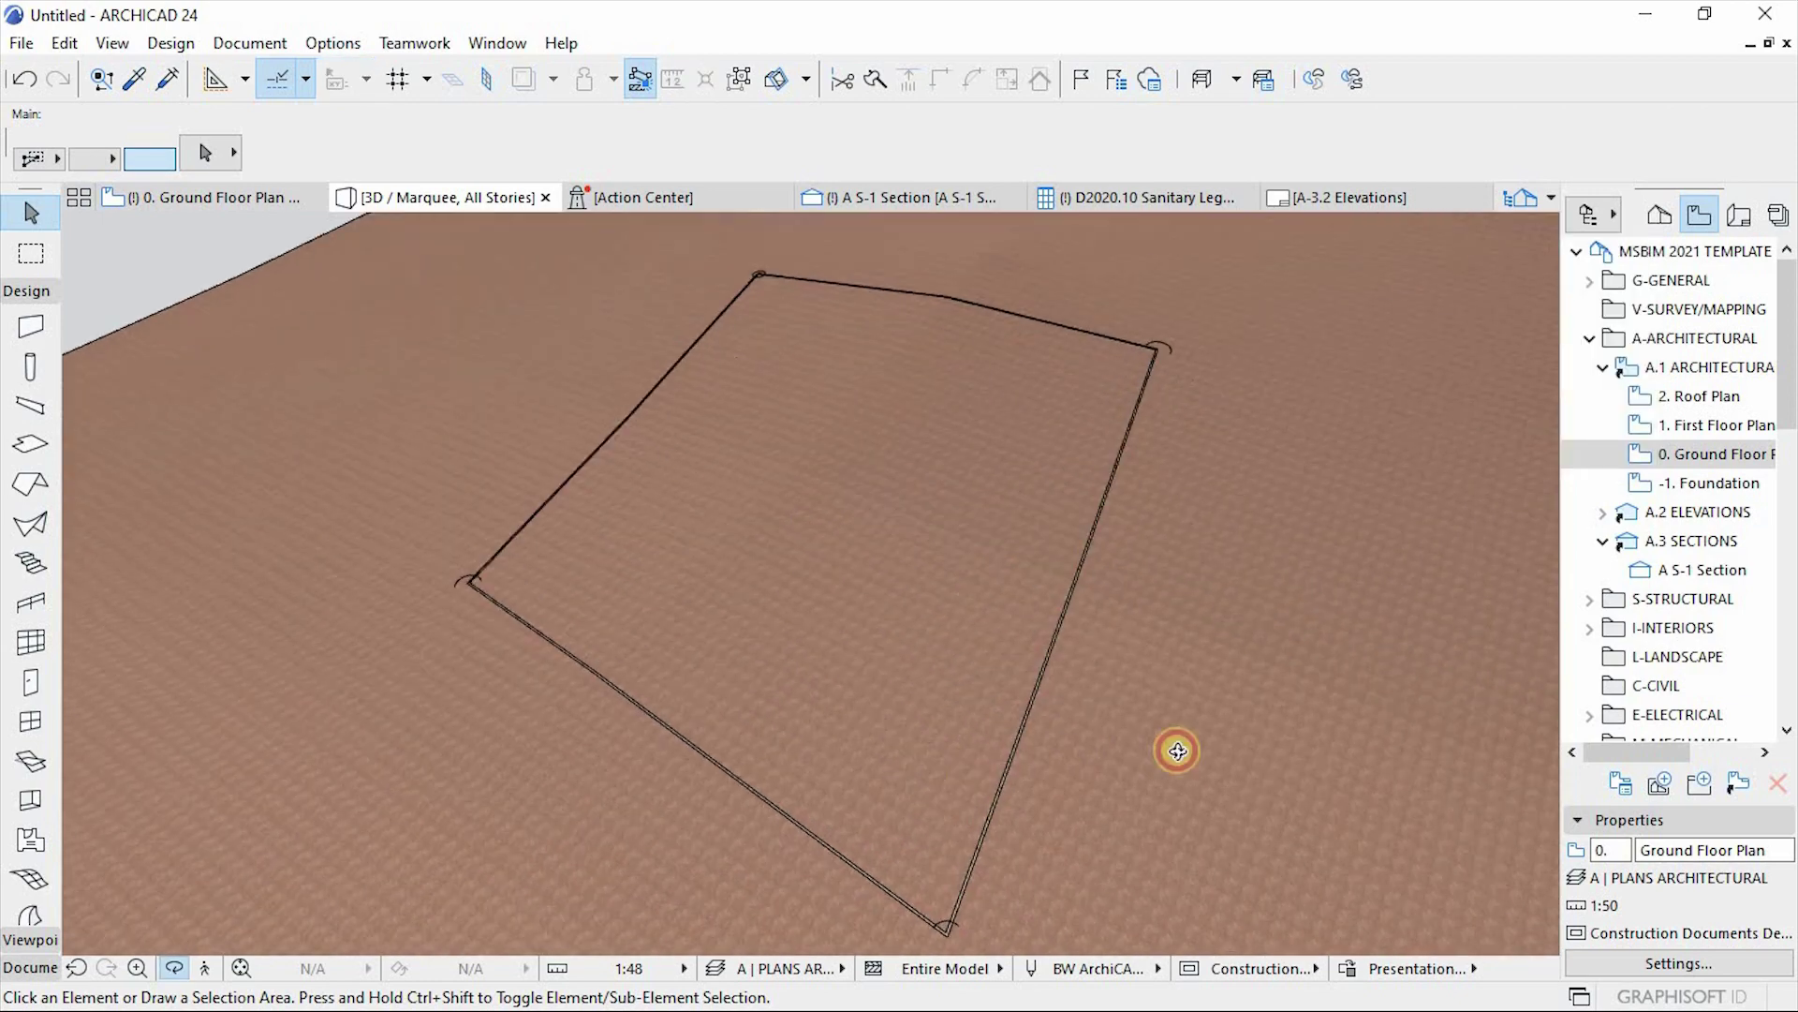